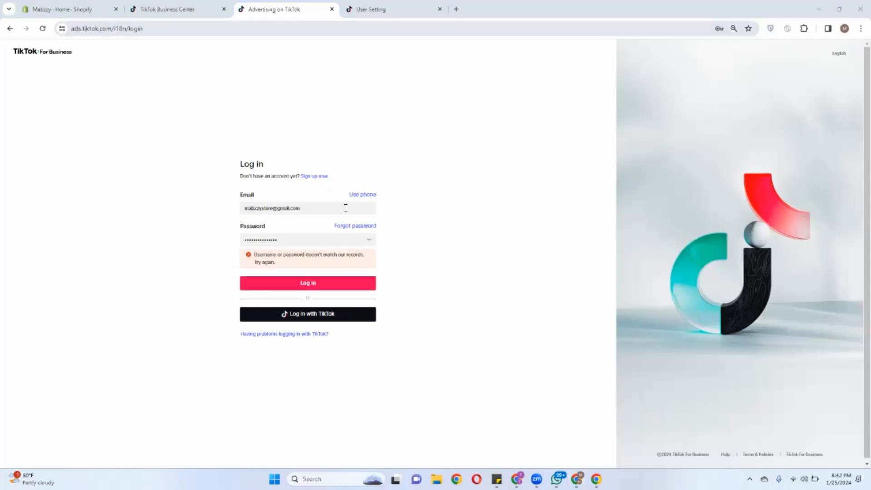
# Replace the password in the login field and log in again to reach the email confirmation page.
pyautogui.click(310, 239)
pyautogui.click(425, 212)
pyautogui.click(369, 240)
pyautogui.click(369, 240)
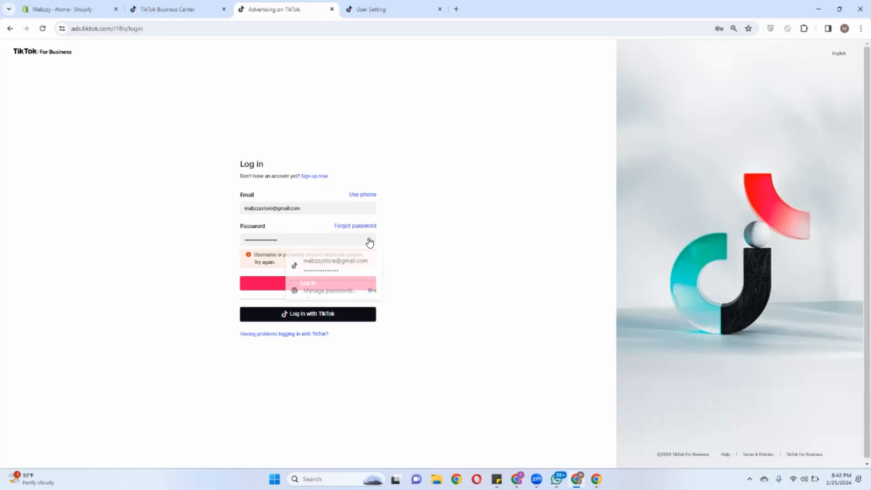
pyautogui.moveTo(317, 238); pyautogui.dragTo(230, 241)
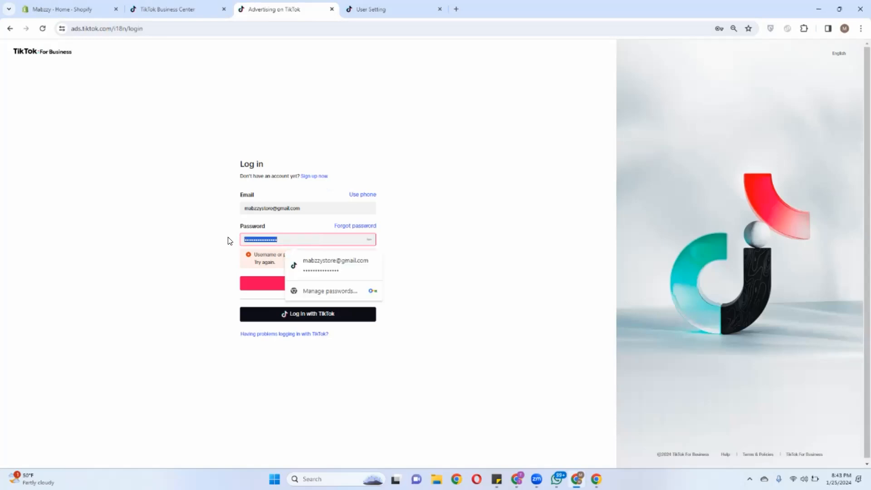
pyautogui.write('••')
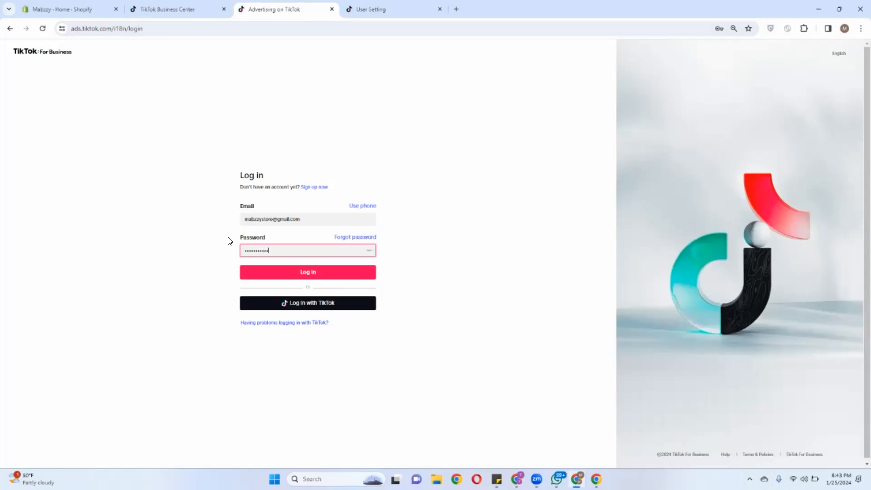
pyautogui.click(313, 274)
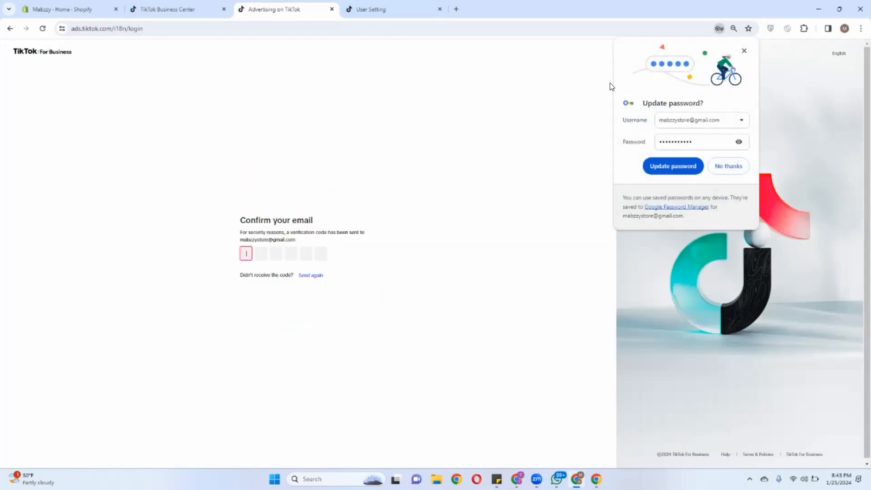
# Open Gmail in a new tab and view the TikTok for Business Verification email with the code.
pyautogui.click(456, 9)
pyautogui.write('gmail')
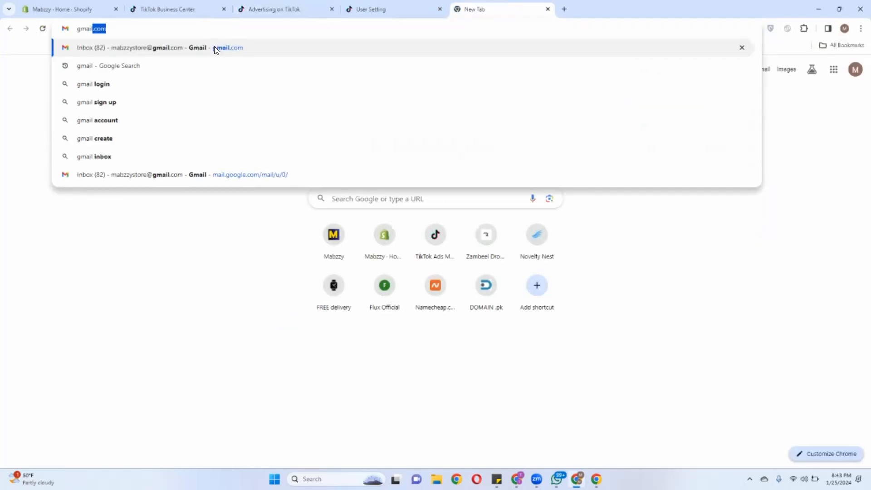
pyautogui.click(214, 47)
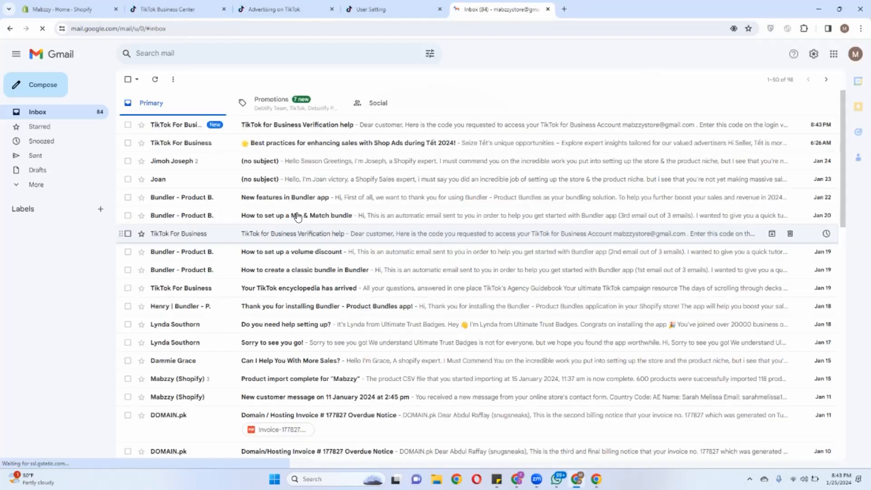
pyautogui.click(436, 125)
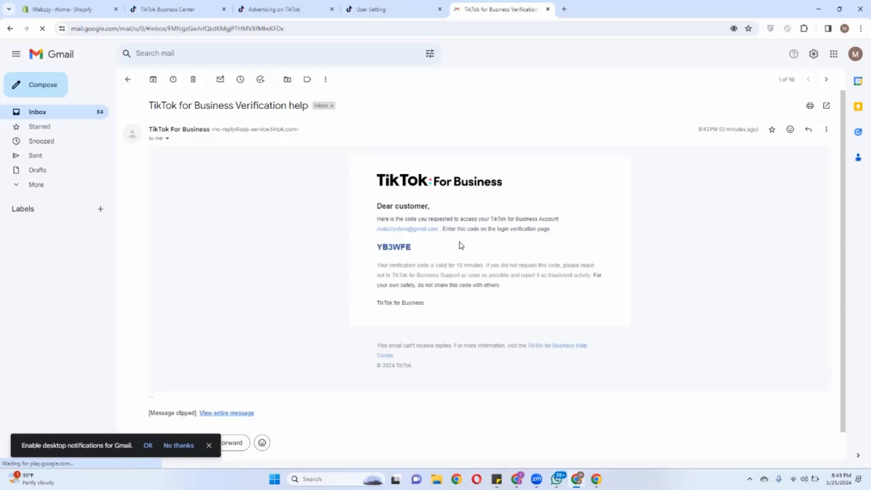
# Enter the six-character verification code from the email into the Confirm your email boxes.
pyautogui.click(295, 9)
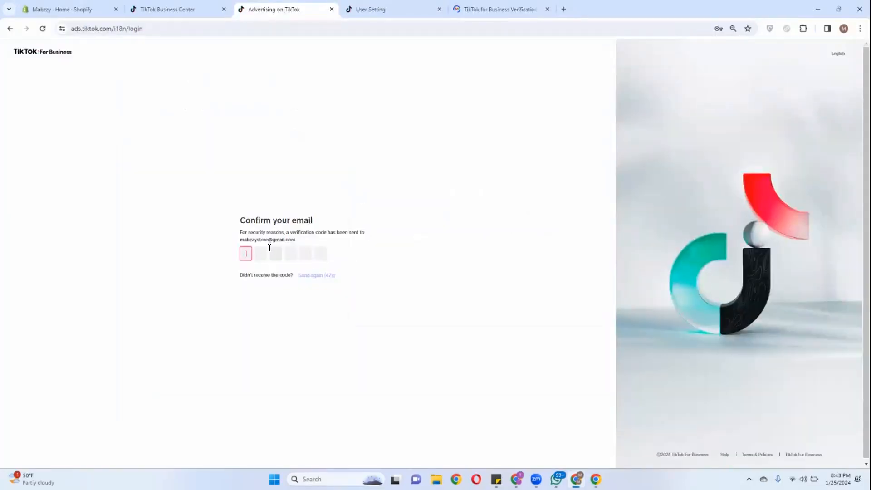
pyautogui.click(248, 251)
pyautogui.click(492, 9)
pyautogui.click(304, 9)
# Pick the second Business Center account and open its advertiser account in Ads Manager.
pyautogui.click(291, 266)
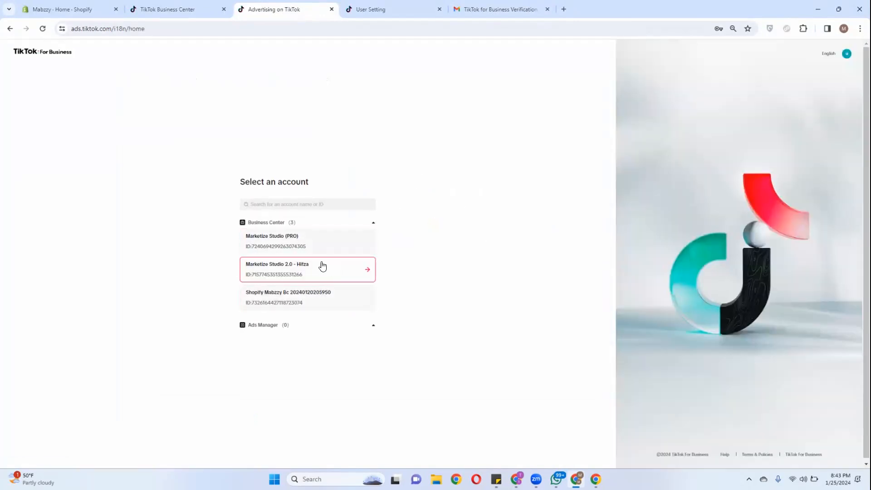
pyautogui.click(310, 265)
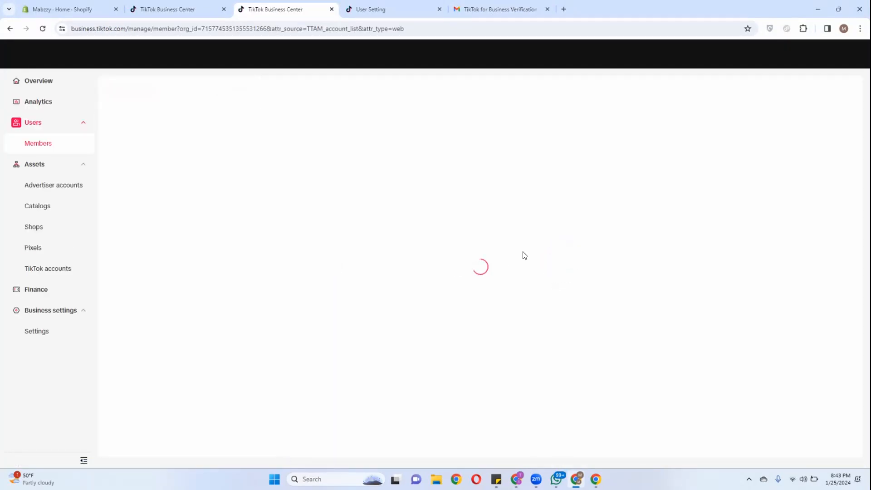
pyautogui.click(58, 190)
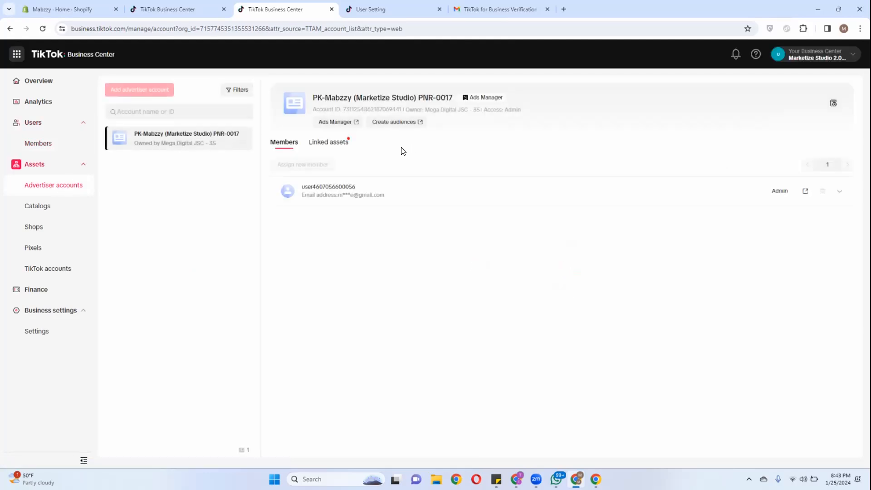
pyautogui.click(332, 123)
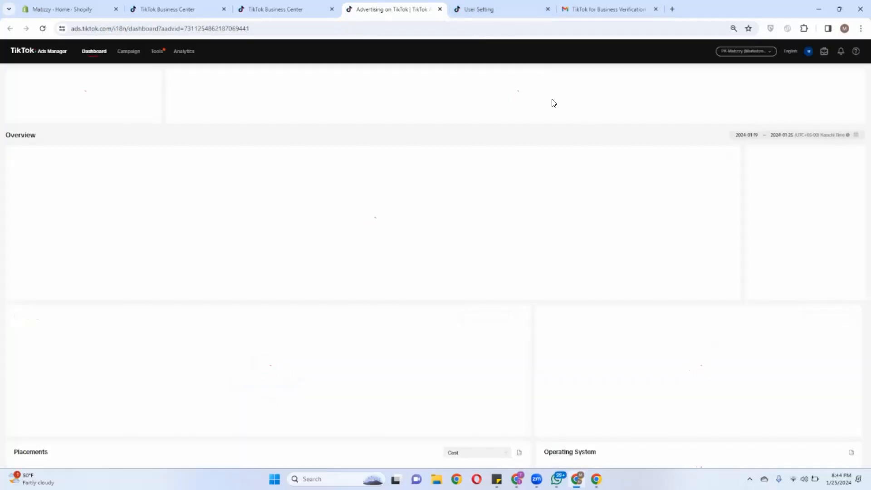
# Open User Settings from the avatar menu, close the duplicate tab, then switch to Shopify admin.
pyautogui.moveTo(807, 55)
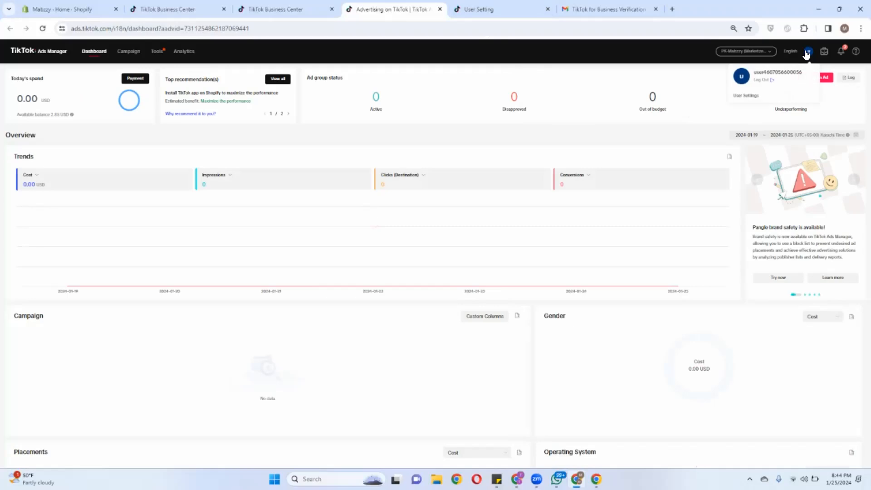
pyautogui.click(747, 96)
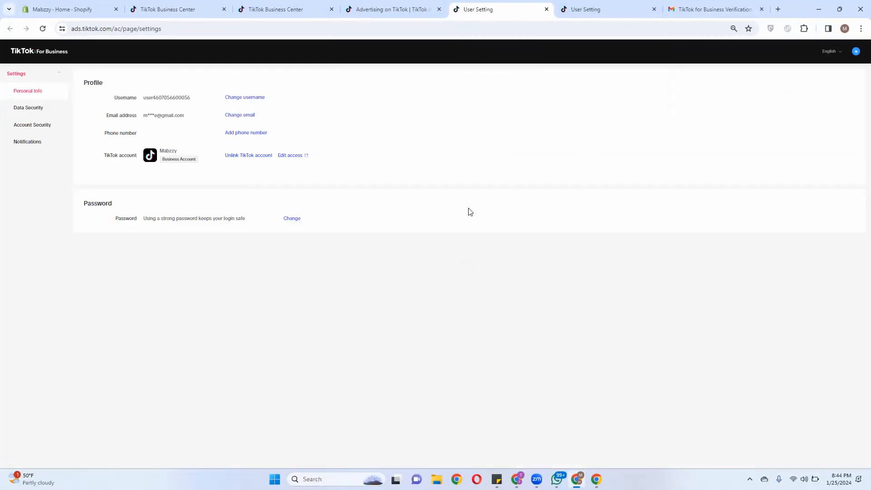
pyautogui.click(605, 12)
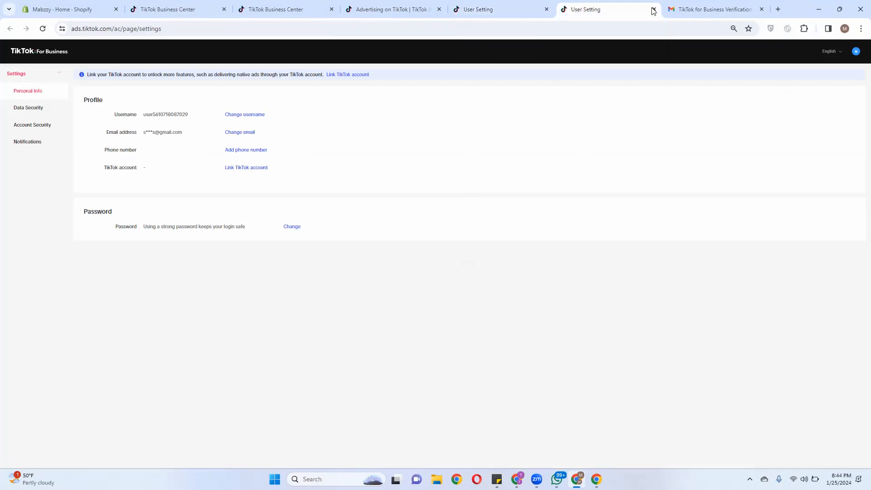
pyautogui.click(653, 9)
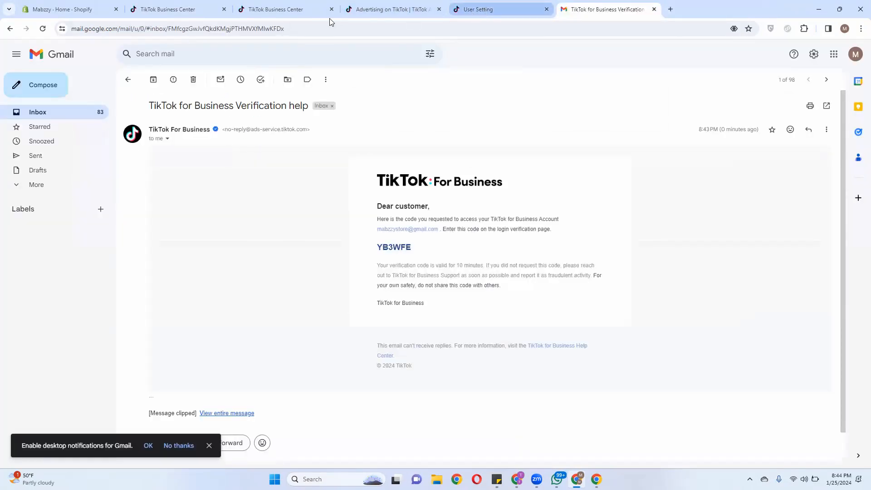
pyautogui.click(388, 13)
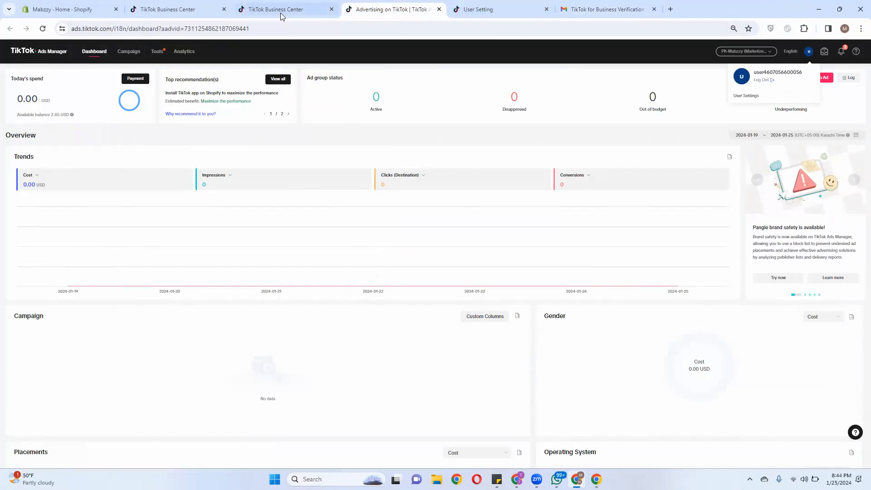
pyautogui.click(57, 9)
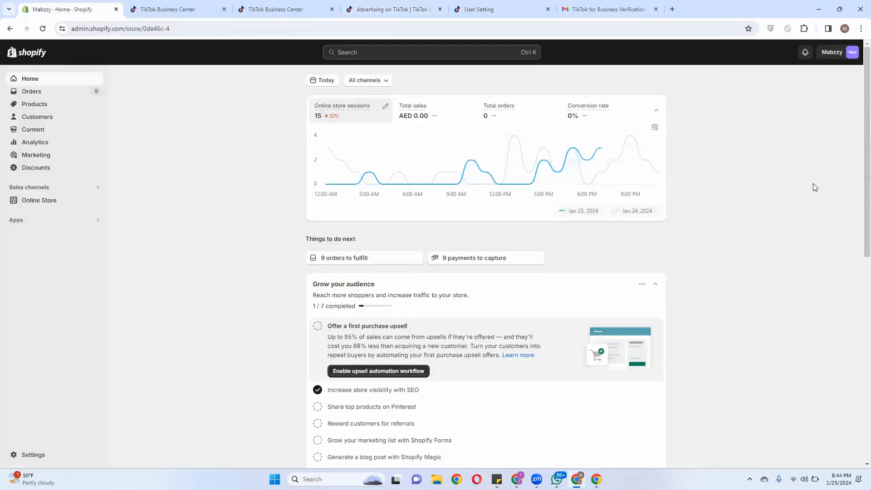
# Bring the 'Introduction to Shopify & Digital Marketing' Google Slides window to the front.
pyautogui.click(517, 479)
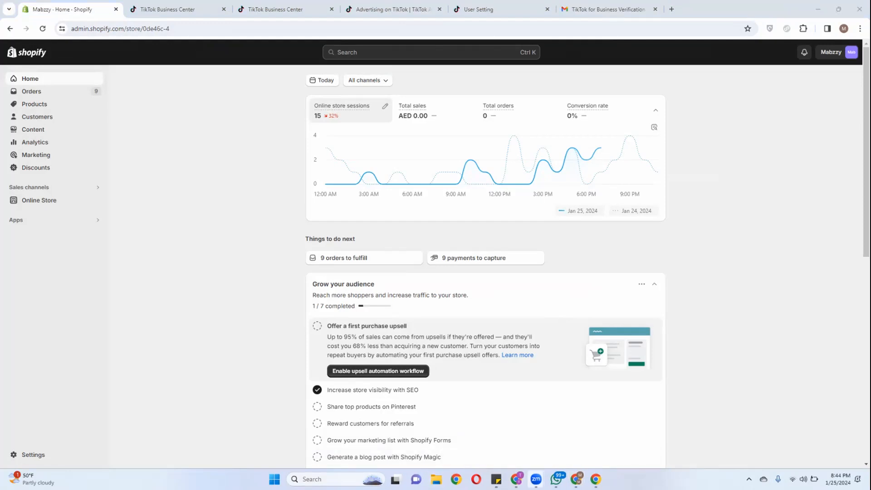
pyautogui.click(516, 479)
pyautogui.scroll(-5, 57, 341)
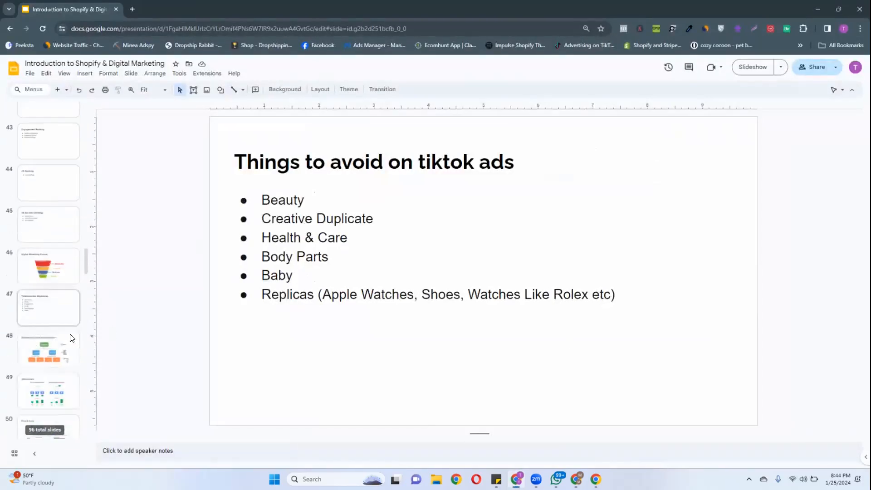
# Open slide 48, 'Facebook/Tiktok Ads Structure', from the filmstrip.
pyautogui.click(48, 277)
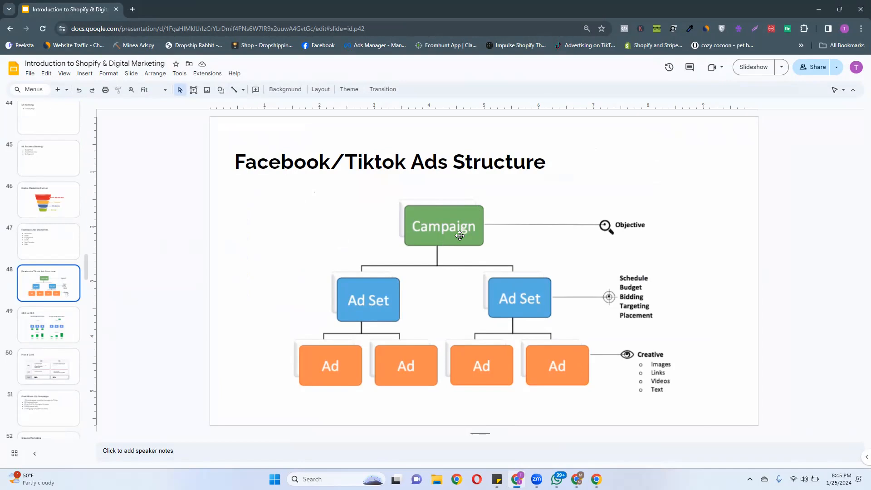
# Bring the Chrome window with the Shopify admin home back in front of the presentation.
pyautogui.click(577, 479)
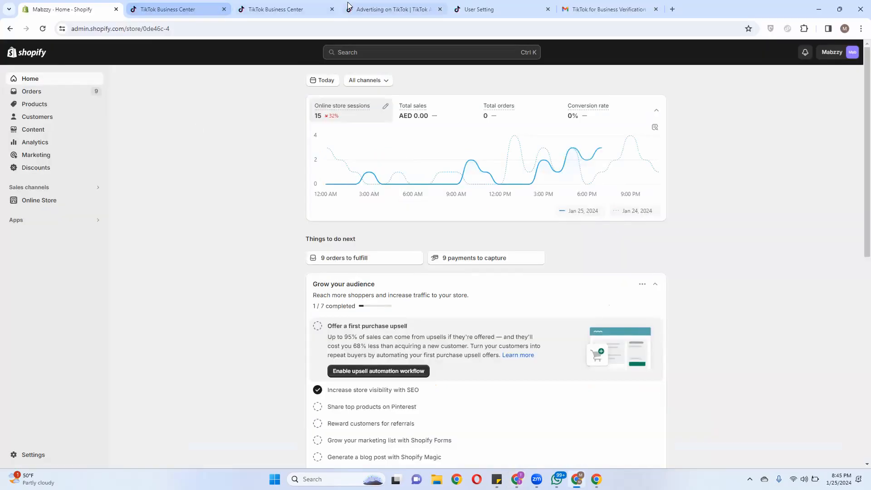
# Close both Business Center tabs, the User Setting and Verification tabs, then show the Campaign list.
pyautogui.click(205, 8)
pyautogui.click(359, 9)
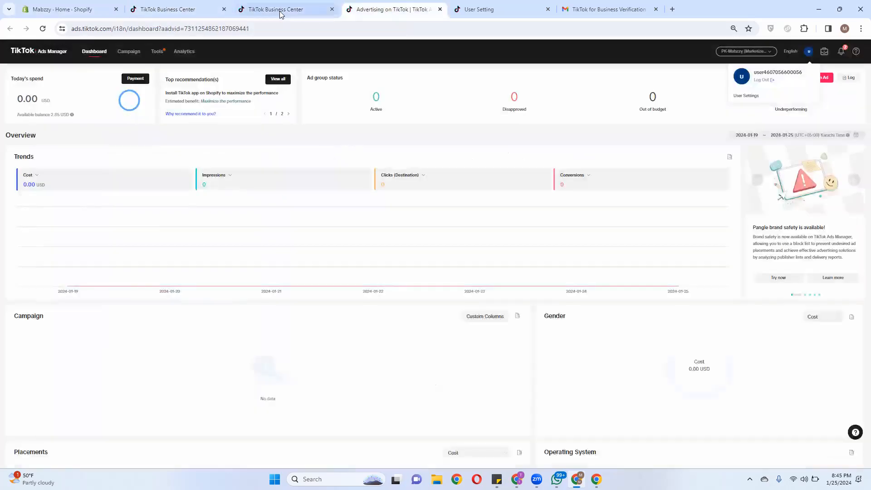
pyautogui.click(333, 9)
pyautogui.click(224, 9)
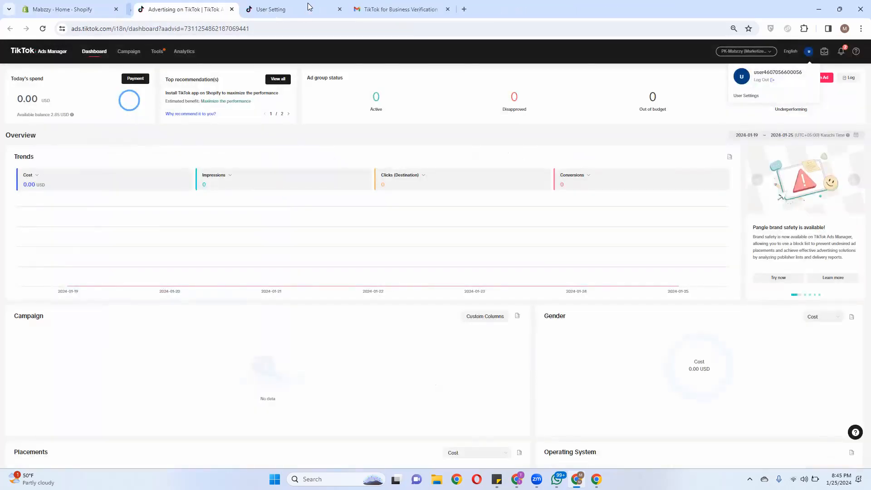
pyautogui.click(331, 10)
pyautogui.click(331, 9)
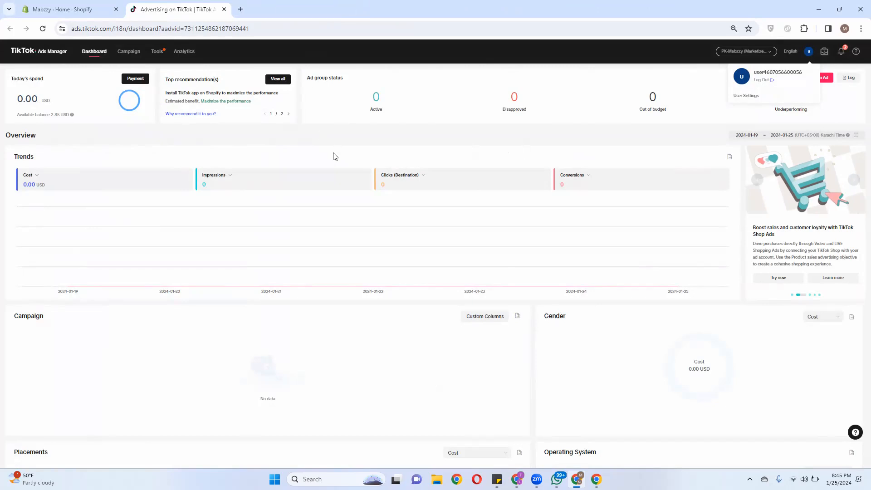
pyautogui.click(129, 51)
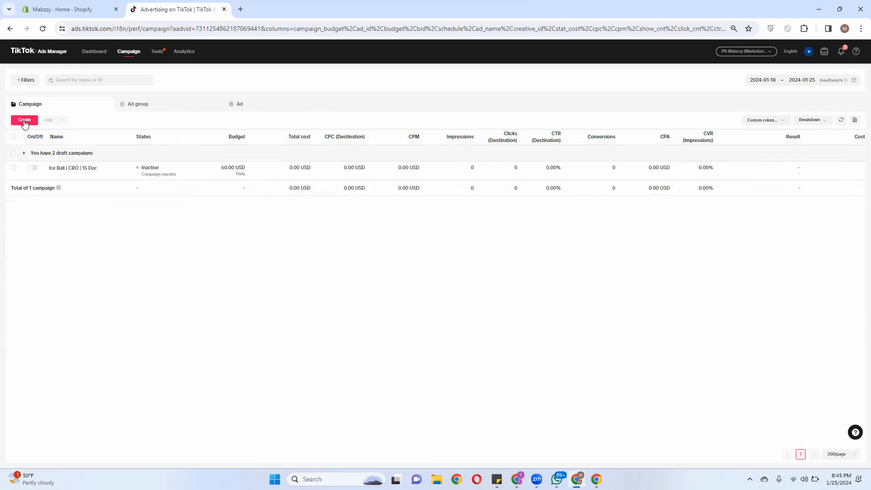
# Start a new campaign, zoom the page in one step, and briefly check the Slides deck.
pyautogui.click(24, 121)
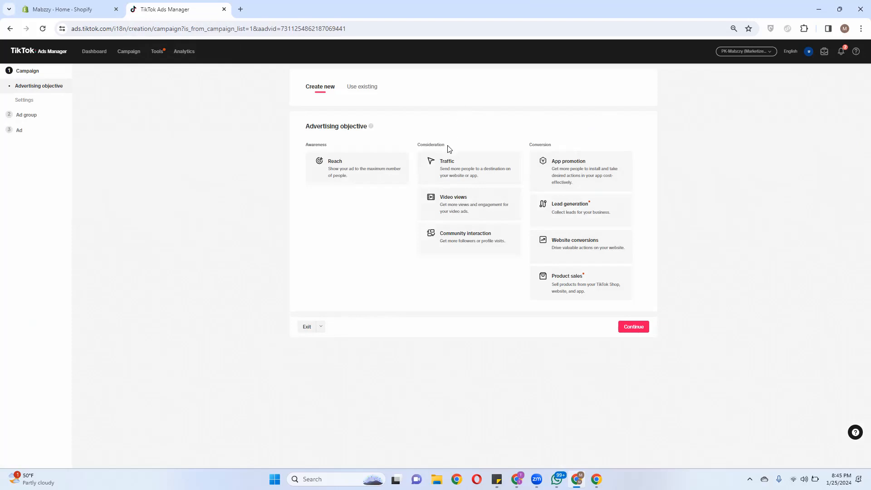
pyautogui.hotkey('ctrl', '+')
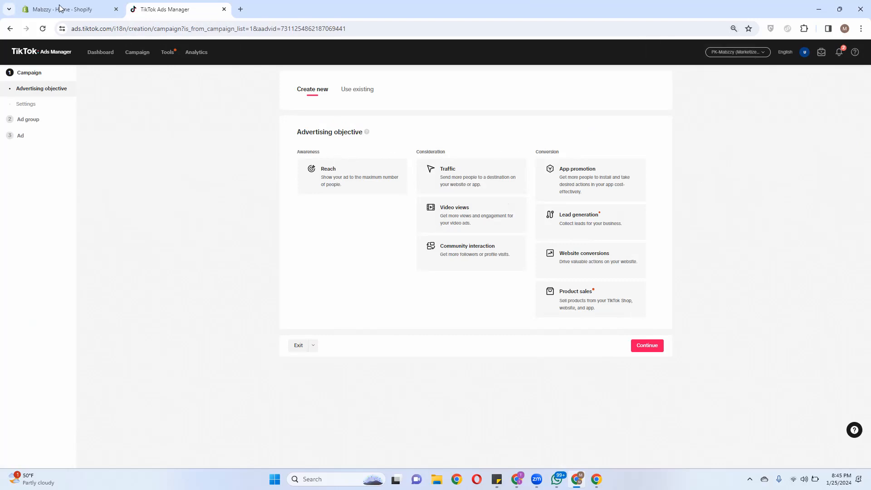
pyautogui.click(517, 479)
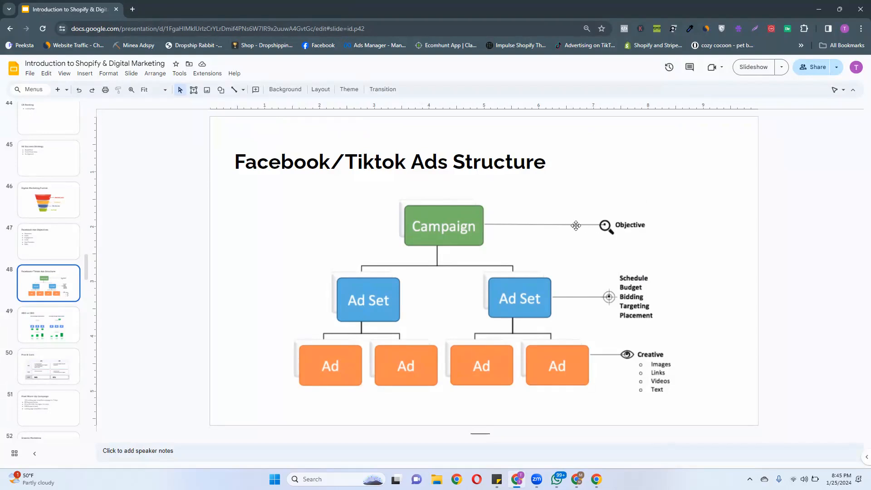
pyautogui.click(823, 6)
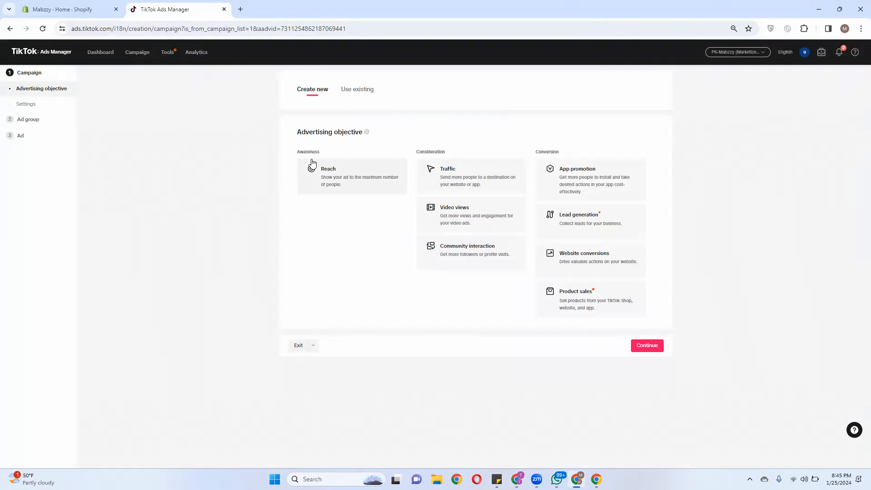
pyautogui.moveTo(301, 152); pyautogui.dragTo(331, 156)
pyautogui.click(370, 150)
pyautogui.moveTo(408, 154); pyautogui.dragTo(598, 156)
pyautogui.click(540, 132)
pyautogui.moveTo(536, 155); pyautogui.dragTo(570, 155)
pyautogui.click(563, 156)
pyautogui.click(575, 133)
pyautogui.moveTo(566, 152); pyautogui.dragTo(540, 125)
pyautogui.click(543, 126)
pyautogui.moveTo(297, 153); pyautogui.dragTo(304, 153)
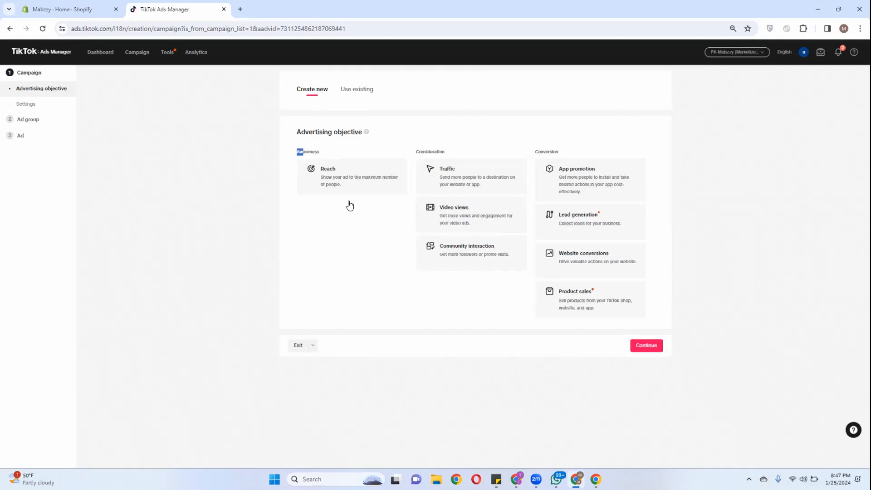
pyautogui.click(368, 240)
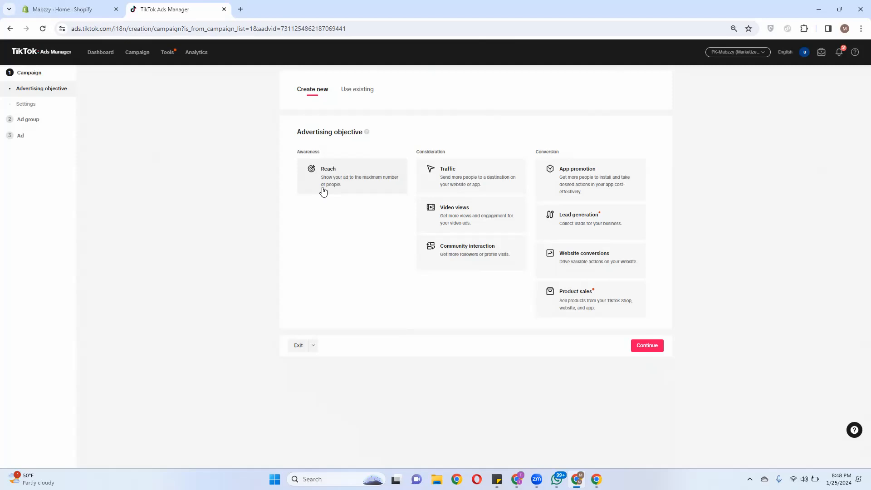
pyautogui.moveTo(415, 152); pyautogui.dragTo(455, 149)
pyautogui.click(466, 185)
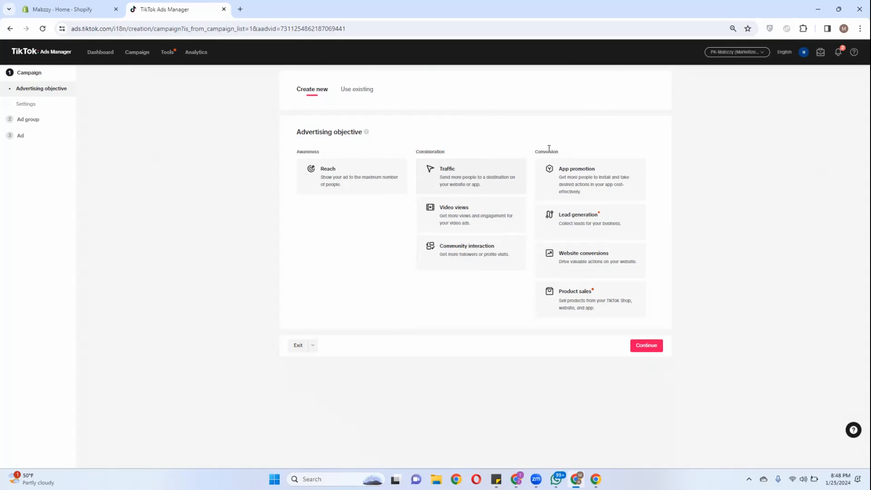
pyautogui.moveTo(535, 152); pyautogui.dragTo(571, 151)
pyautogui.click(583, 171)
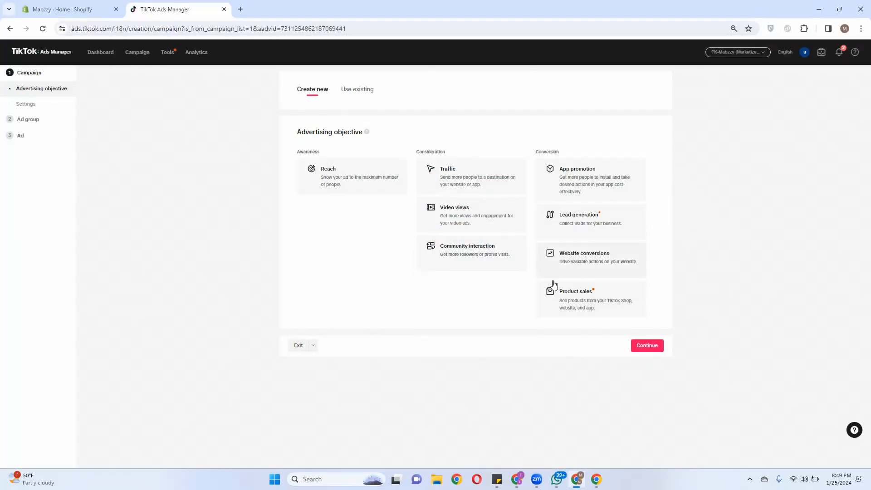
pyautogui.moveTo(557, 302)
pyautogui.moveTo(559, 263); pyautogui.dragTo(659, 267)
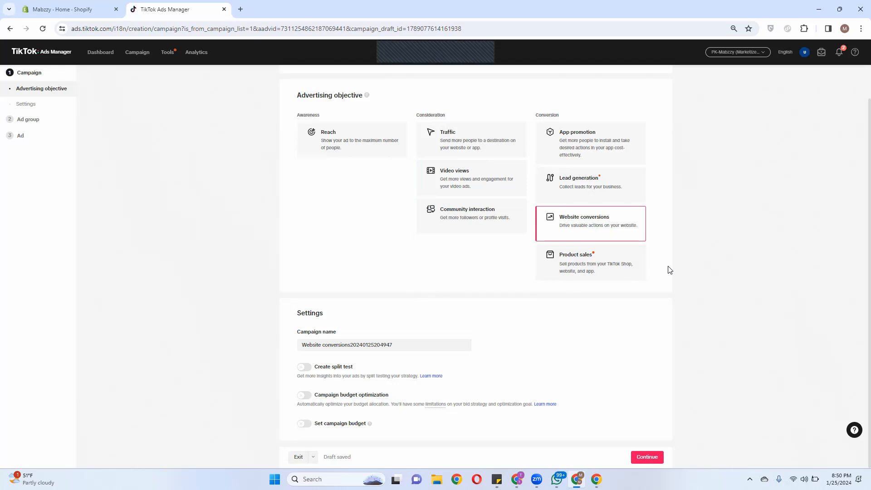
# Dismiss the Product sales info popover and bring the Facebook/Tiktok Ads Structure slide forward.
pyautogui.moveTo(597, 273); pyautogui.dragTo(561, 257)
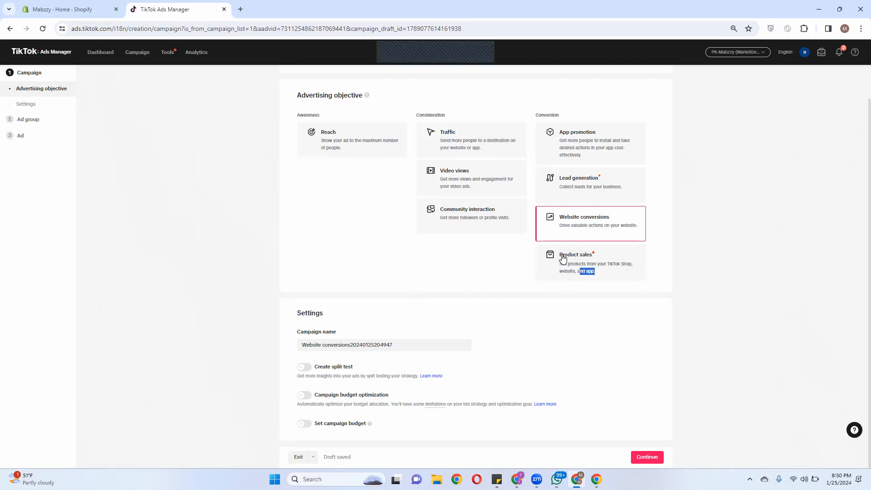
pyautogui.click(665, 263)
pyautogui.click(517, 479)
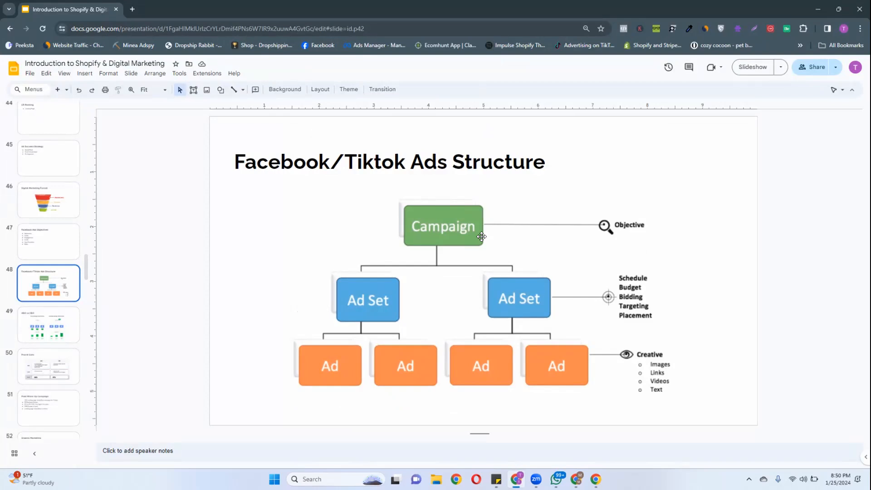
# Minimize the Google Slides window to return to the Website conversions campaign.
pyautogui.click(819, 10)
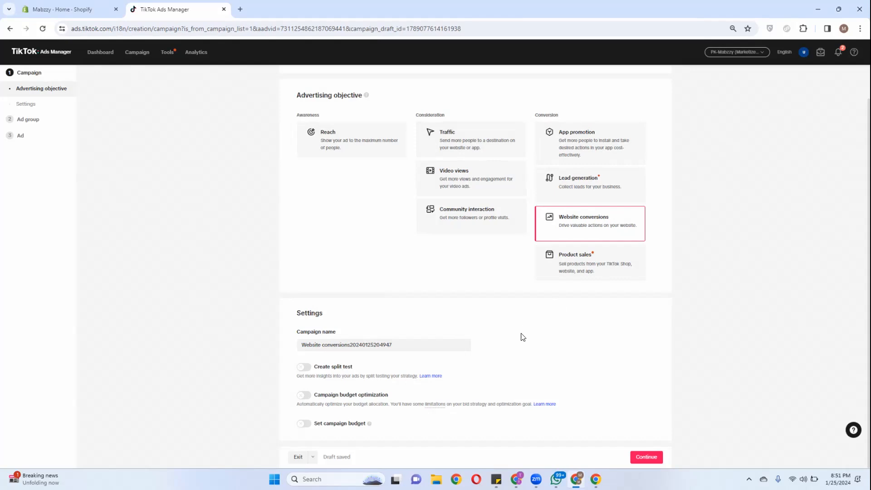
# Review the campaign page, then switch to the Google Slides ads structure slide's Campaign diagram.
pyautogui.scroll(1, 535, 317)
pyautogui.scroll(1, 539, 321)
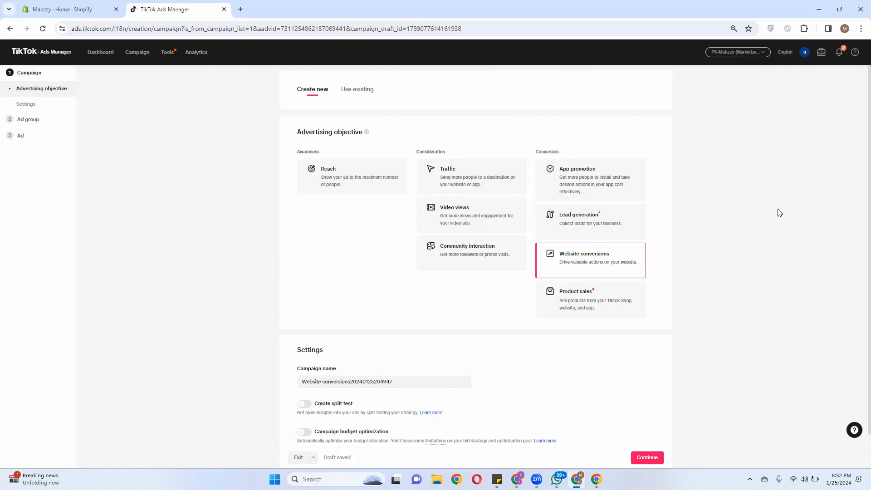
pyautogui.scroll(-1, 744, 313)
pyautogui.scroll(1, 744, 313)
pyautogui.click(517, 479)
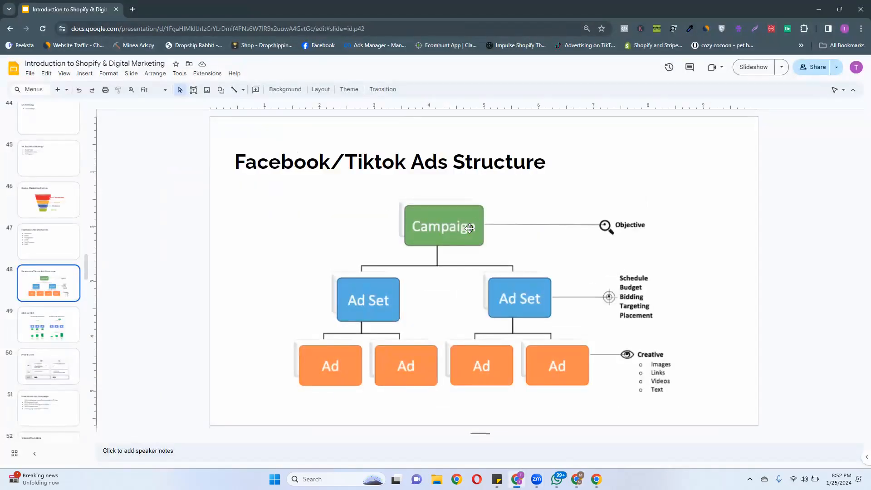
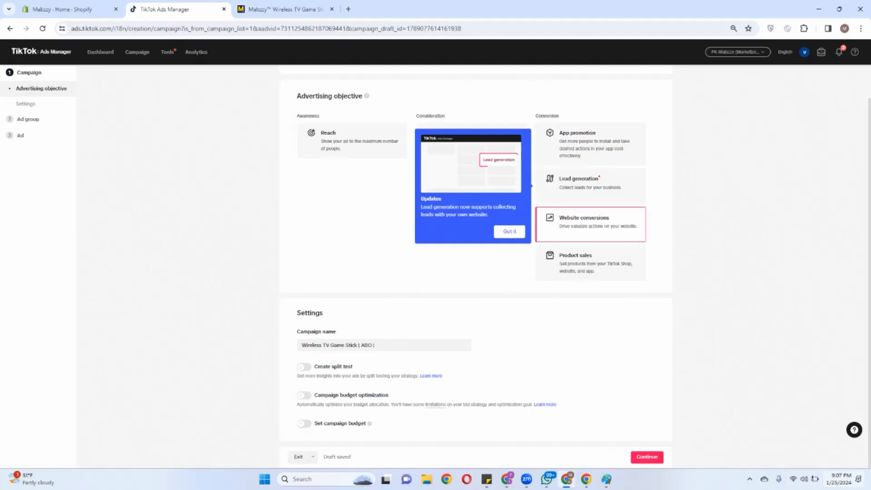
# Append '25 Jan' so the campaign is named 'Wireless TV Game Stick | ABO | 25 Jan'.
pyautogui.click(395, 342)
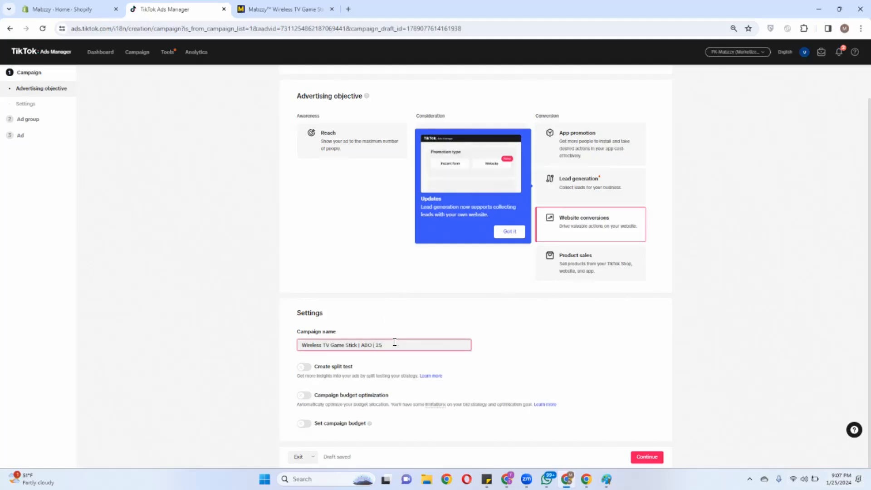
pyautogui.write('n')
pyautogui.click(426, 310)
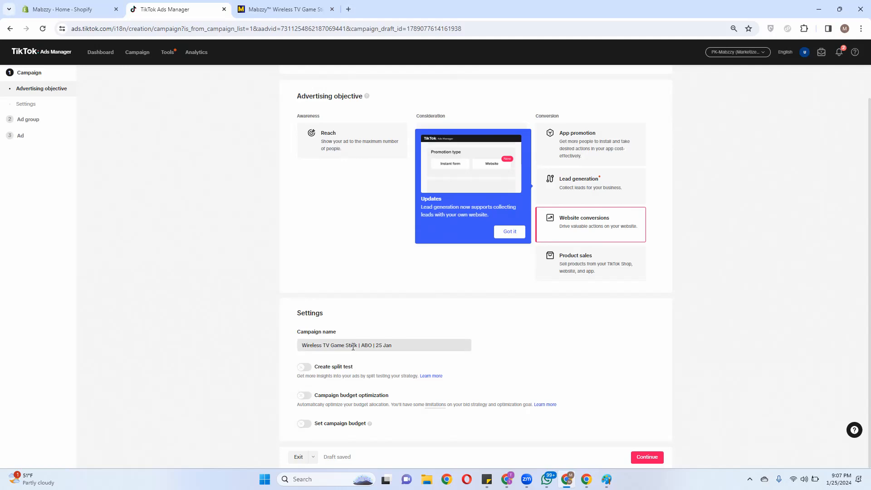
pyautogui.moveTo(403, 343); pyautogui.dragTo(265, 345)
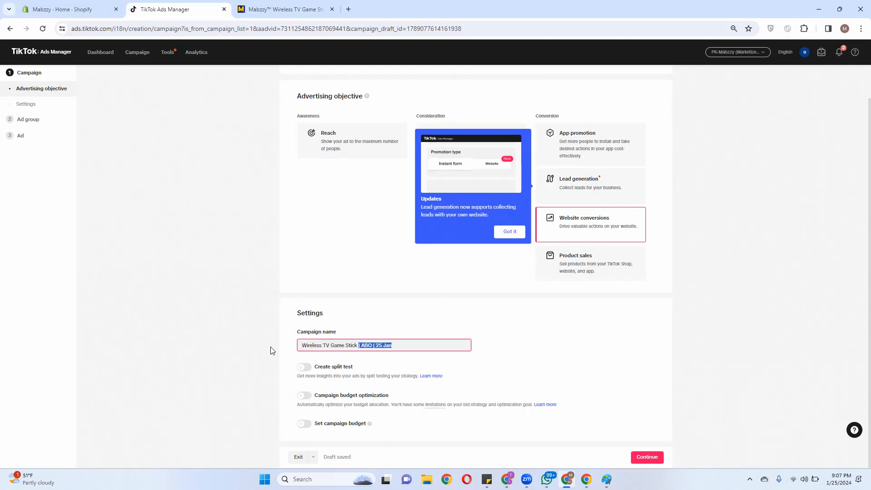
pyautogui.moveTo(393, 346); pyautogui.dragTo(299, 346)
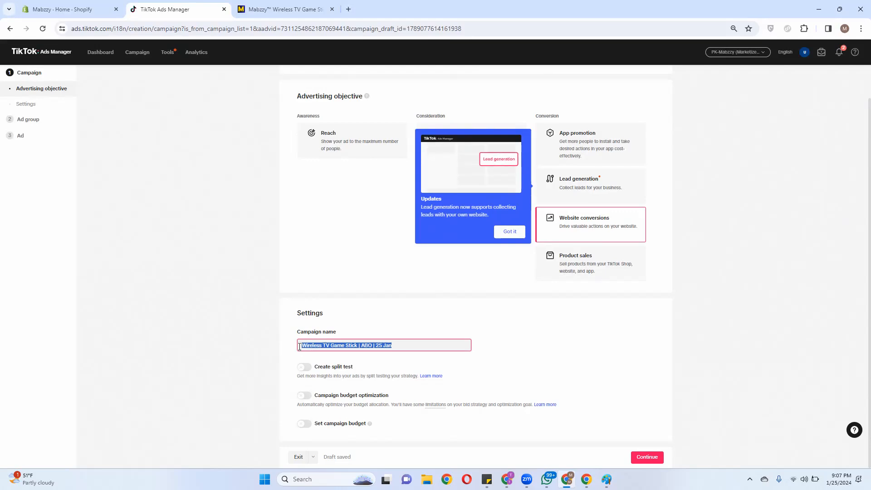
pyautogui.click(393, 346)
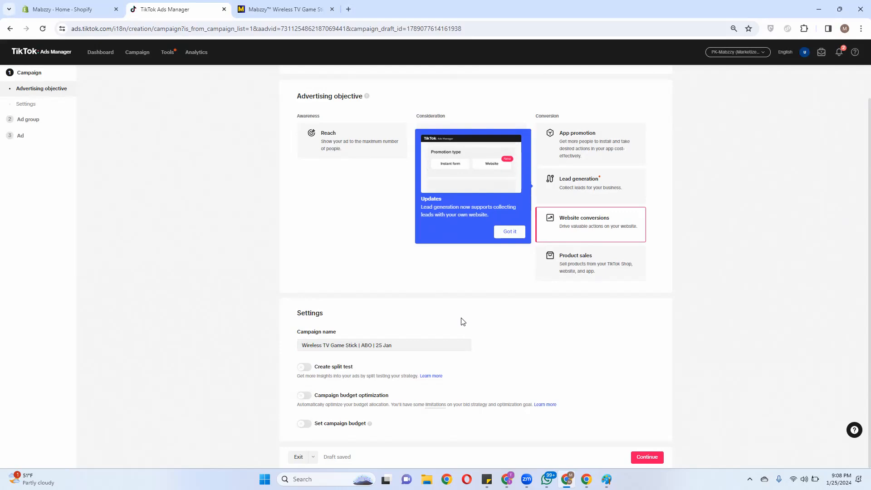
pyautogui.click(304, 372)
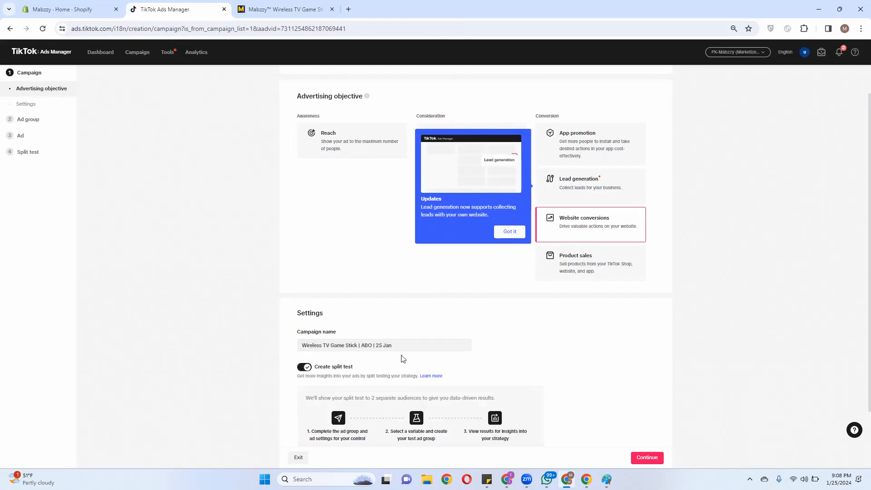
pyautogui.scroll(-2, 402, 356)
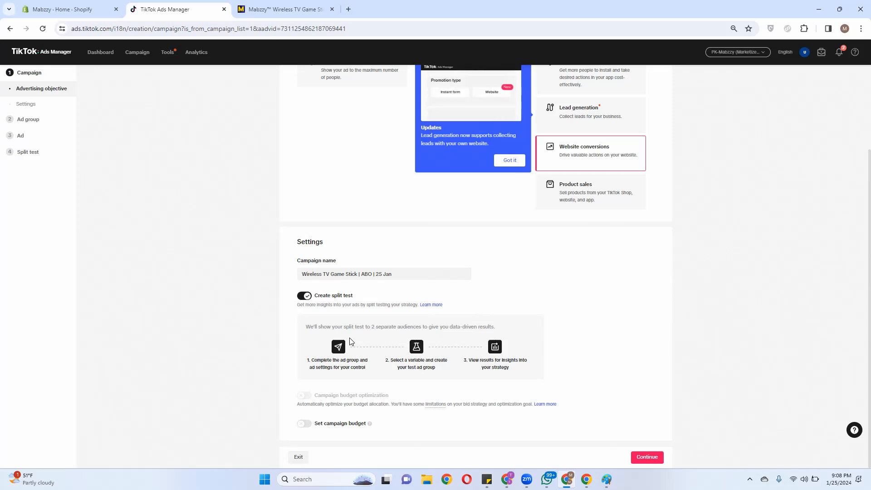
pyautogui.click(306, 297)
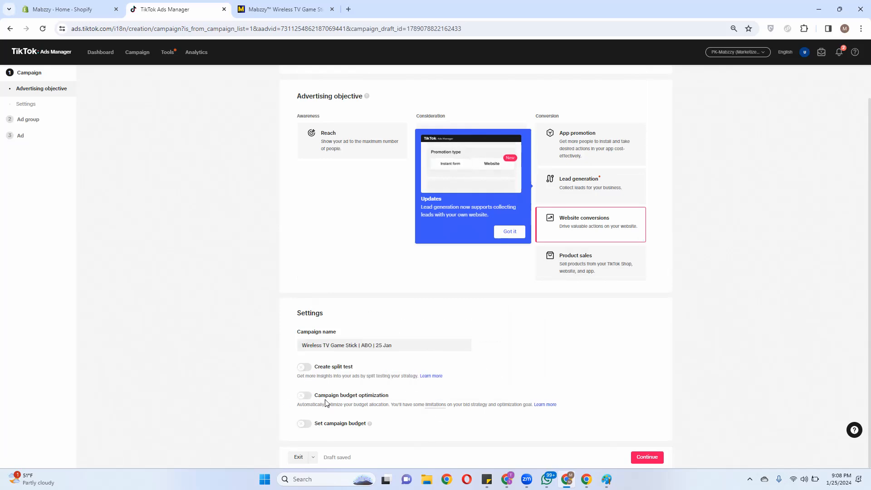
# Turn on campaign budget optimization and enter a 50.00 daily budget.
pyautogui.moveTo(316, 395); pyautogui.dragTo(398, 396)
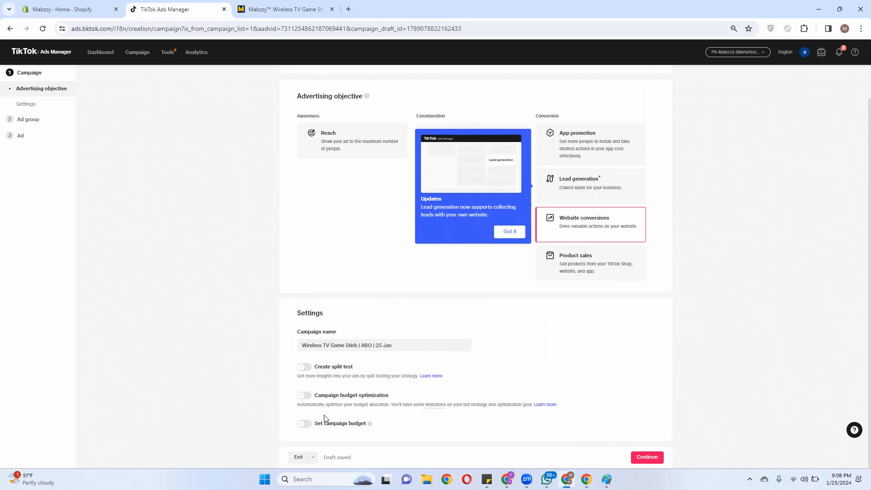
pyautogui.click(304, 395)
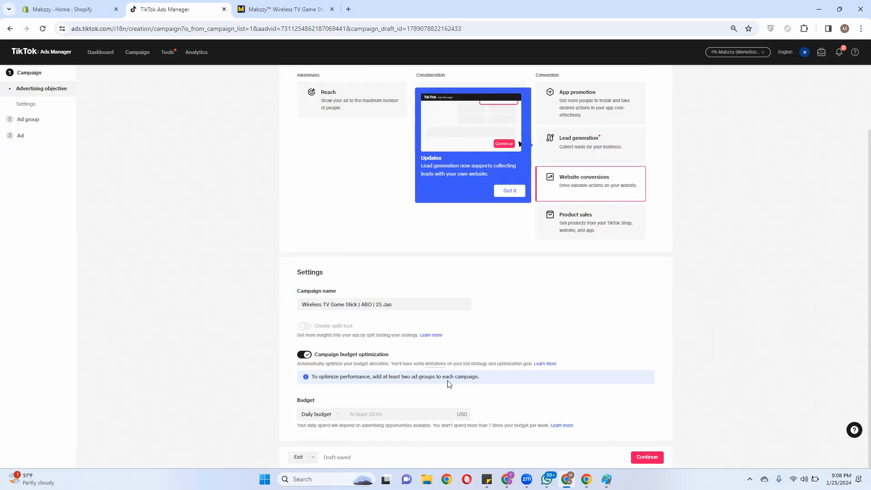
pyautogui.click(364, 416)
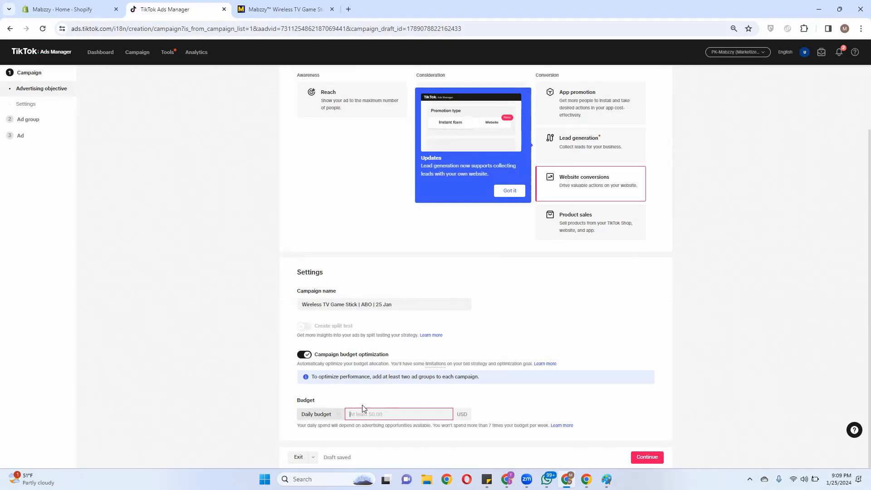
pyautogui.moveTo(314, 354); pyautogui.dragTo(397, 355)
pyautogui.click(447, 345)
pyautogui.write('50')
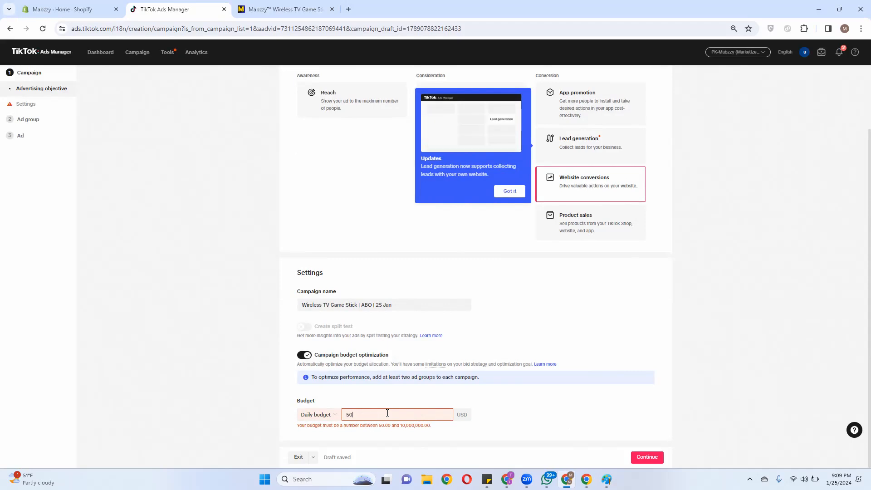
pyautogui.click(397, 404)
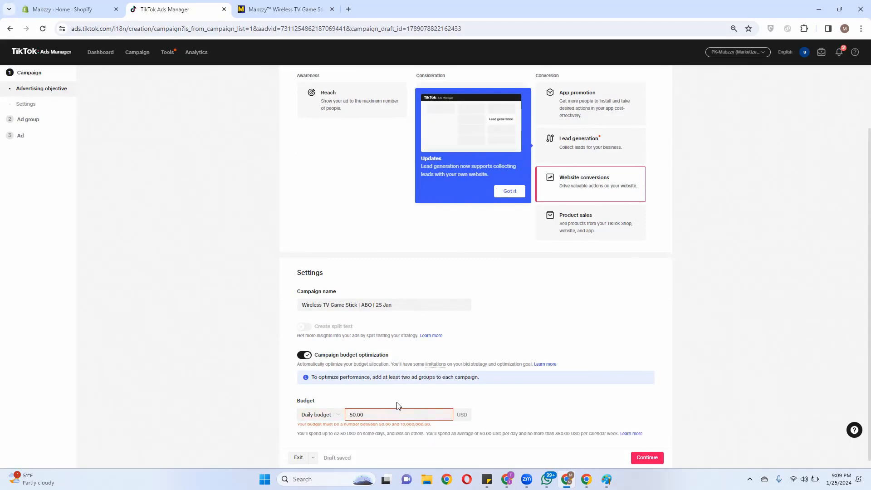
# Change the daily budget to 49.00, then delete it so the field is empty.
pyautogui.doubleClick(355, 415)
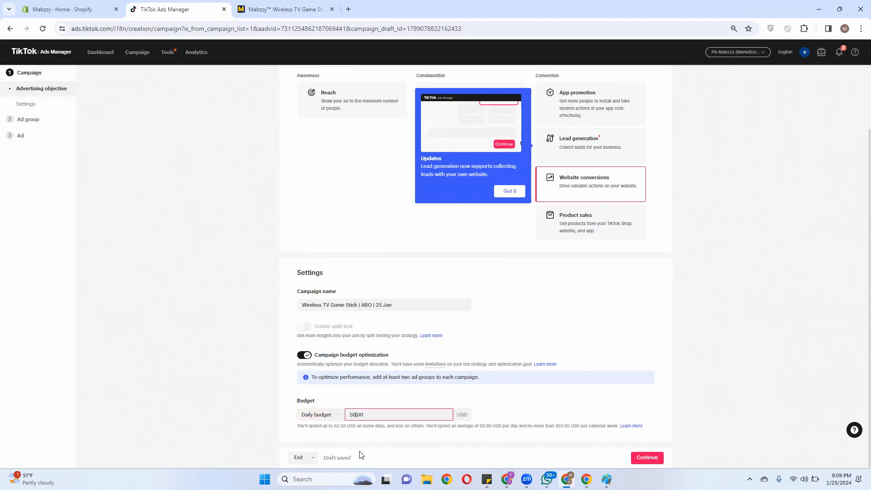
pyautogui.press('BackSpace')
pyautogui.write('19')
pyautogui.press('BackSpace')
pyautogui.press('BackSpace')
pyautogui.write('49')
pyautogui.click(503, 393)
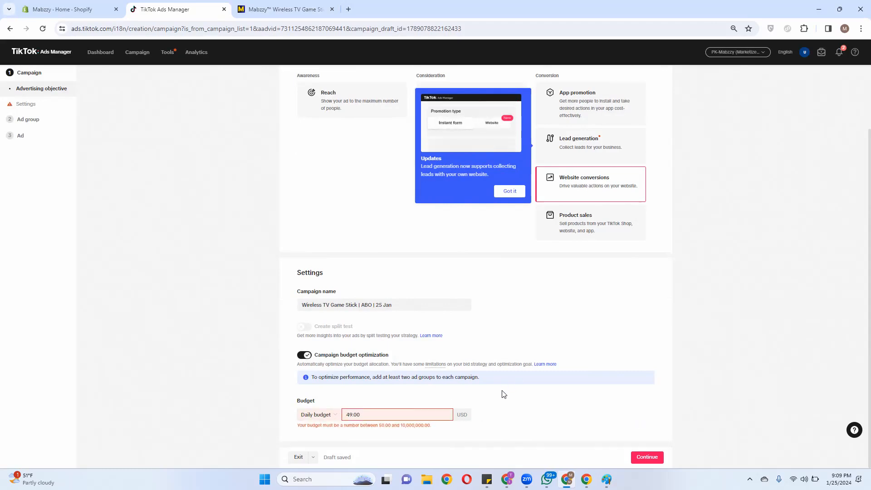
pyautogui.moveTo(379, 425); pyautogui.dragTo(384, 425)
pyautogui.moveTo(363, 415); pyautogui.dragTo(341, 415)
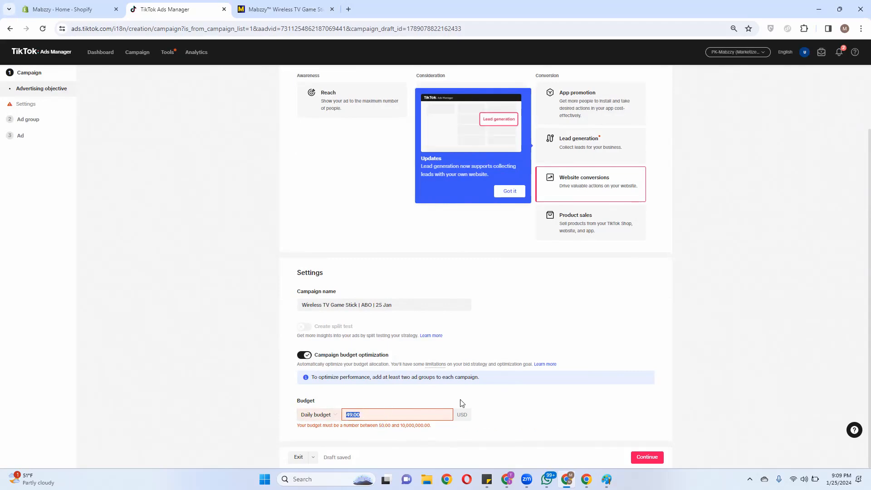
pyautogui.press('BackSpace')
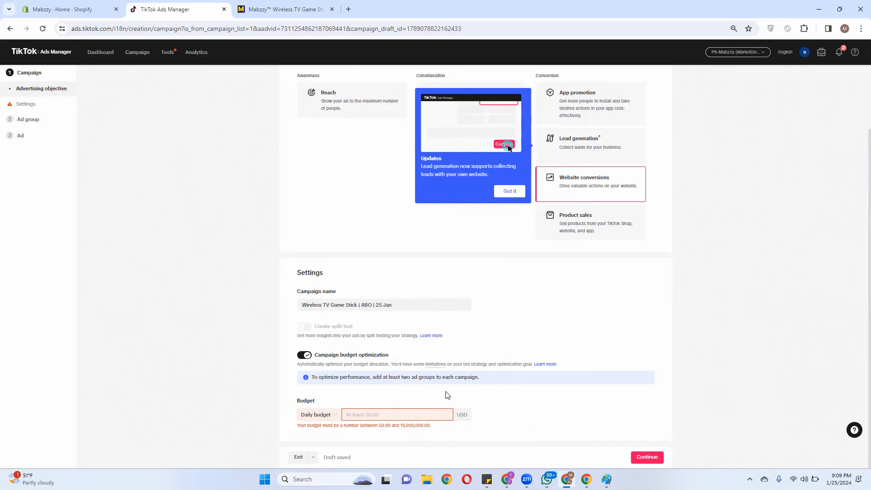
pyautogui.moveTo(314, 377); pyautogui.dragTo(486, 379)
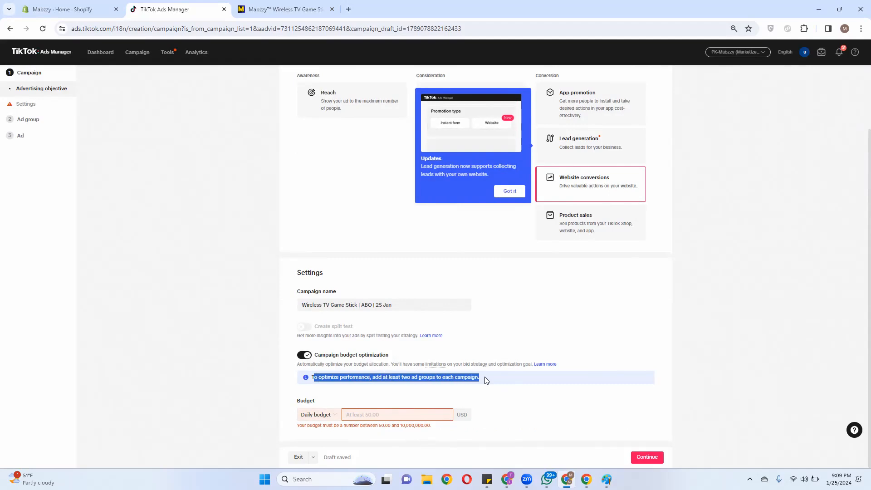
# In Paint, draw a C circle linked to two A circles with 50 above, then minimize Paint.
pyautogui.click(607, 480)
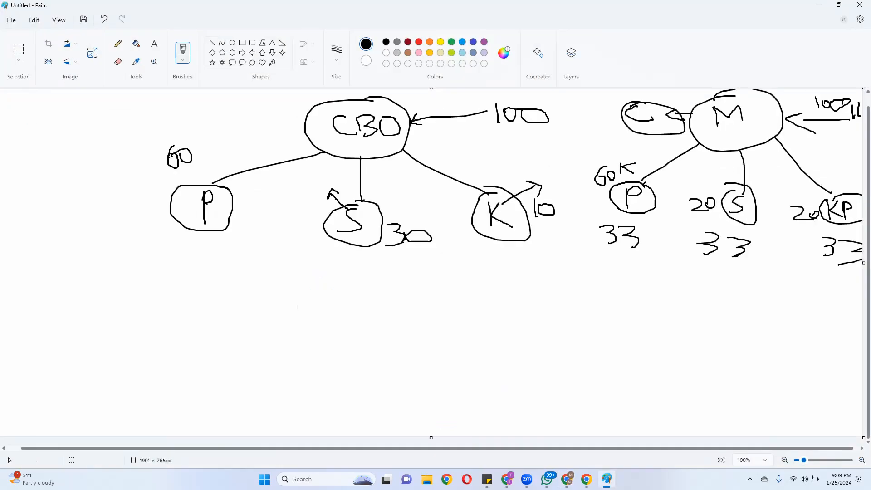
pyautogui.moveTo(85, 309)
pyautogui.mouseDown()
pyautogui.moveTo(50, 321)
pyautogui.moveTo(81, 343)
pyautogui.moveTo(46, 347)
pyautogui.moveTo(86, 300)
pyautogui.mouseUp()
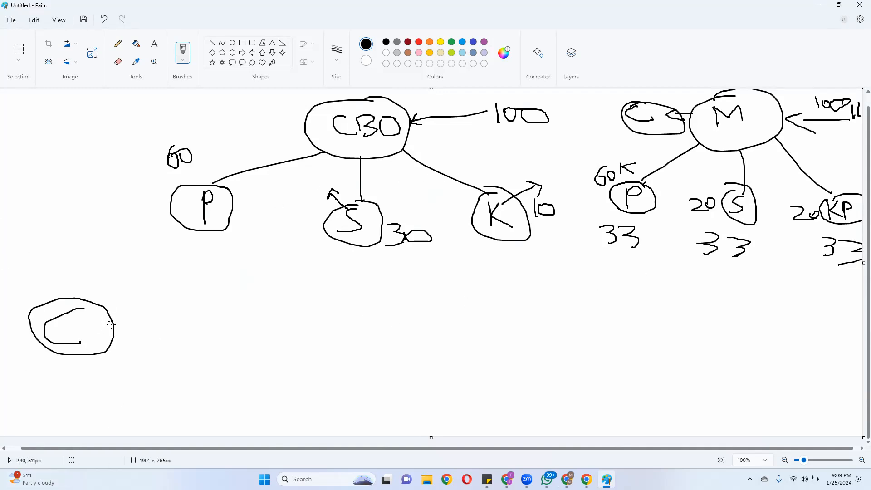
pyautogui.moveTo(117, 328)
pyautogui.mouseDown()
pyautogui.moveTo(161, 328)
pyautogui.moveTo(163, 317)
pyautogui.moveTo(180, 339)
pyautogui.mouseUp()
pyautogui.moveTo(167, 306)
pyautogui.mouseDown()
pyautogui.moveTo(203, 326)
pyautogui.moveTo(127, 303)
pyautogui.mouseUp()
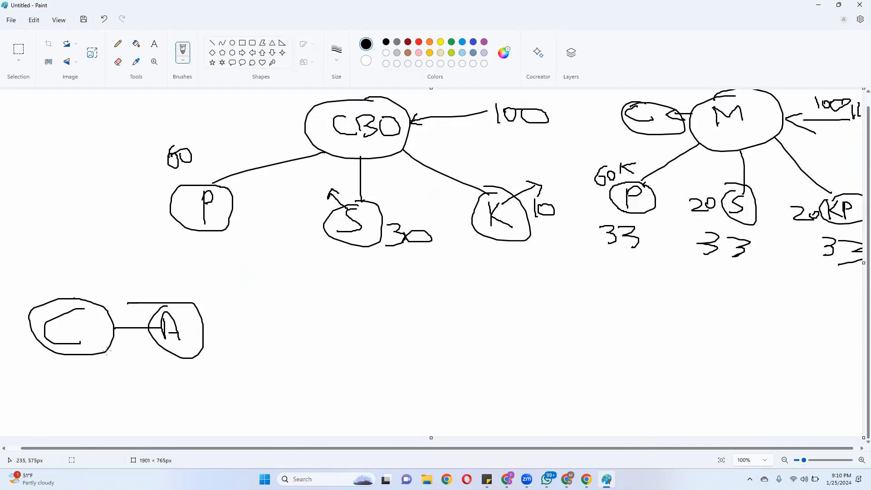
pyautogui.moveTo(107, 350)
pyautogui.mouseDown()
pyautogui.moveTo(168, 373)
pyautogui.moveTo(176, 400)
pyautogui.moveTo(186, 381)
pyautogui.moveTo(186, 395)
pyautogui.moveTo(186, 384)
pyautogui.moveTo(176, 398)
pyautogui.moveTo(187, 369)
pyautogui.mouseUp()
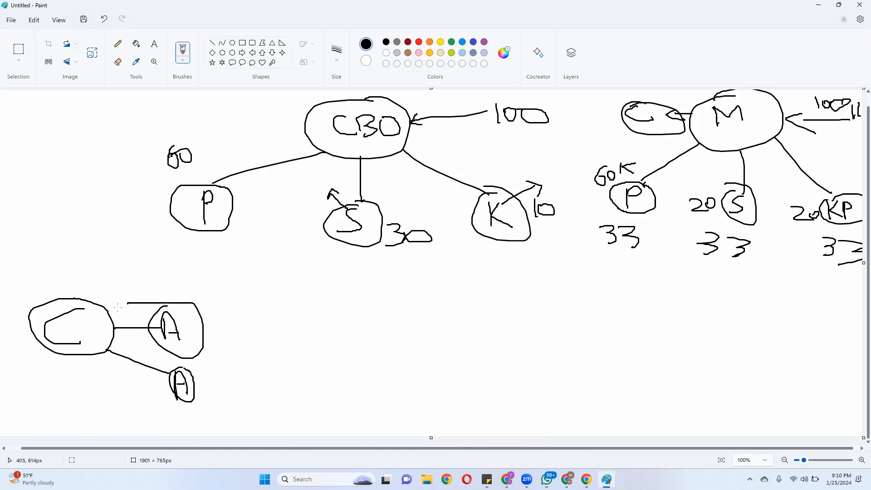
pyautogui.moveTo(54, 275)
pyautogui.mouseDown()
pyautogui.moveTo(52, 292)
pyautogui.moveTo(64, 270)
pyautogui.moveTo(66, 280)
pyautogui.mouseUp()
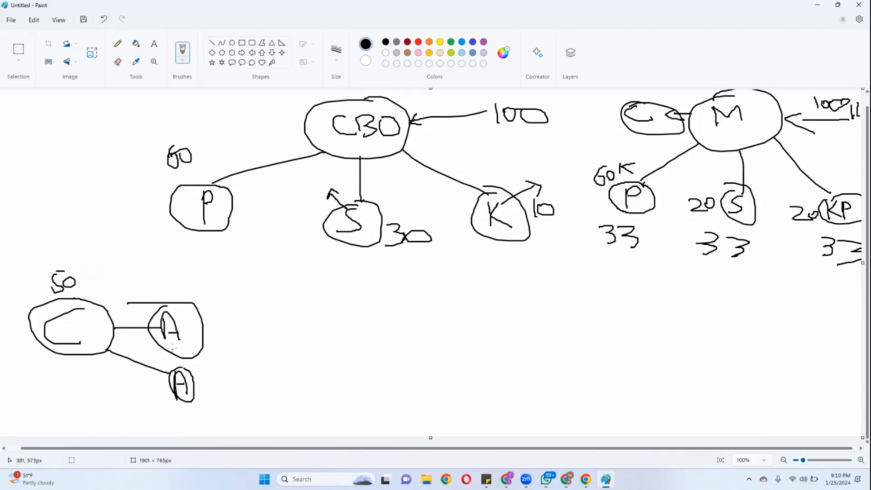
pyautogui.click(817, 5)
pyautogui.click(544, 284)
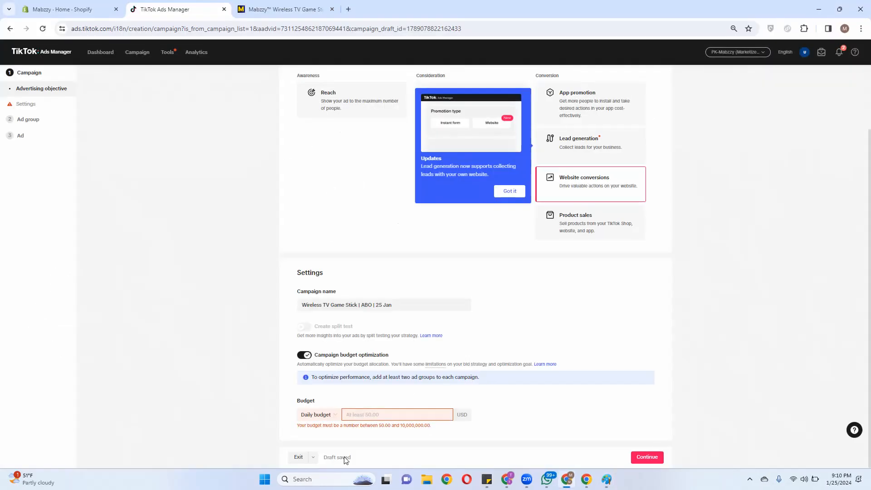
# Switch campaign budget optimization off, continue to ad group settings, then bring up Google Slides.
pyautogui.click(305, 355)
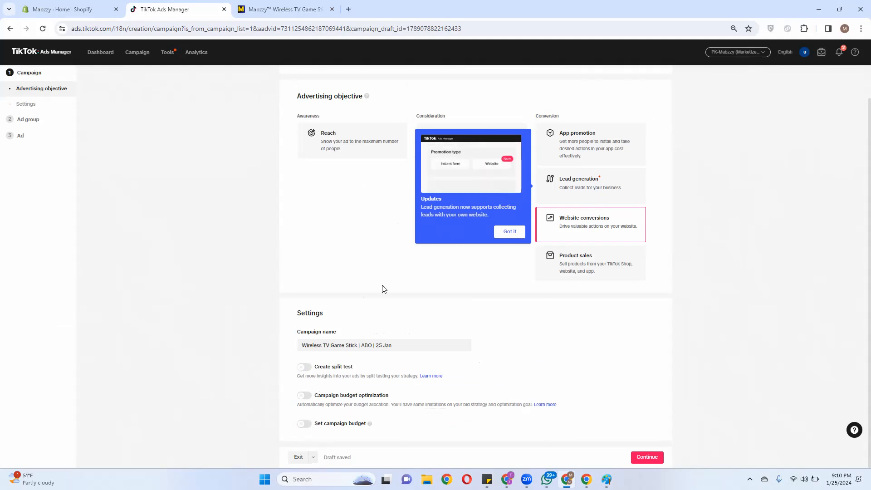
pyautogui.scroll(1, 470, 313)
pyautogui.click(647, 458)
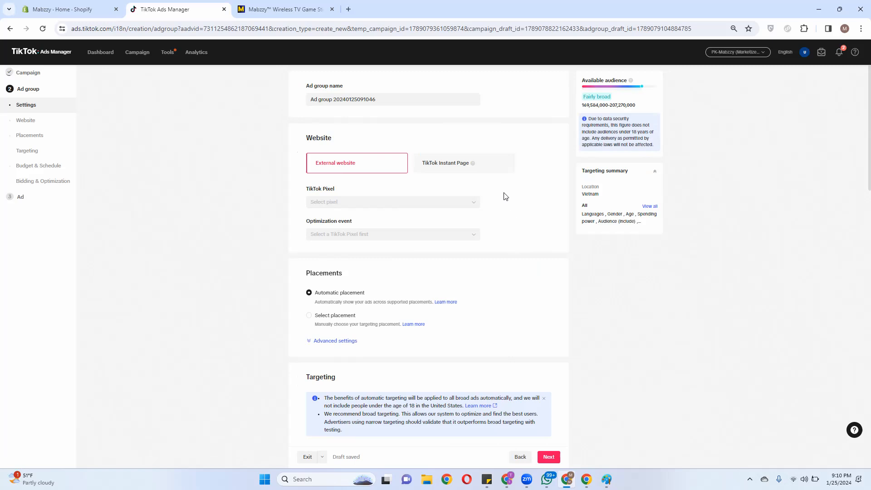
pyautogui.moveTo(359, 90); pyautogui.dragTo(303, 91)
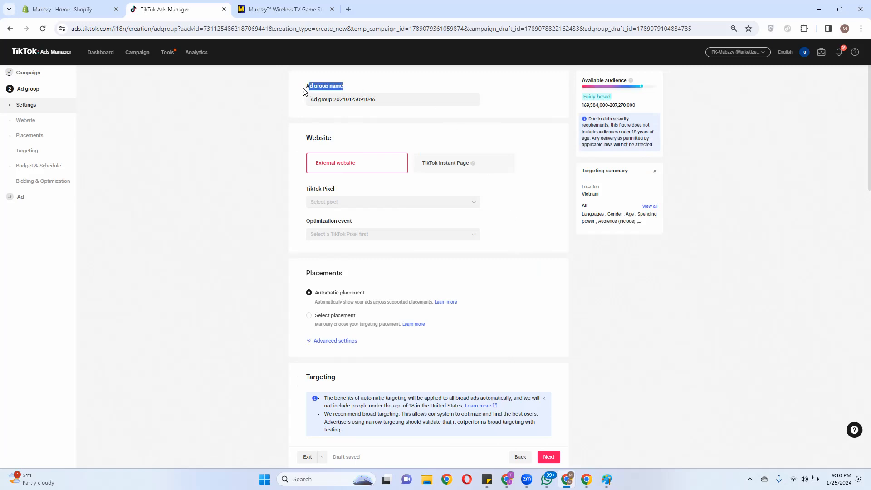
pyautogui.click(418, 78)
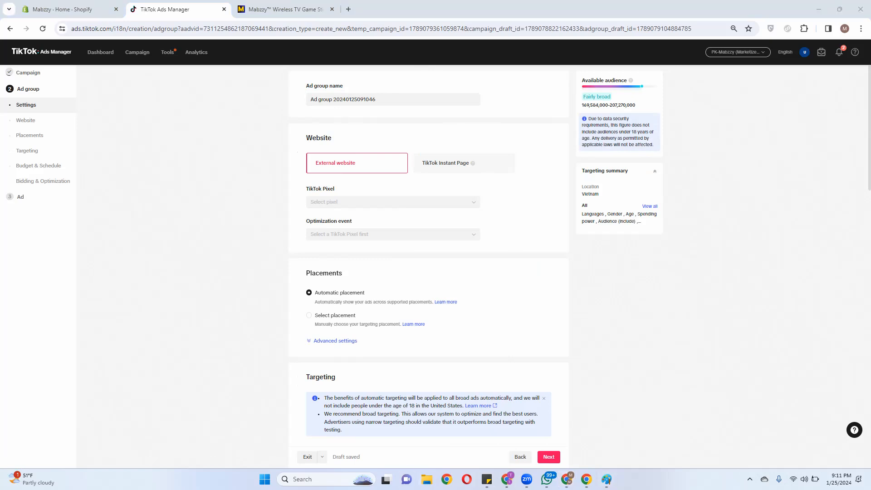
pyautogui.click(507, 480)
# Show slide 48, Facebook/Tiktok Ads Structure, then minimise Google Slides.
pyautogui.click(61, 297)
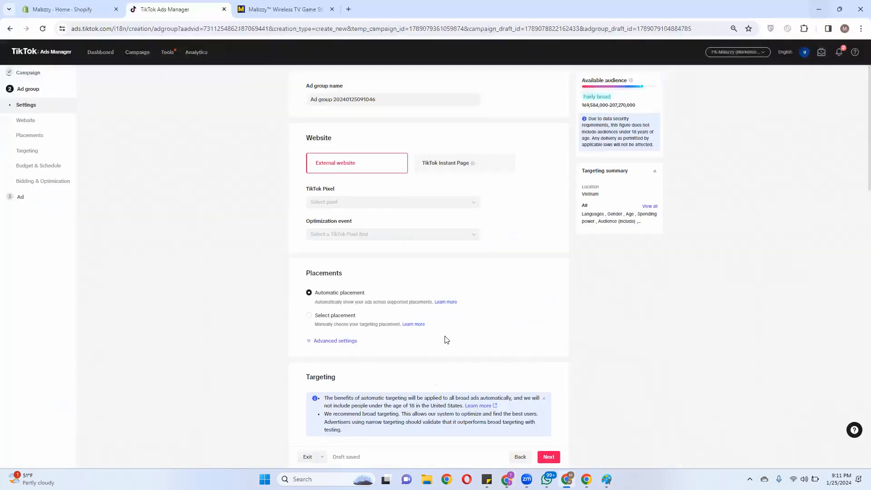
pyautogui.click(819, 9)
# On the ad group page, try TikTok Instant Page, then revert the destination to External website.
pyautogui.click(273, 6)
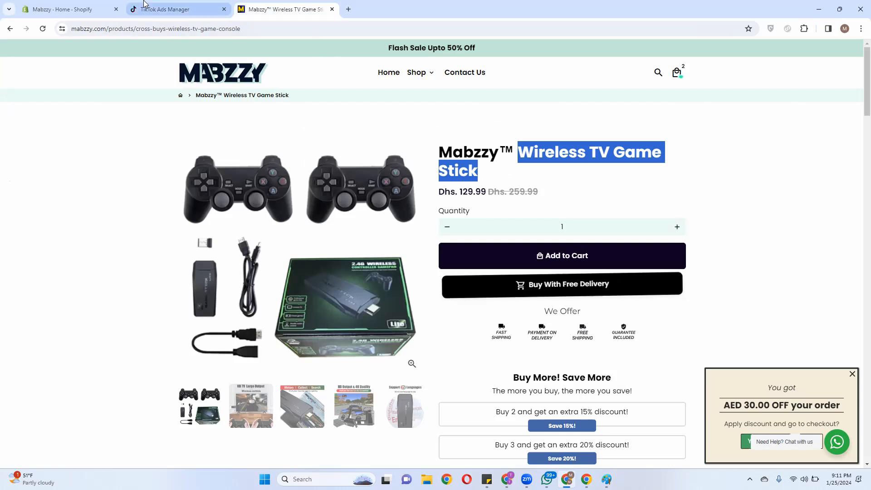
pyautogui.click(174, 10)
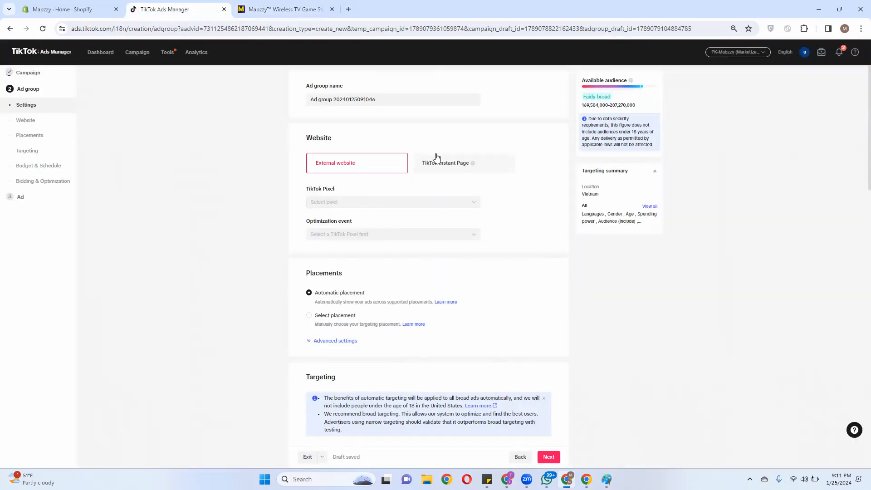
pyautogui.click(472, 169)
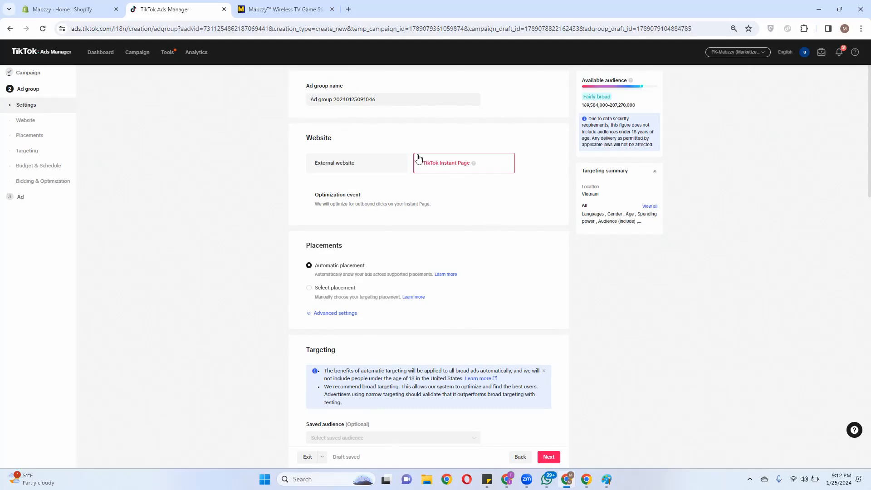
pyautogui.click(351, 166)
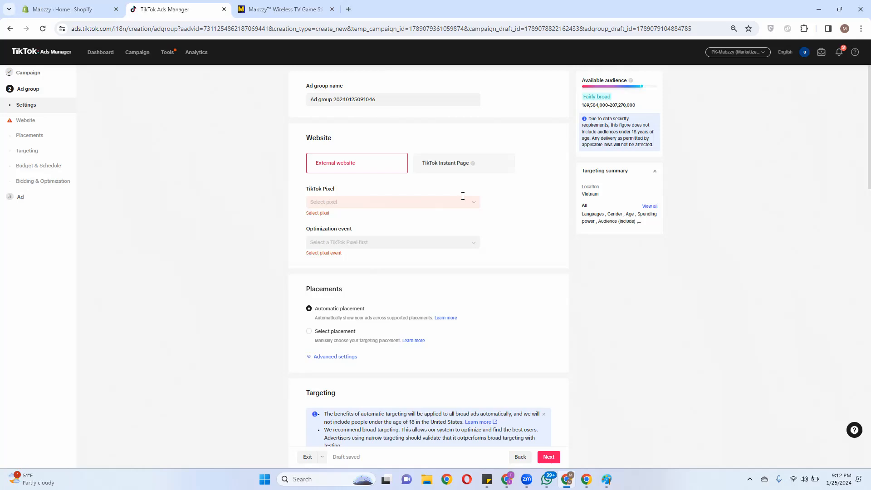
# Use Select placement, unchecking Global App Bundle and Pangle and switching off Include search results.
pyautogui.scroll(-2, 461, 196)
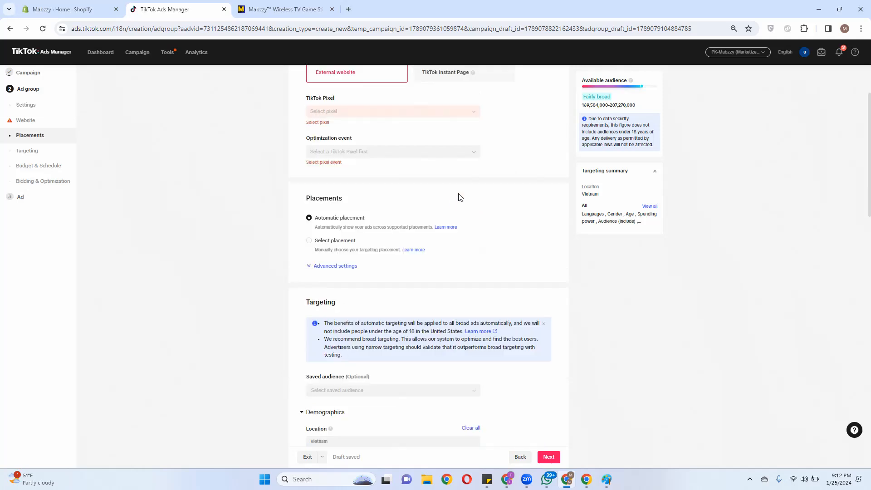
pyautogui.moveTo(306, 200); pyautogui.dragTo(347, 200)
pyautogui.click(329, 222)
pyautogui.click(310, 241)
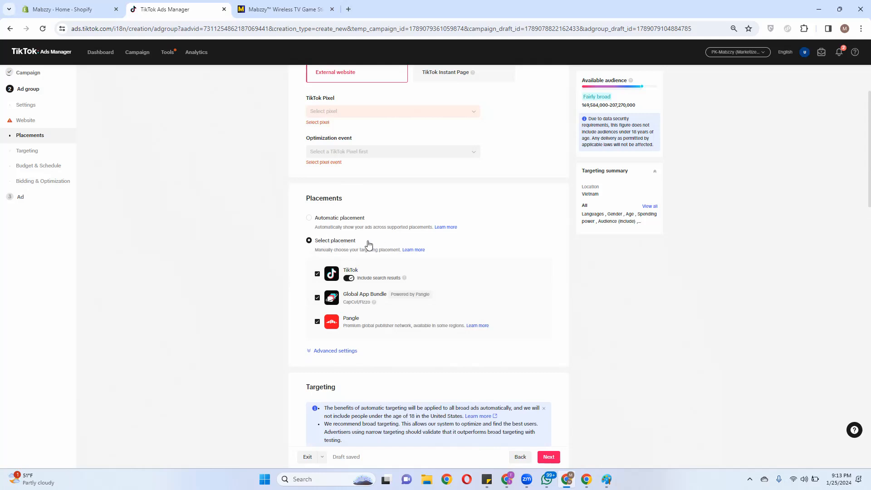
pyautogui.scroll(-1, 327, 243)
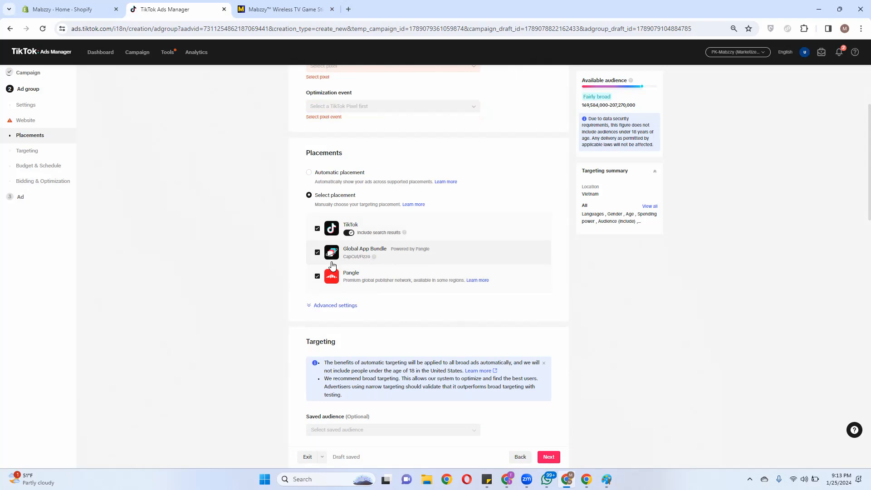
pyautogui.moveTo(359, 260)
pyautogui.click(317, 254)
pyautogui.click(317, 277)
pyautogui.click(349, 234)
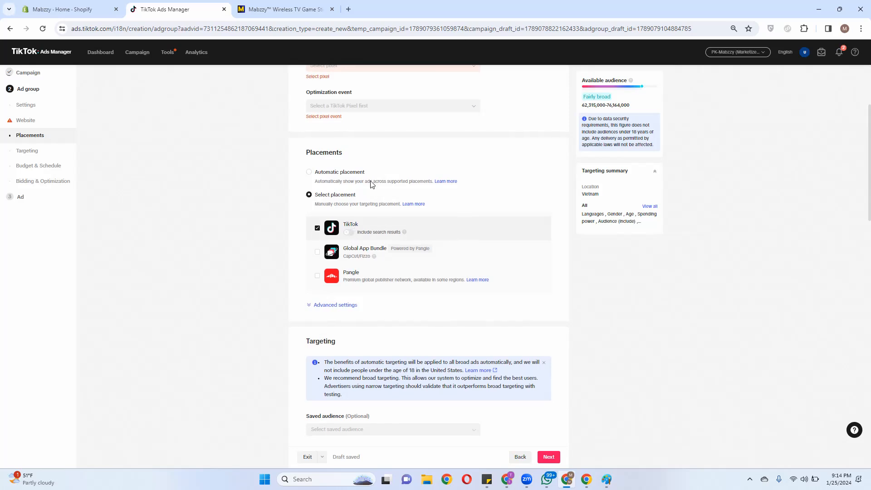
pyautogui.scroll(-3, 371, 184)
# In Advanced settings, switch off User comment (confirming Turn Off) and Video download.
pyautogui.click(334, 169)
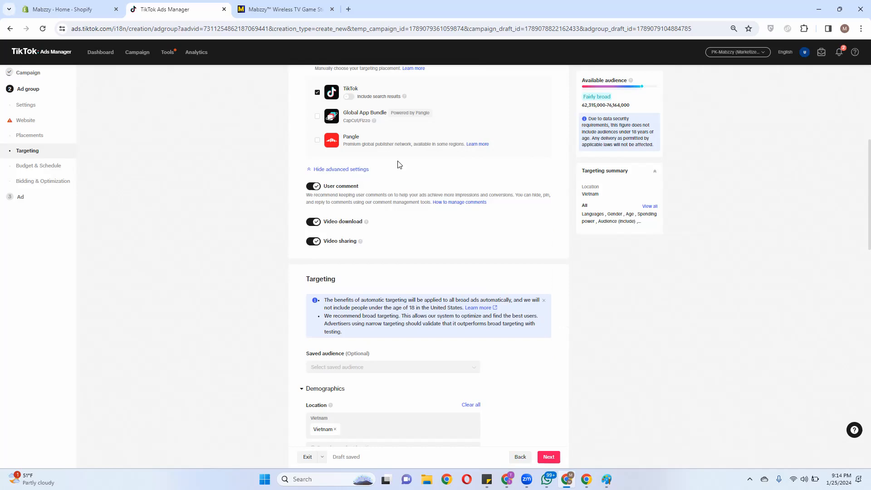
pyautogui.click(314, 187)
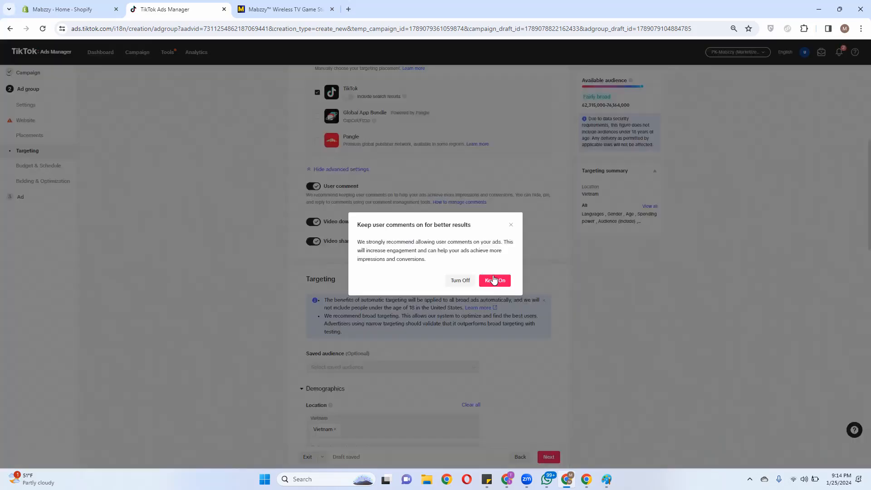
pyautogui.click(459, 280)
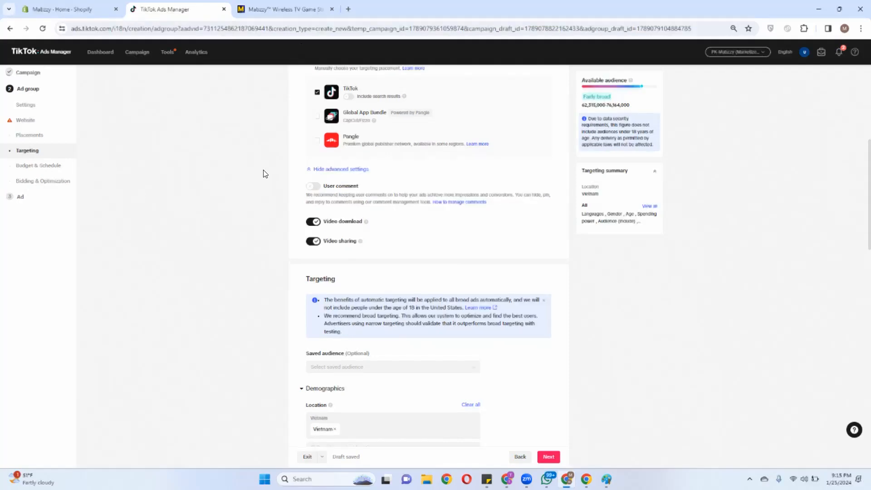
pyautogui.click(313, 222)
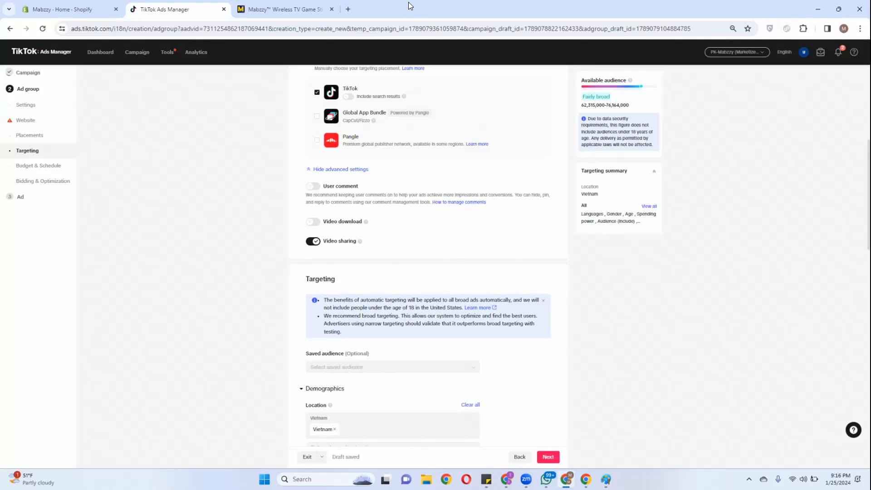
pyautogui.click(643, 22)
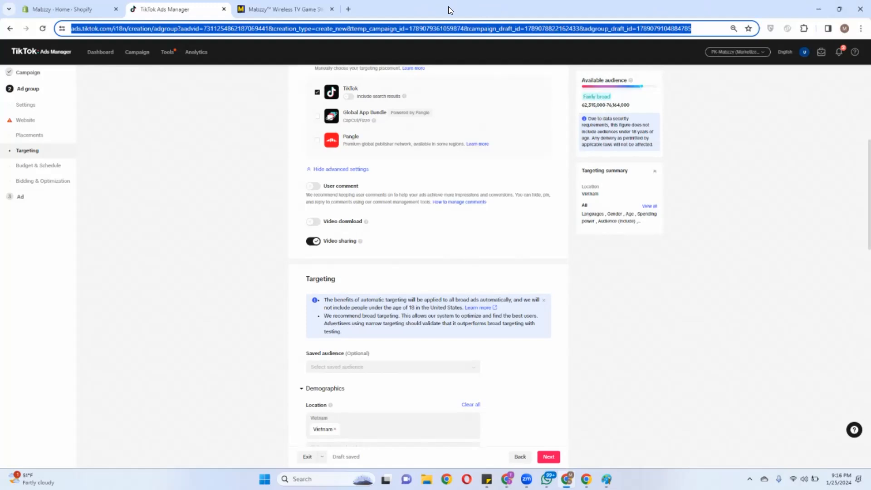
pyautogui.click(736, 233)
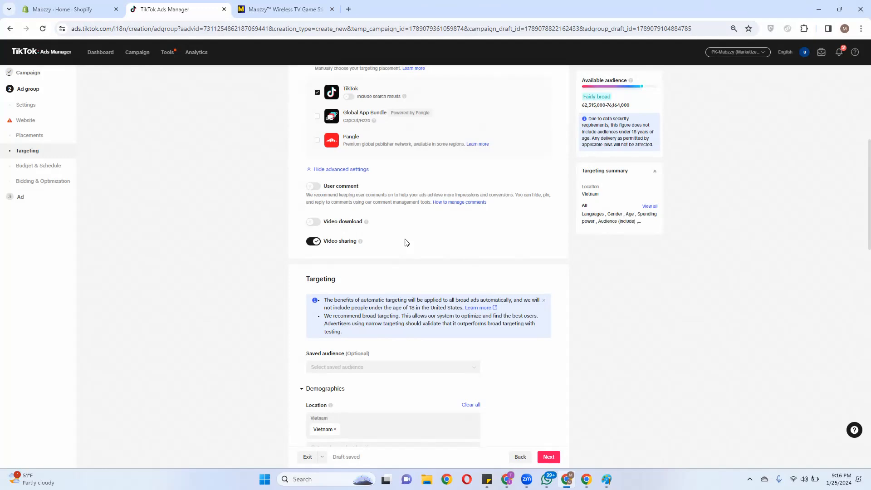
pyautogui.scroll(-3, 473, 204)
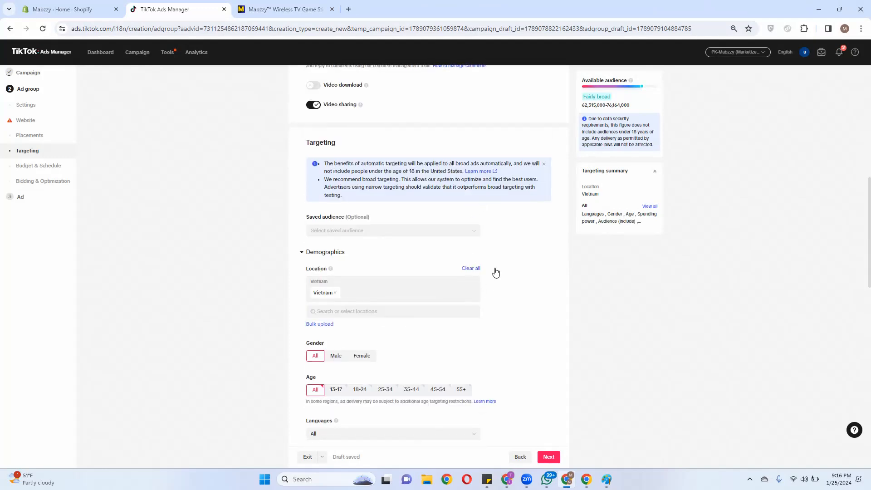
pyautogui.scroll(-1, 496, 272)
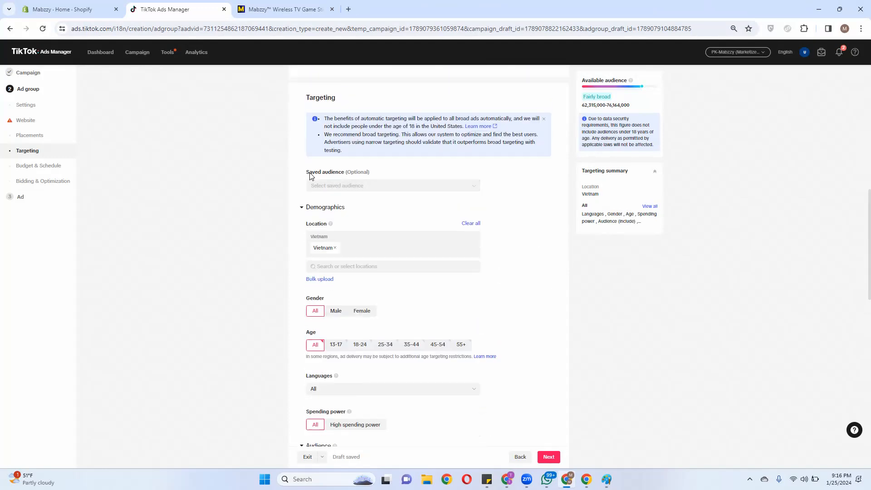
pyautogui.moveTo(305, 176); pyautogui.dragTo(360, 171)
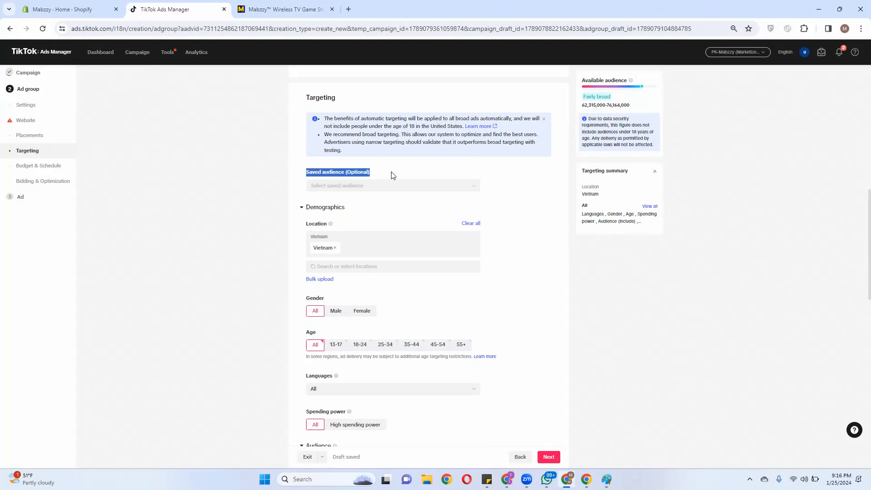
pyautogui.click(408, 173)
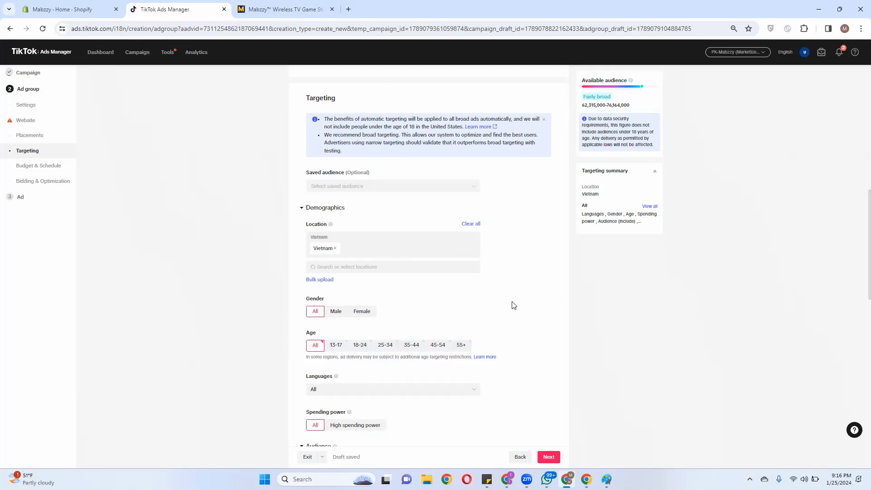
pyautogui.scroll(1, 512, 300)
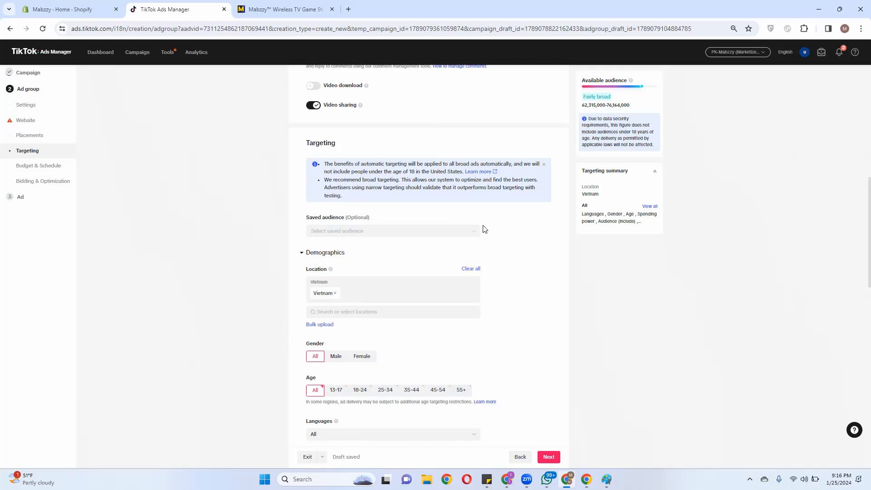
pyautogui.scroll(-2, 381, 331)
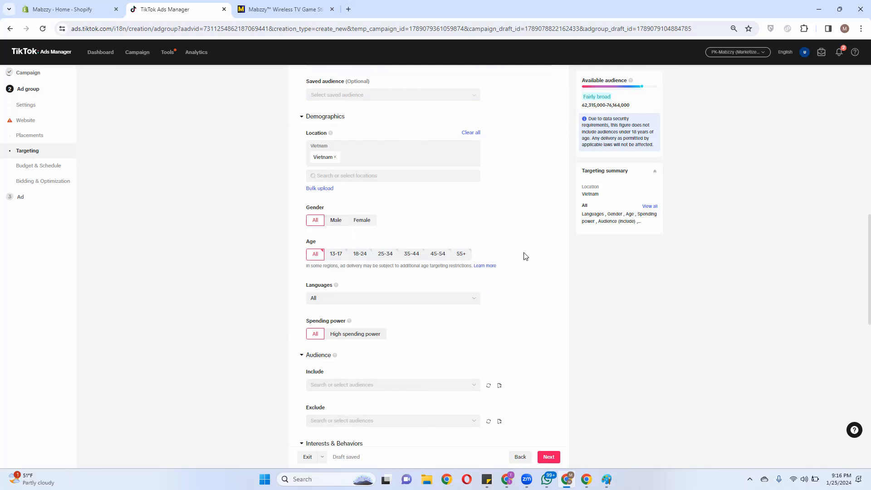
pyautogui.scroll(-2, 472, 345)
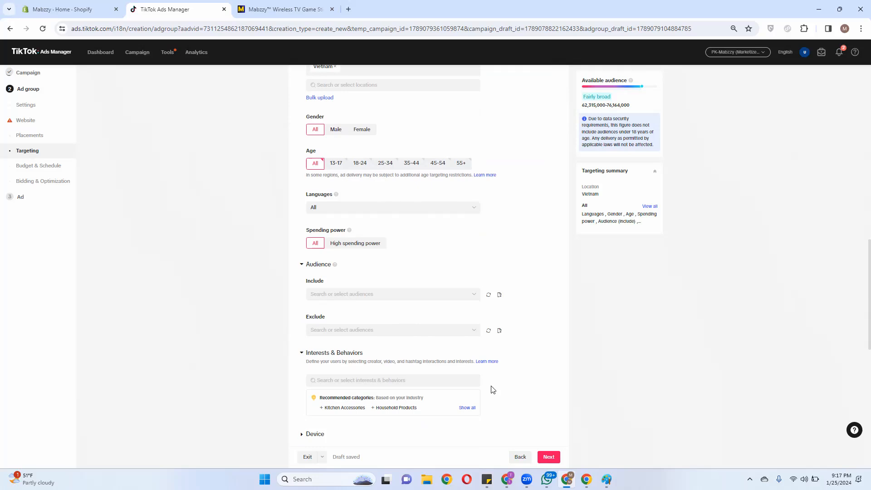
pyautogui.scroll(-1, 540, 361)
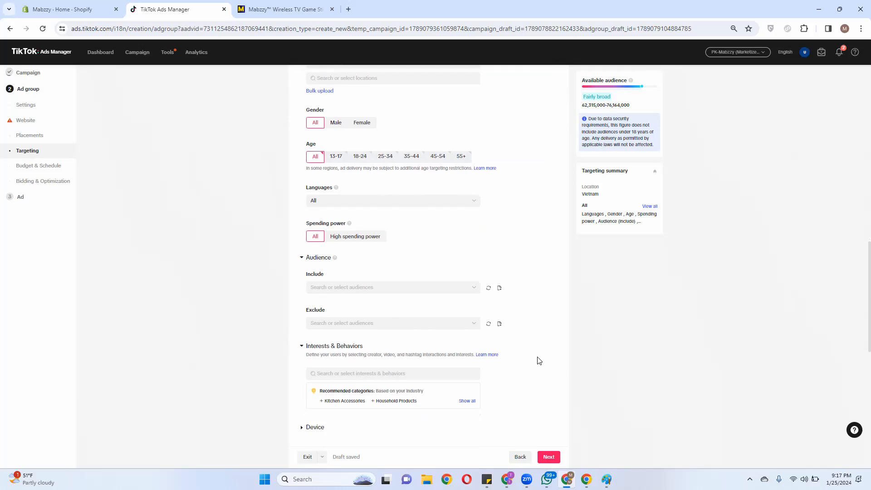
pyautogui.scroll(-1, 465, 229)
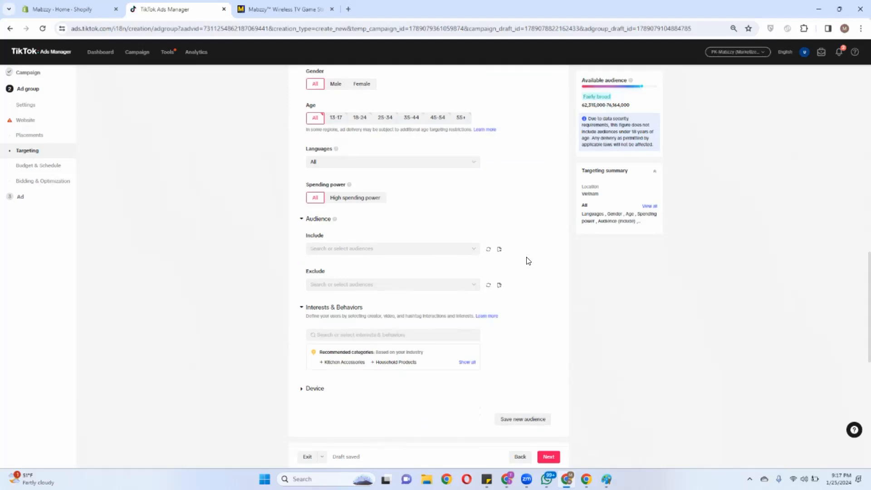
pyautogui.scroll(4, 543, 323)
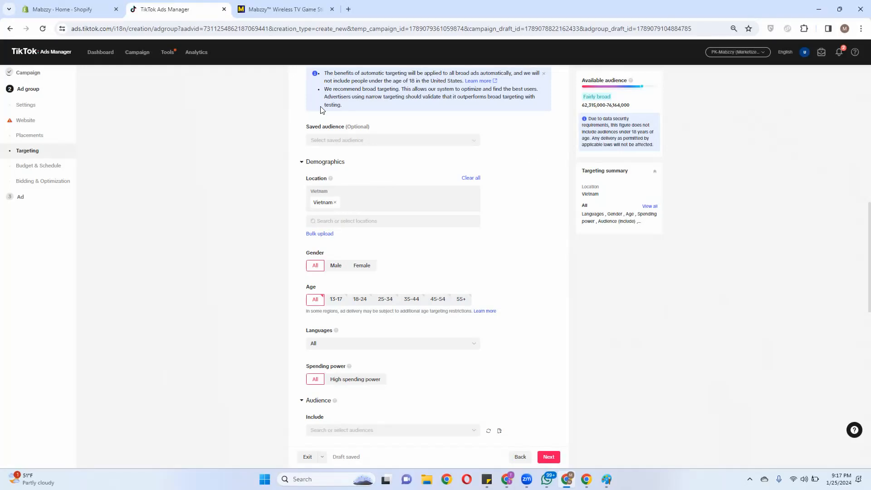
# Remove Vietnam from locations, then add Pakistan by searching 'paki' and remove it again.
pyautogui.click(336, 202)
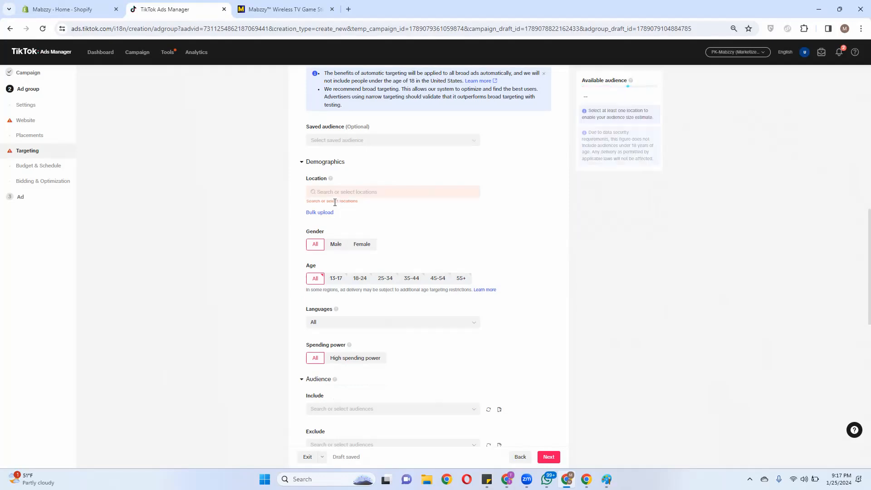
pyautogui.click(388, 194)
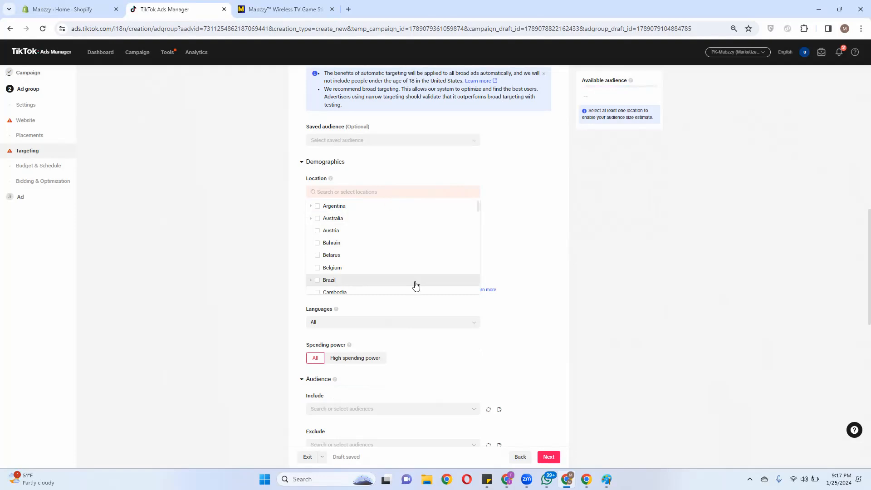
pyautogui.scroll(-6, 399, 245)
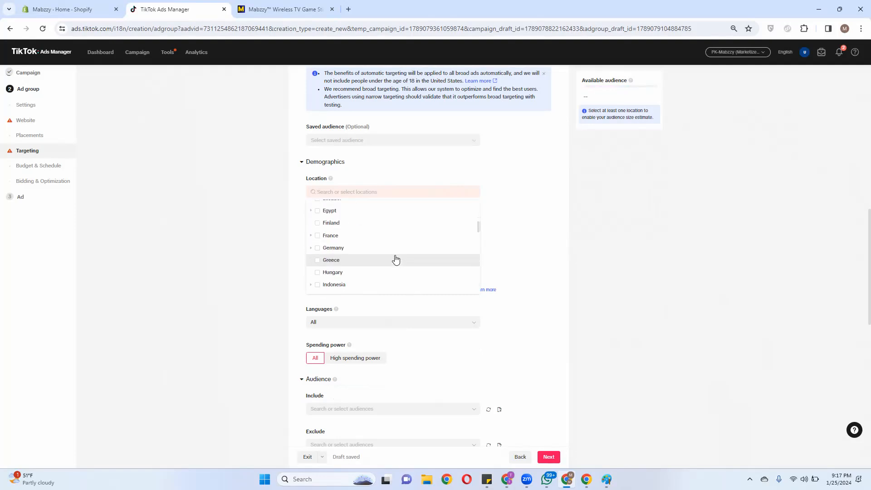
pyautogui.scroll(2, 408, 279)
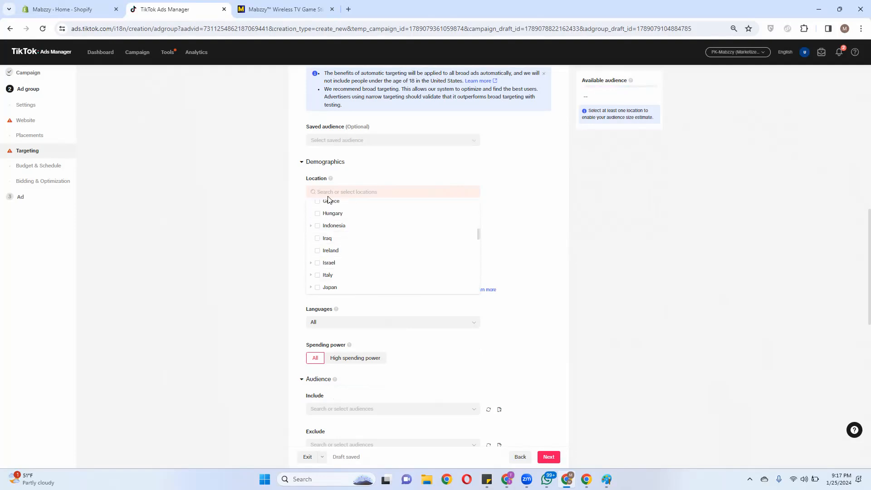
pyautogui.scroll(-5, 353, 214)
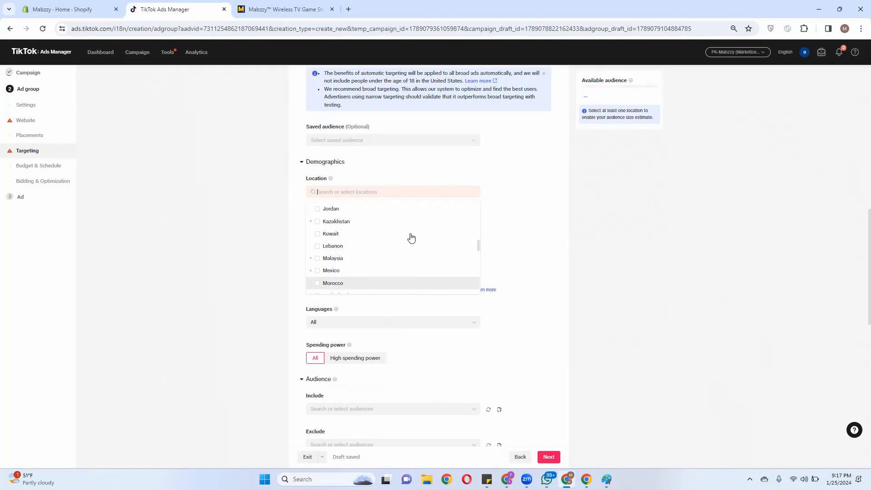
pyautogui.scroll(-2, 405, 255)
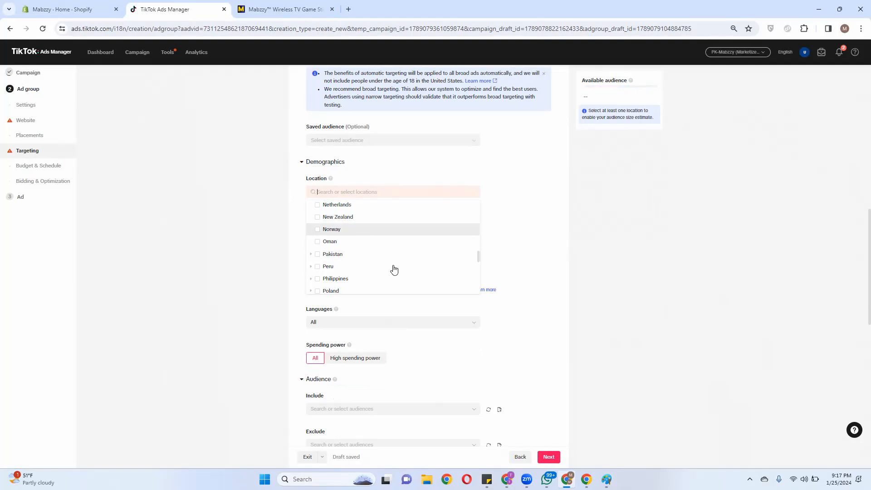
pyautogui.click(545, 232)
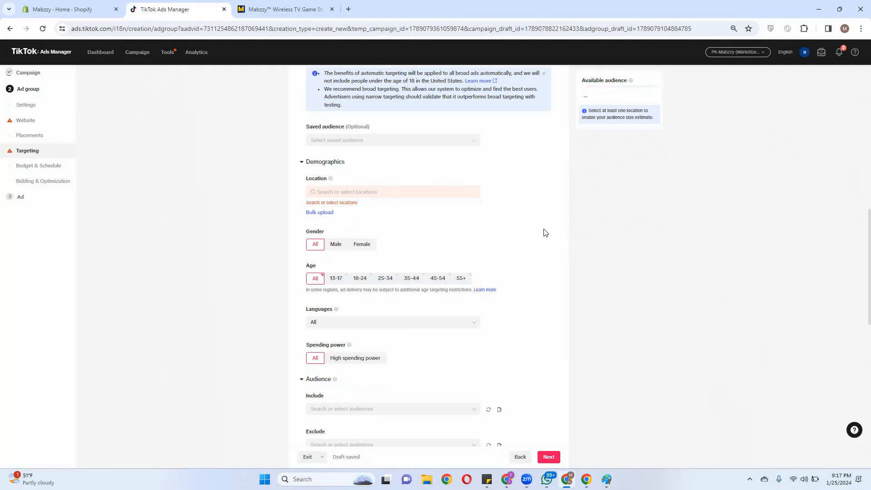
pyautogui.click(358, 192)
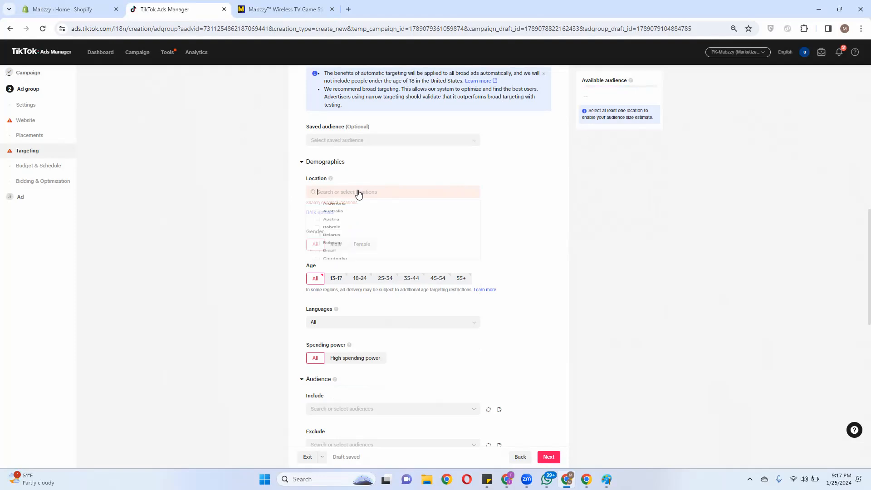
pyautogui.write('paki')
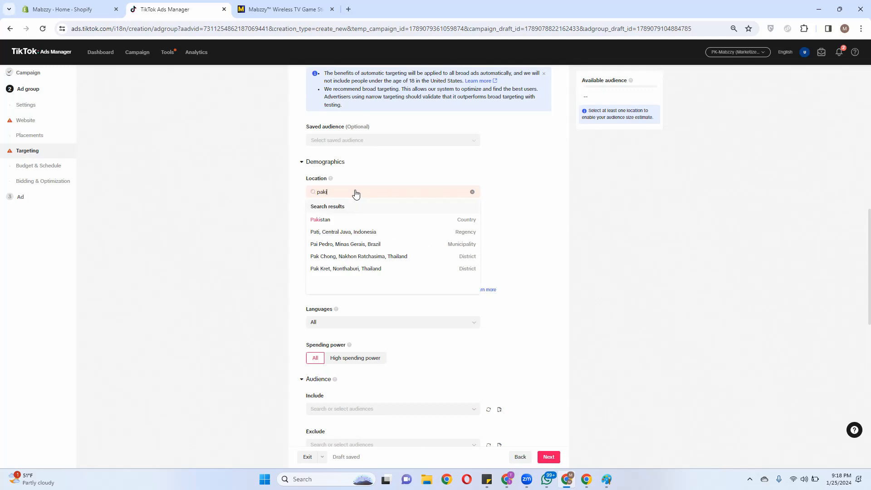
pyautogui.click(319, 221)
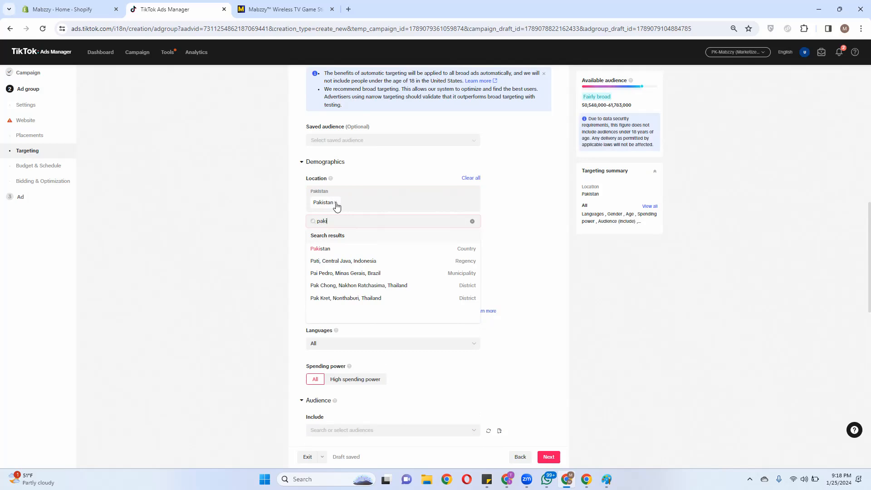
pyautogui.click(336, 202)
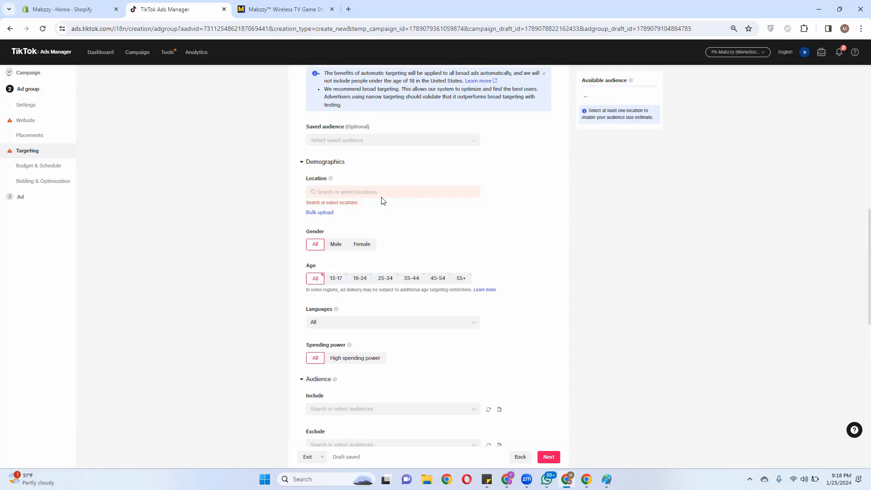
# Expand Pakistan in the location list and check Islamabad and Peshawar under Khyber Pakhtunkhwa.
pyautogui.click(352, 196)
pyautogui.scroll(-5, 390, 241)
pyautogui.scroll(-5, 372, 253)
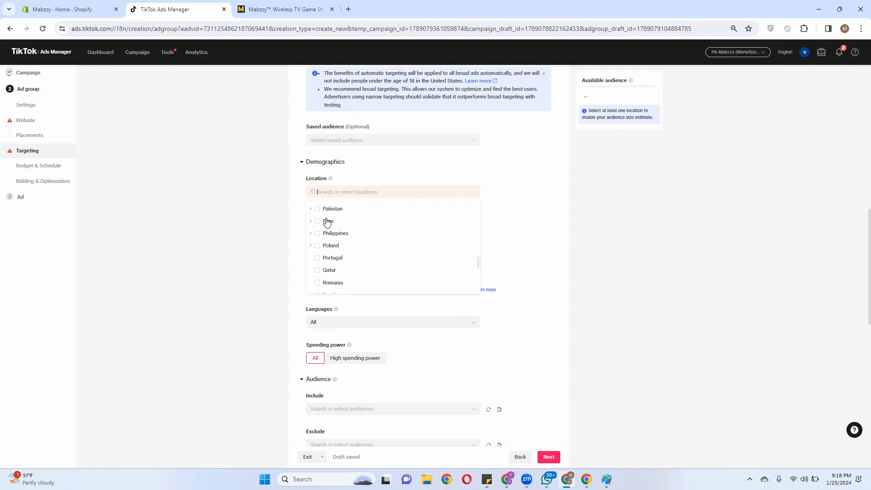
pyautogui.click(311, 209)
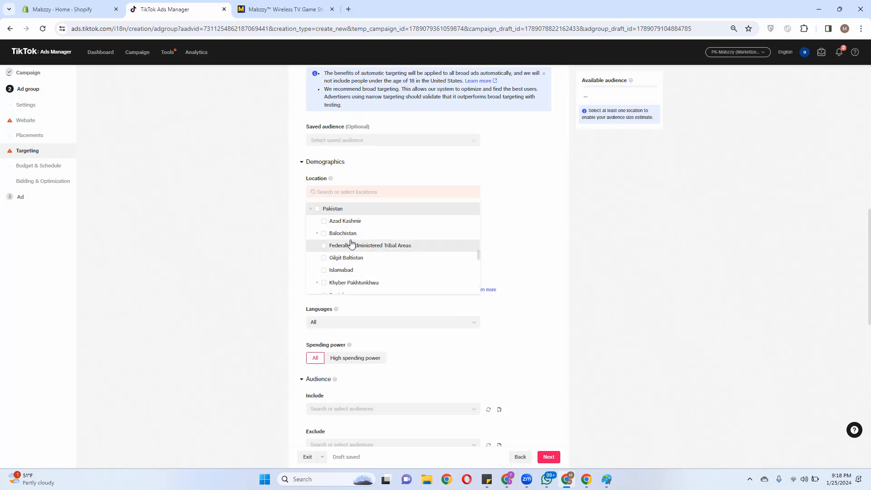
pyautogui.scroll(-1, 352, 244)
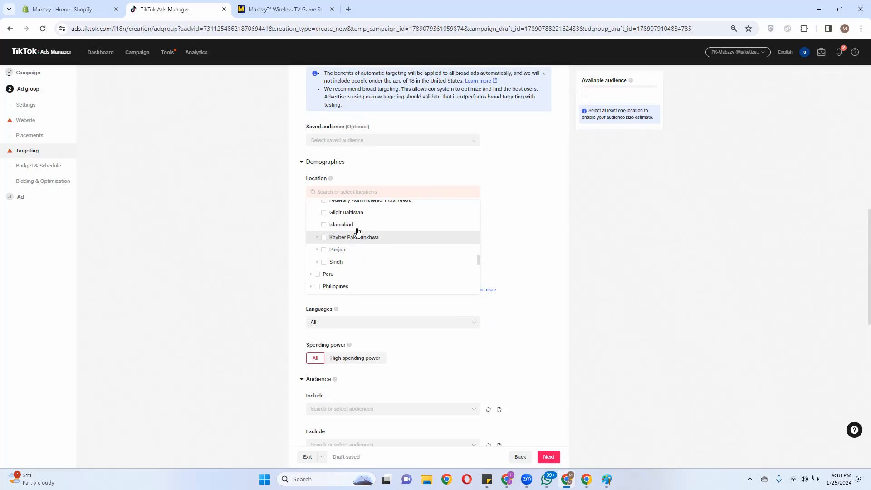
pyautogui.scroll(2, 357, 232)
pyautogui.scroll(-1, 363, 224)
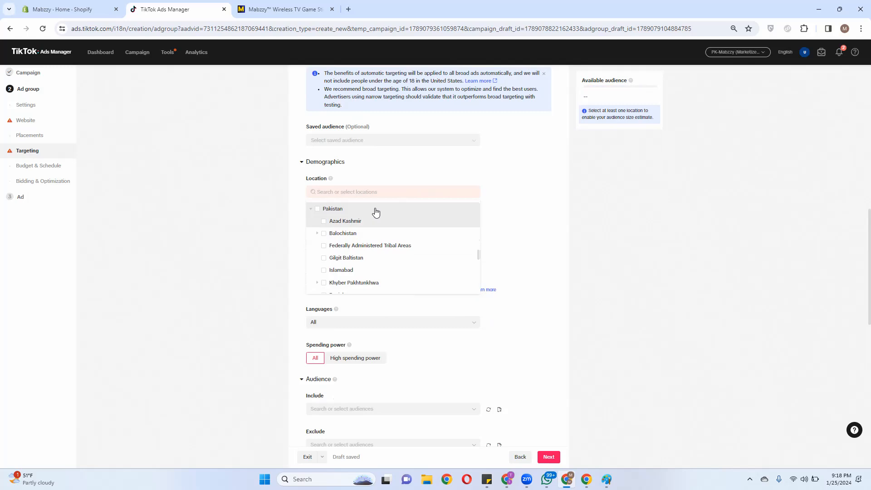
pyautogui.scroll(-1, 358, 241)
pyautogui.click(330, 225)
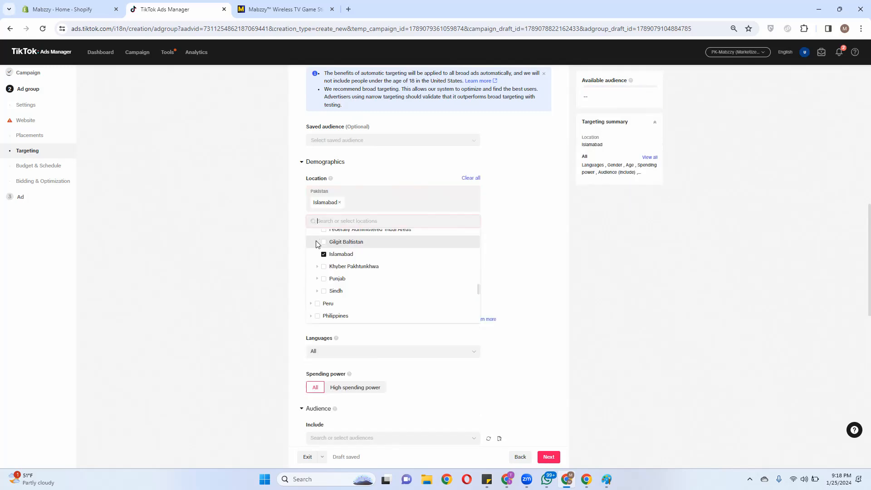
pyautogui.click(317, 266)
pyautogui.scroll(-2, 385, 277)
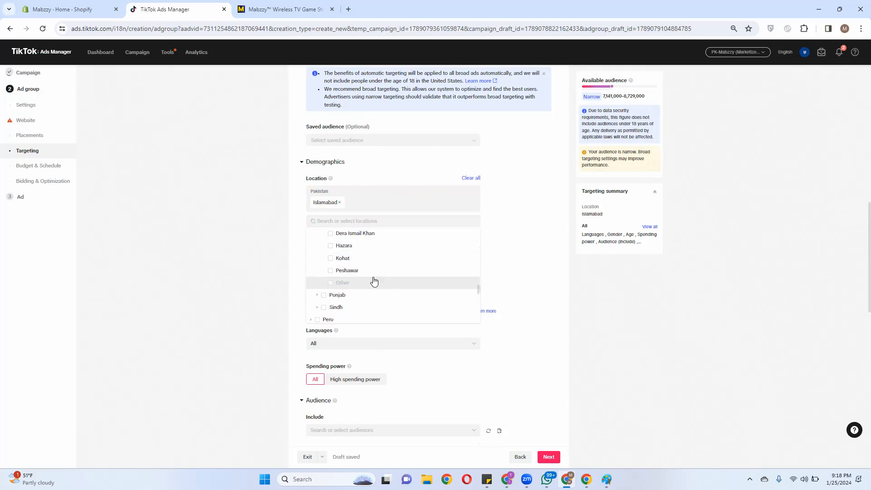
pyautogui.click(350, 270)
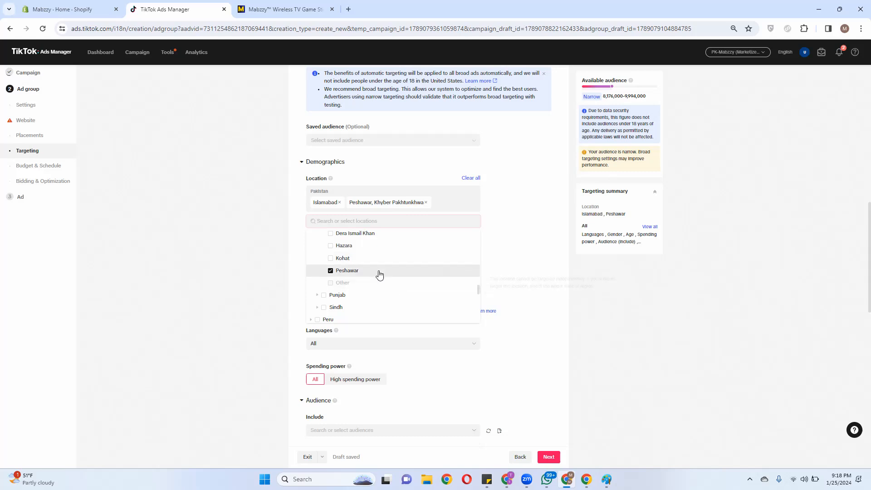
pyautogui.scroll(-1, 380, 274)
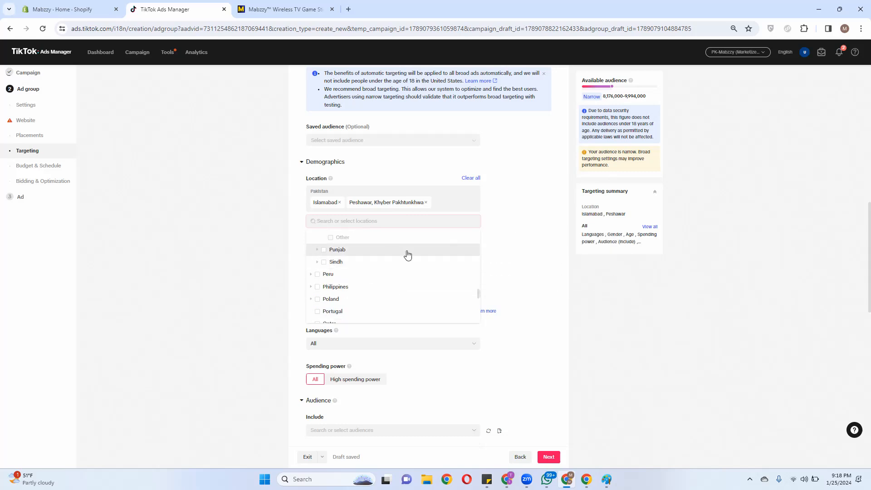
pyautogui.click(317, 250)
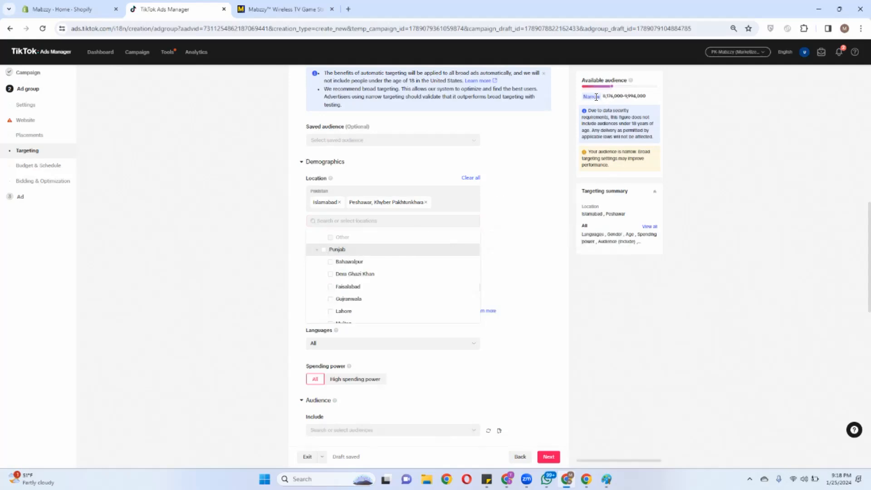
pyautogui.moveTo(583, 96); pyautogui.dragTo(599, 96)
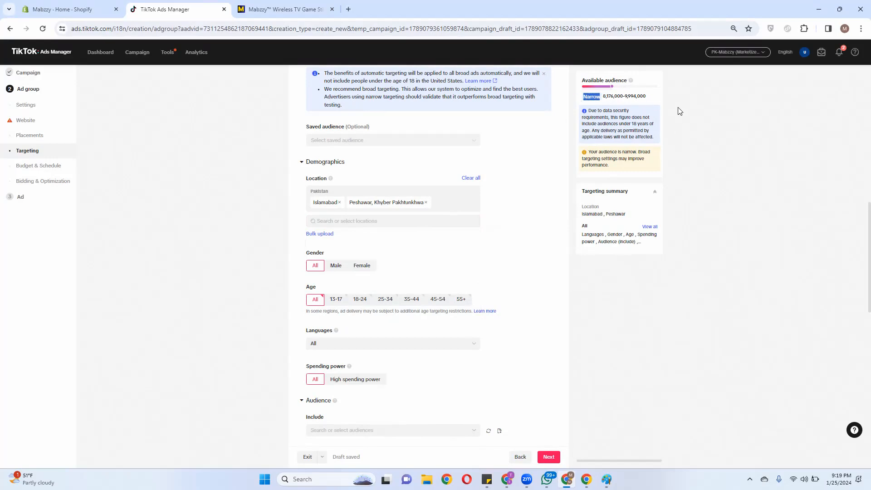
# Reopen the location list and expand Pakistan and its Punjab province.
pyautogui.click(558, 209)
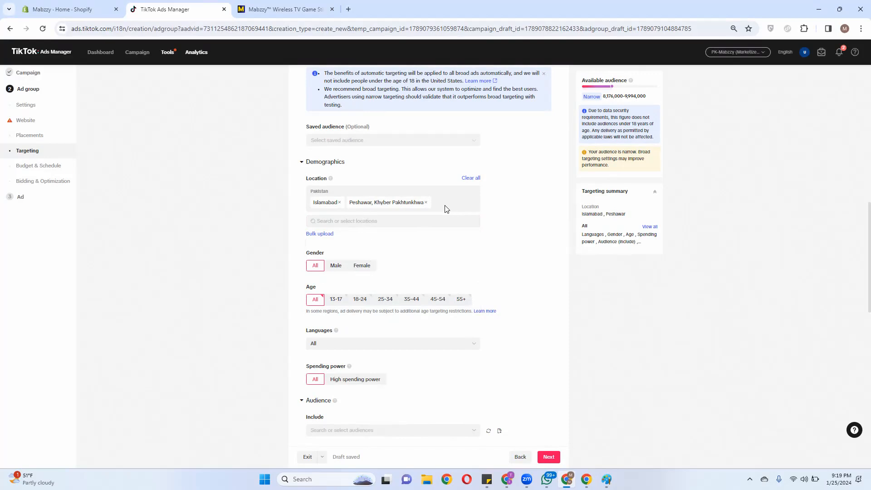
pyautogui.click(358, 225)
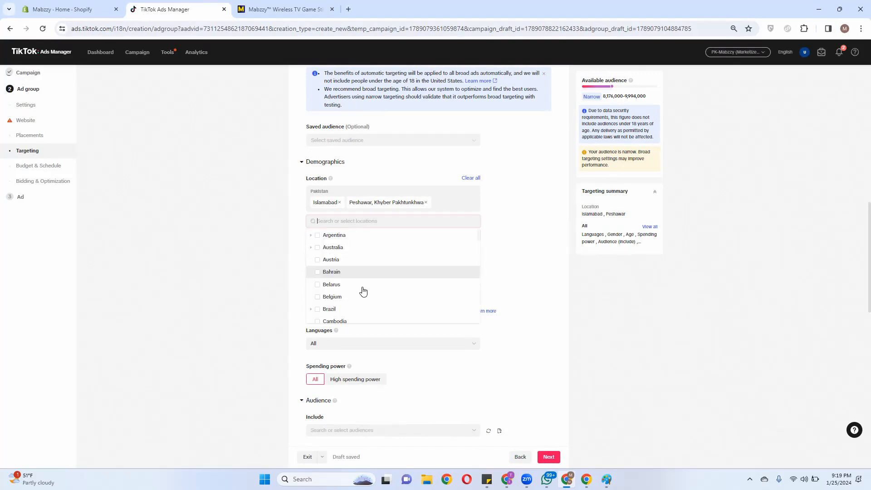
pyautogui.scroll(-8, 359, 290)
pyautogui.scroll(-4, 347, 294)
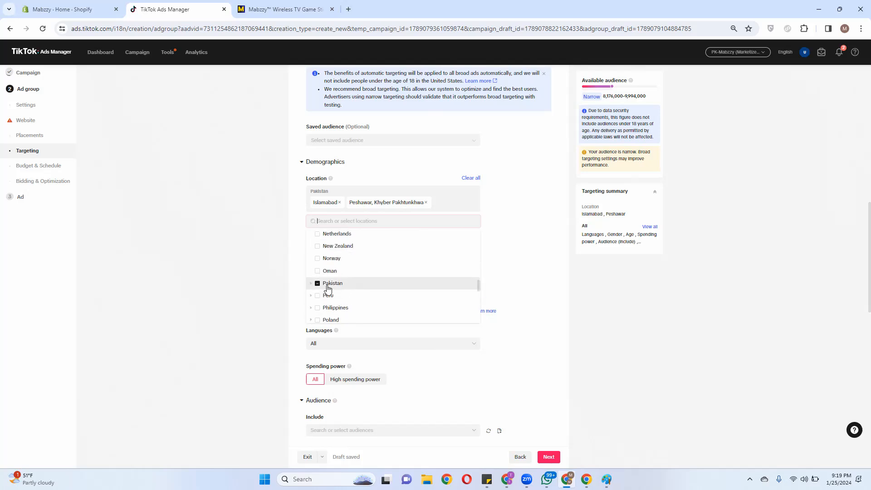
pyautogui.click(311, 284)
pyautogui.scroll(-3, 349, 284)
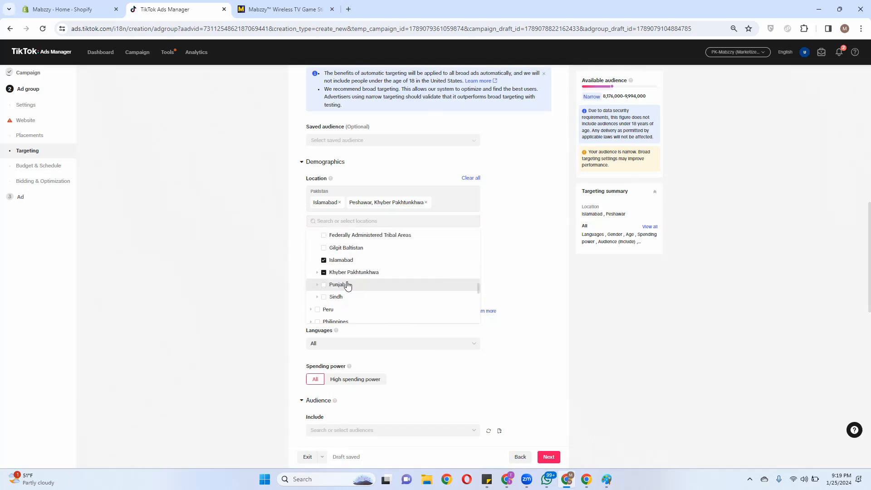
pyautogui.click(317, 278)
pyautogui.scroll(2, 350, 254)
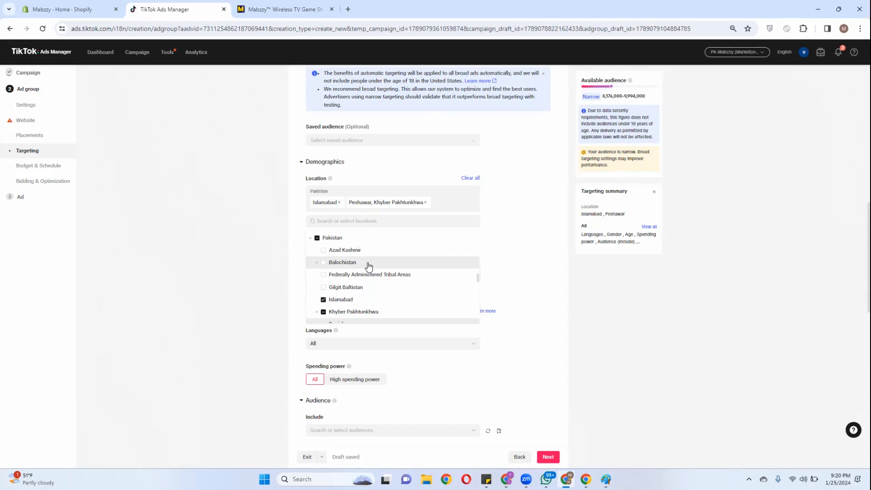
# Tick all of Punjab, then Karachi and Hyderabad under Sindh as target locations.
pyautogui.scroll(-2, 369, 267)
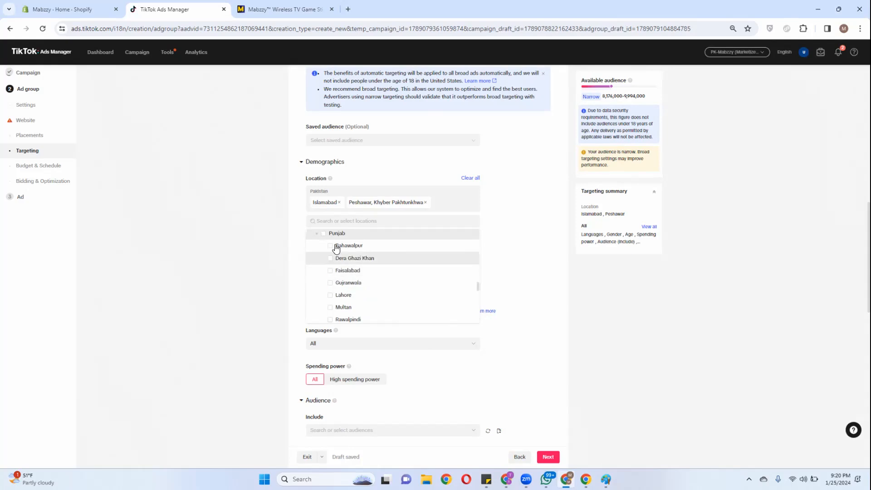
pyautogui.click(323, 233)
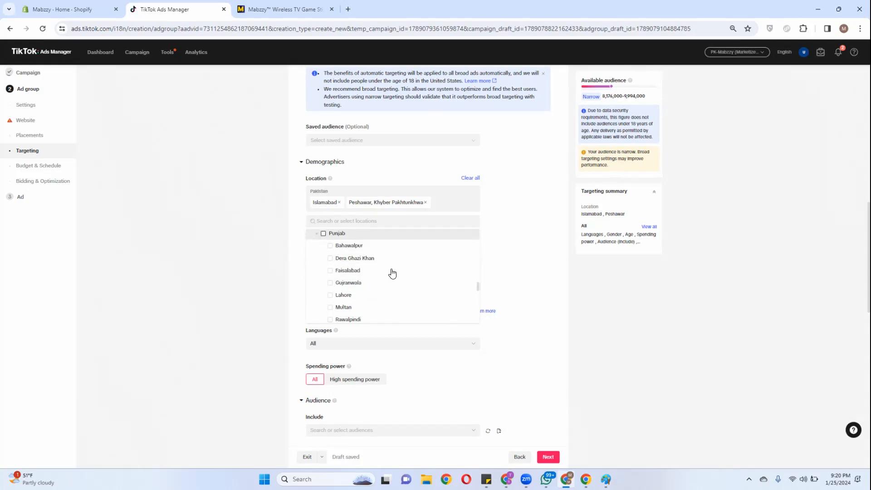
pyautogui.scroll(-1, 389, 267)
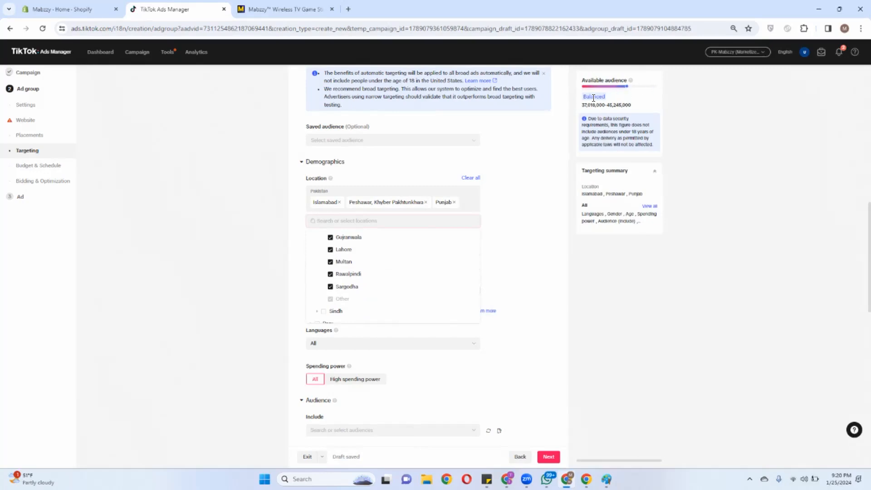
pyautogui.scroll(-4, 422, 257)
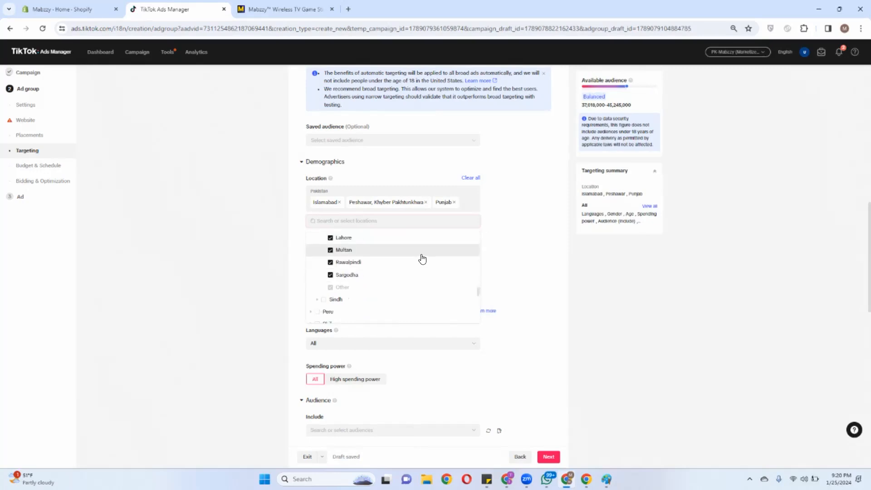
pyautogui.scroll(3, 404, 271)
pyautogui.click(316, 267)
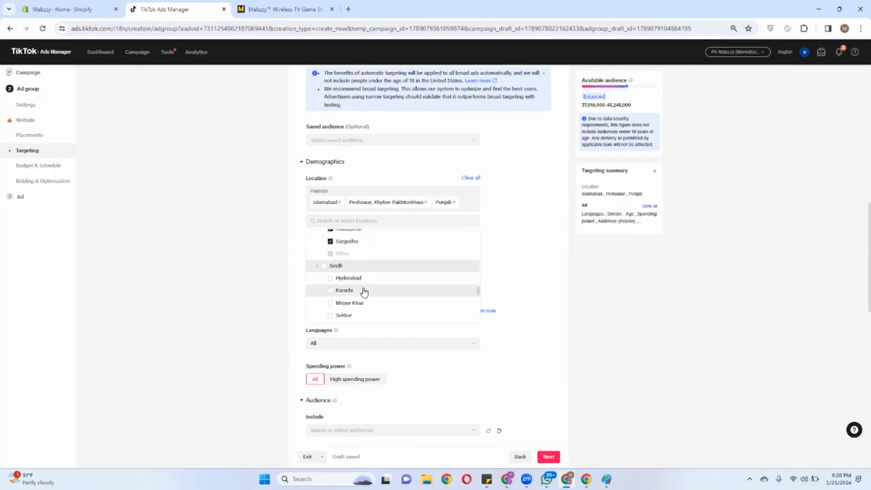
pyautogui.click(331, 290)
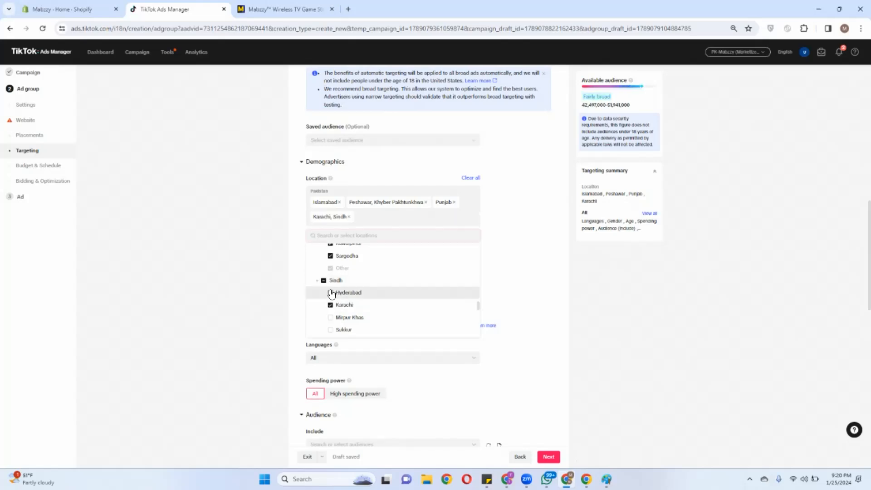
pyautogui.click(433, 292)
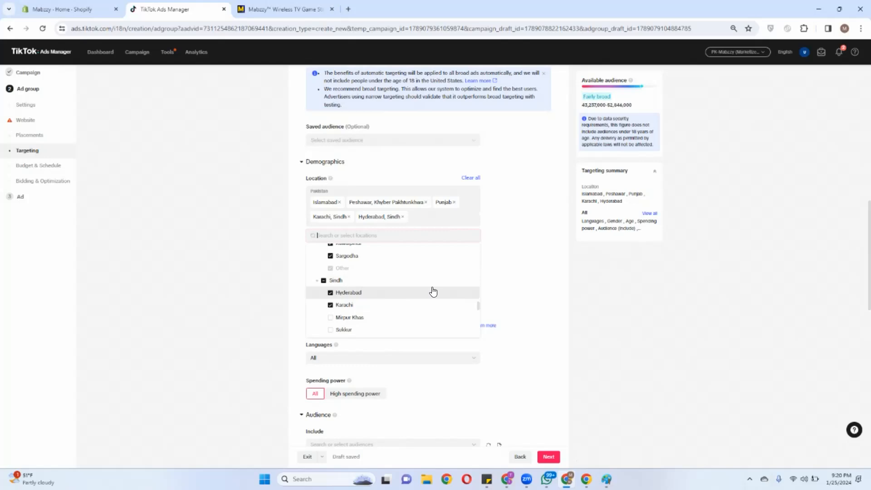
# Review the Pakistan regions, expanding Khyber Pakhtunkhwa, then close the location list with five locations kept.
pyautogui.scroll(-1, 380, 302)
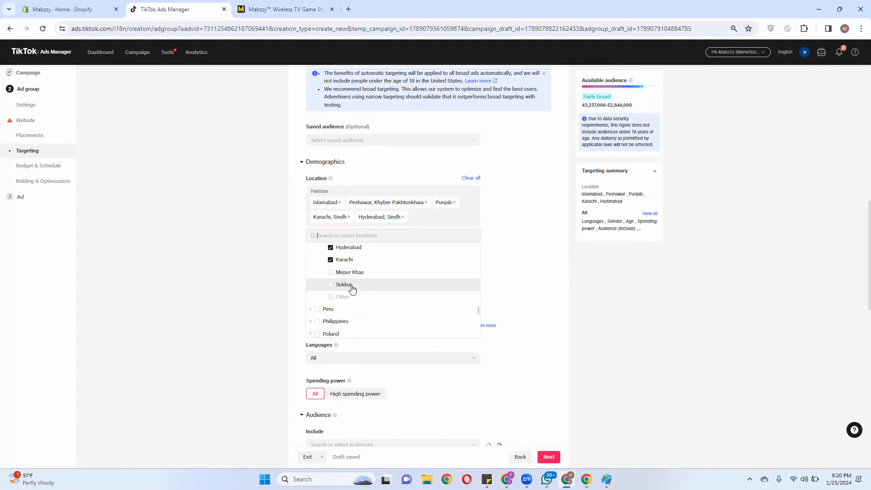
pyautogui.scroll(2, 358, 291)
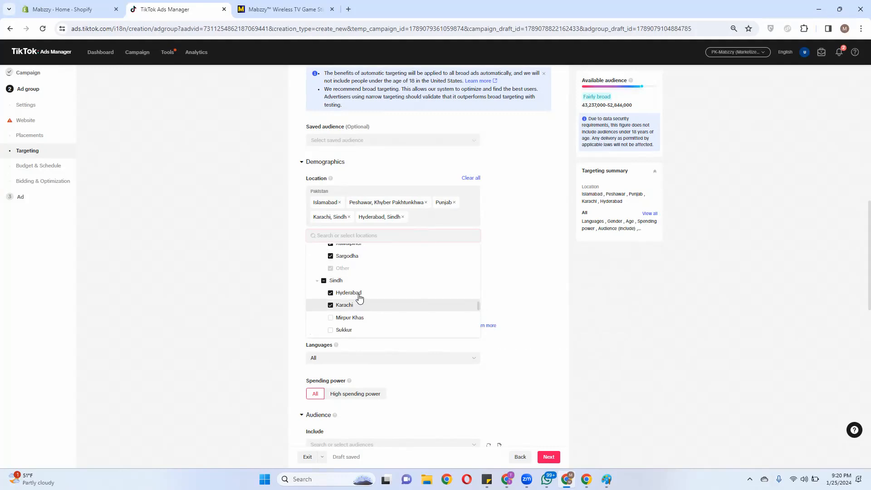
pyautogui.scroll(-2, 356, 290)
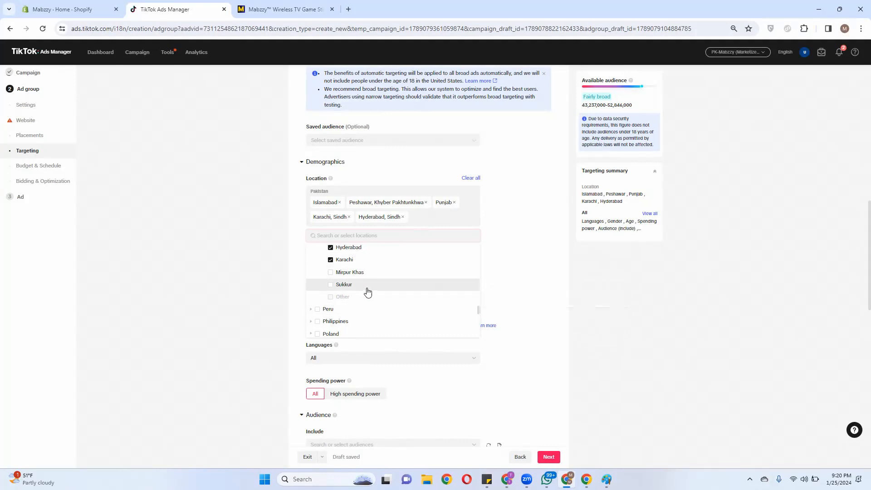
pyautogui.scroll(4, 395, 293)
pyautogui.scroll(6, 401, 304)
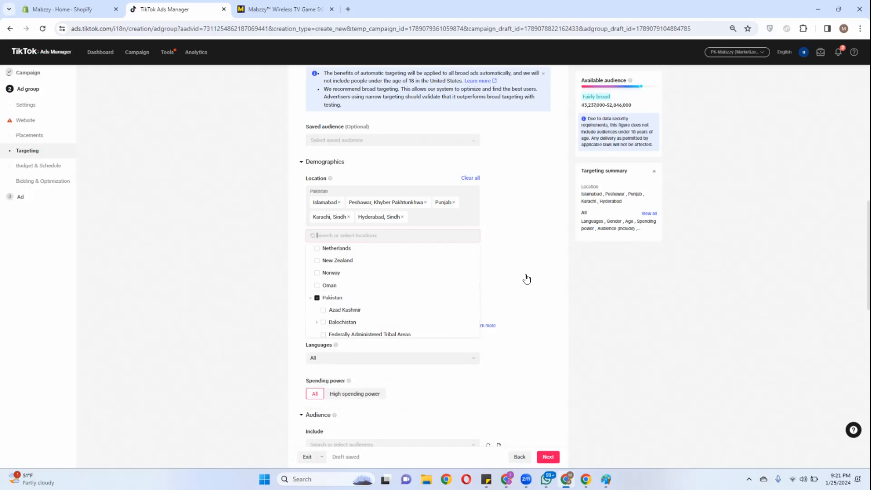
pyautogui.scroll(-5, 376, 286)
pyautogui.scroll(5, 379, 288)
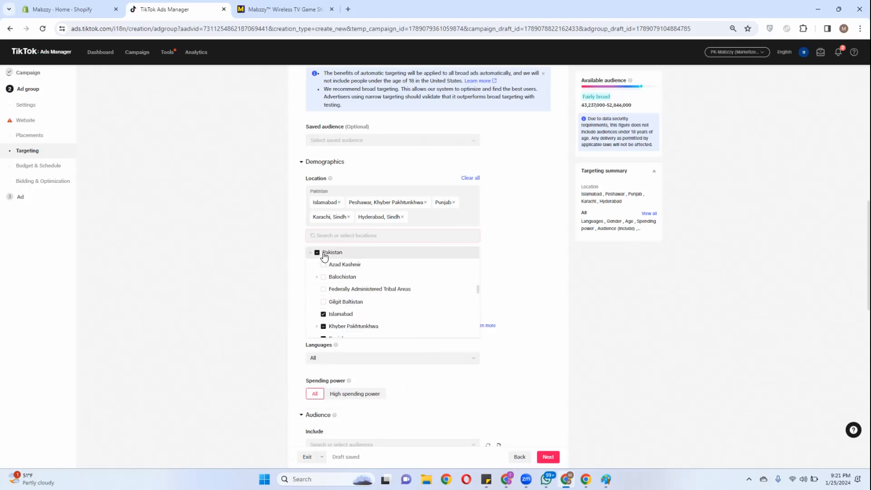
pyautogui.scroll(-2, 345, 281)
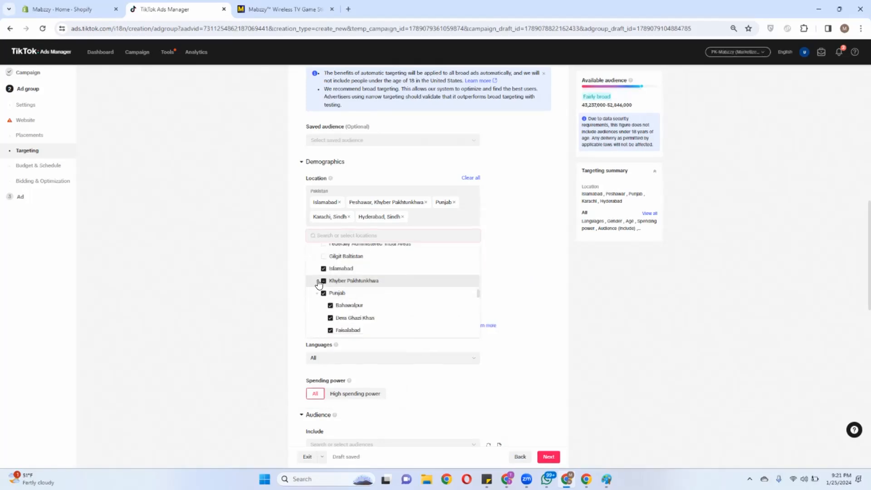
pyautogui.click(318, 281)
pyautogui.scroll(-2, 363, 309)
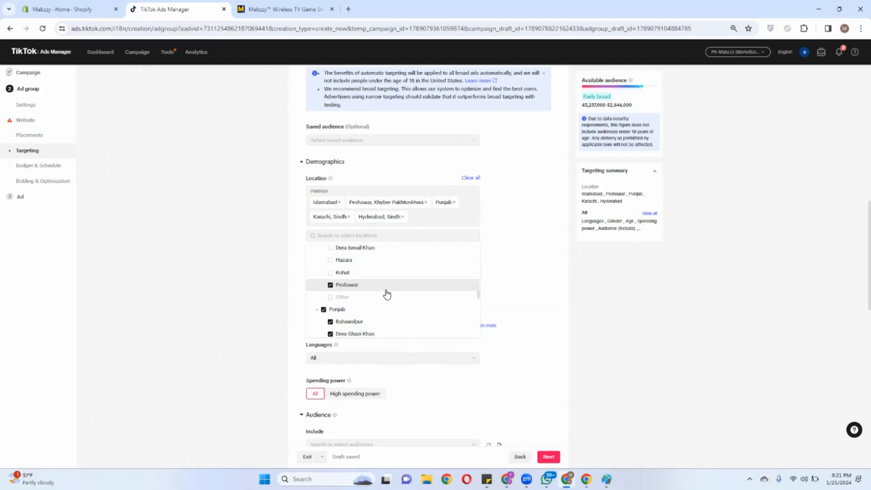
pyautogui.click(506, 266)
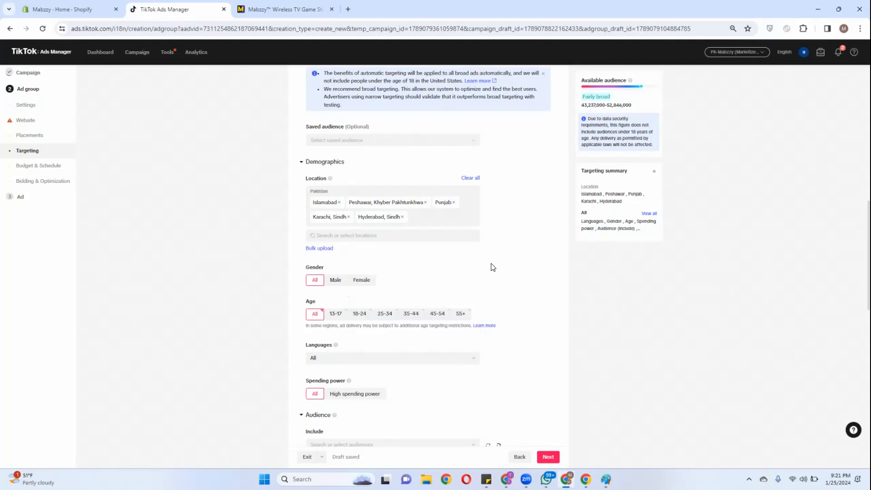
pyautogui.scroll(-1, 430, 253)
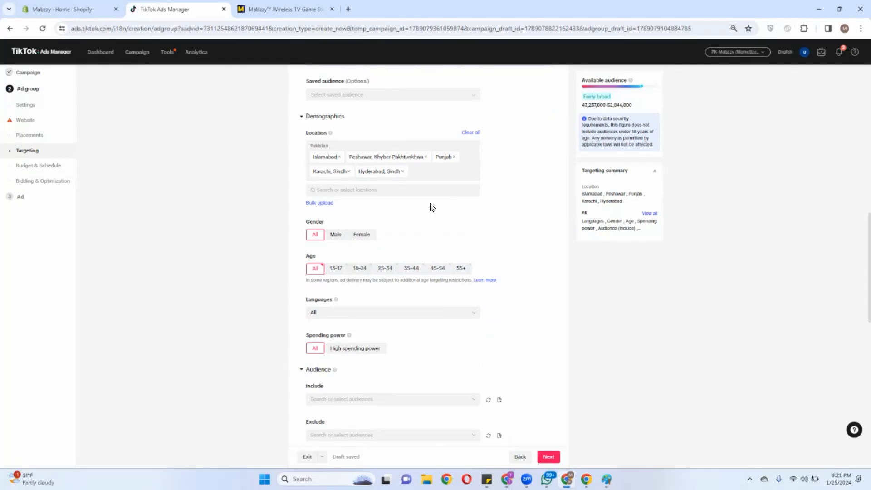
pyautogui.click(361, 234)
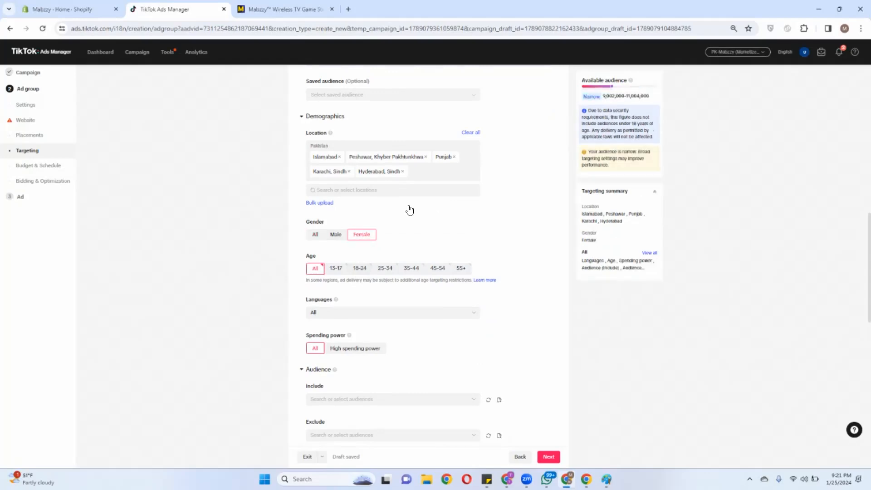
pyautogui.moveTo(583, 96); pyautogui.dragTo(686, 99)
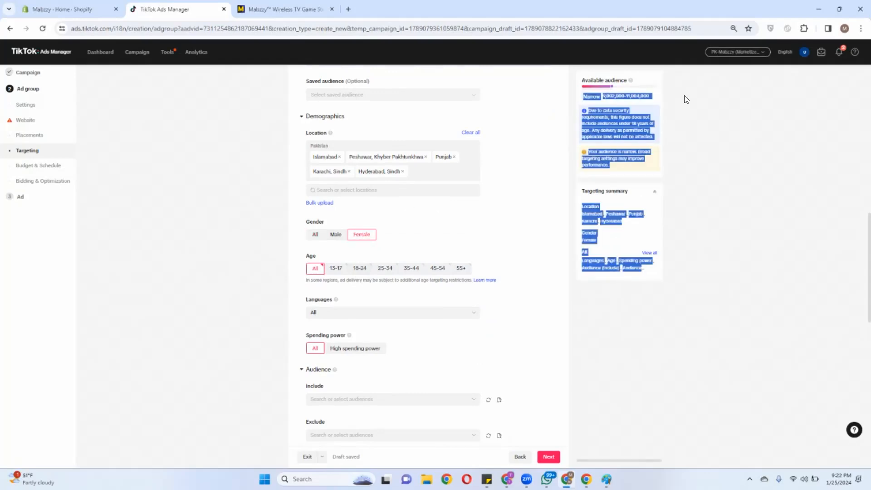
pyautogui.moveTo(607, 96); pyautogui.dragTo(631, 96)
pyautogui.click(709, 142)
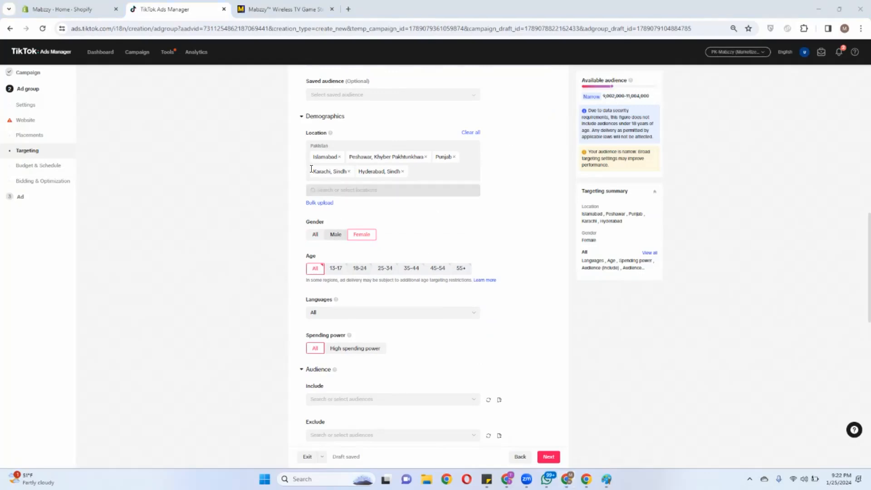
pyautogui.click(335, 234)
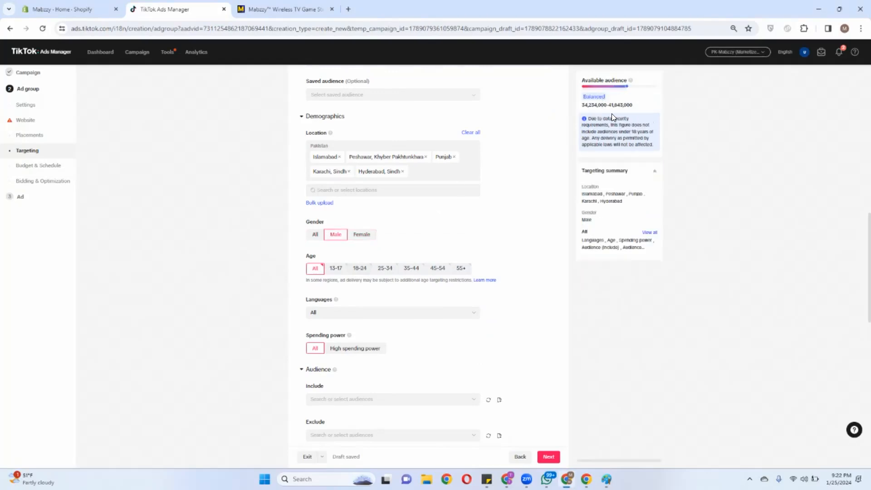
pyautogui.moveTo(584, 105); pyautogui.dragTo(643, 110)
pyautogui.click(698, 181)
pyautogui.click(316, 236)
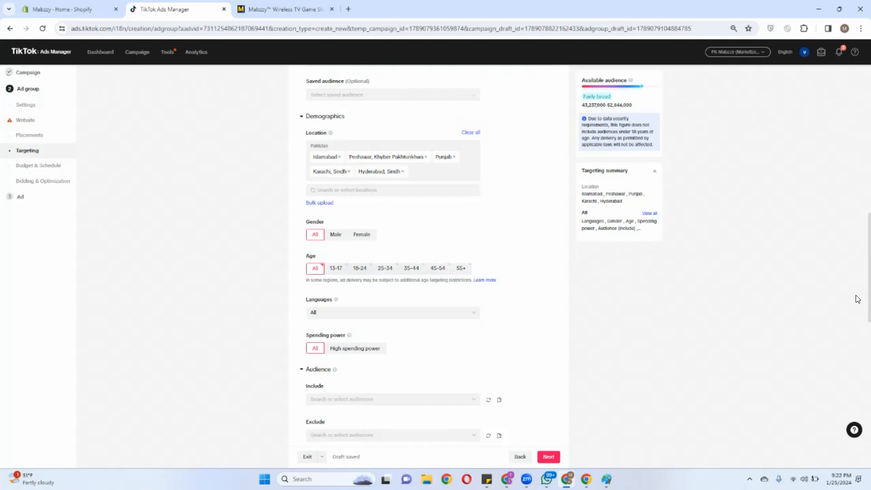
# Select age groups 18-24, 25-34, 35-44, 45-54 and 55+, leaving 13-17 deselected.
pyautogui.click(335, 269)
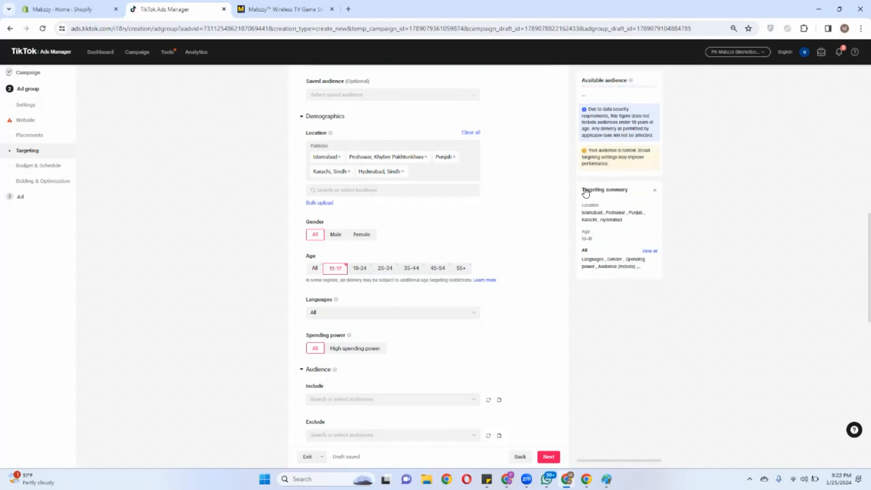
pyautogui.click(360, 268)
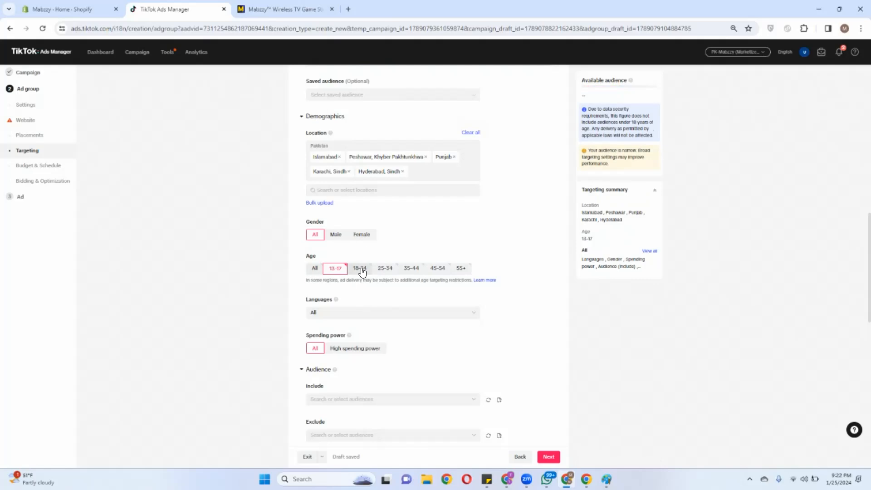
pyautogui.click(386, 269)
pyautogui.click(412, 269)
pyautogui.click(440, 269)
pyautogui.click(465, 268)
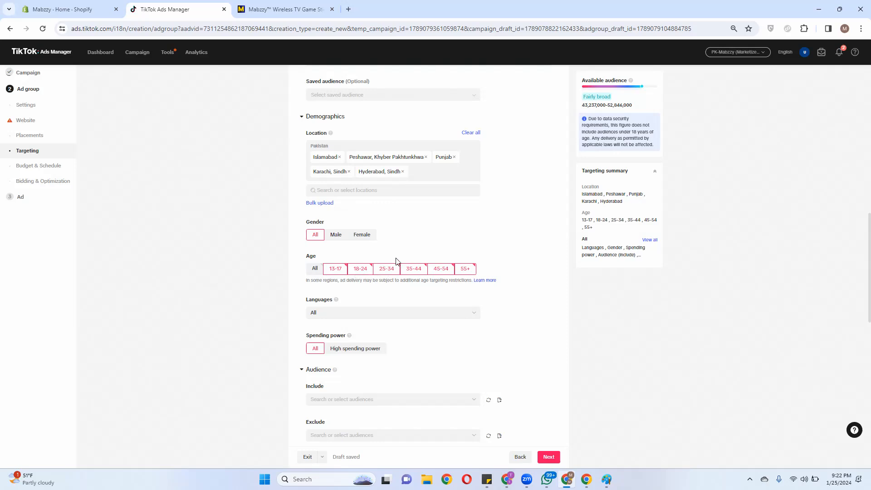
pyautogui.click(347, 272)
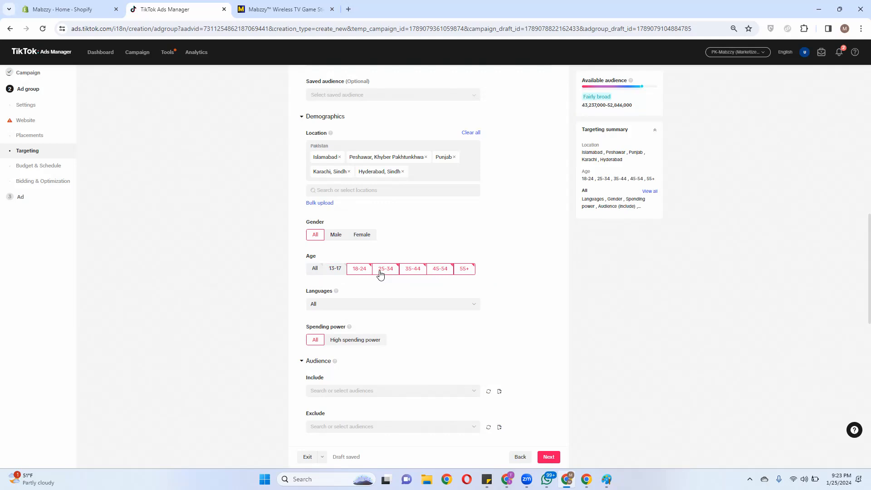
pyautogui.click(359, 271)
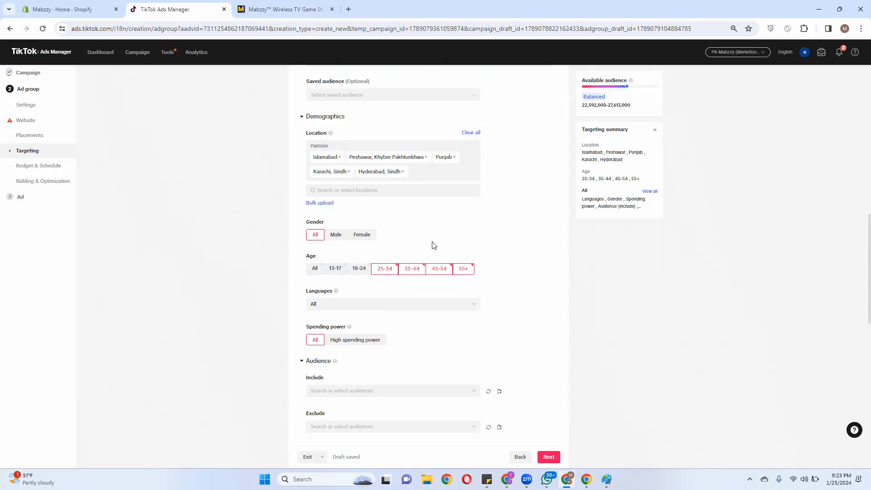
pyautogui.click(358, 269)
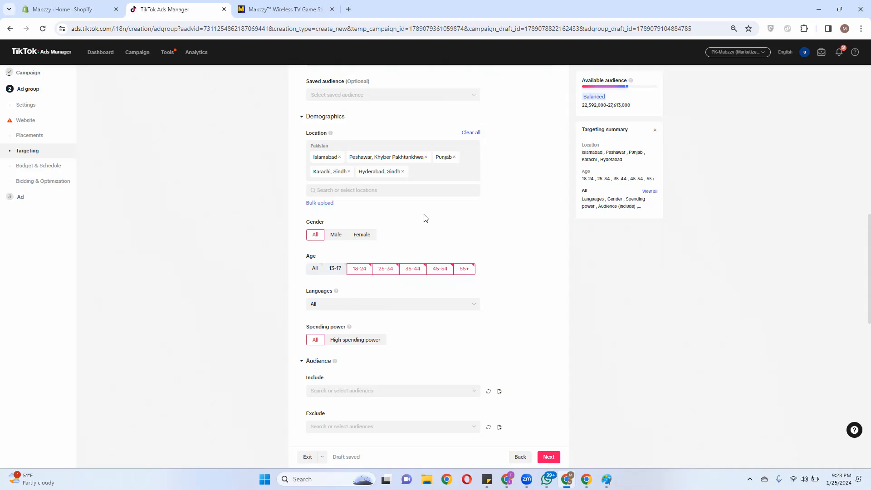
pyautogui.scroll(-1, 422, 268)
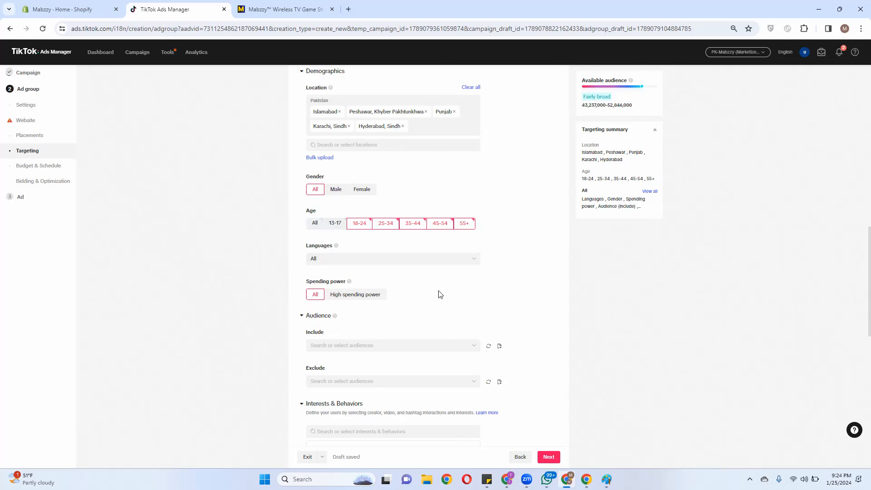
pyautogui.click(358, 295)
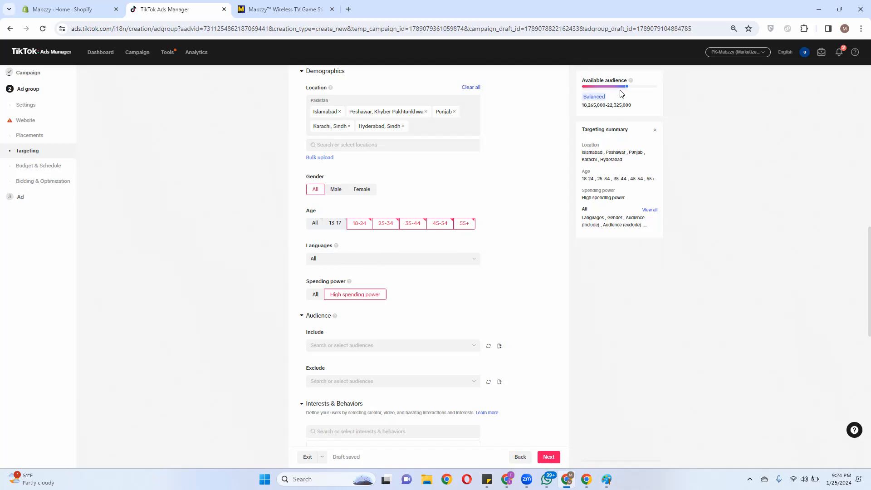
pyautogui.click(314, 295)
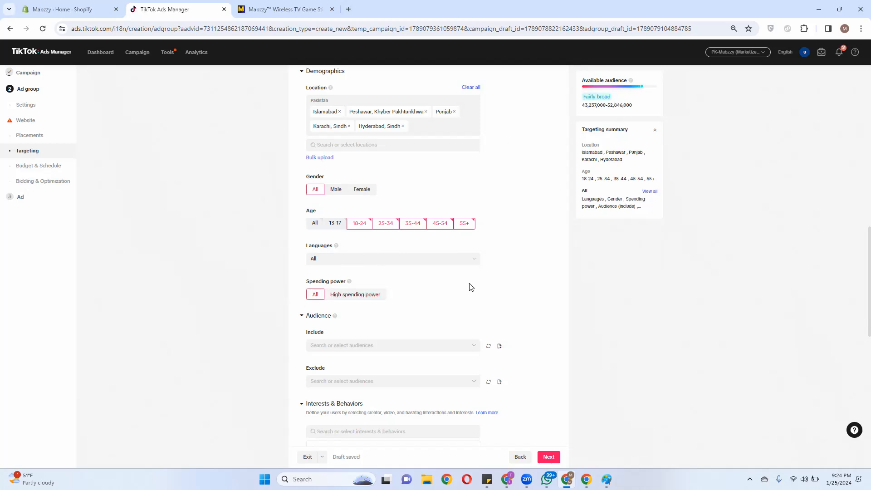
pyautogui.scroll(-2, 455, 276)
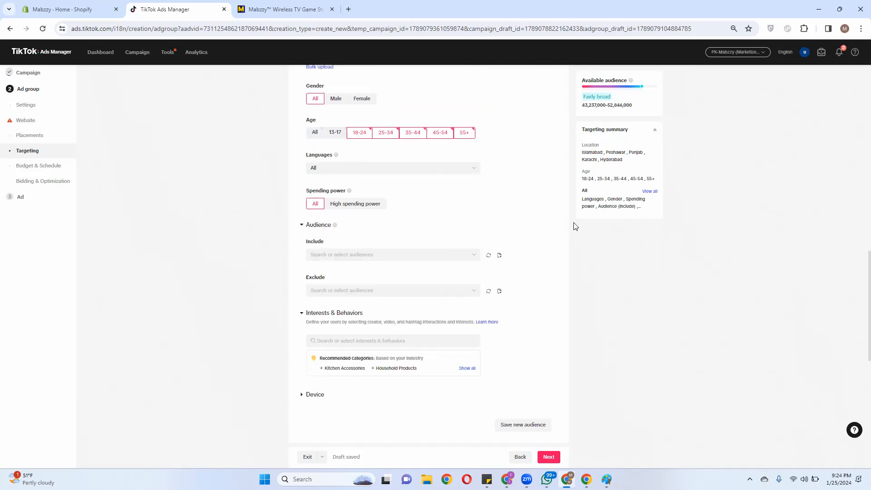
# Open and close the include-audience list without choosing any audience.
pyautogui.click(382, 261)
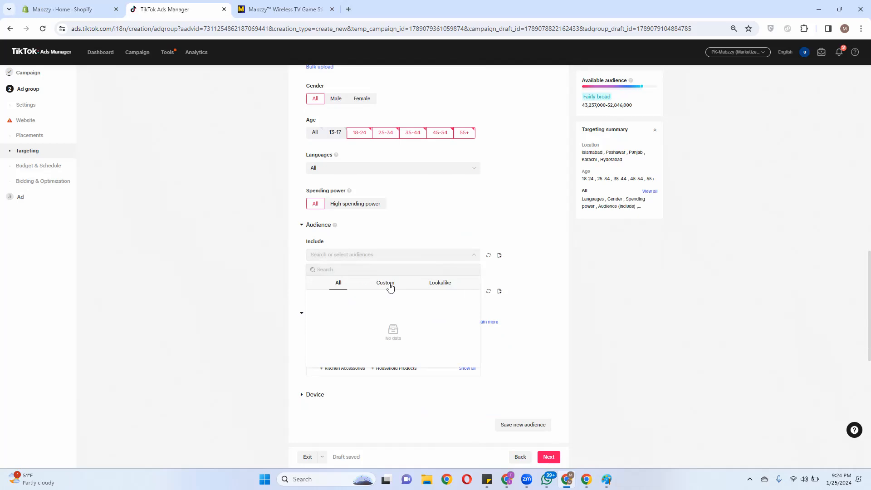
pyautogui.click(461, 227)
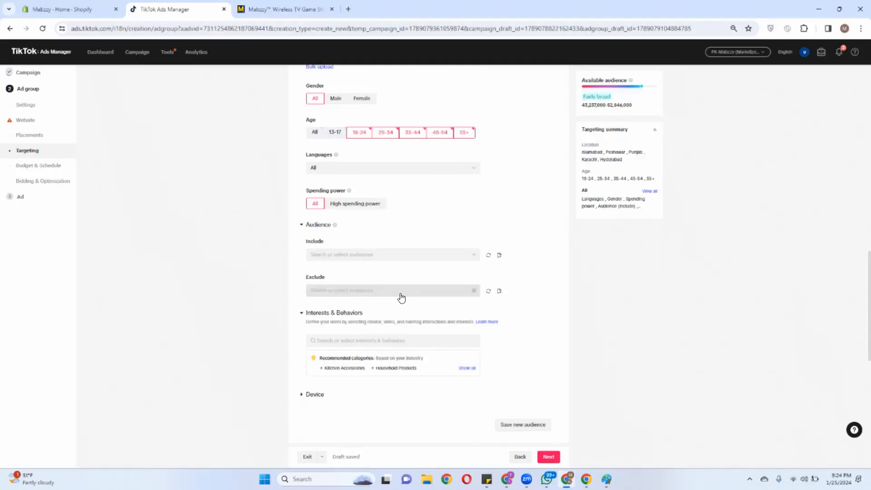
pyautogui.scroll(-2, 460, 227)
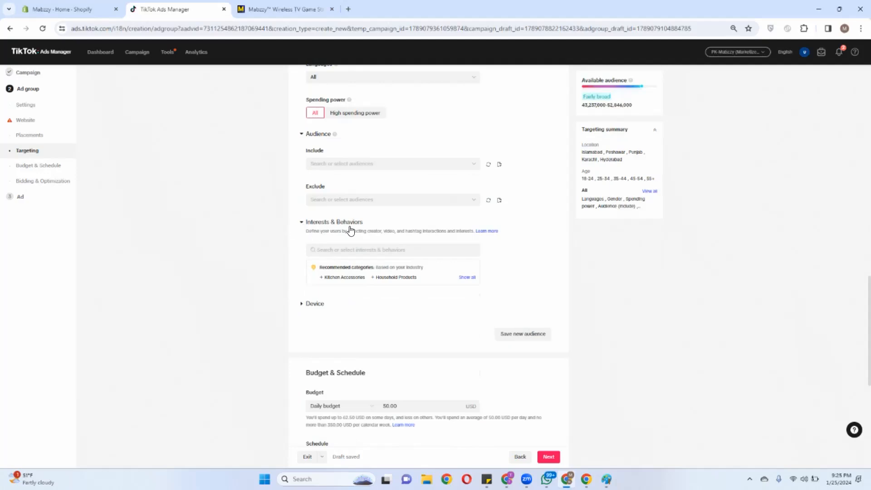
# Browse interest categories such as Beauty & Personal Care, then display the Purchase intention categories.
pyautogui.click(356, 255)
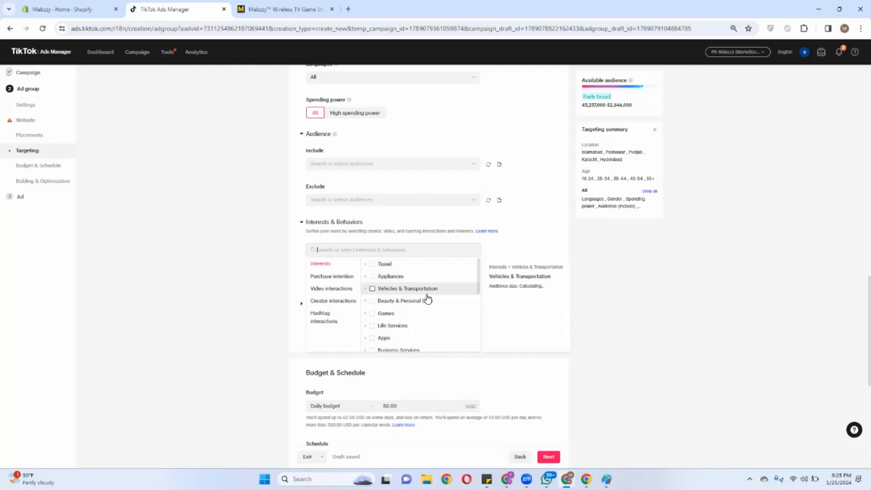
pyautogui.click(383, 307)
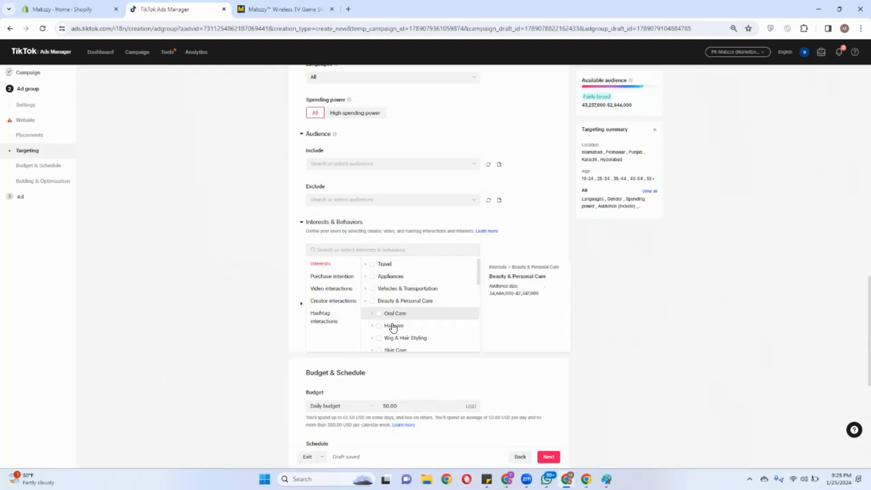
pyautogui.scroll(-2, 399, 295)
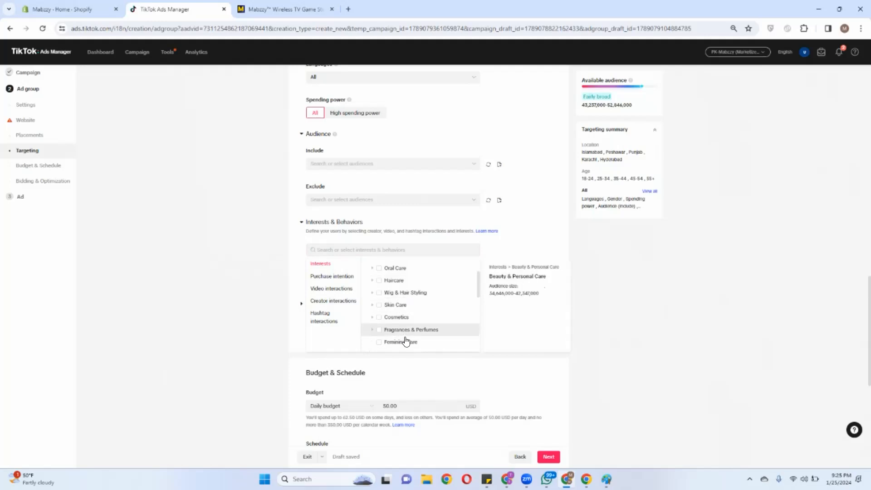
pyautogui.scroll(-1, 413, 309)
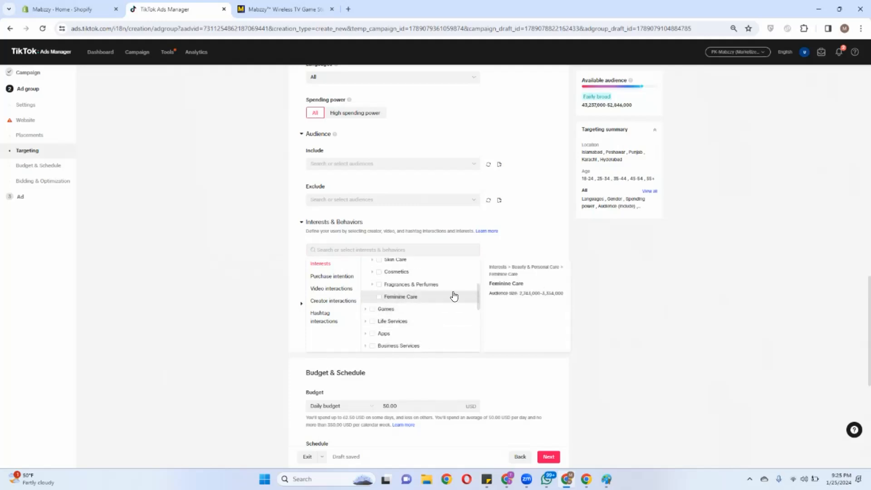
pyautogui.scroll(-3, 395, 297)
pyautogui.scroll(-2, 391, 300)
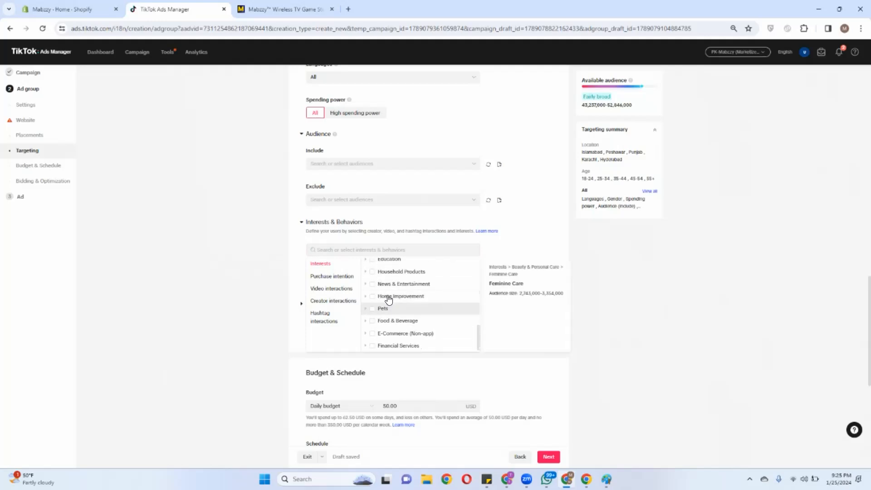
pyautogui.click(328, 276)
pyautogui.scroll(-2, 416, 305)
pyautogui.scroll(3, 416, 305)
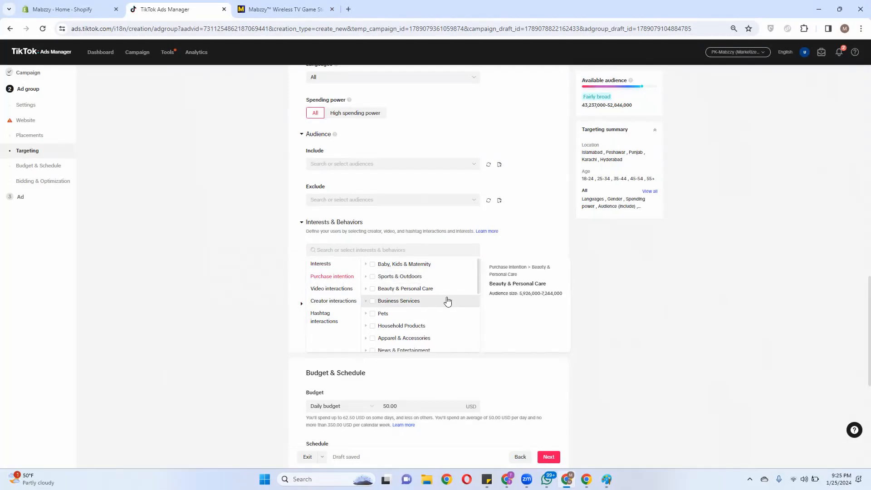
# View the Video interactions categories, then close the interests picker with nothing selected.
pyautogui.scroll(-2, 420, 309)
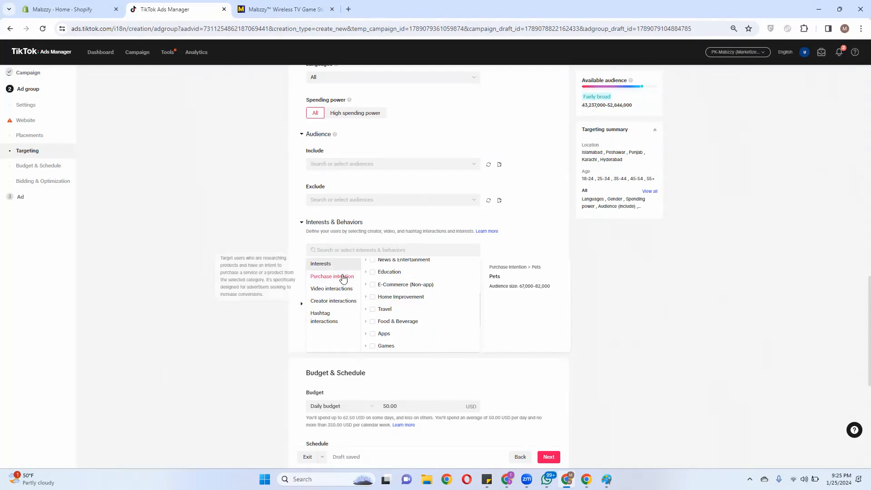
pyautogui.click(332, 290)
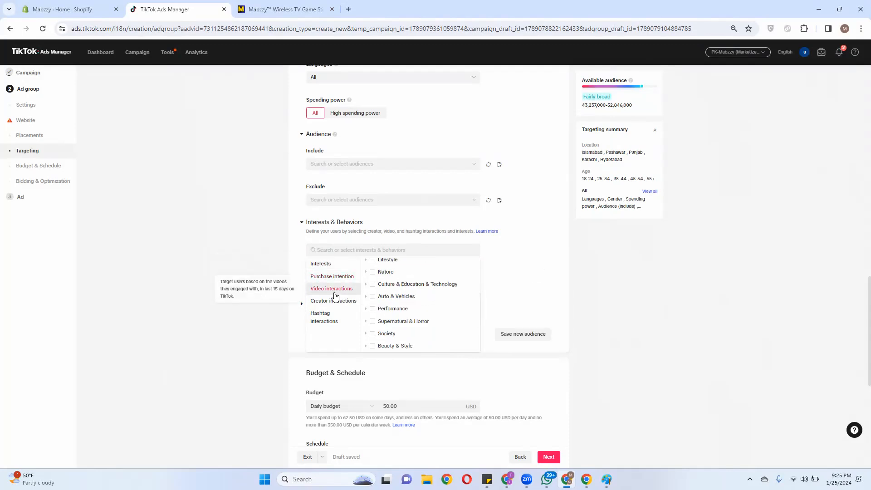
pyautogui.scroll(2, 418, 313)
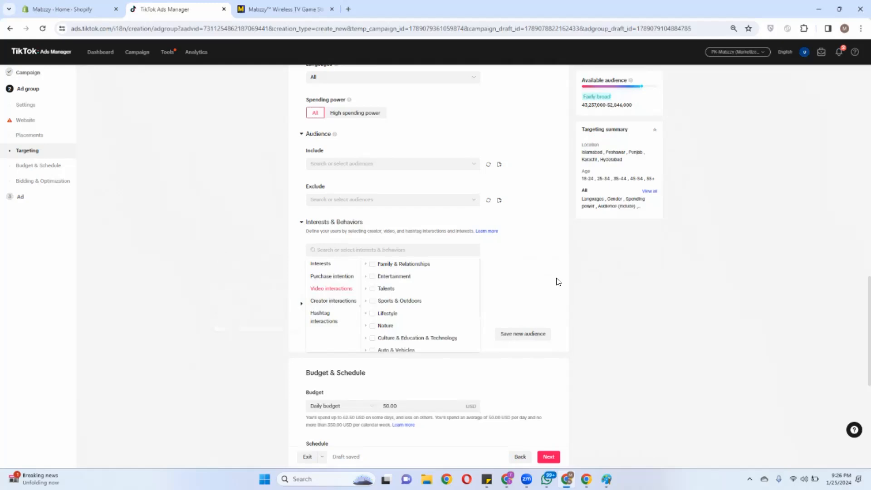
pyautogui.click(297, 282)
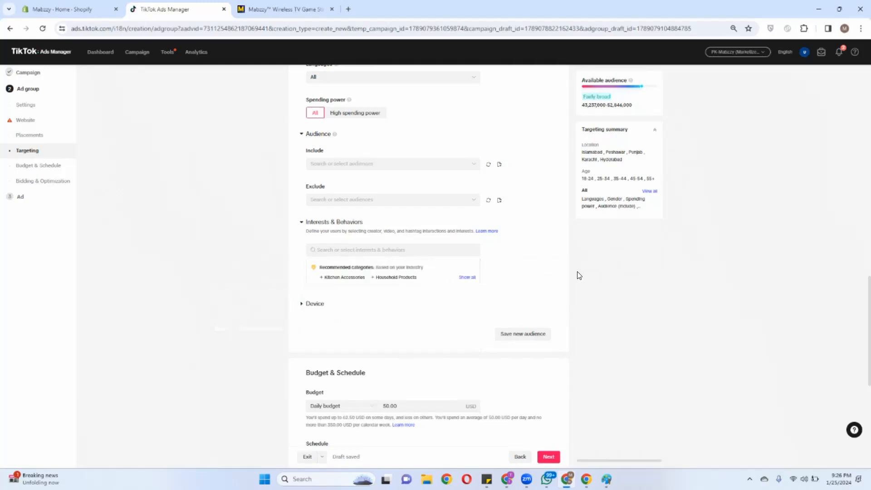
pyautogui.click(356, 250)
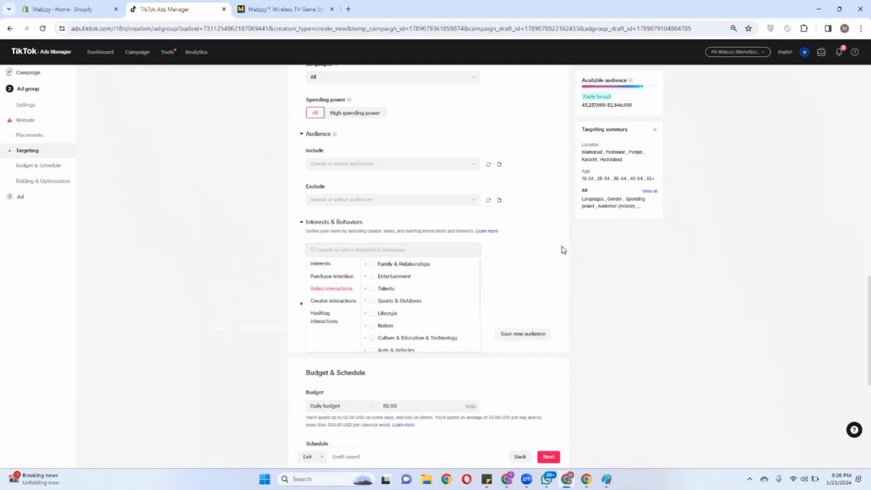
pyautogui.click(555, 262)
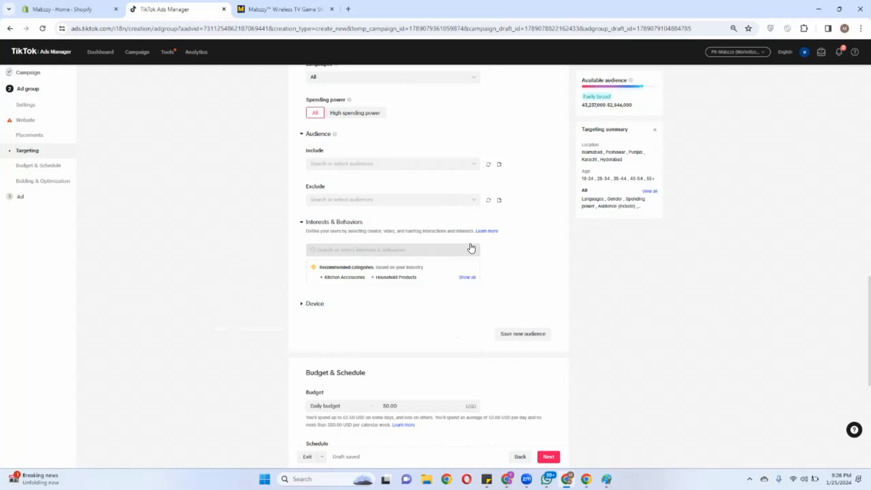
# Expand Device targeting and set the operating system to iOS, keeping OS versions at All.
pyautogui.scroll(-1, 458, 236)
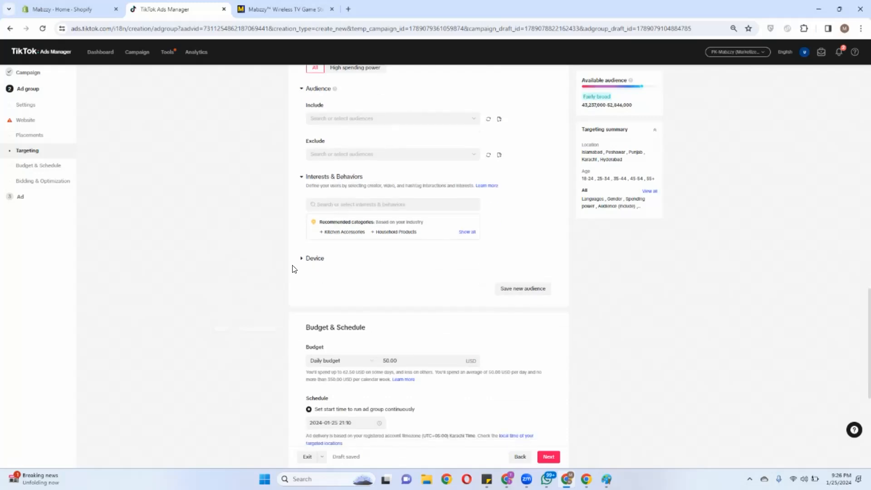
pyautogui.click(301, 258)
pyautogui.scroll(-2, 432, 257)
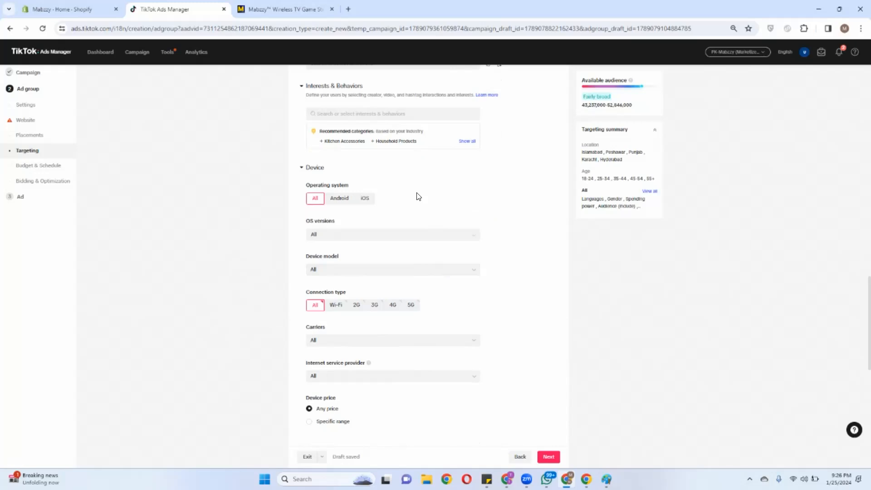
pyautogui.click(367, 198)
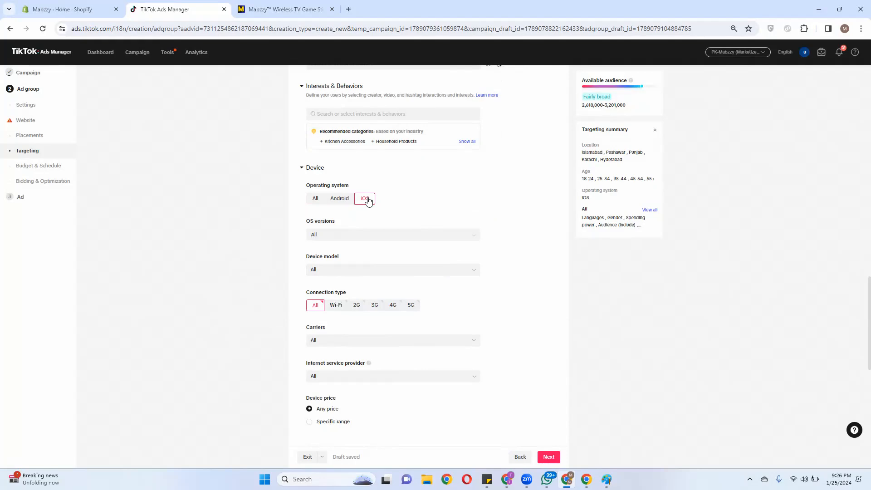
pyautogui.click(383, 239)
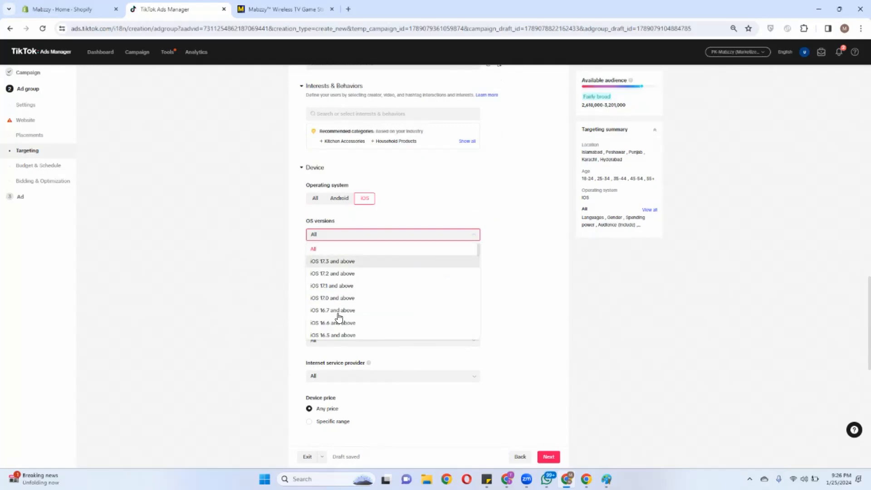
pyautogui.scroll(-3, 375, 312)
pyautogui.scroll(3, 377, 315)
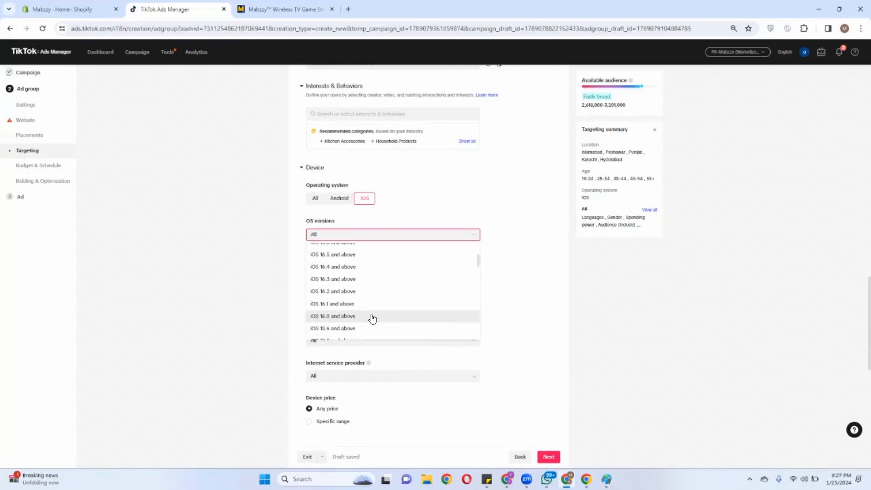
pyautogui.click(461, 204)
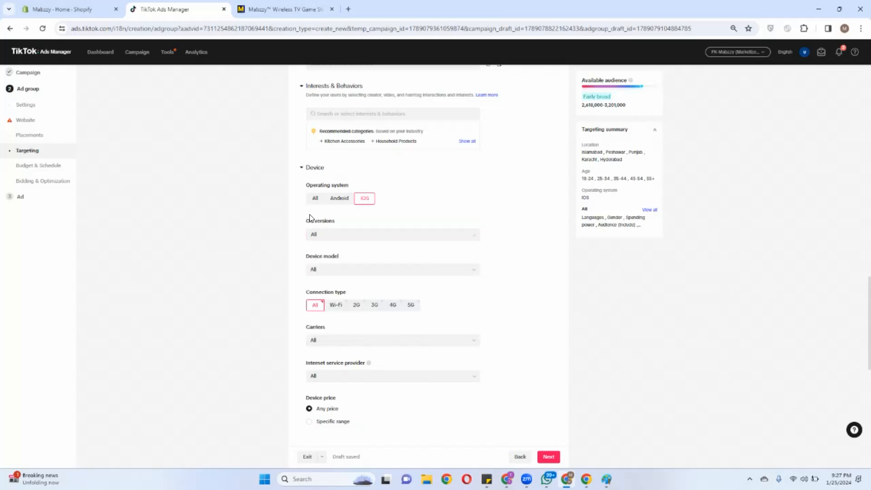
# Choose iPhone 12 Pro Max under Apple as the only device model.
pyautogui.click(338, 271)
pyautogui.click(311, 297)
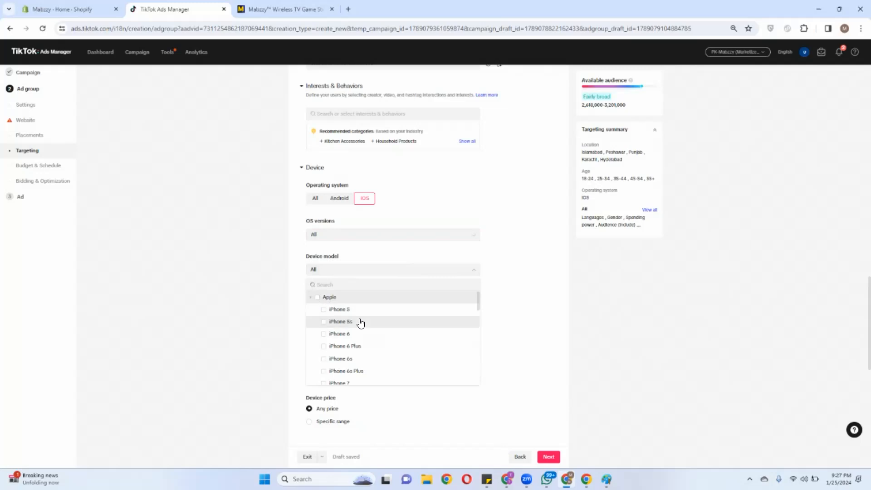
pyautogui.scroll(-2, 363, 322)
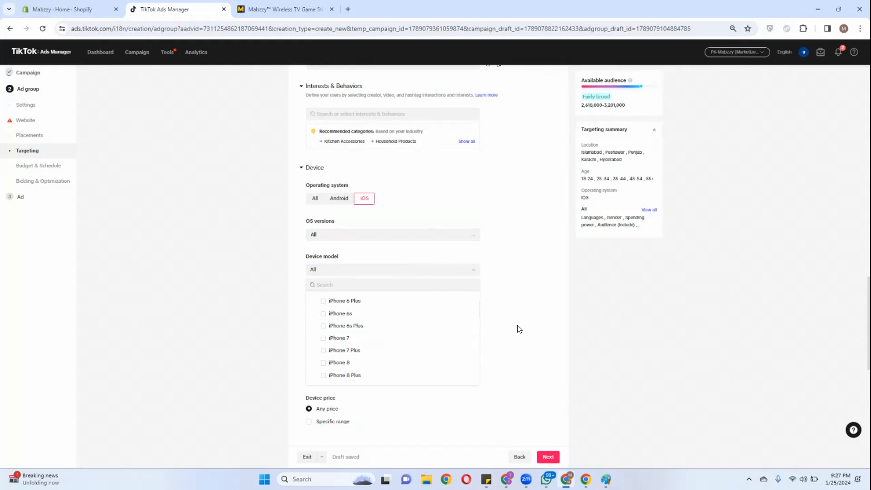
pyautogui.scroll(-5, 349, 343)
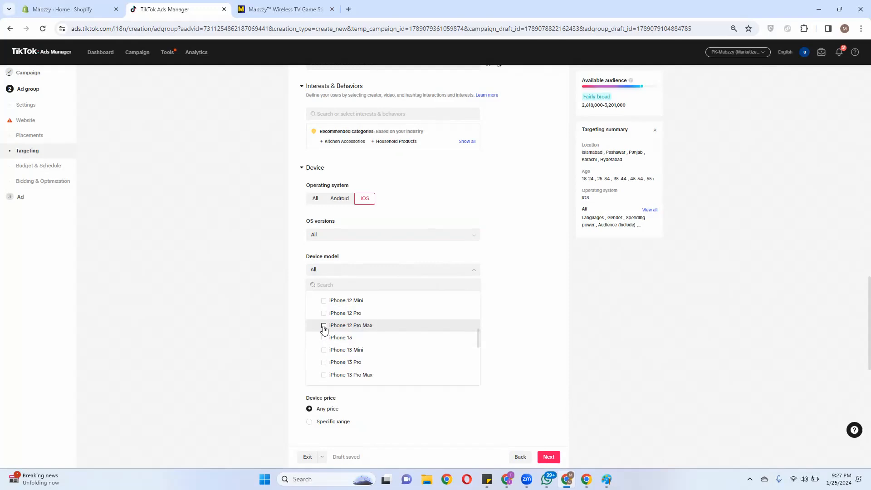
pyautogui.click(324, 326)
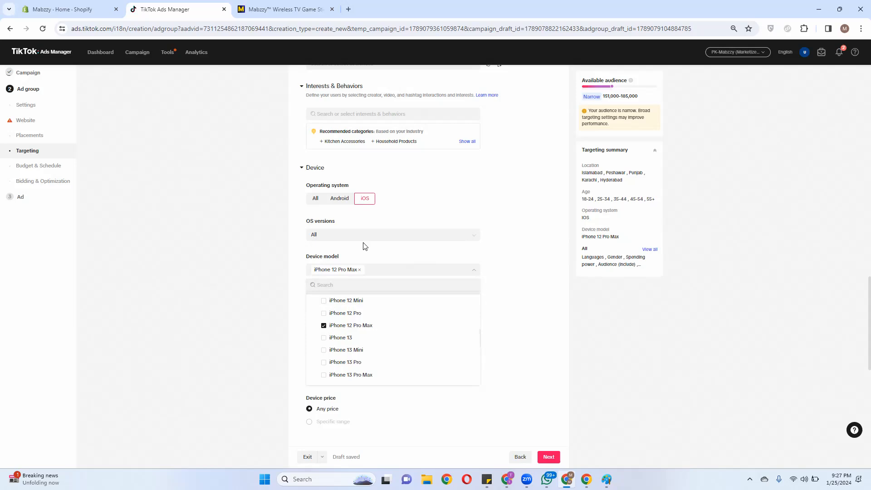
pyautogui.click(494, 289)
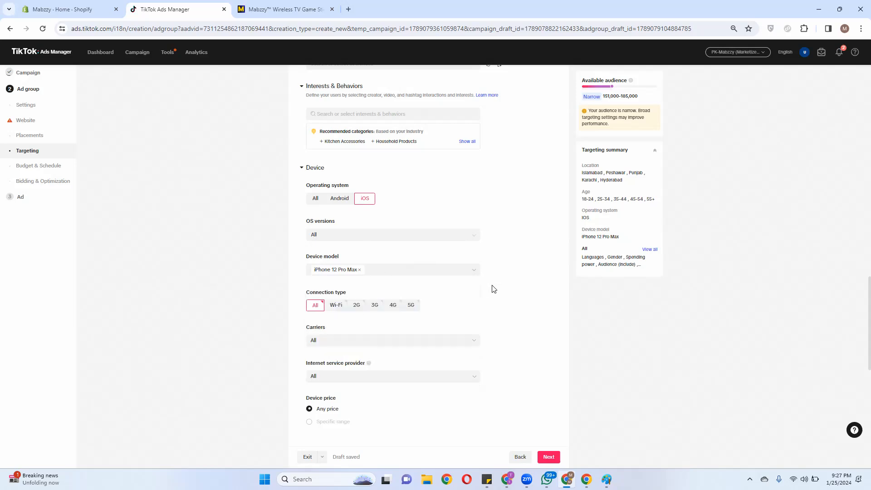
# Remove the iPhone 12 Pro Max model, switch the OS to Android, and leave device model at All.
pyautogui.scroll(-1, 493, 289)
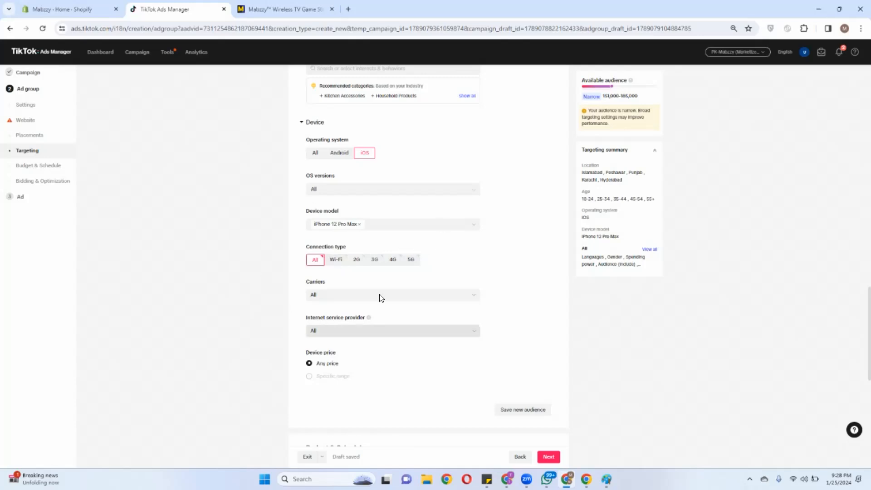
pyautogui.click(474, 227)
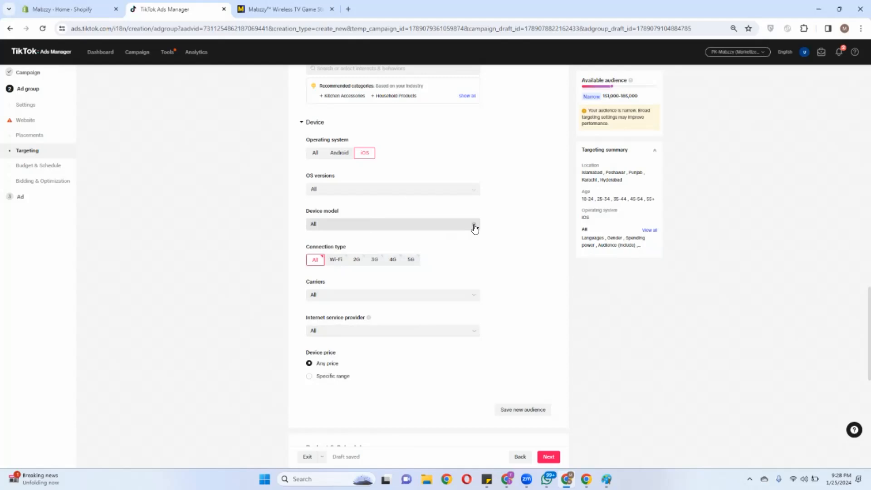
pyautogui.click(341, 154)
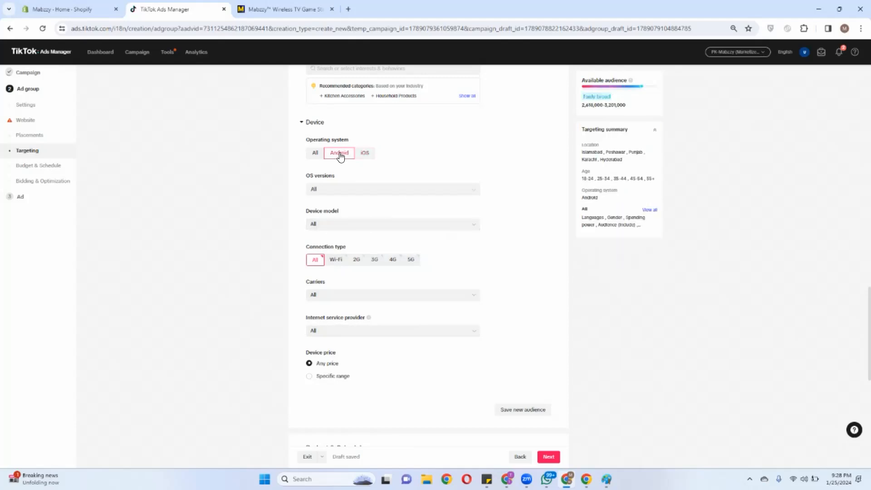
pyautogui.click(372, 224)
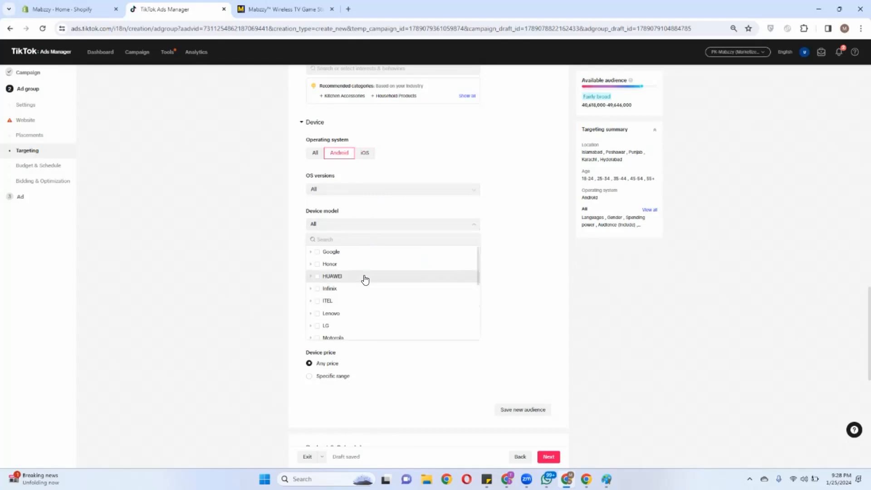
pyautogui.click(310, 277)
pyautogui.click(310, 277)
pyautogui.click(528, 282)
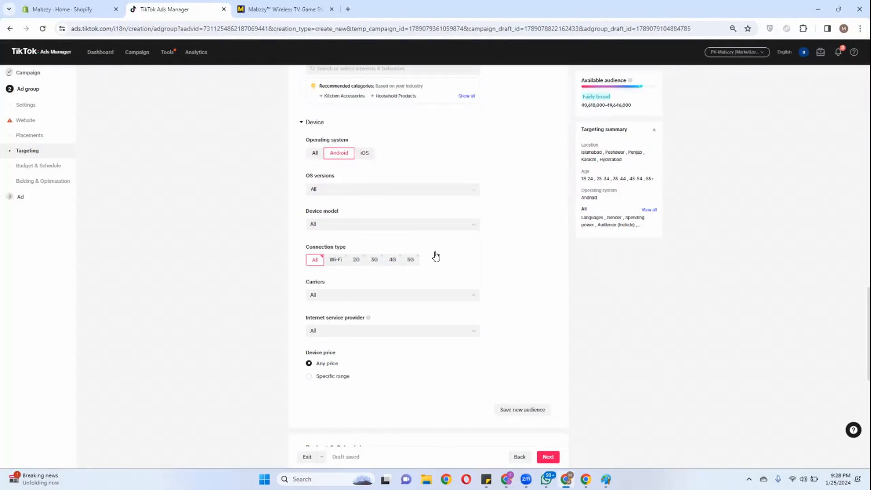
pyautogui.scroll(-1, 435, 255)
pyautogui.click(379, 255)
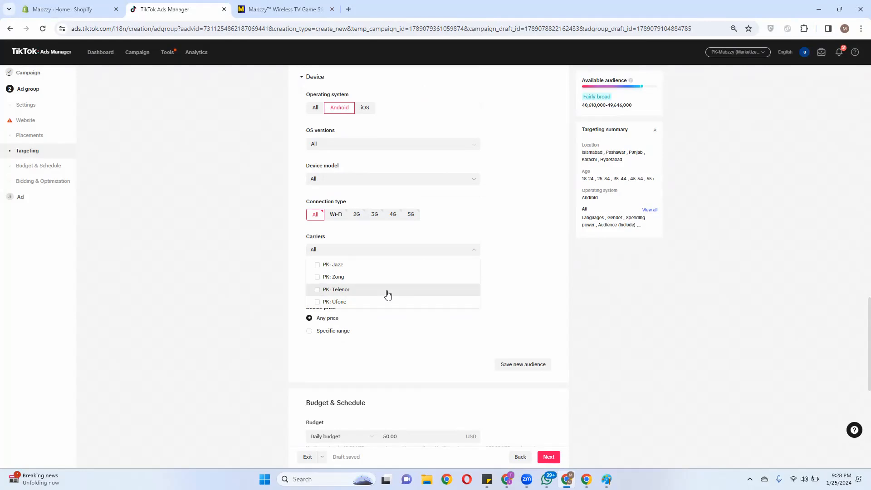
pyautogui.click(515, 274)
pyautogui.scroll(7, 513, 263)
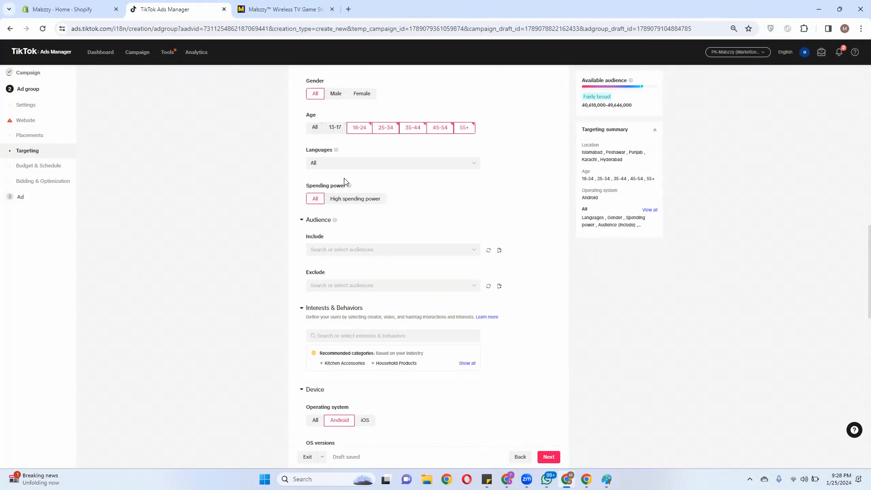
pyautogui.scroll(-3, 531, 272)
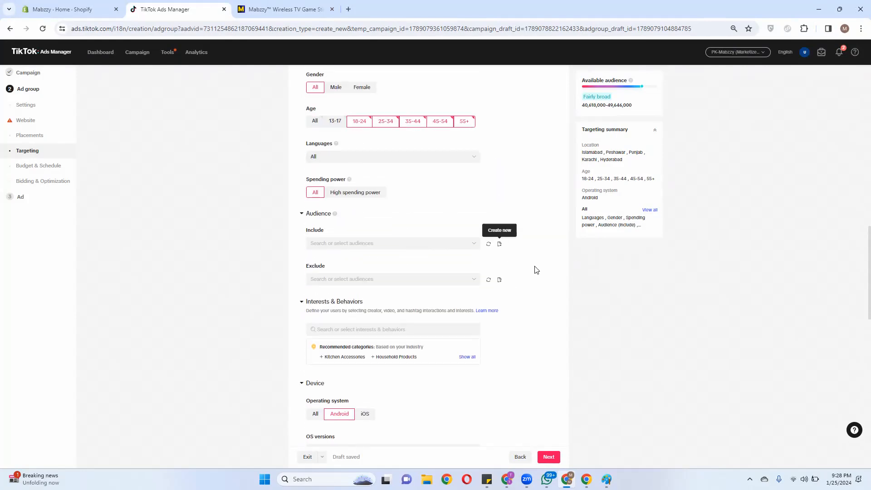
pyautogui.scroll(-1, 352, 304)
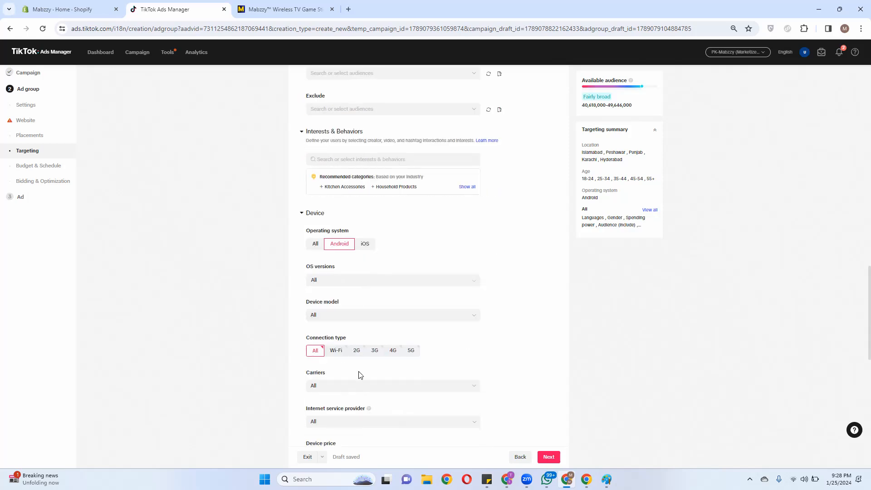
pyautogui.scroll(-1, 350, 363)
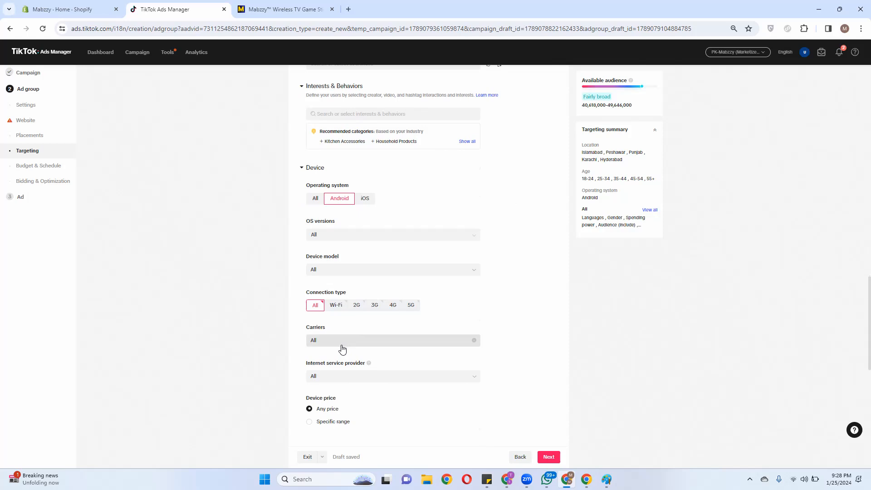
pyautogui.click(352, 346)
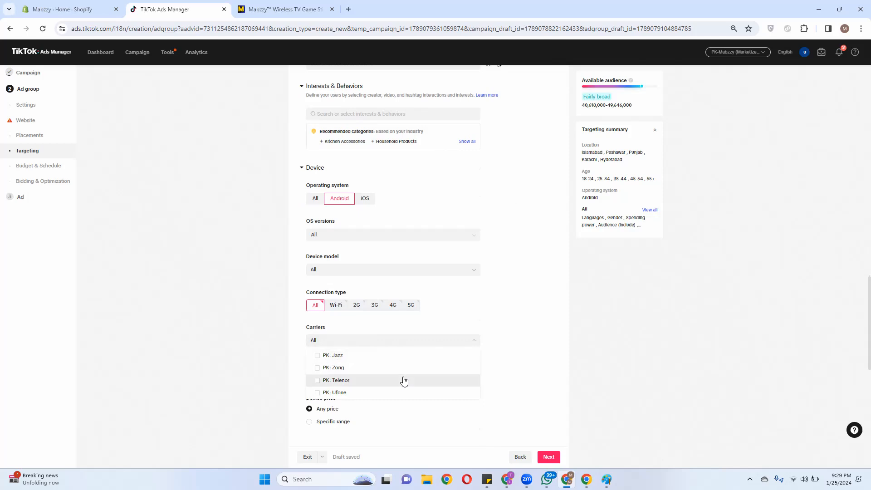
pyautogui.click(488, 301)
pyautogui.scroll(-2, 185, 279)
pyautogui.click(370, 286)
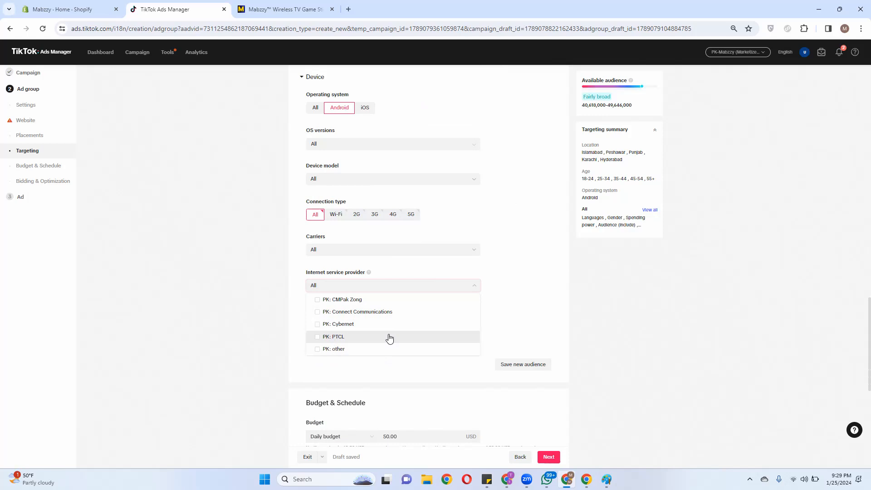
pyautogui.click(514, 313)
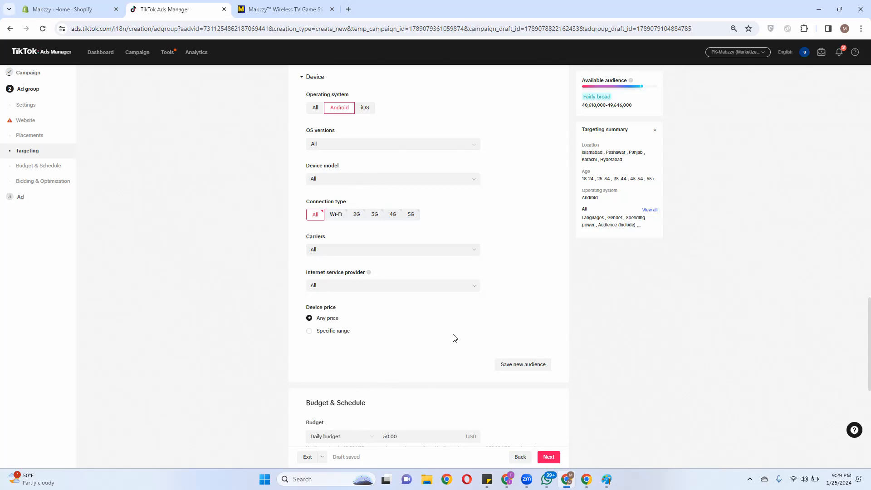
pyautogui.click(309, 331)
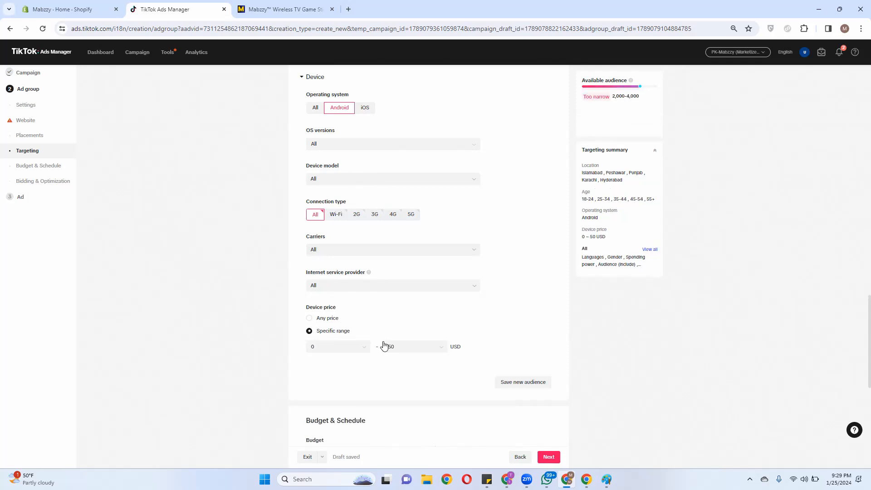
pyautogui.click(334, 352)
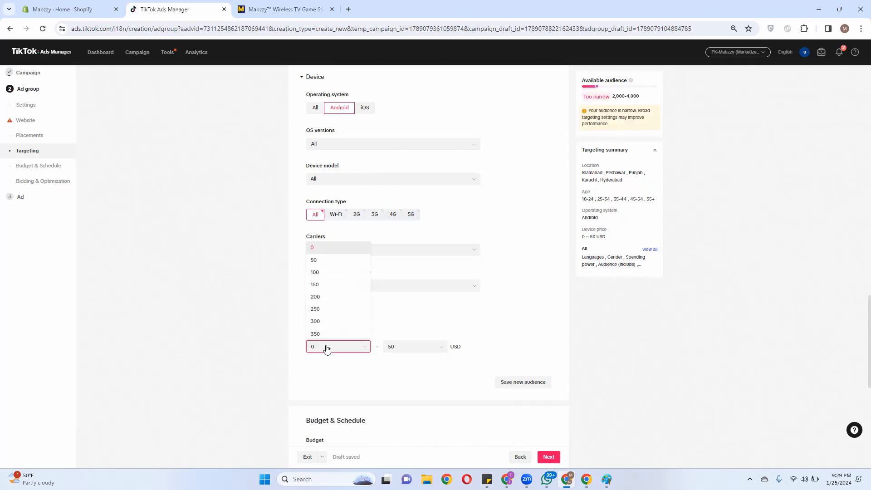
pyautogui.click(331, 297)
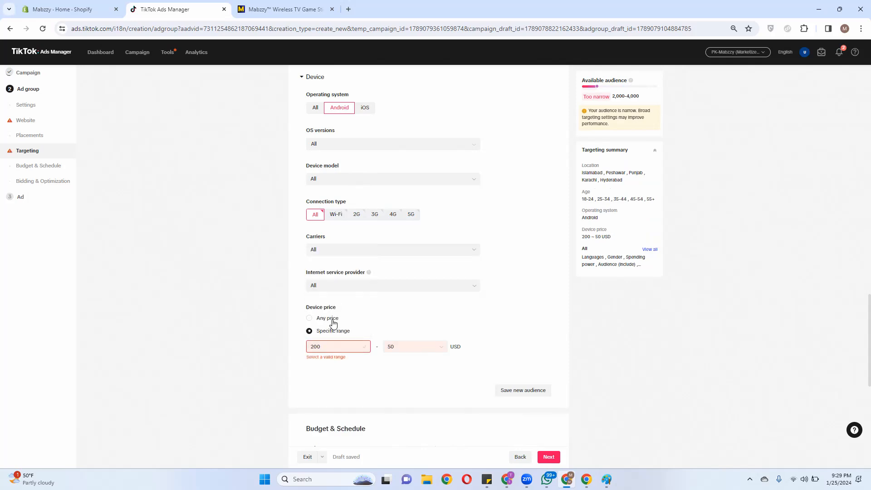
pyautogui.click(393, 350)
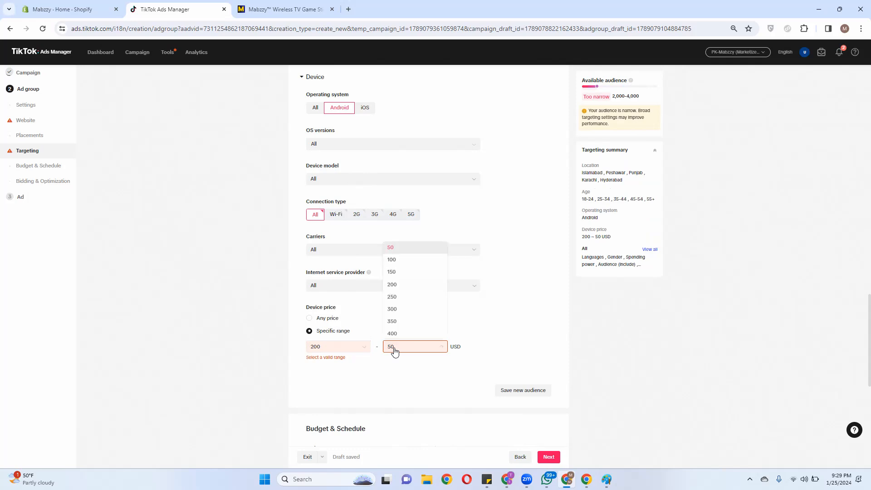
pyautogui.scroll(-4, 402, 323)
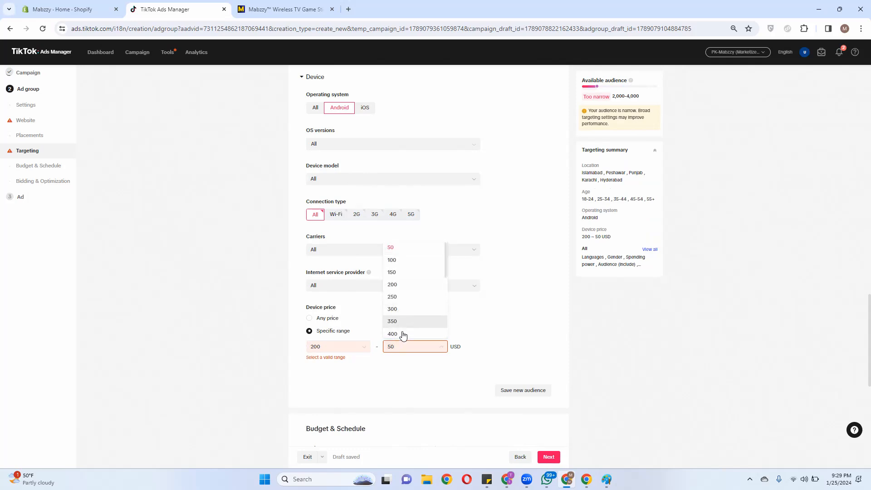
pyautogui.scroll(-3, 409, 309)
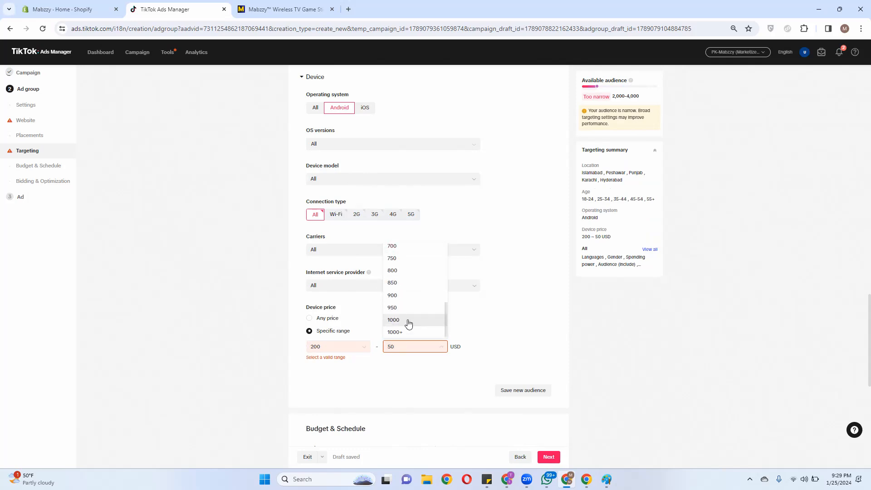
pyautogui.click(407, 325)
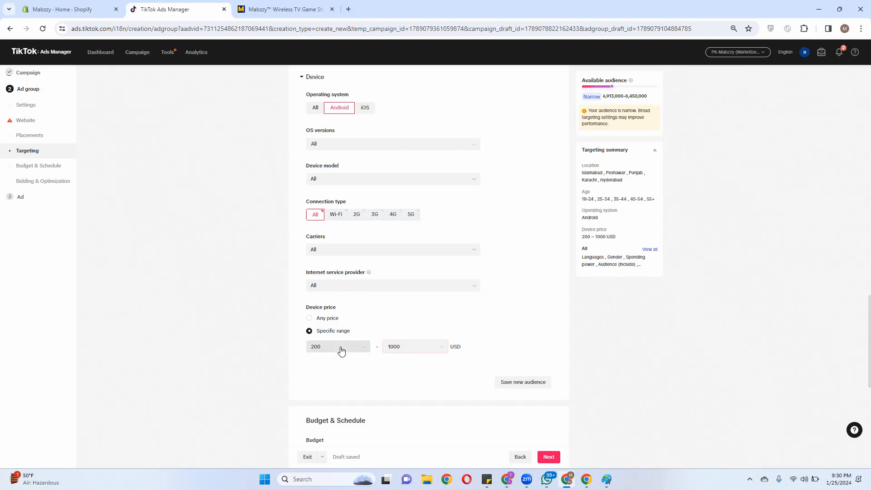
pyautogui.click(309, 318)
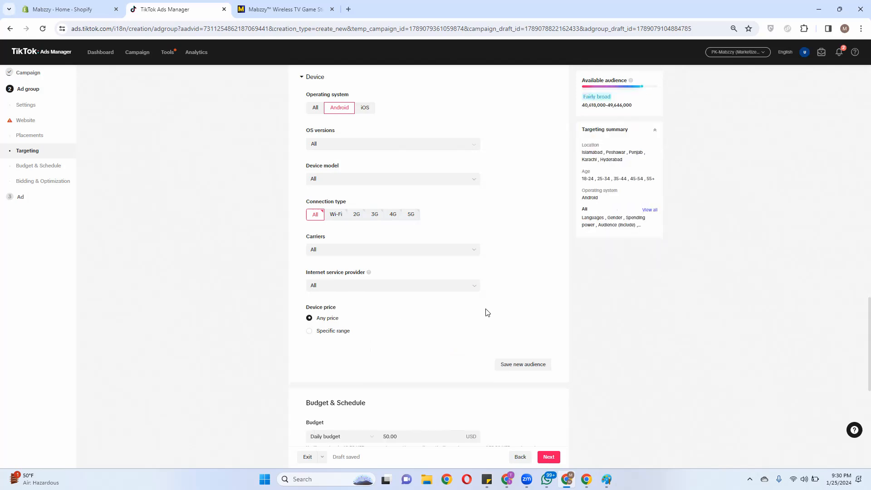
pyautogui.scroll(1, 476, 338)
pyautogui.scroll(4, 476, 341)
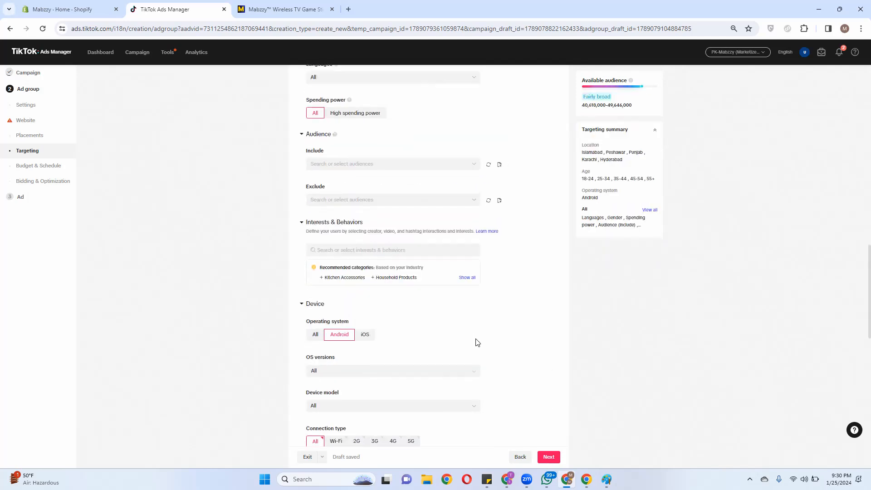
pyautogui.scroll(-5, 476, 343)
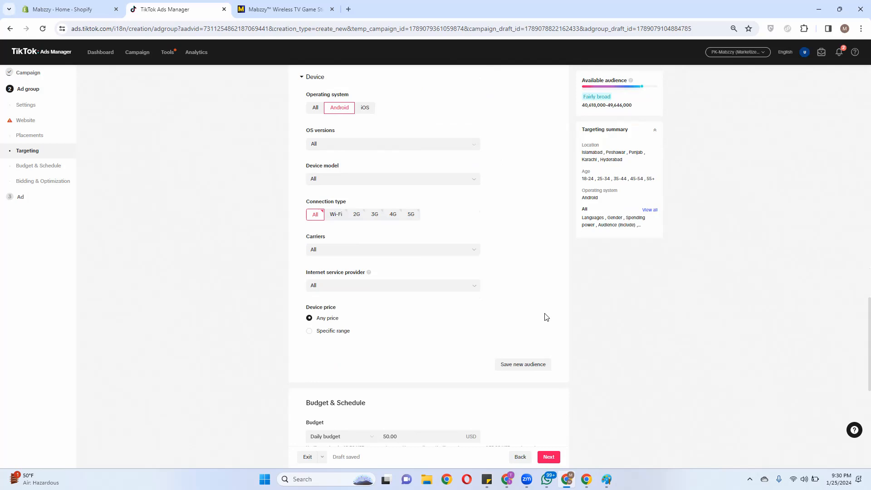
# Start a new saved audience from the current targeting and put the cursor in its blank Name field.
pyautogui.click(520, 366)
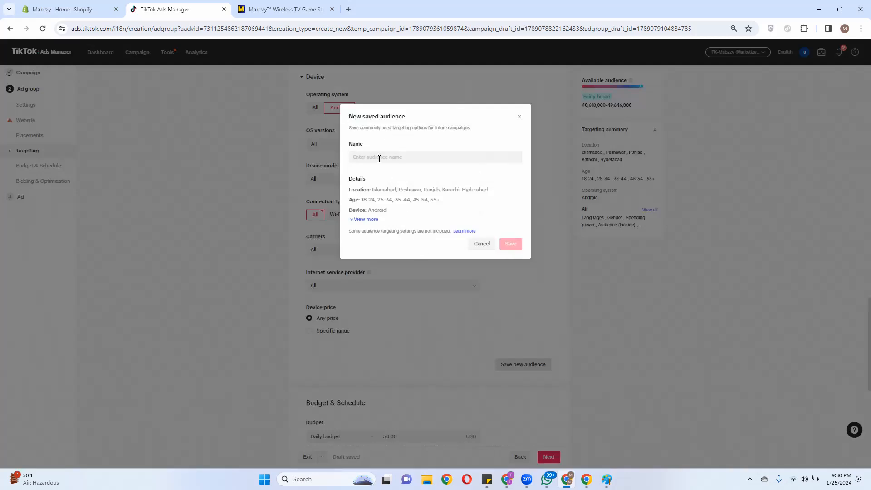
pyautogui.click(450, 159)
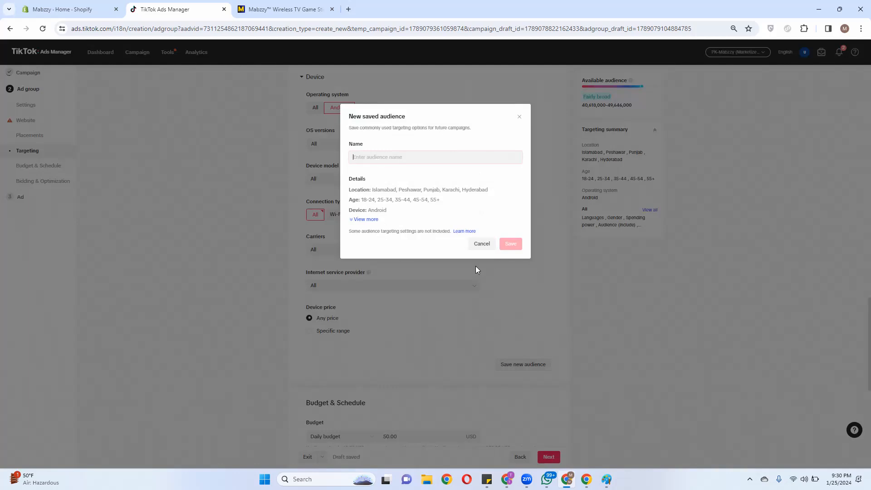
# Discard the saved-audience dialog and confirm Daily budget as the budget type in Budget & Schedule.
pyautogui.click(521, 120)
pyautogui.scroll(-5, 467, 194)
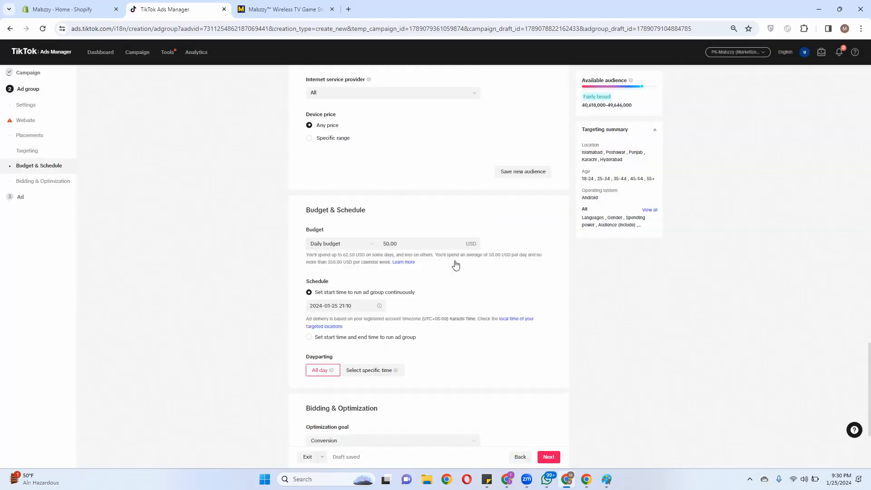
pyautogui.click(443, 169)
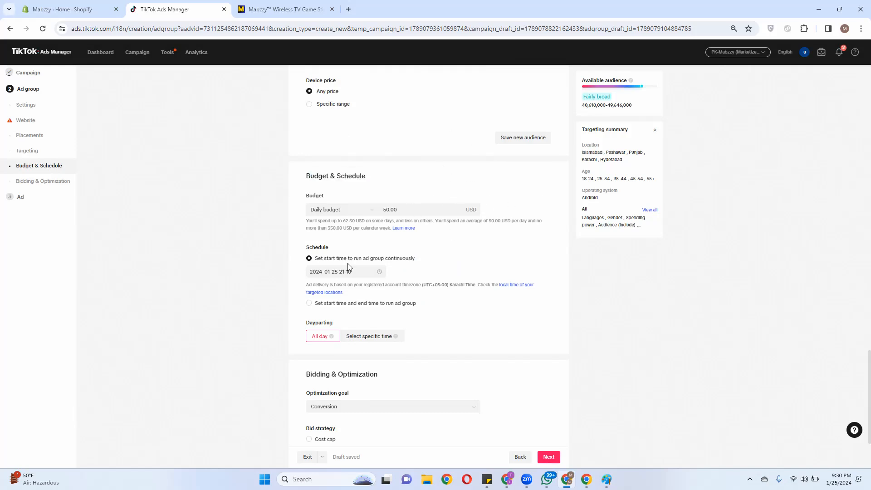
pyautogui.click(352, 211)
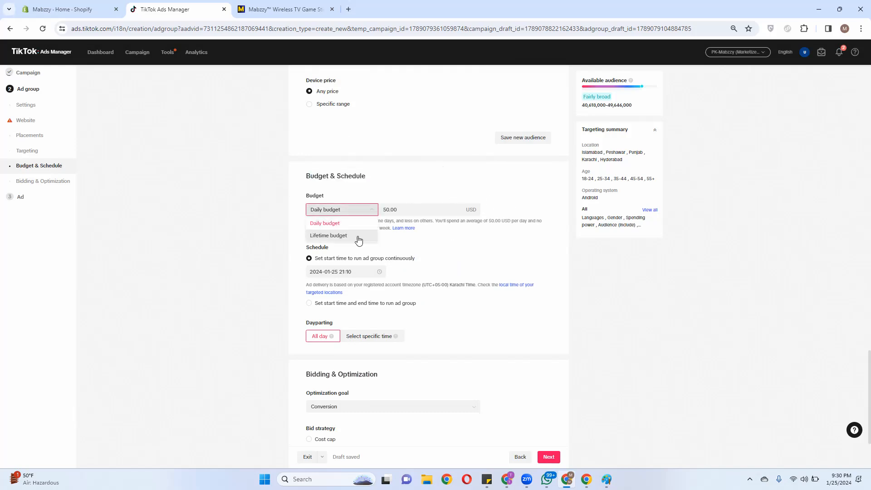
pyautogui.click(412, 175)
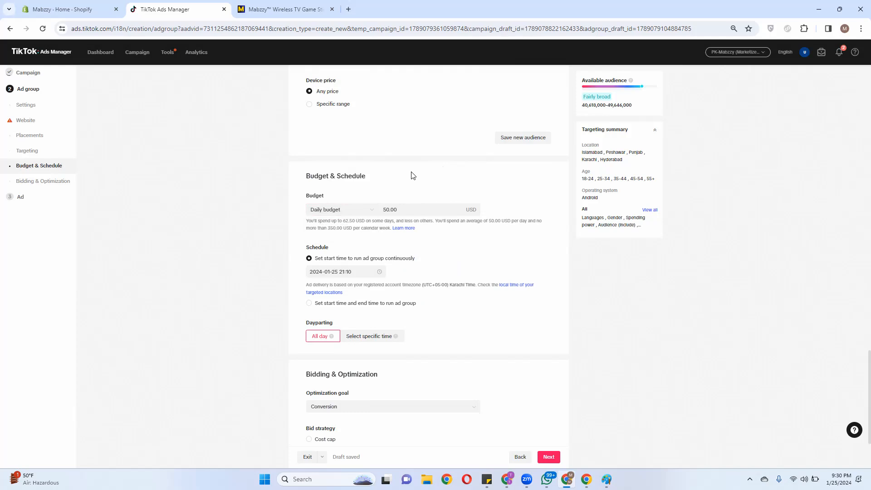
pyautogui.click(320, 211)
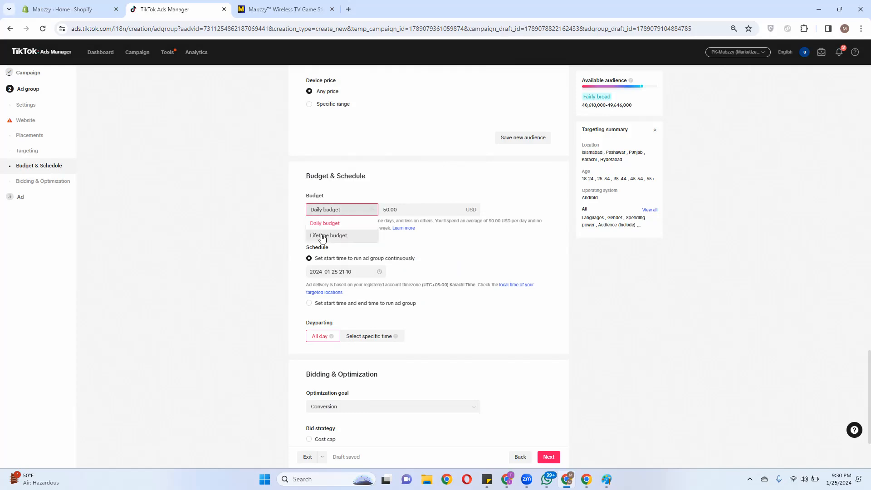
# Replace the 50.00 daily budget with 20.00, the minimum allowed after 19.00 is rejected, keeping the continuous schedule.
pyautogui.click(413, 185)
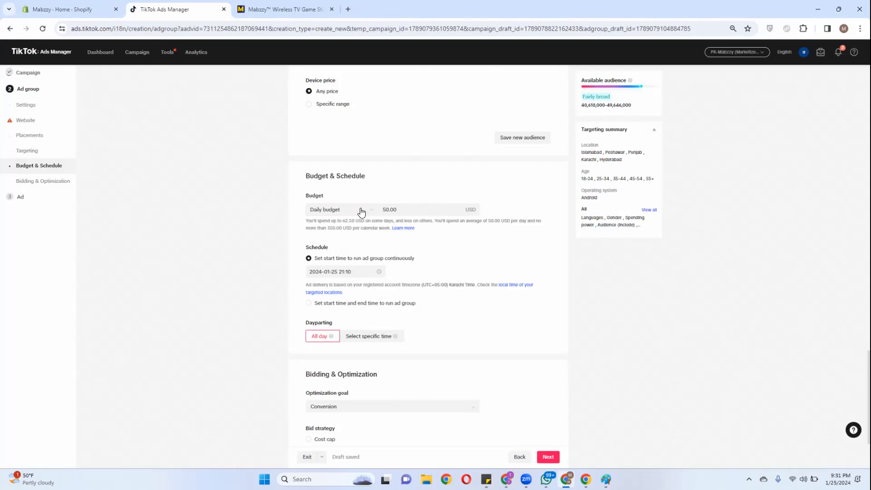
pyautogui.press('Tab')
pyautogui.write('20.00')
pyautogui.doubleClick(381, 207)
pyautogui.write('19.00')
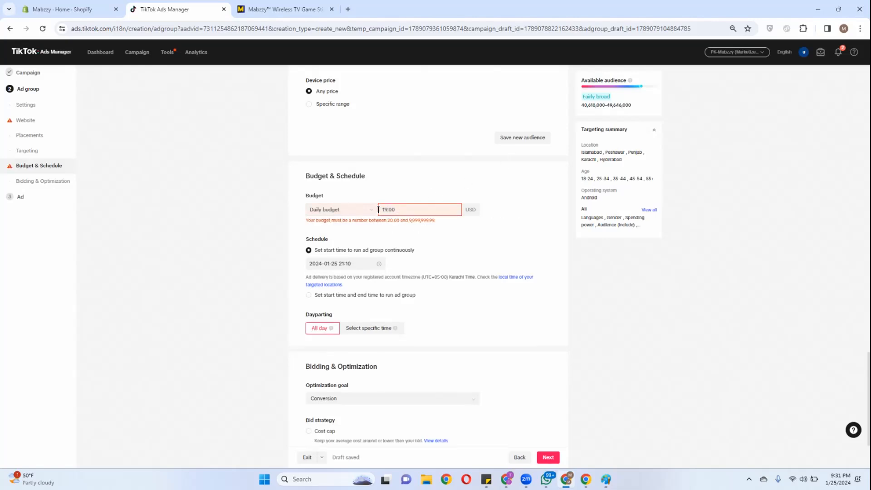
pyautogui.doubleClick(381, 209)
pyautogui.write('20')
pyautogui.click(400, 193)
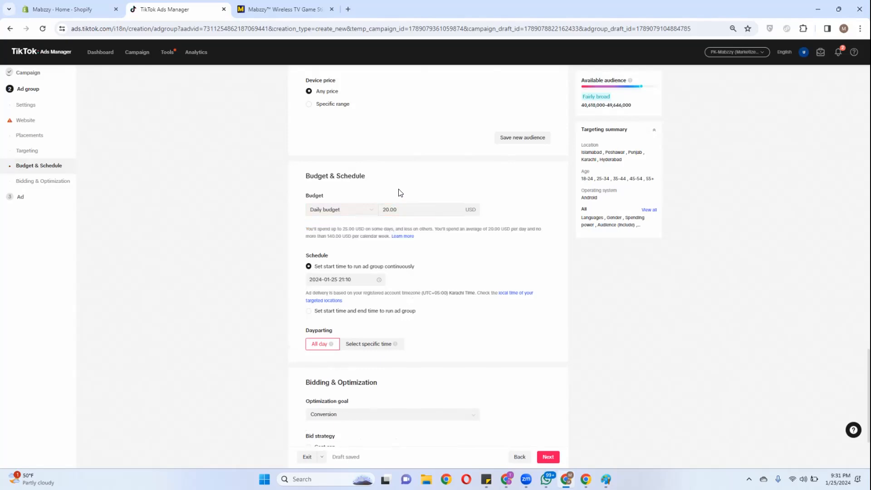
pyautogui.click(383, 210)
pyautogui.hotkey('ctrl', 'a')
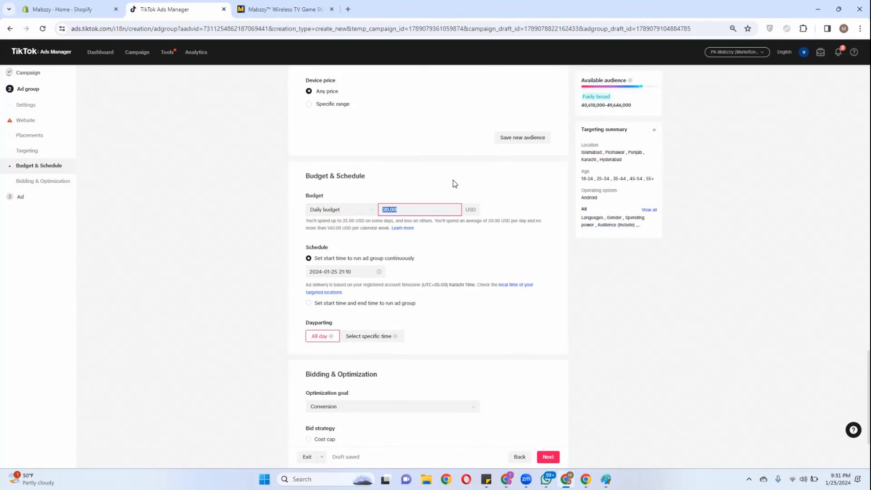
pyautogui.click(471, 256)
pyautogui.scroll(-2, 470, 256)
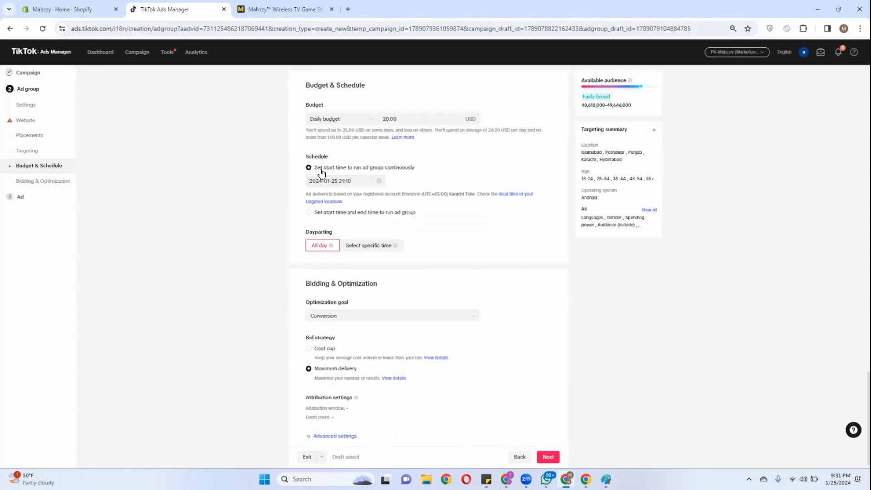
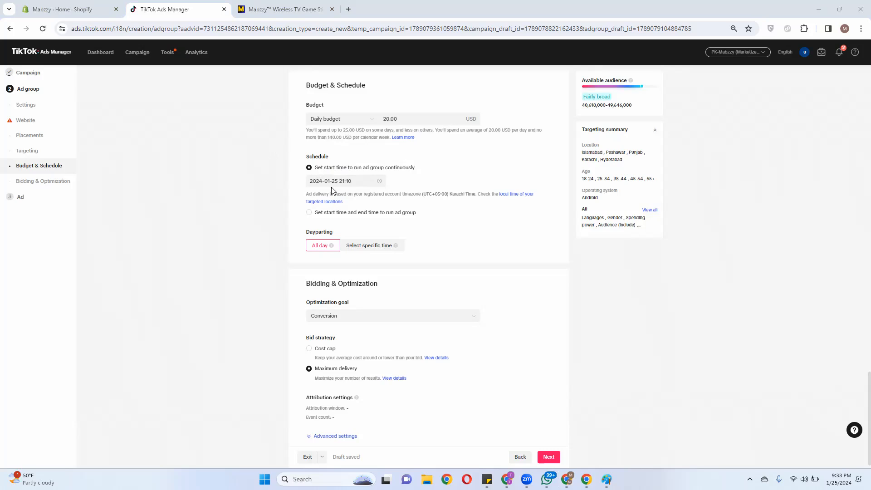
pyautogui.click(352, 181)
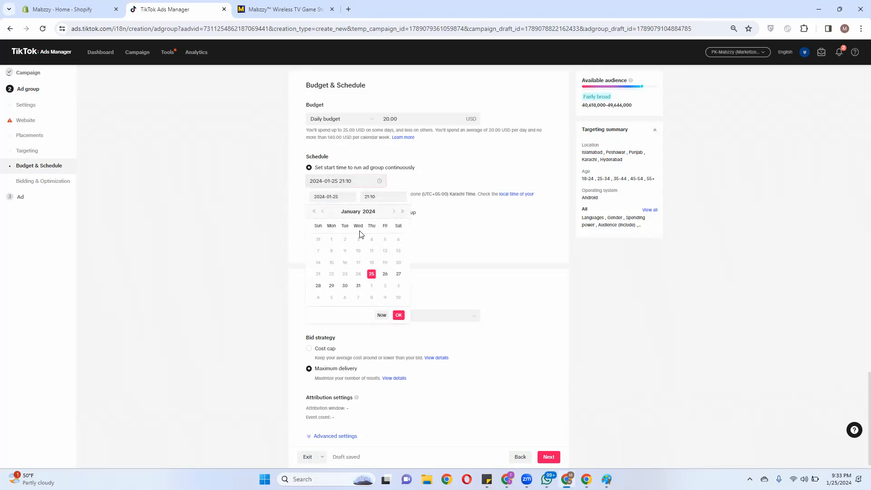
pyautogui.click(438, 179)
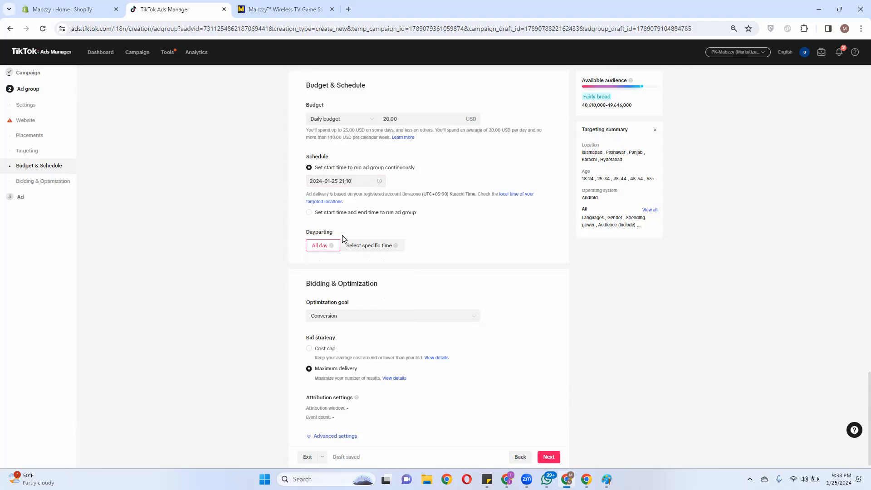
pyautogui.click(362, 183)
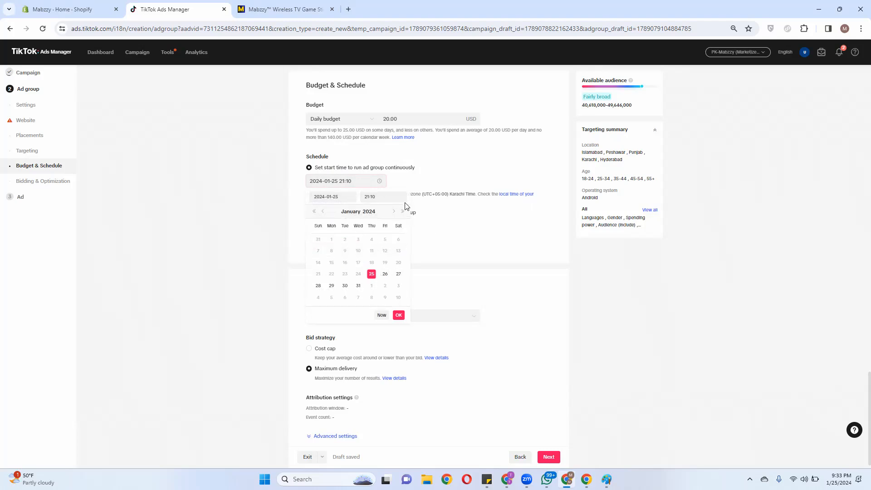
pyautogui.click(477, 175)
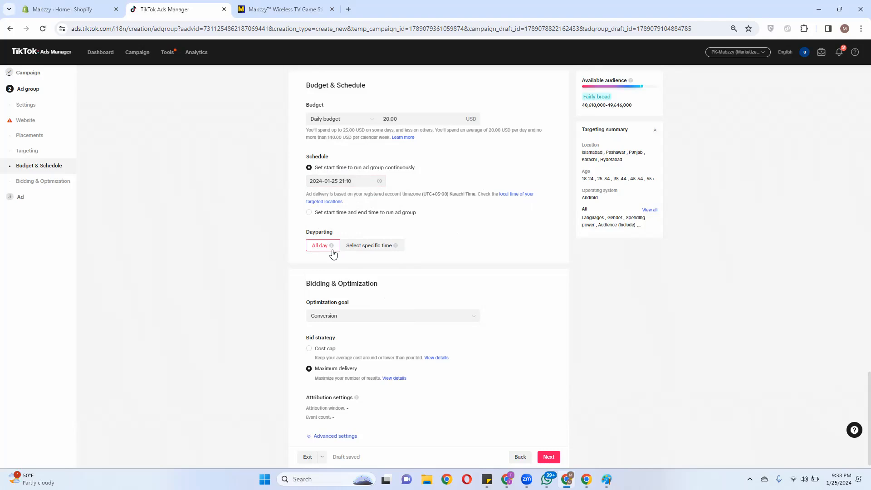
pyautogui.click(375, 246)
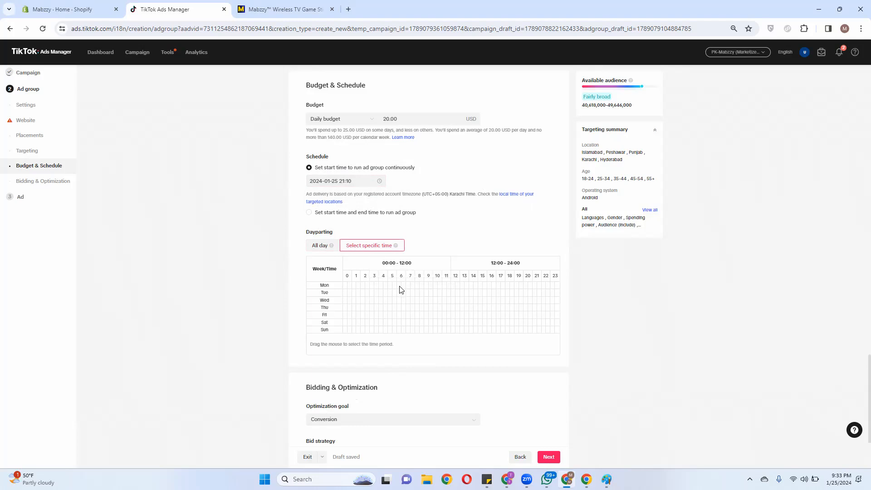
# Select Monday 06:00–08:00 in the dayparting grid, redoing the selection once.
pyautogui.moveTo(400, 286); pyautogui.dragTo(412, 285)
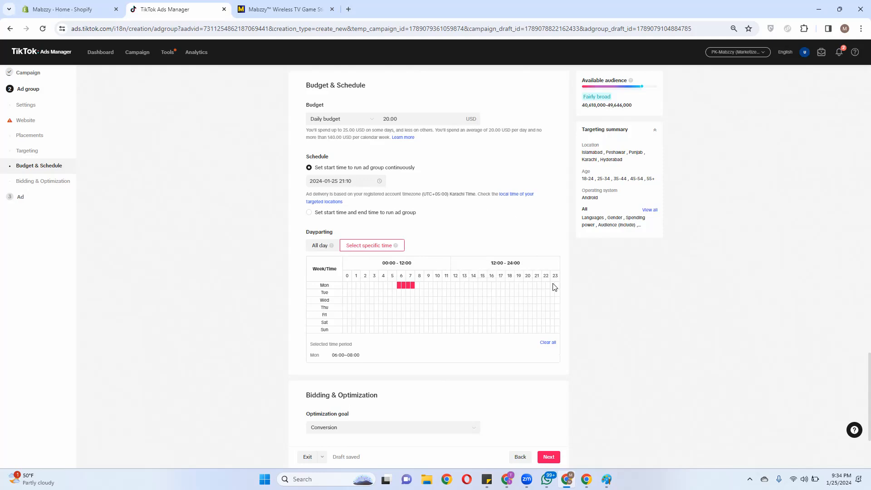
pyautogui.moveTo(413, 287); pyautogui.dragTo(396, 288)
# Try selecting Monday 12:00–24:00 and Tuesday afternoon hours, then clear all selected hours.
pyautogui.click(395, 288)
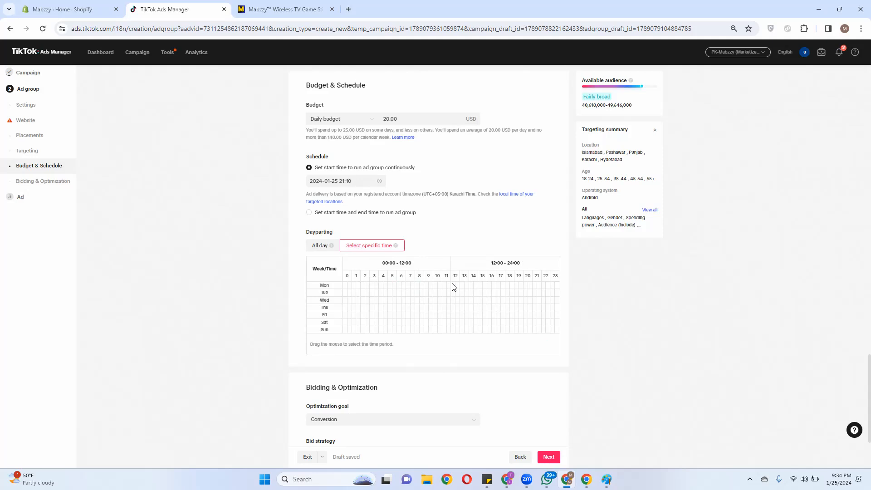
pyautogui.moveTo(452, 286); pyautogui.dragTo(559, 289)
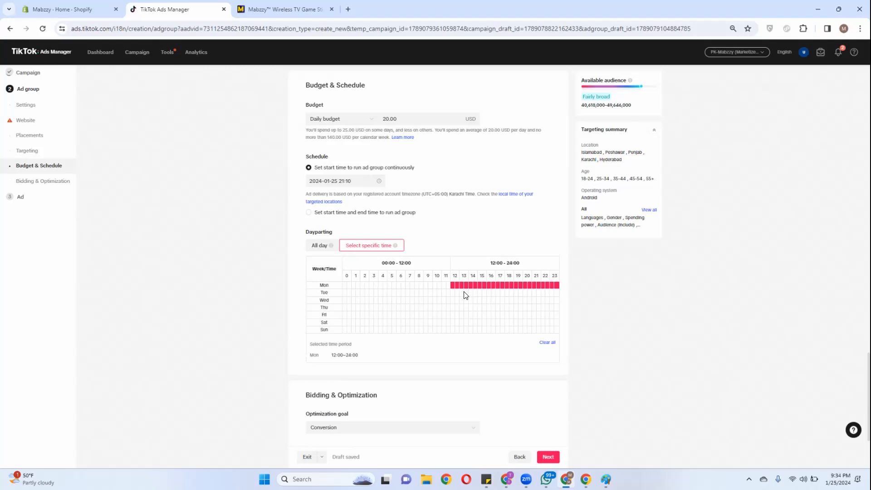
pyautogui.moveTo(465, 295); pyautogui.dragTo(558, 296)
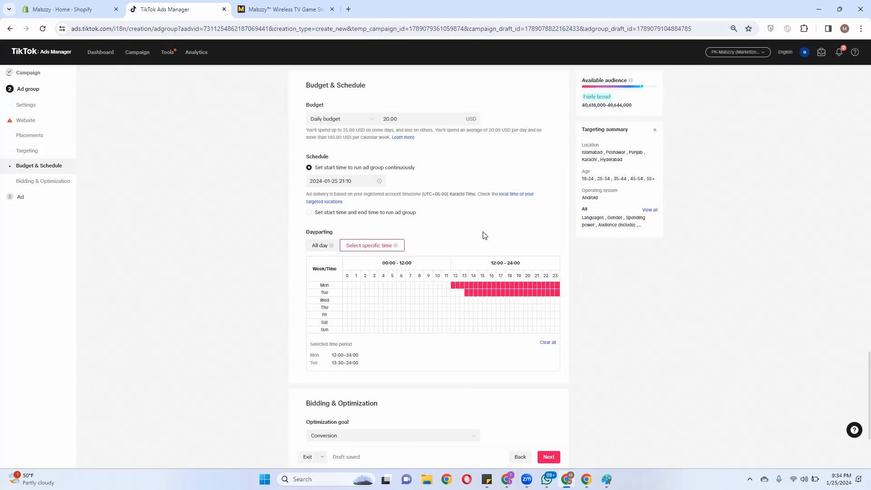
pyautogui.click(549, 343)
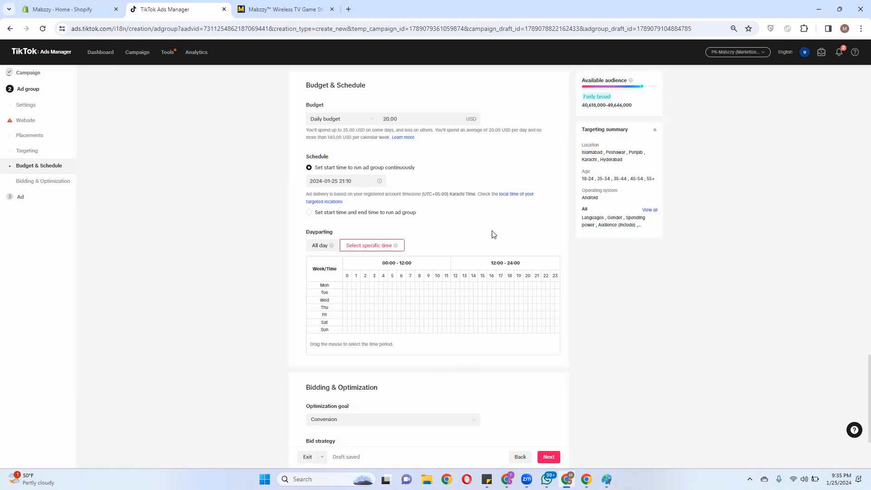
pyautogui.scroll(-3, 484, 357)
pyautogui.scroll(3, 432, 248)
# Switch dayparting to All day, leaving the 20.00 daily budget untouched.
pyautogui.click(319, 220)
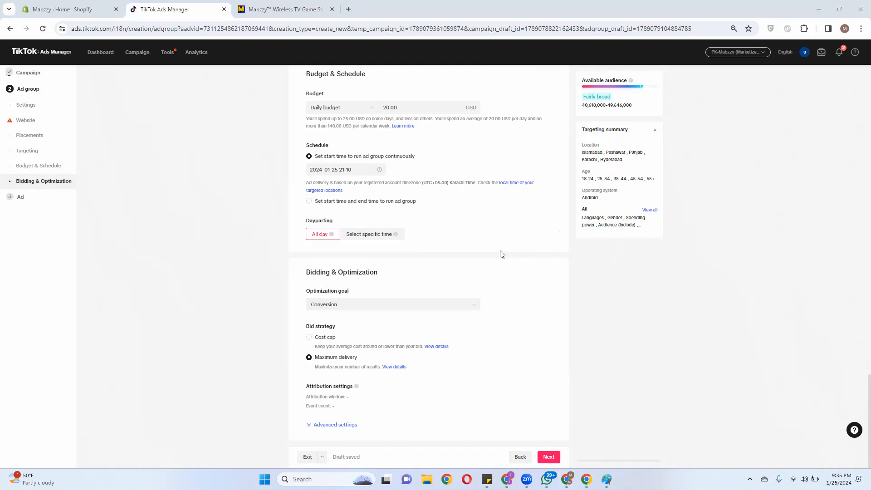
pyautogui.scroll(2, 500, 253)
pyautogui.moveTo(406, 200); pyautogui.dragTo(366, 200)
pyautogui.click(408, 166)
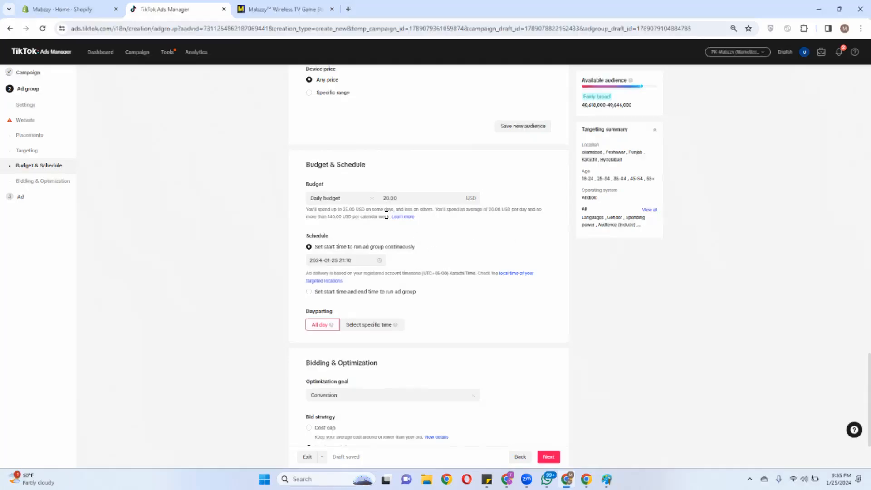
# Confirm Conversion as the optimization goal, keeping the 20.00 USD daily budget.
pyautogui.scroll(-1, 416, 251)
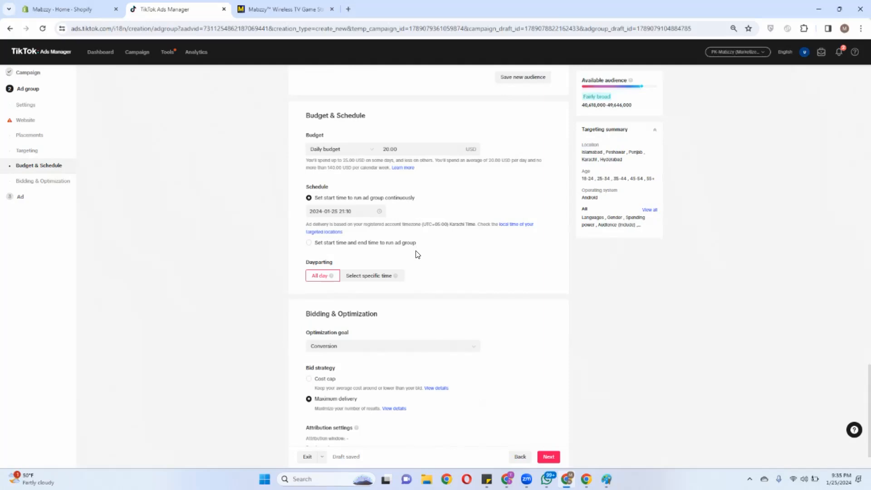
pyautogui.scroll(-1, 416, 252)
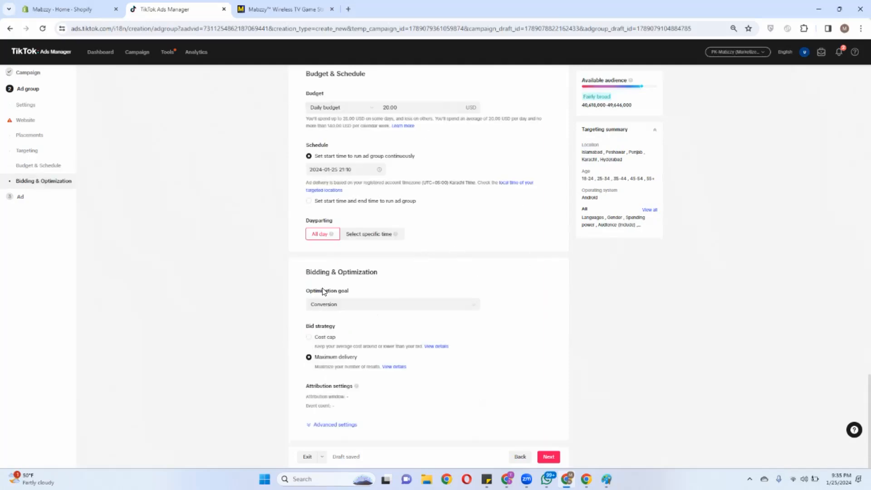
pyautogui.click(382, 303)
pyautogui.click(444, 275)
pyautogui.scroll(1, 447, 293)
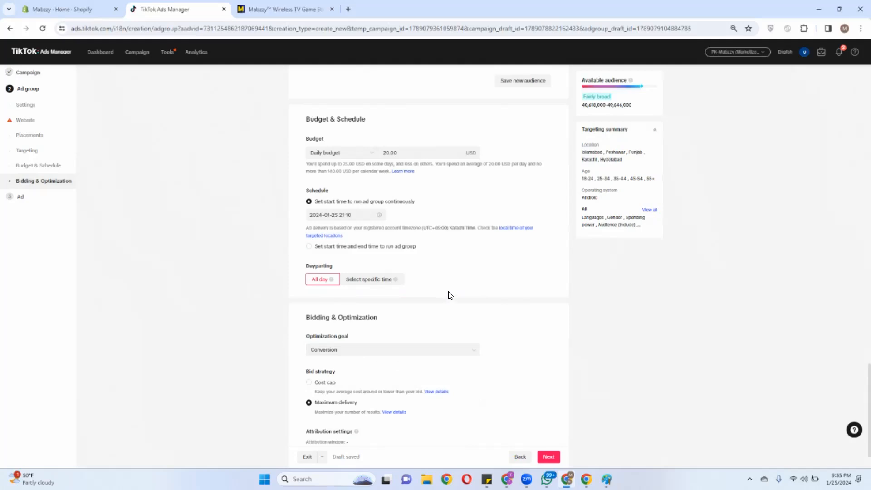
pyautogui.moveTo(383, 152); pyautogui.dragTo(393, 153)
pyautogui.click(457, 124)
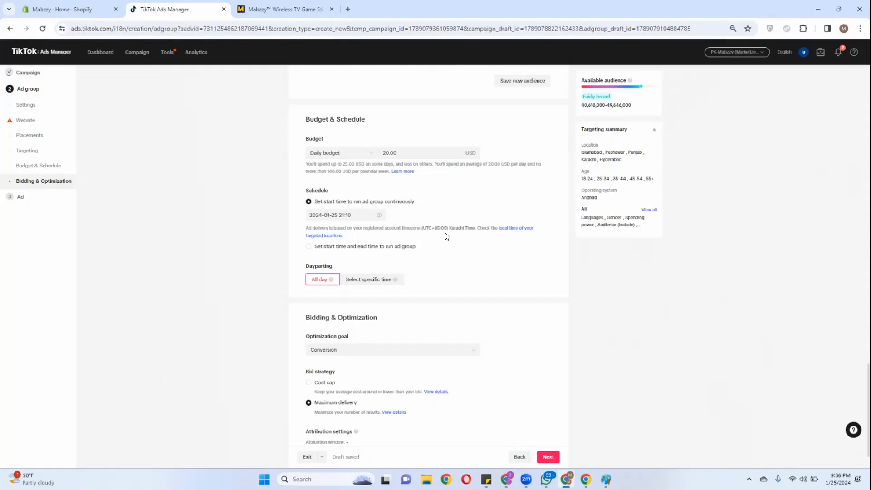
pyautogui.scroll(-1, 438, 254)
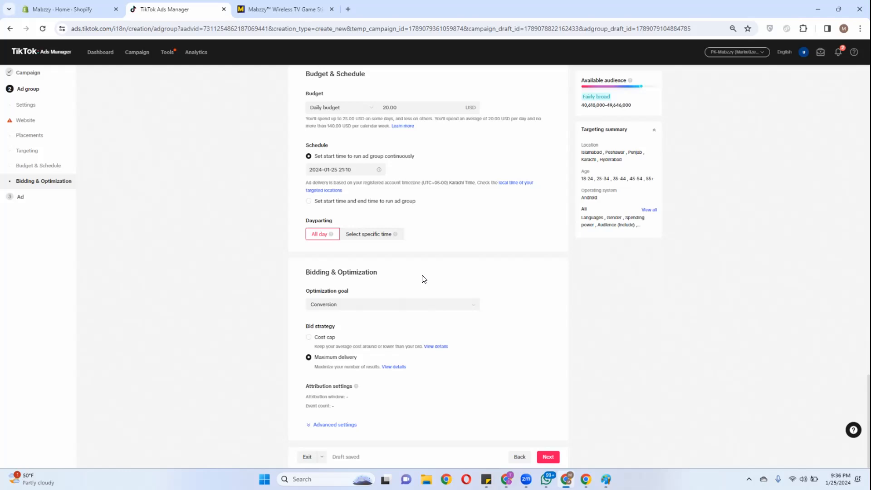
# Review the optimization goals and keep Conversion selected.
pyautogui.moveTo(309, 293); pyautogui.dragTo(362, 294)
pyautogui.click(458, 289)
pyautogui.click(361, 309)
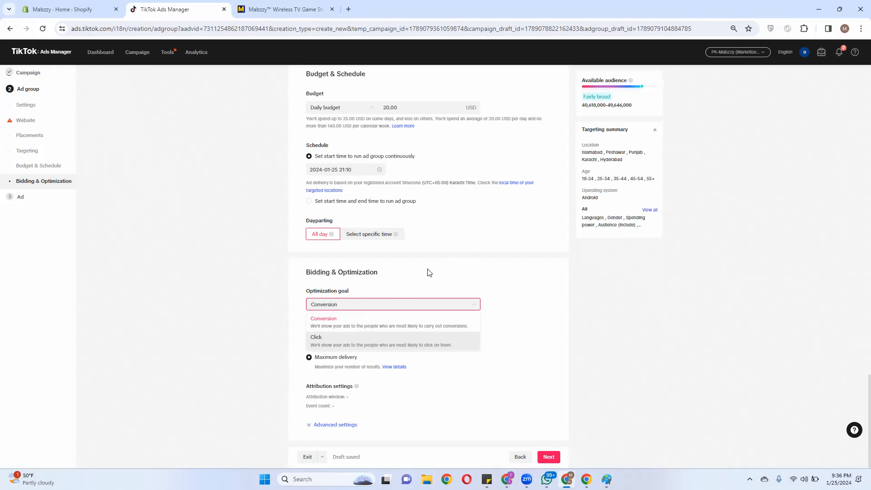
pyautogui.click(396, 318)
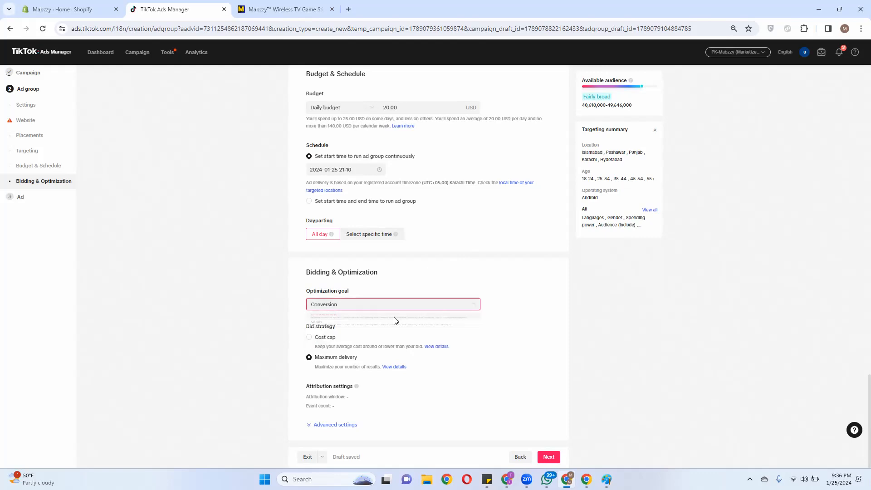
# Try the Cost cap bid strategy with a 0.10 USD cost per conversion bid.
pyautogui.click(309, 338)
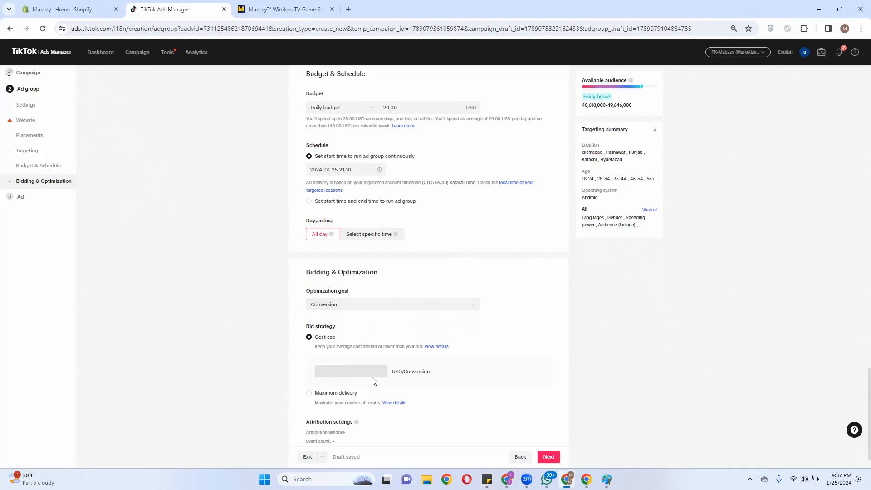
pyautogui.click(336, 371)
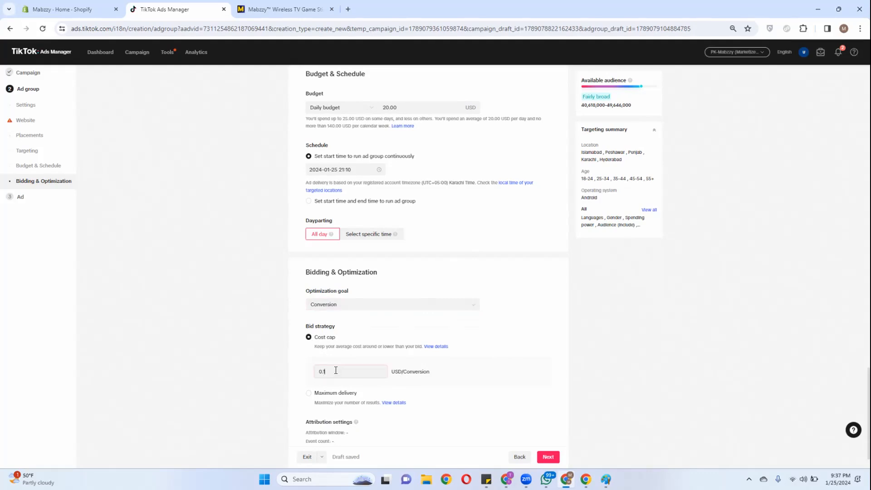
pyautogui.click(434, 284)
# Return the bid strategy to Maximum delivery and reveal the advanced bidding settings.
pyautogui.scroll(-1, 359, 354)
pyautogui.scroll(-1, 338, 338)
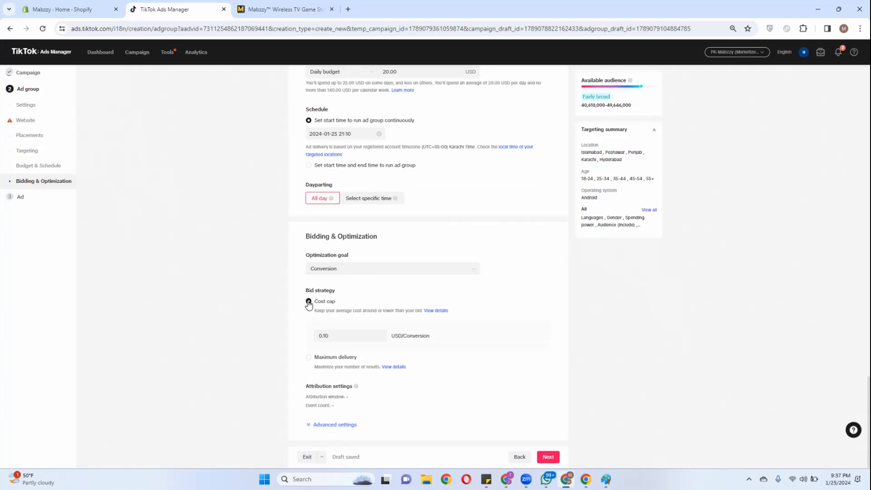
pyautogui.click(308, 359)
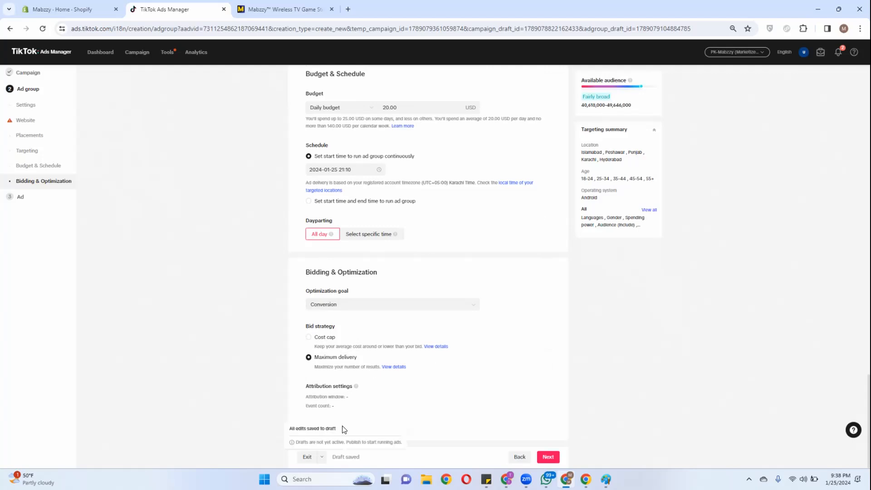
pyautogui.click(349, 425)
pyautogui.scroll(-2, 419, 387)
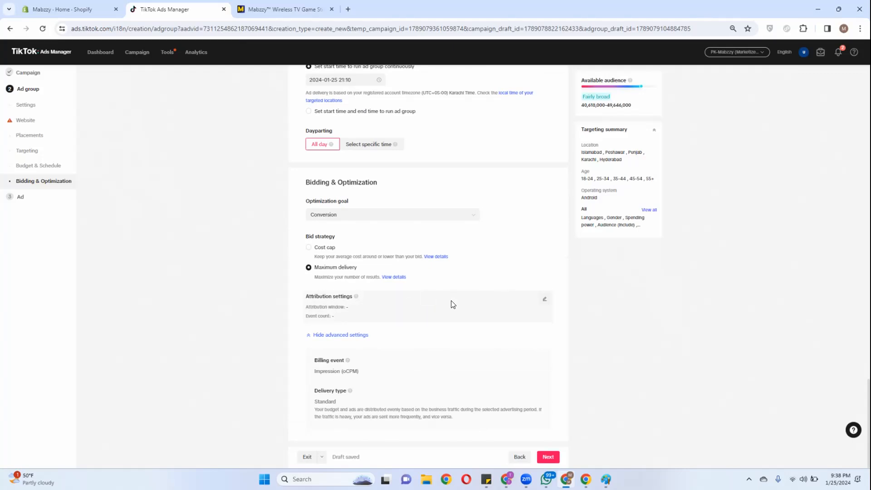
pyautogui.scroll(3, 424, 313)
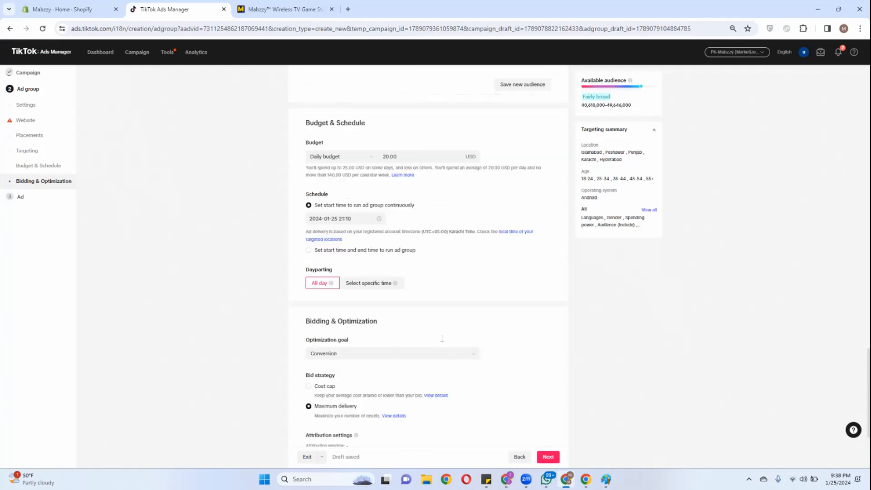
pyautogui.scroll(13, 442, 338)
pyautogui.scroll(15, 452, 383)
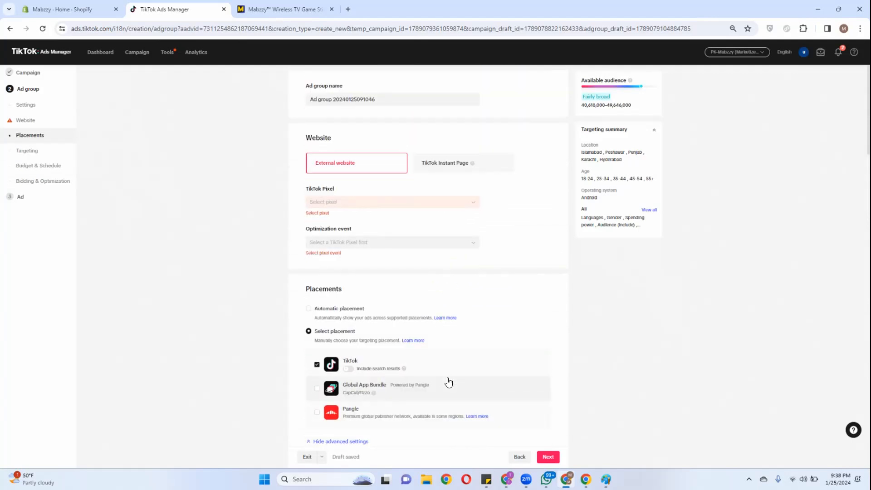
# Replace the old ad group name, beginning the new name 'P,S,Kpk'.
pyautogui.moveTo(380, 99); pyautogui.dragTo(282, 105)
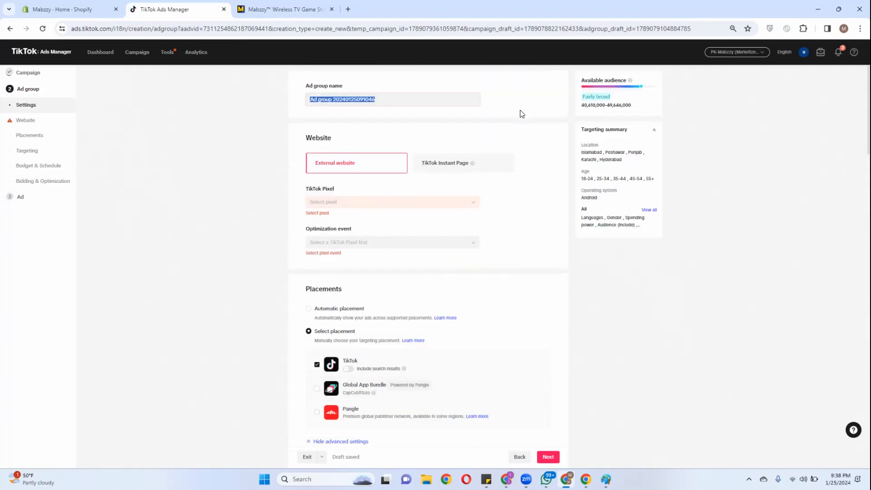
pyautogui.press('BackSpace')
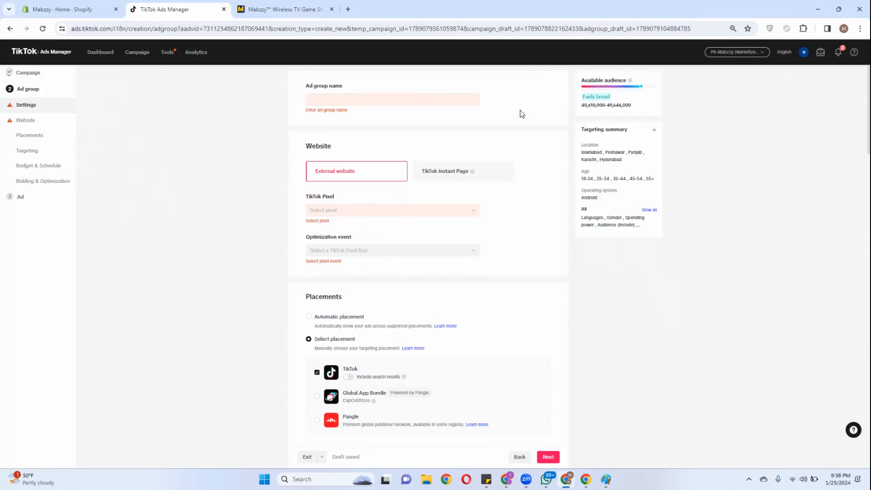
pyautogui.write('Punjab')
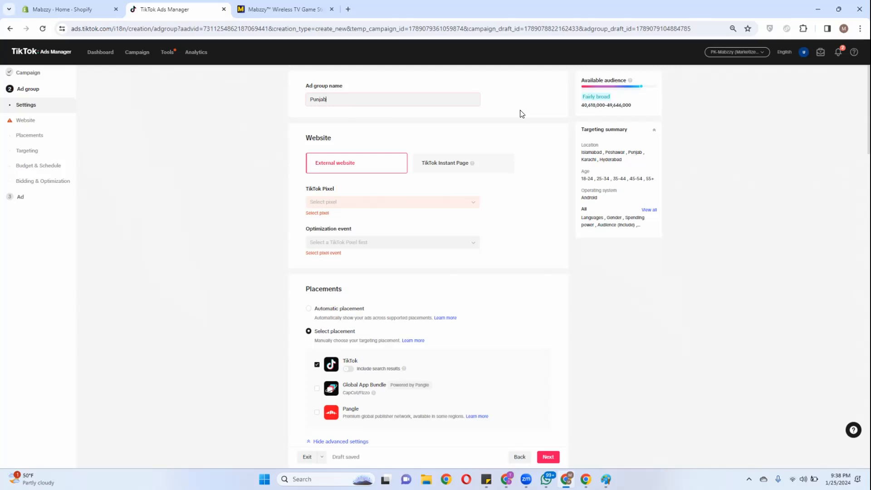
pyautogui.press('BackSpace')
pyautogui.press('BackSpace')
pyautogui.press('BackSpace')
pyautogui.write(',S')
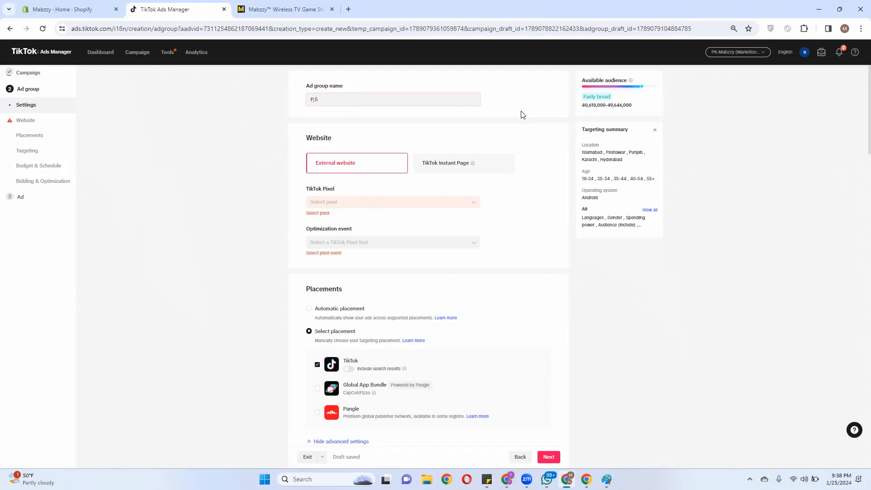
pyautogui.write(',Kpk')
# Remove the 35-44, 45-54 and 55+ age ranges from targeting.
pyautogui.scroll(-7, 513, 272)
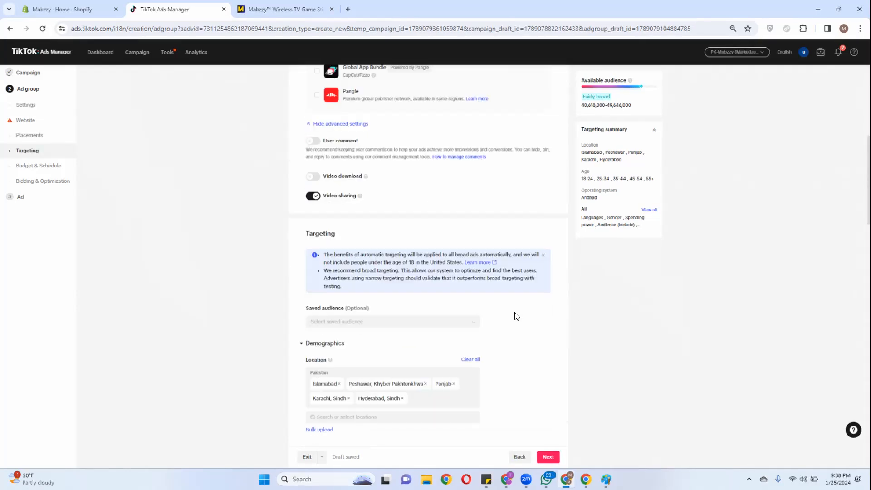
pyautogui.scroll(-3, 499, 320)
pyautogui.scroll(-2, 395, 322)
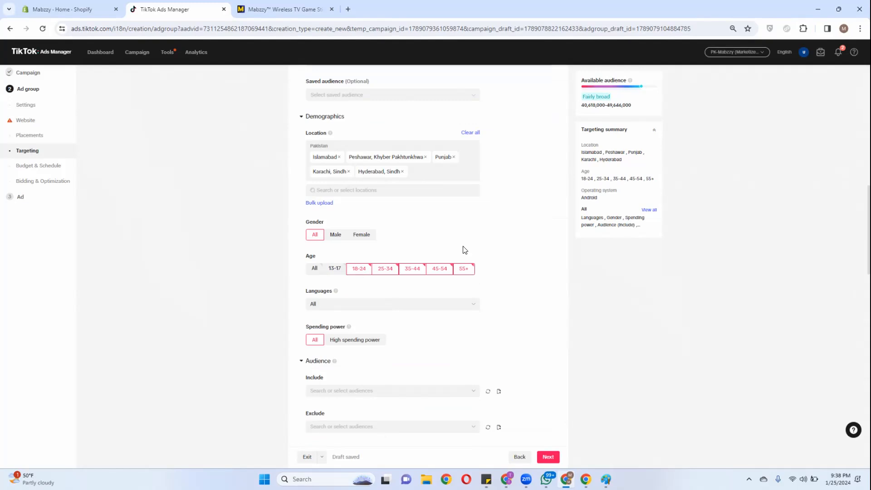
pyautogui.click(414, 269)
pyautogui.click(434, 269)
pyautogui.click(464, 269)
pyautogui.scroll(10, 460, 251)
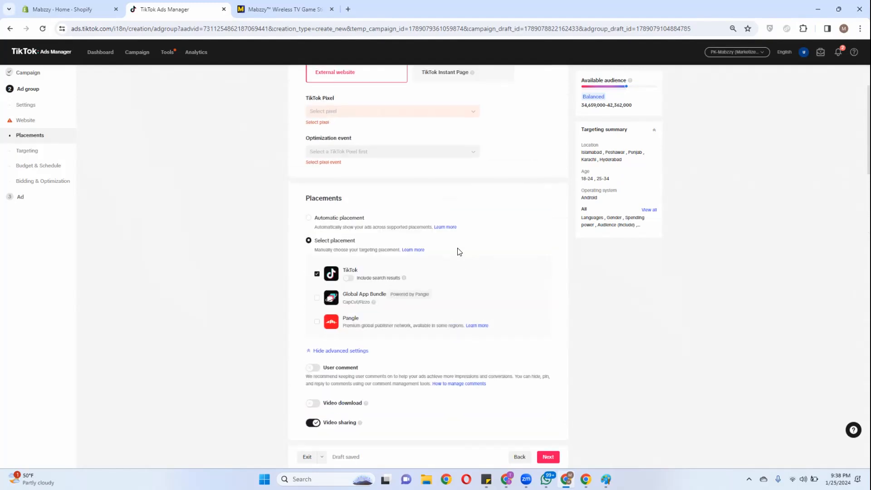
pyautogui.scroll(2, 459, 251)
# Complete the ad group name as 'P,S,Kpk | 18-34 | 20 USD'.
pyautogui.click(346, 99)
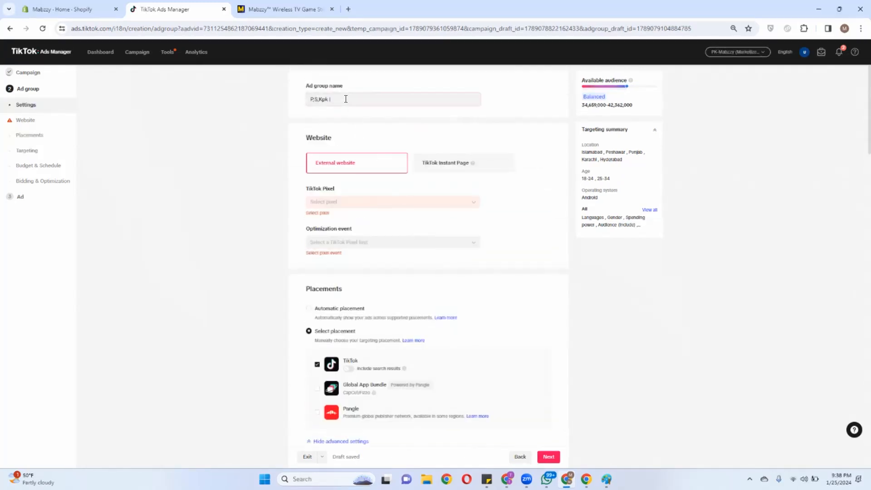
pyautogui.write('18-34 |')
pyautogui.scroll(-3, 492, 245)
pyautogui.scroll(-15, 492, 258)
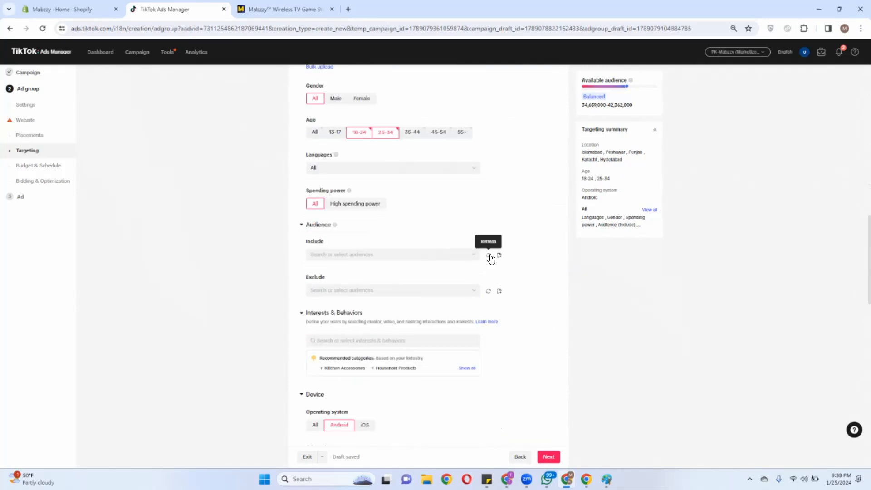
pyautogui.scroll(-3, 493, 286)
pyautogui.scroll(12, 431, 249)
pyautogui.scroll(8, 434, 250)
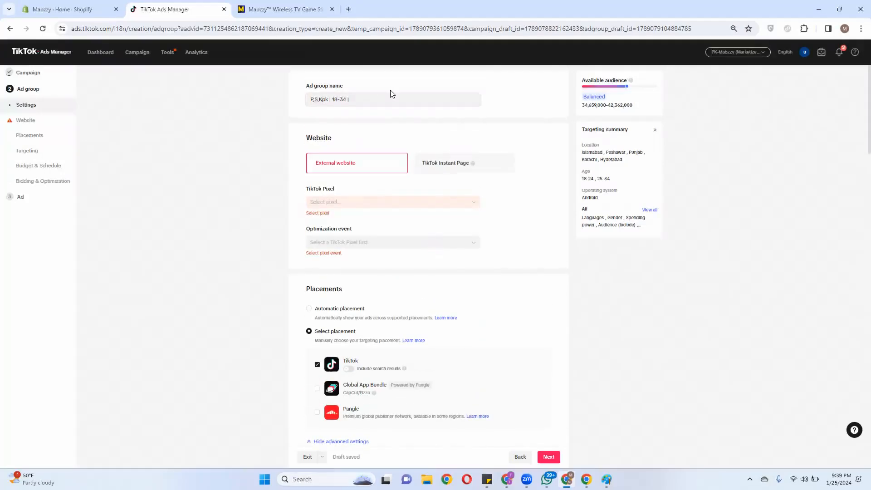
pyautogui.write('20 USD')
pyautogui.click(426, 146)
# Try to continue past the ad group step, which flags missing pixel and event errors.
pyautogui.scroll(-9, 436, 168)
pyautogui.scroll(-15, 472, 190)
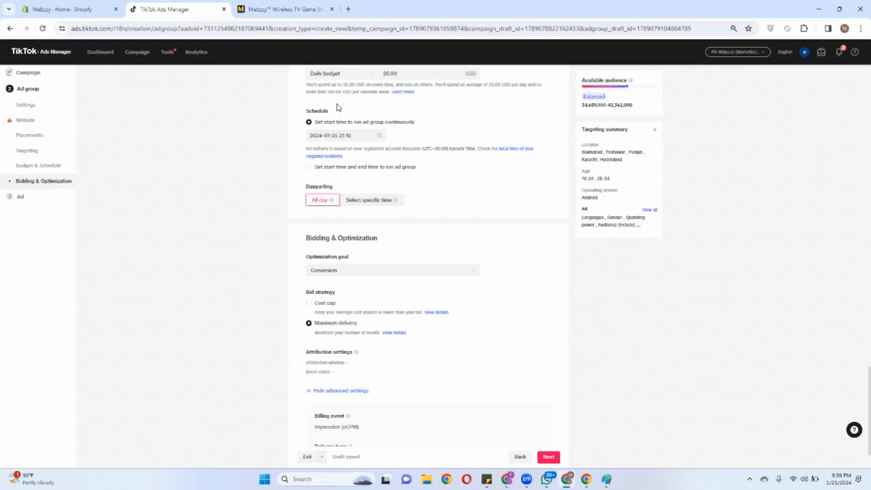
pyautogui.scroll(-2, 529, 261)
pyautogui.click(549, 457)
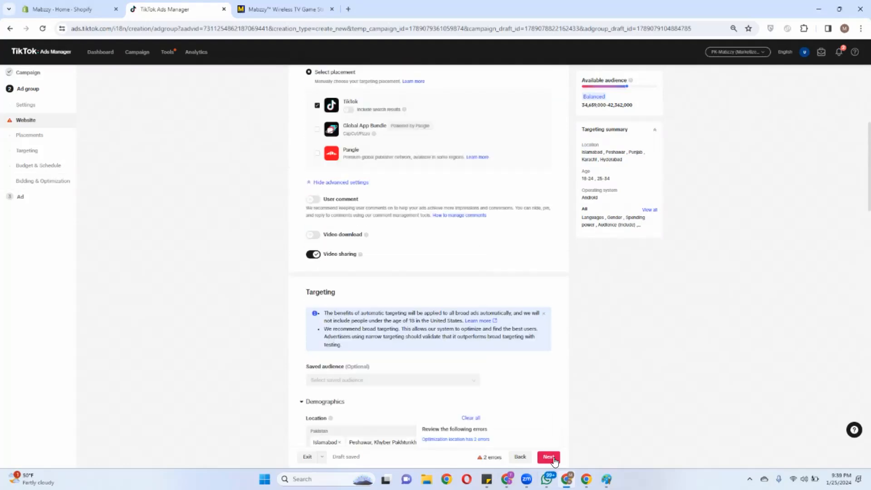
pyautogui.click(354, 201)
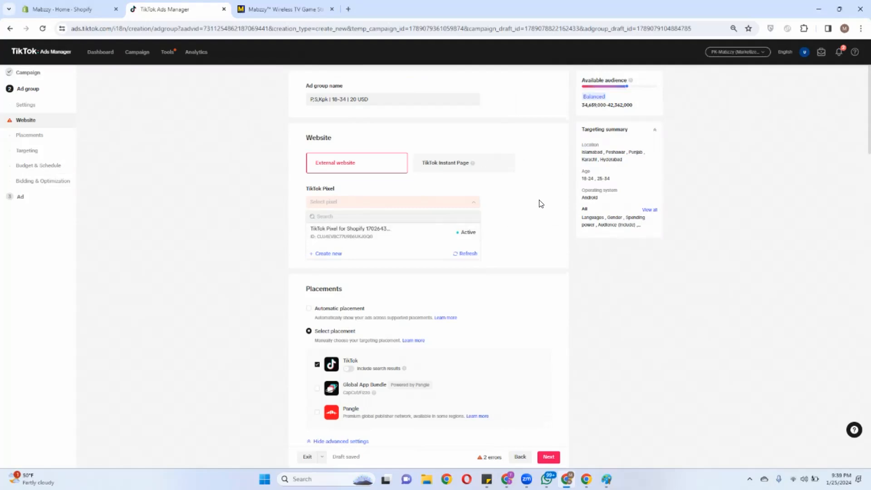
pyautogui.click(360, 201)
pyautogui.click(361, 201)
pyautogui.click(360, 235)
pyautogui.click(363, 234)
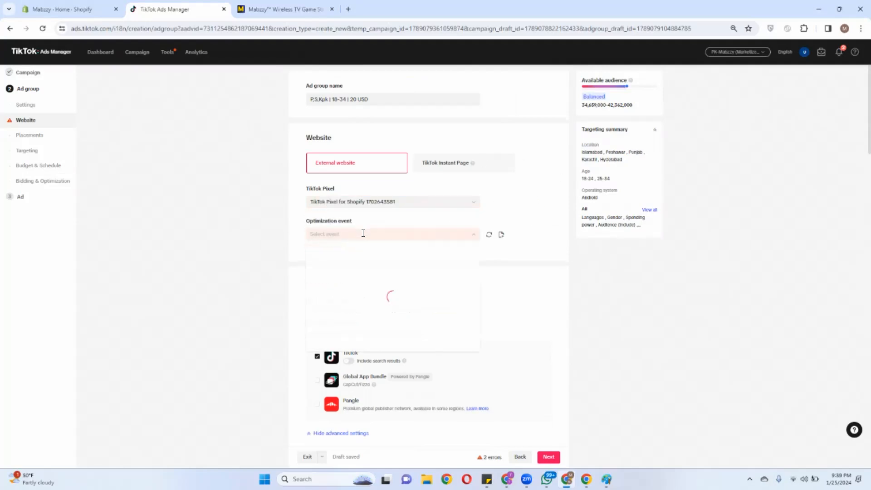
pyautogui.scroll(-1, 405, 288)
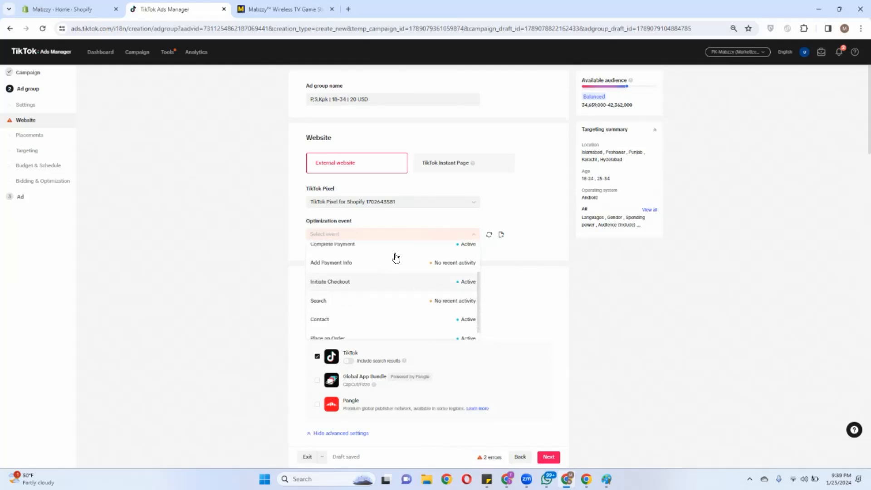
pyautogui.scroll(1, 376, 294)
pyautogui.click(374, 283)
pyautogui.scroll(-15, 548, 308)
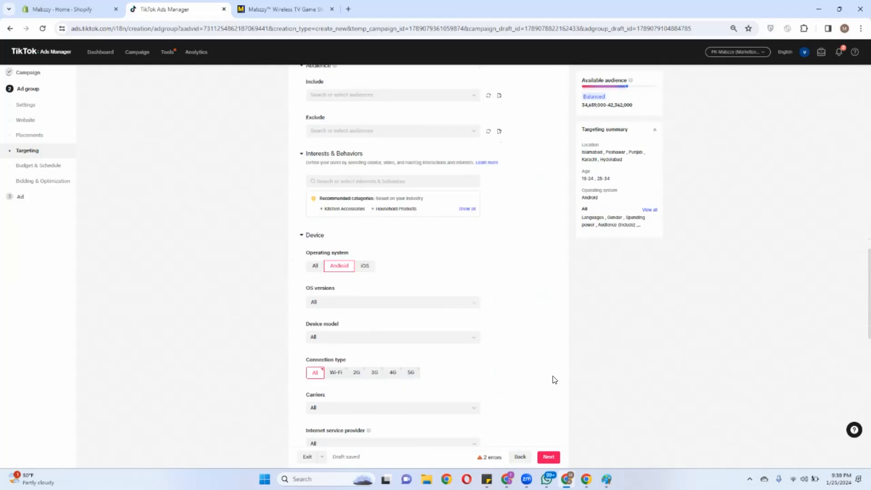
pyautogui.scroll(-5, 554, 379)
pyautogui.click(549, 457)
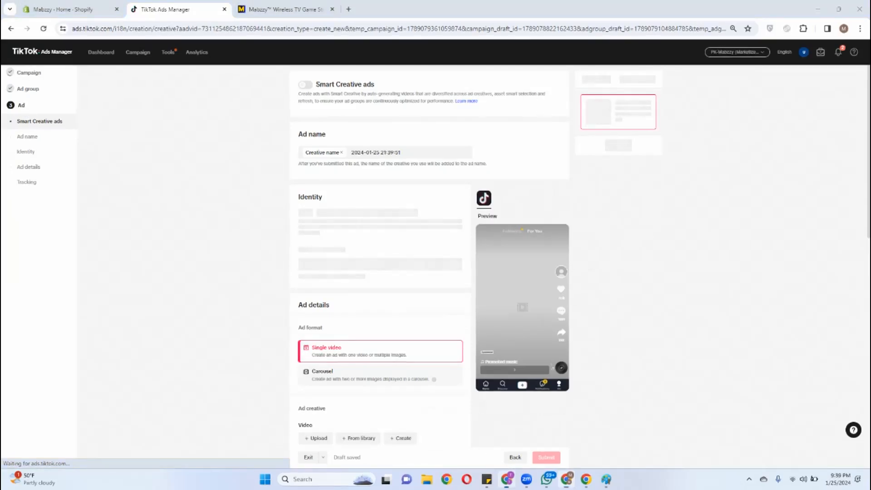
# Bring up the Google Slides window showing the Facebook/Tiktok Ads Structure slide.
pyautogui.click(506, 479)
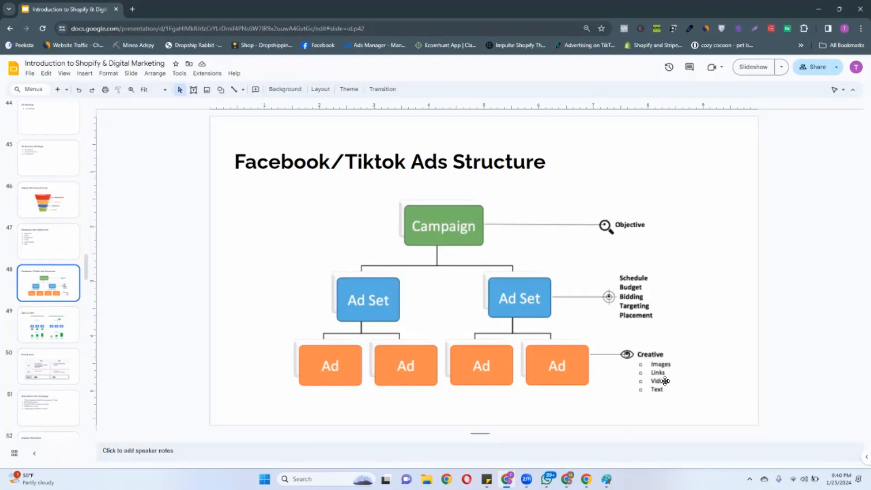
# Minimise the Google Slides window to get back to the TikTok ad setup page.
pyautogui.click(814, 8)
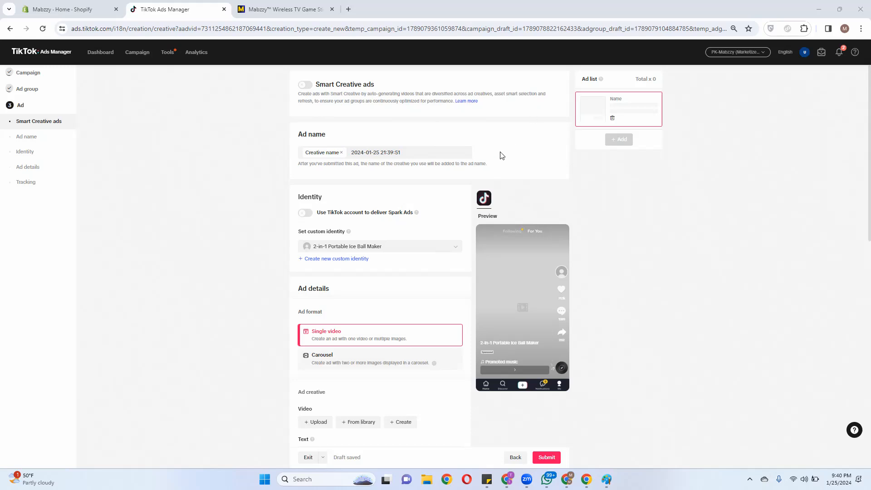
# Turn Smart Creative ads on, then switch them back off.
pyautogui.click(305, 85)
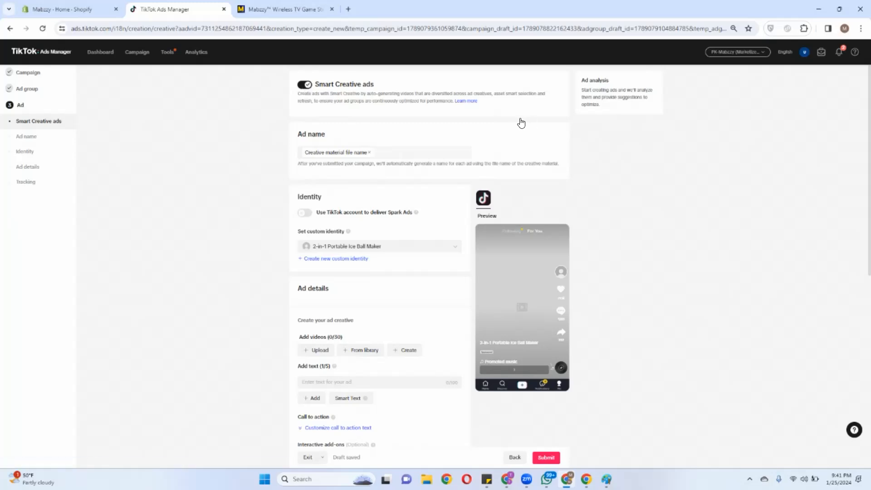
pyautogui.click(296, 86)
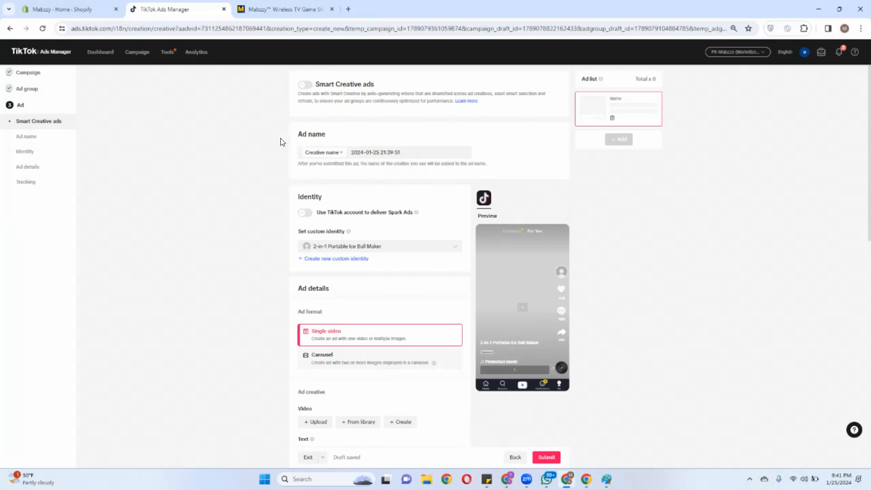
pyautogui.scroll(-1, 312, 125)
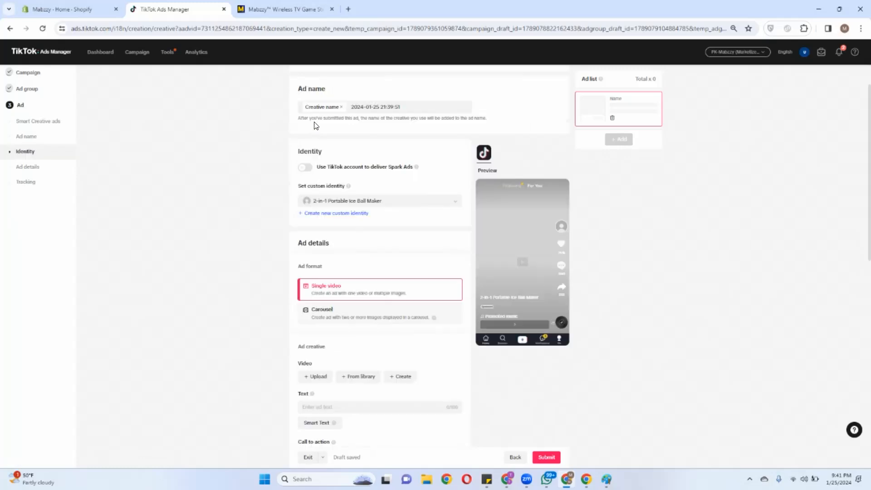
pyautogui.scroll(1, 356, 148)
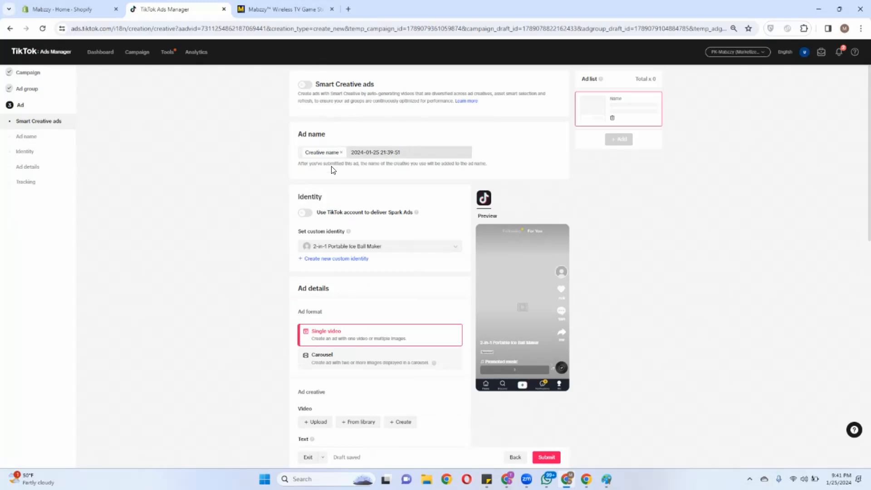
pyautogui.doubleClick(310, 197)
pyautogui.click(384, 396)
# View slide 37, Type of Tik Tok Ads, in Google Slides, then return to Ads Manager.
pyautogui.click(507, 478)
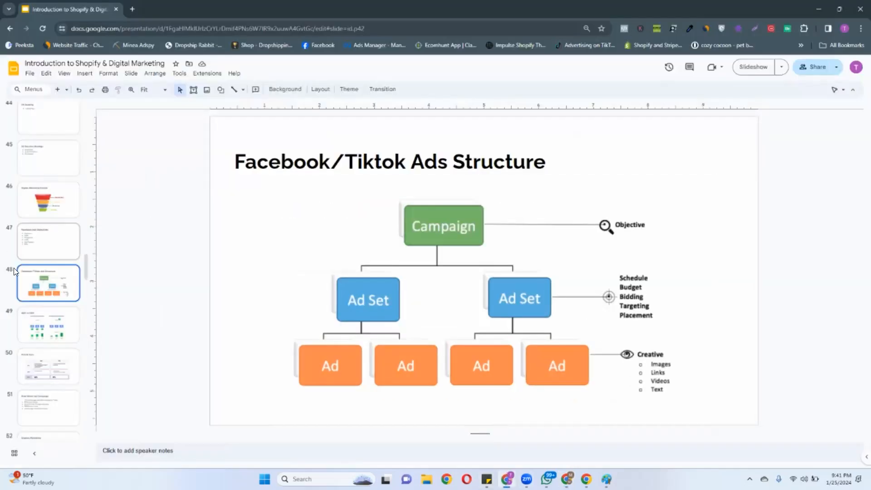
pyautogui.scroll(5, 28, 263)
pyautogui.scroll(2, 33, 253)
pyautogui.click(45, 187)
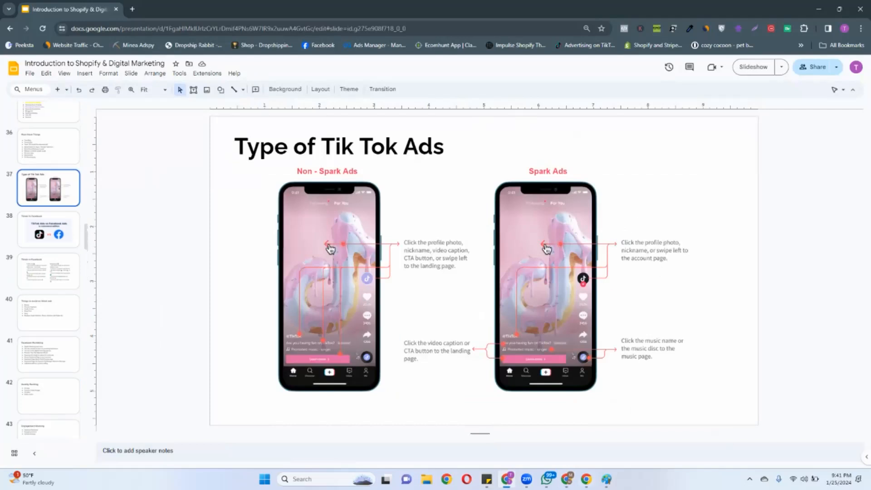
pyautogui.moveTo(568, 479)
pyautogui.click(566, 435)
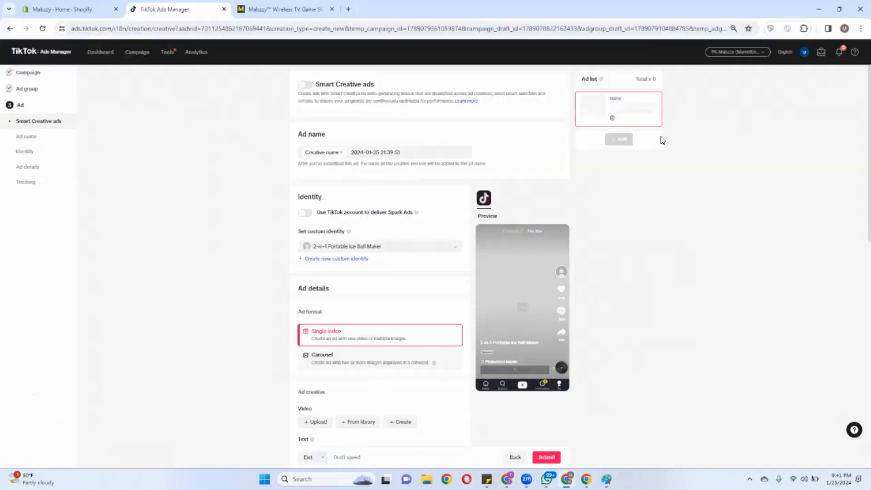
pyautogui.click(304, 216)
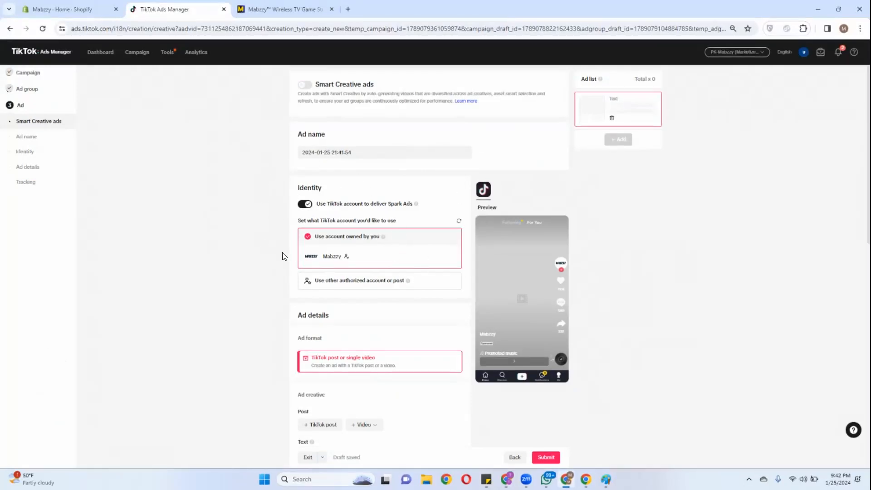
pyautogui.moveTo(345, 262)
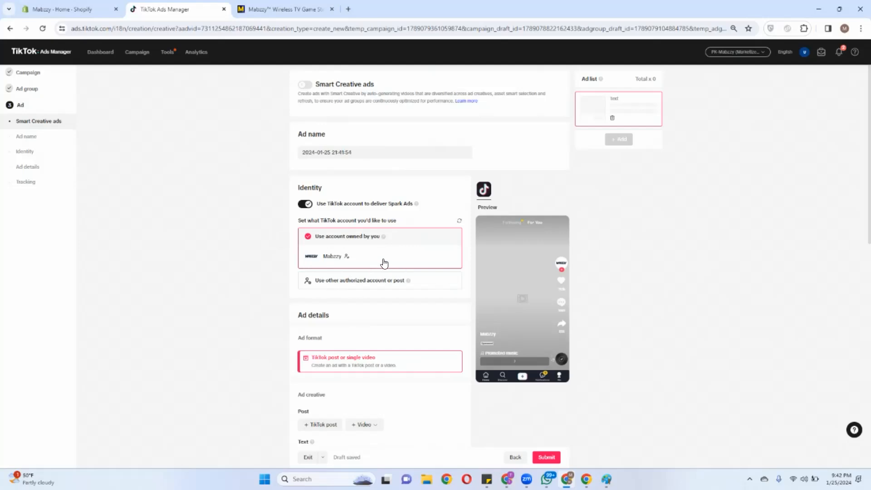
pyautogui.scroll(-2, 383, 259)
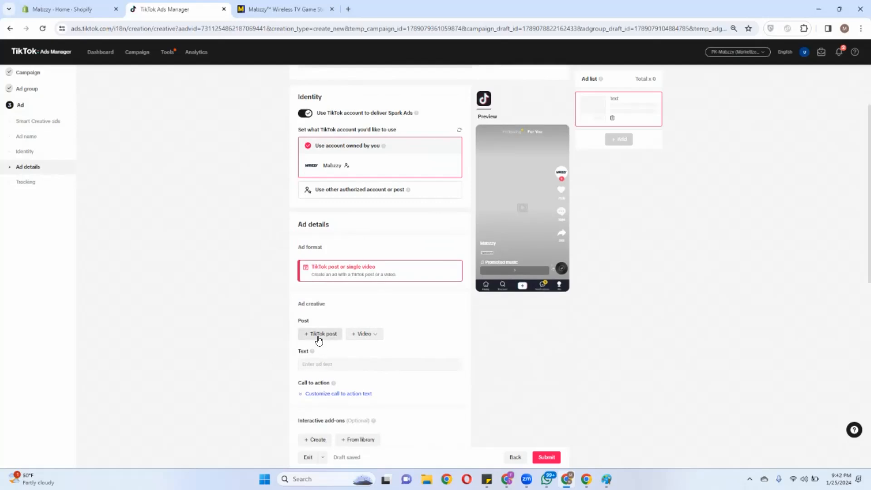
pyautogui.click(367, 334)
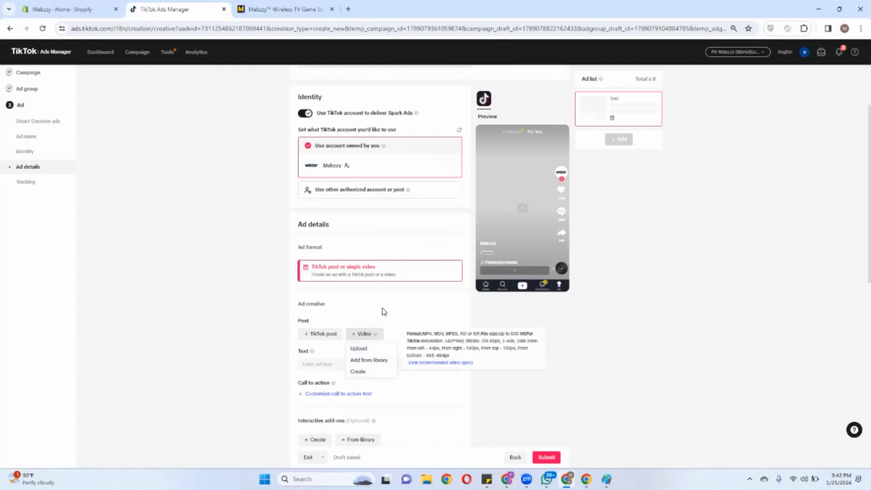
pyautogui.scroll(2, 392, 313)
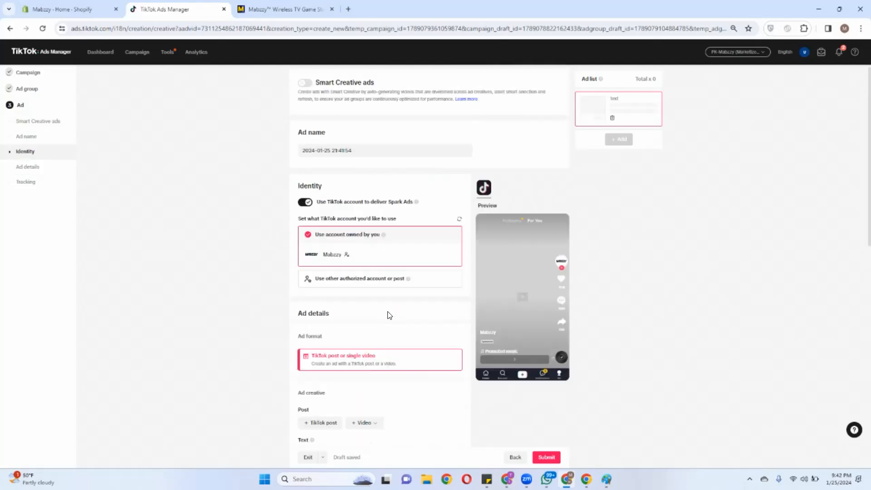
pyautogui.click(306, 202)
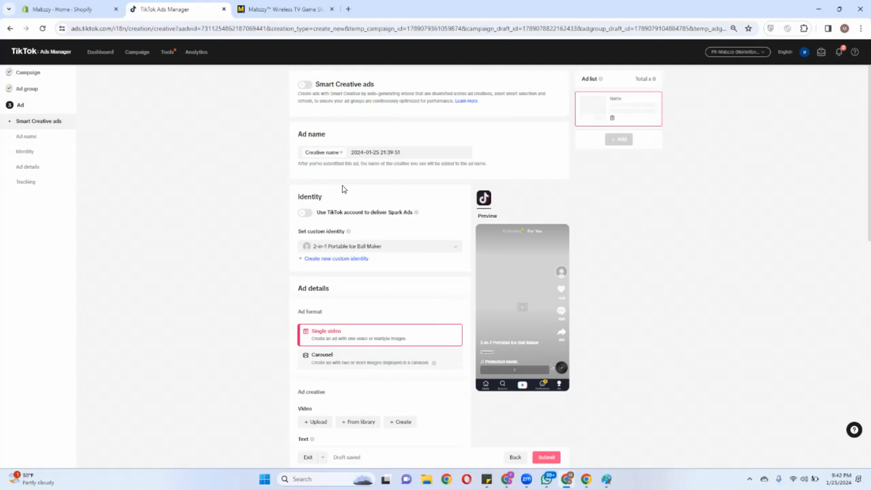
# Create a custom identity named 'Wireless TV Game Stick' and use it as the ad's identity.
pyautogui.click(449, 252)
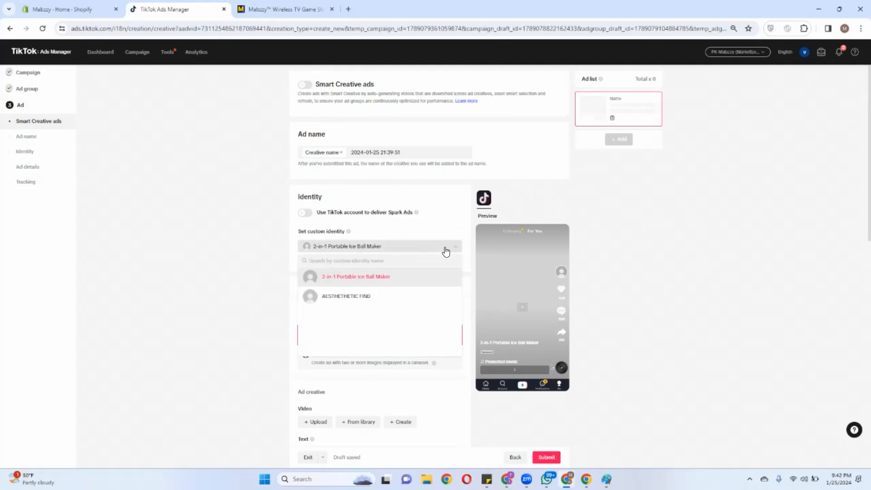
pyautogui.click(445, 198)
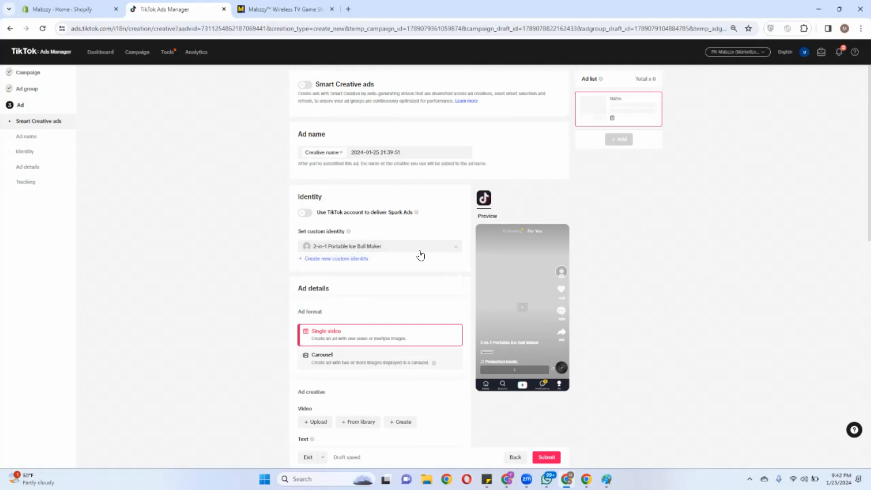
pyautogui.click(350, 259)
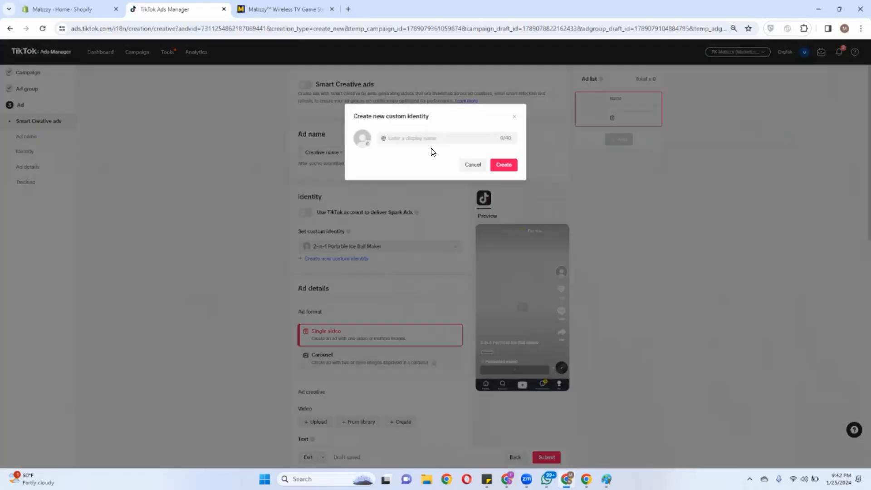
pyautogui.click(415, 139)
pyautogui.write('Wireless TV Game Stick')
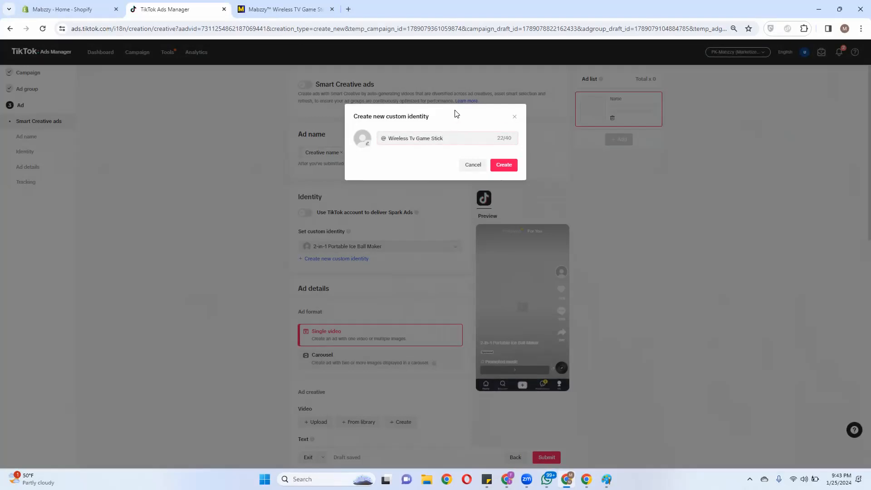
pyautogui.click(514, 166)
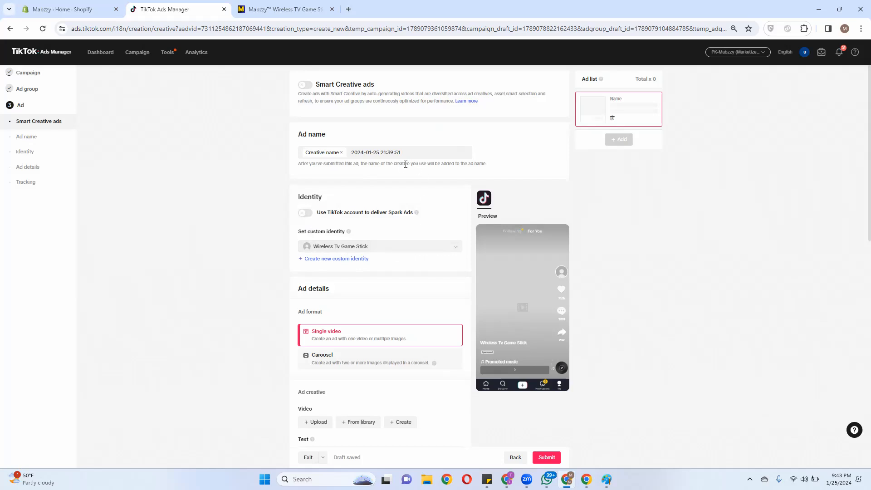
pyautogui.click(304, 213)
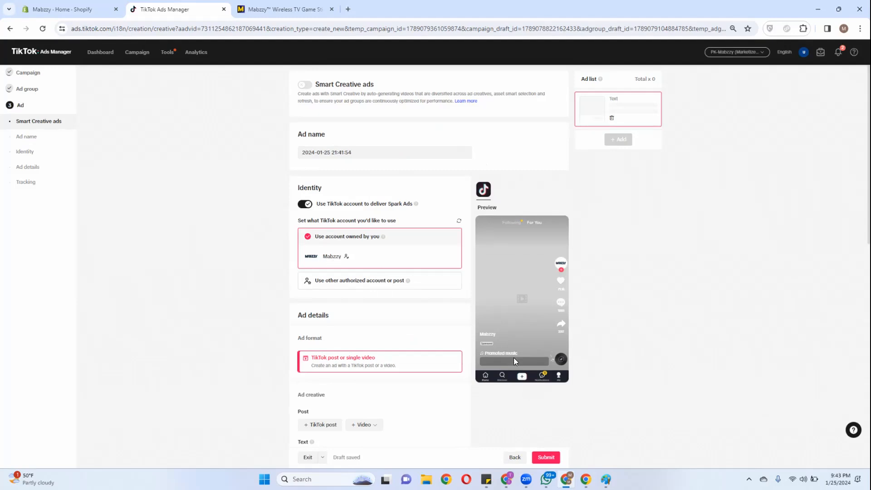
pyautogui.click(304, 204)
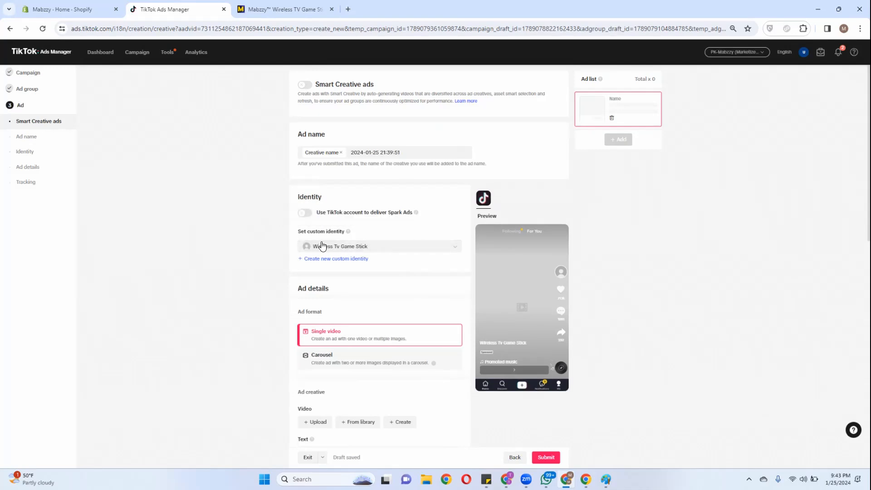
pyautogui.scroll(-2, 392, 252)
pyautogui.scroll(1, 390, 248)
pyautogui.click(307, 170)
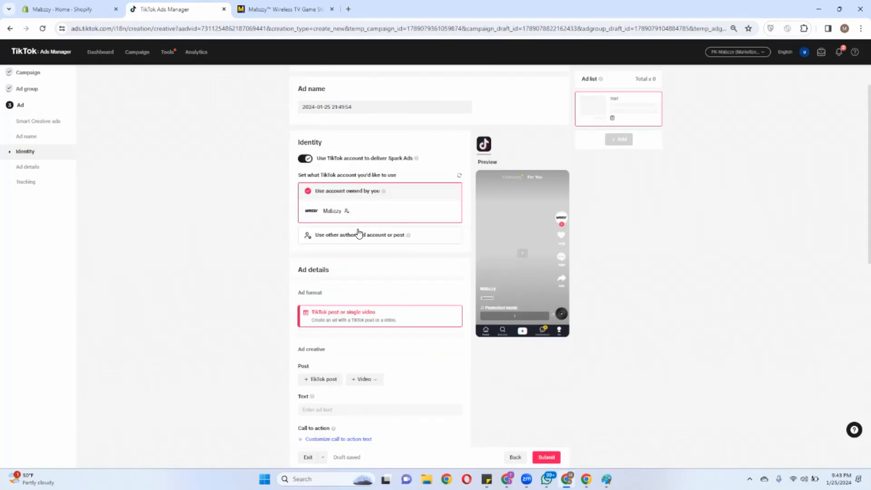
pyautogui.tripleClick(378, 192)
pyautogui.moveTo(381, 192)
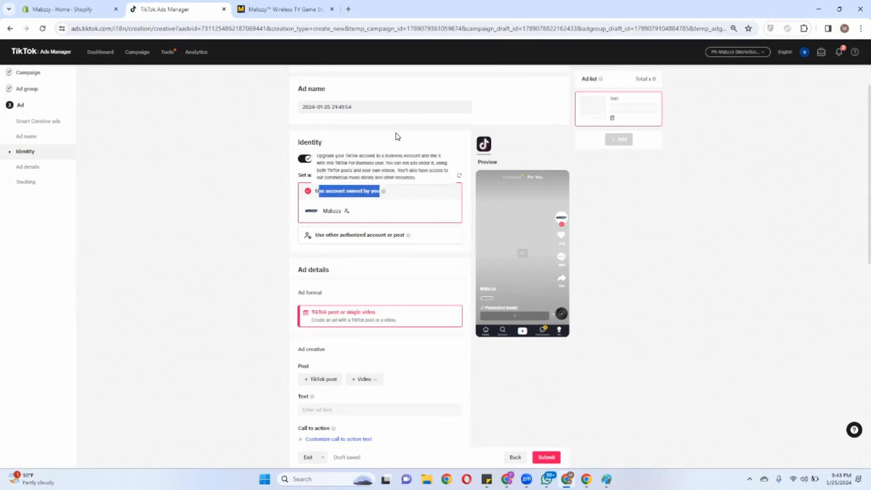
pyautogui.click(386, 139)
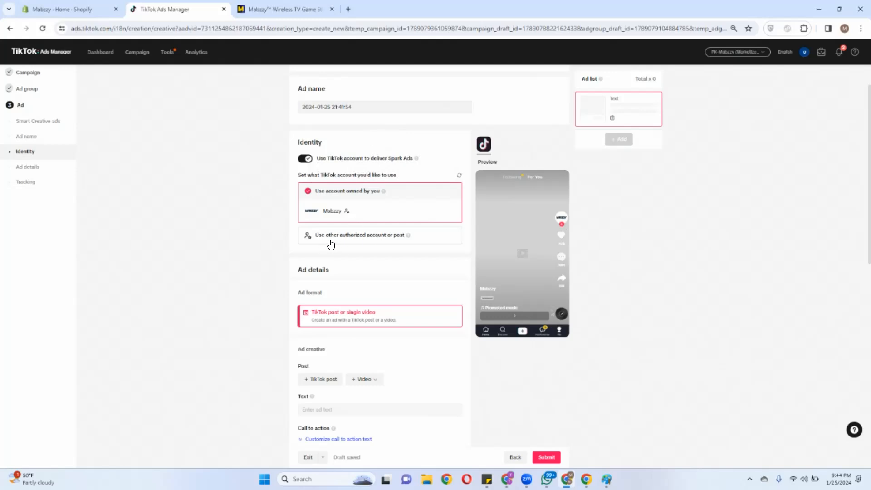
pyautogui.click(367, 236)
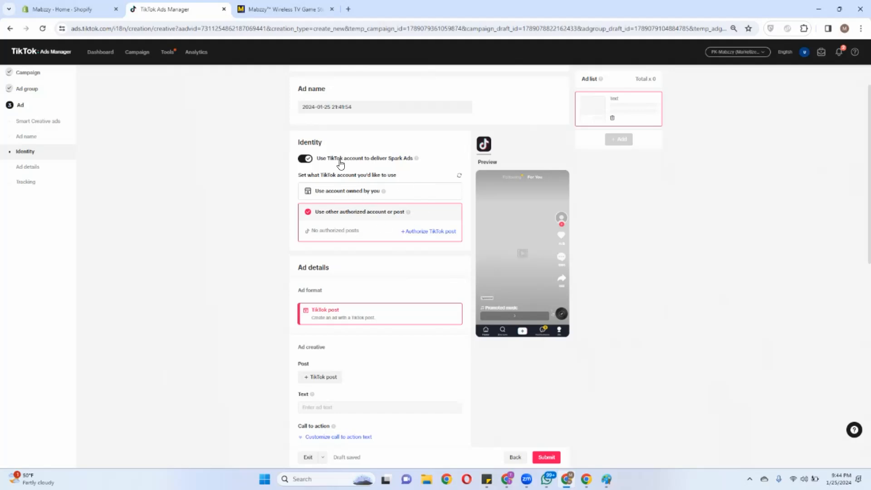
pyautogui.click(344, 191)
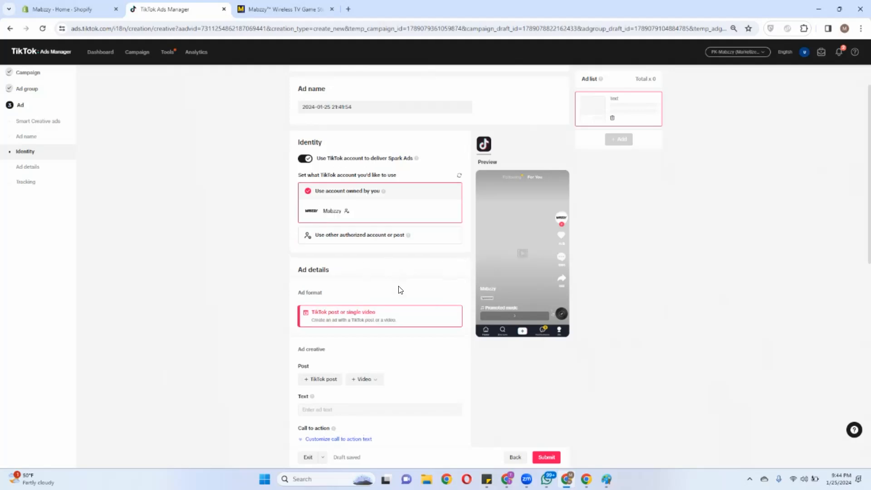
pyautogui.scroll(-2, 306, 251)
pyautogui.scroll(-2, 354, 265)
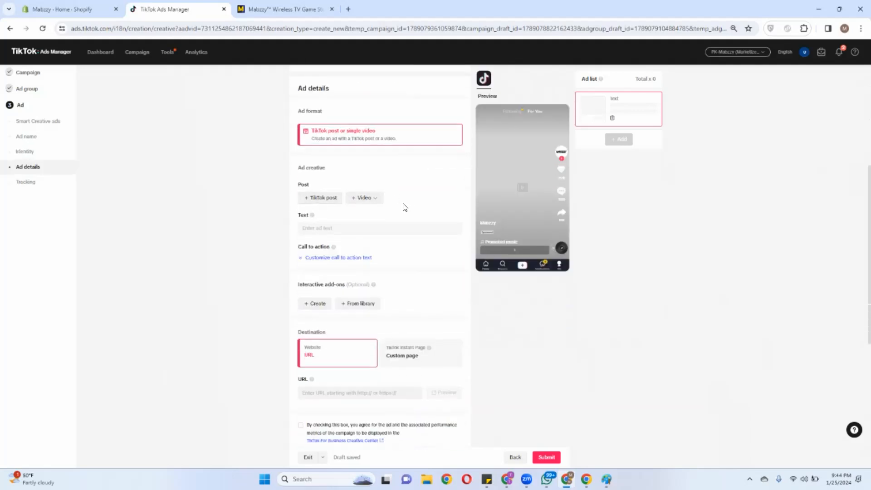
pyautogui.scroll(5, 405, 207)
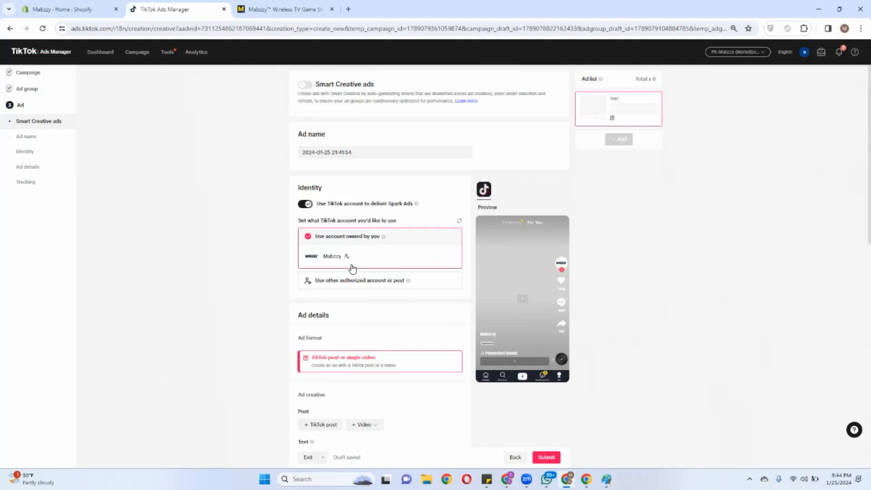
pyautogui.scroll(-3, 358, 288)
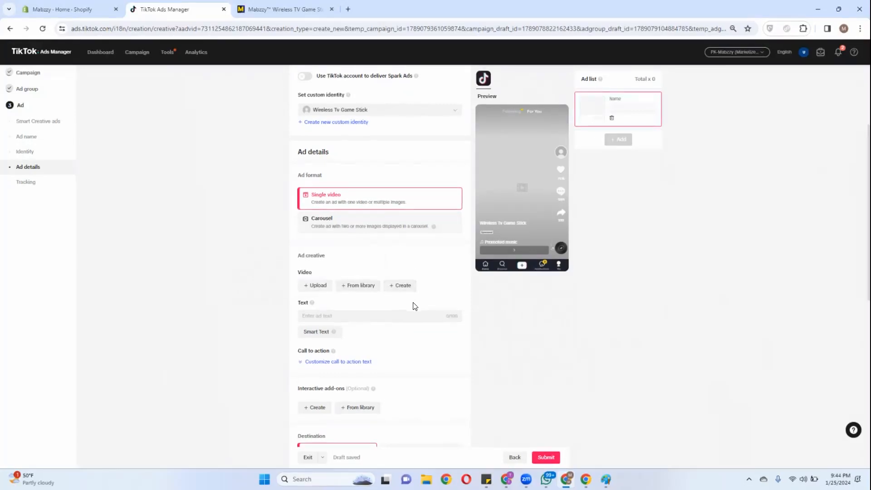
pyautogui.scroll(-2, 413, 306)
# Set the ad text to the suggested 'BUY NOW UPTO 50% OFF + FREE SHIPPING!'.
pyautogui.click(344, 227)
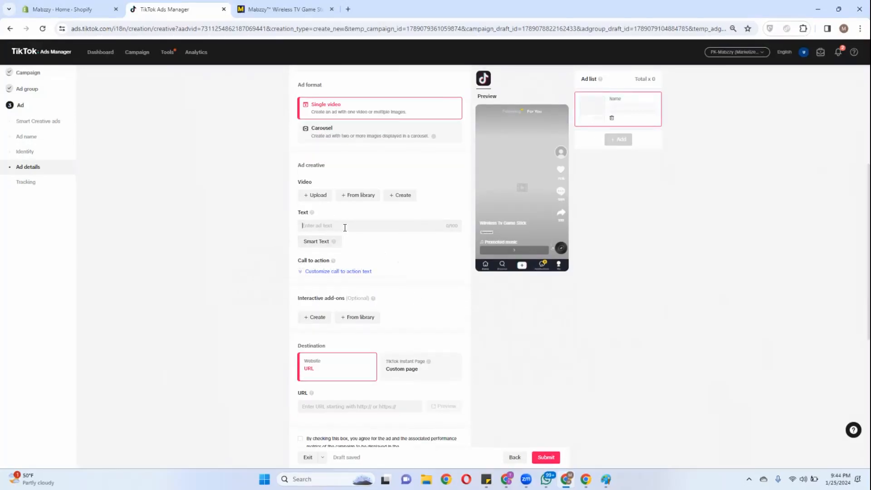
pyautogui.write('Free Shipping')
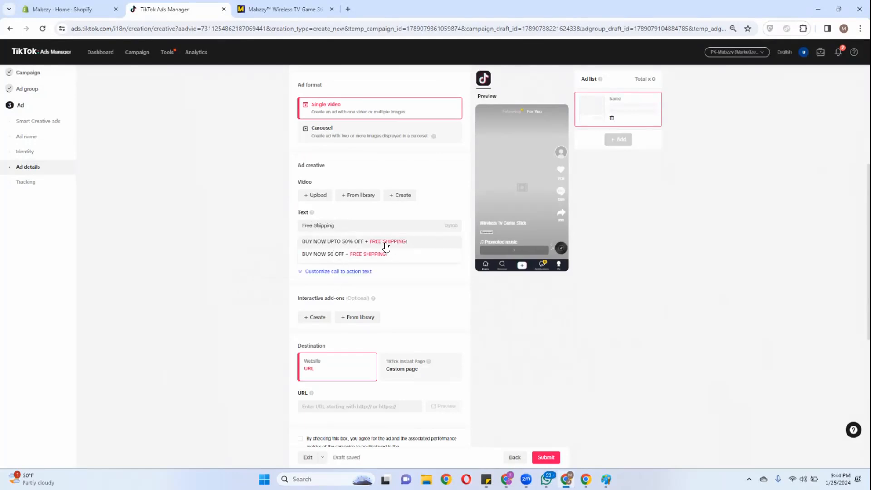
pyautogui.click(358, 244)
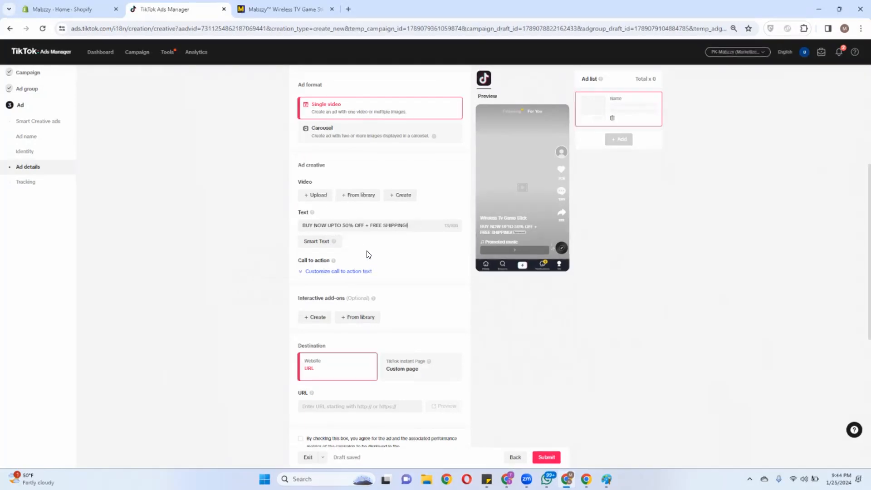
# Switch the call to action to Standard and choose Shop now.
pyautogui.click(337, 271)
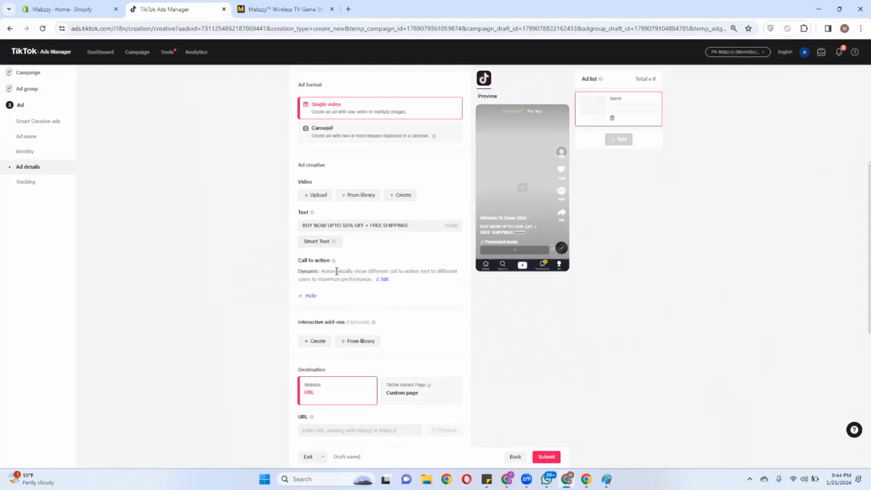
pyautogui.click(382, 279)
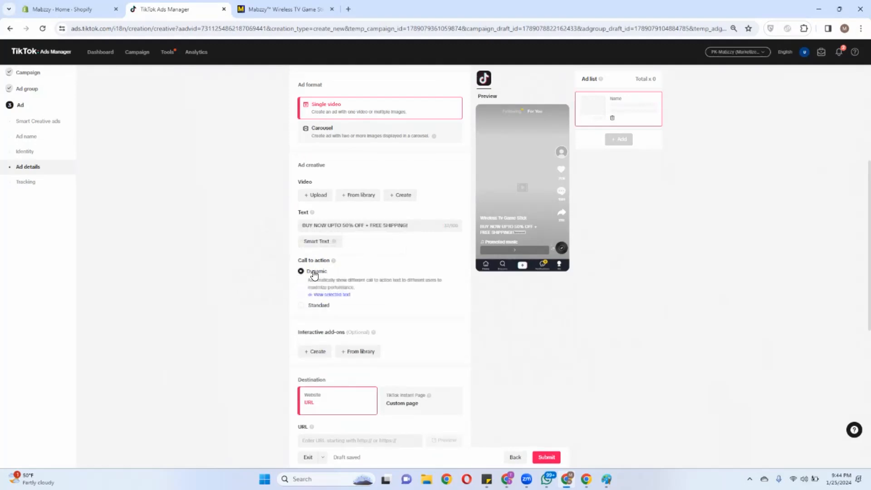
pyautogui.click(302, 305)
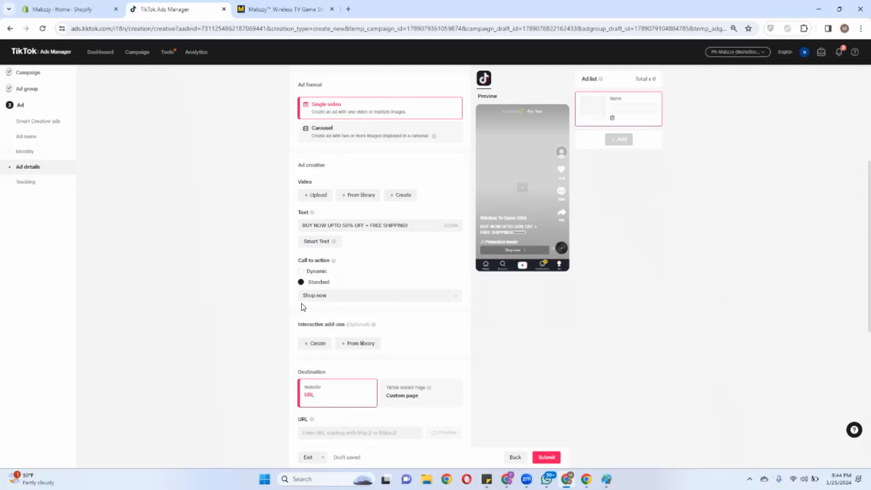
pyautogui.click(349, 295)
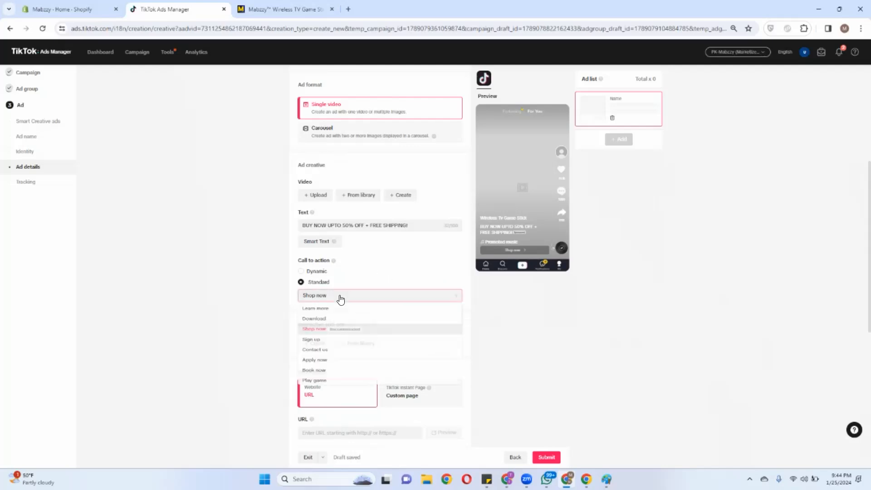
pyautogui.click(362, 335)
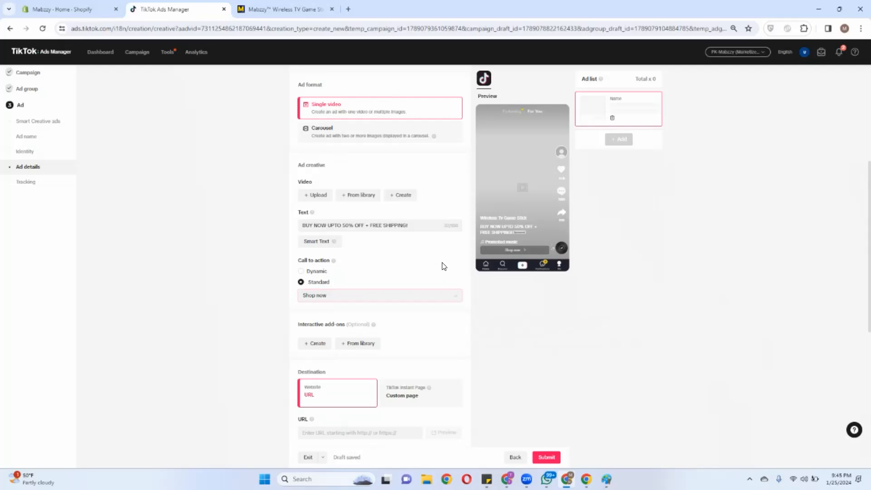
pyautogui.scroll(-2, 442, 273)
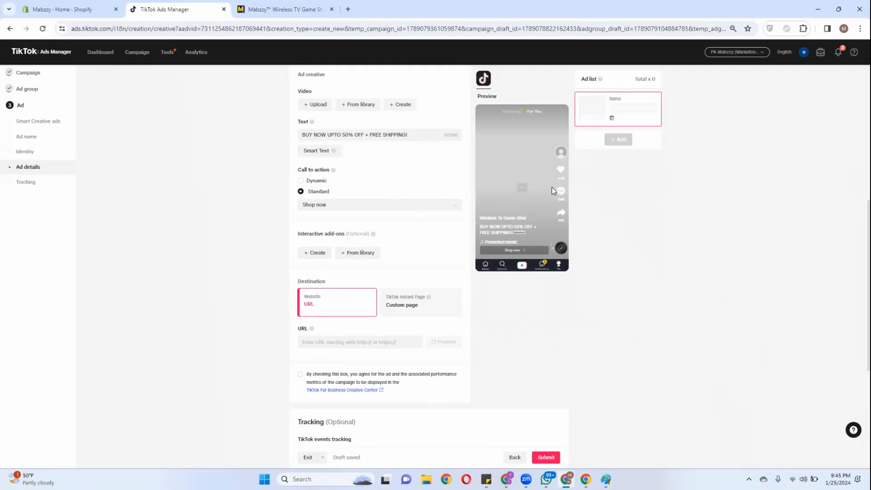
pyautogui.click(314, 254)
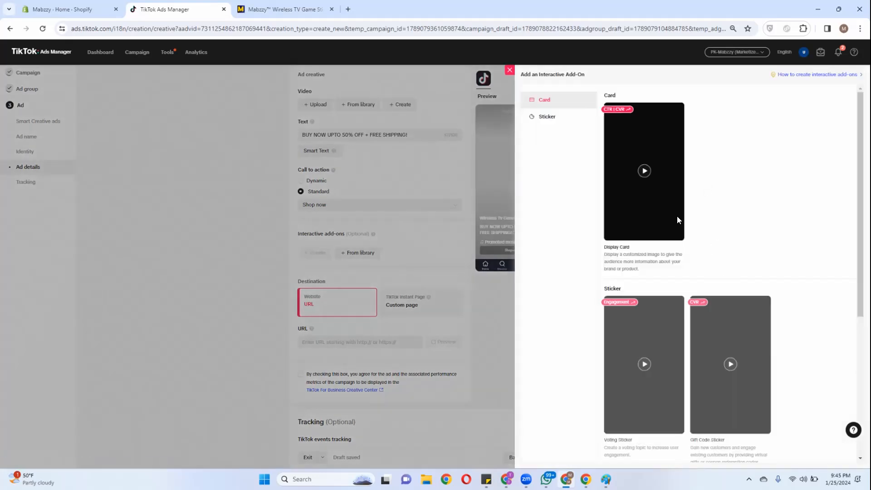
pyautogui.moveTo(652, 177)
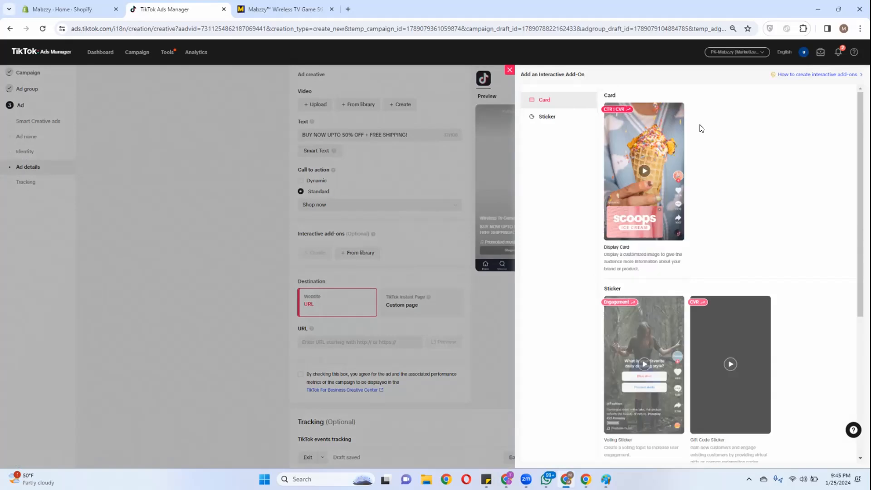
pyautogui.scroll(-2, 694, 216)
pyautogui.moveTo(655, 293)
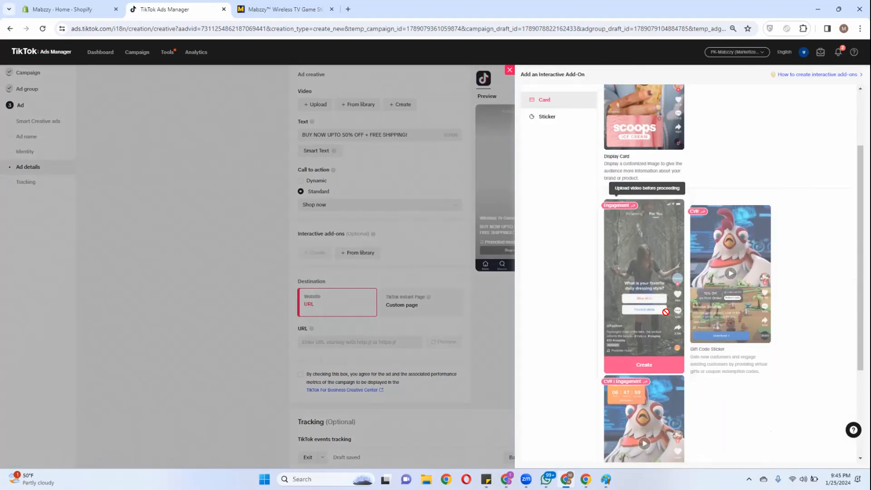
pyautogui.moveTo(709, 308)
pyautogui.scroll(-2, 622, 317)
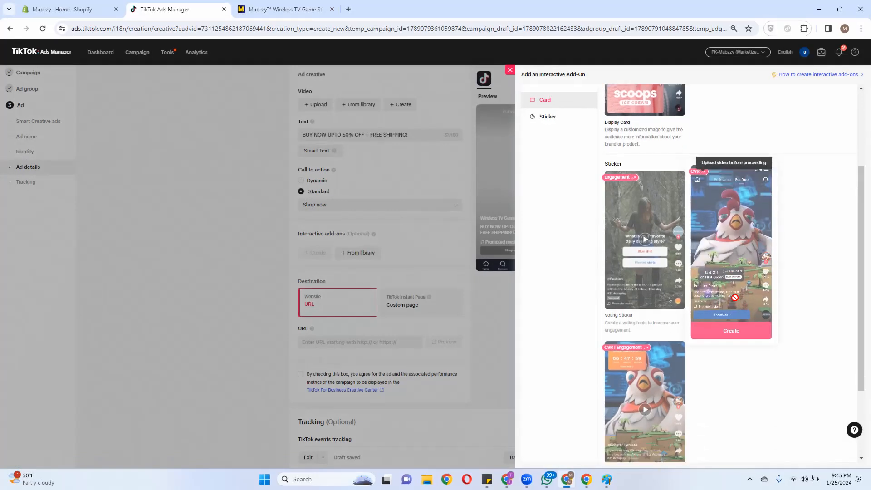
pyautogui.moveTo(621, 318)
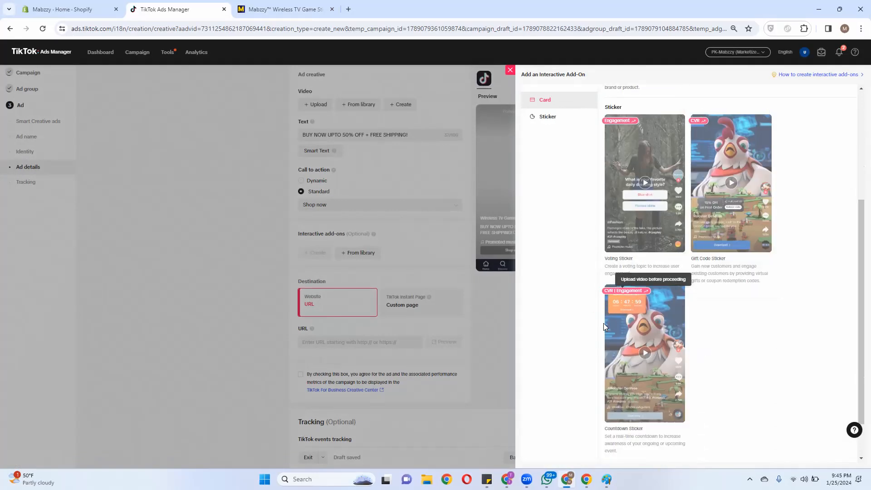
pyautogui.click(510, 69)
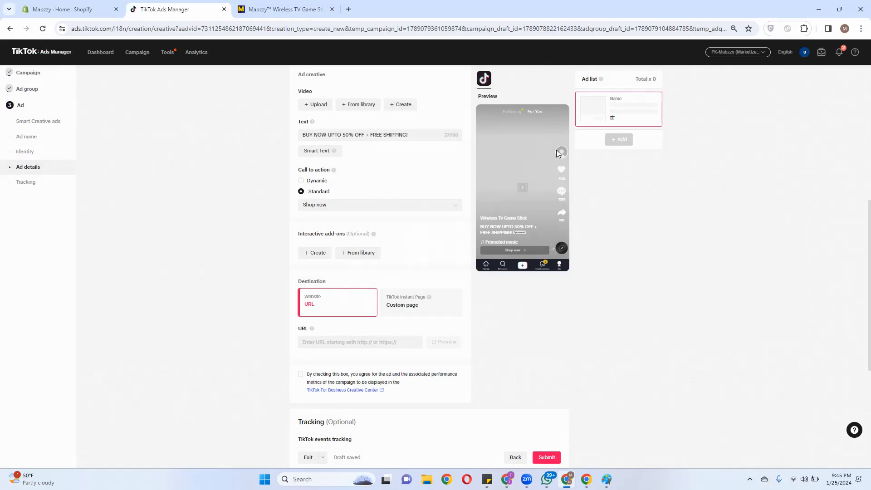
pyautogui.scroll(-1, 416, 230)
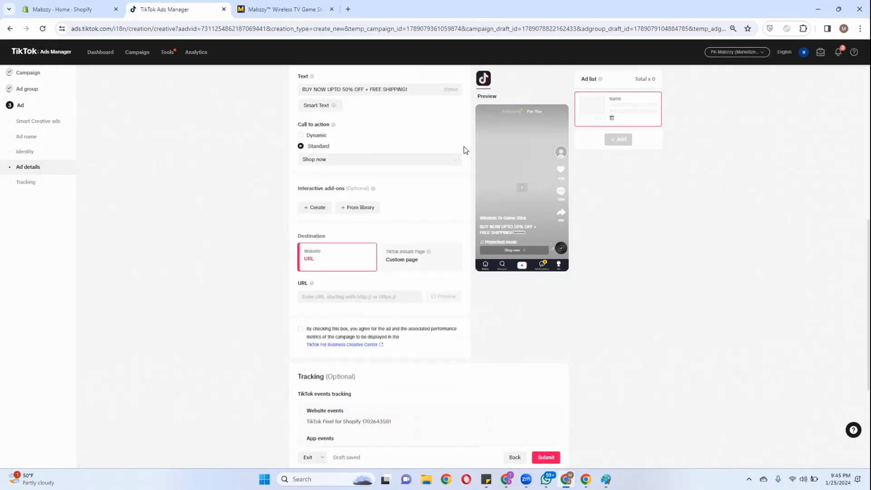
pyautogui.click(396, 258)
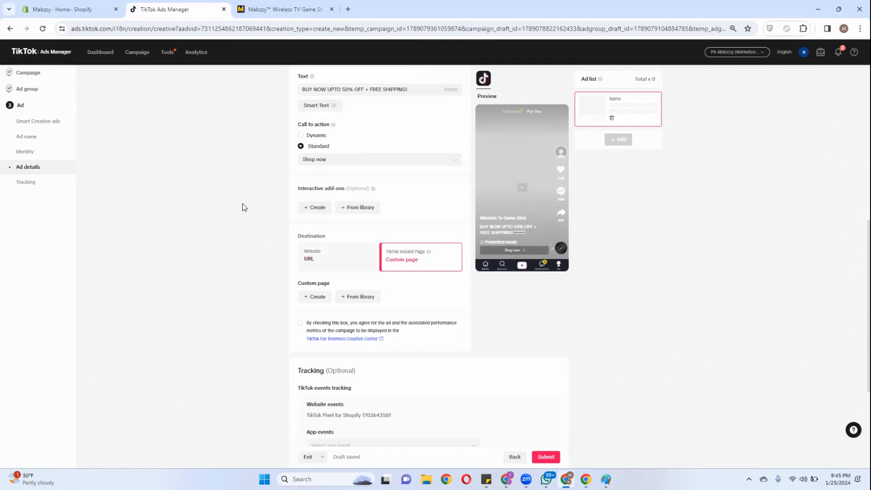
pyautogui.click(316, 298)
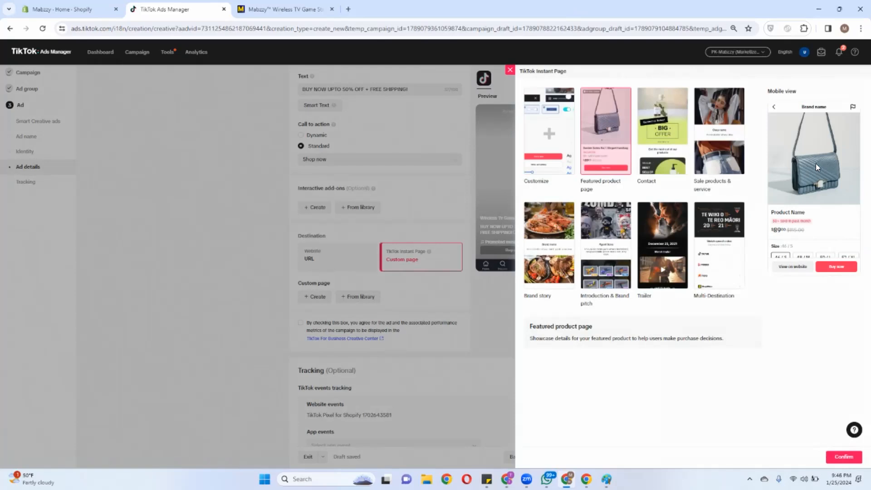
pyautogui.click(510, 71)
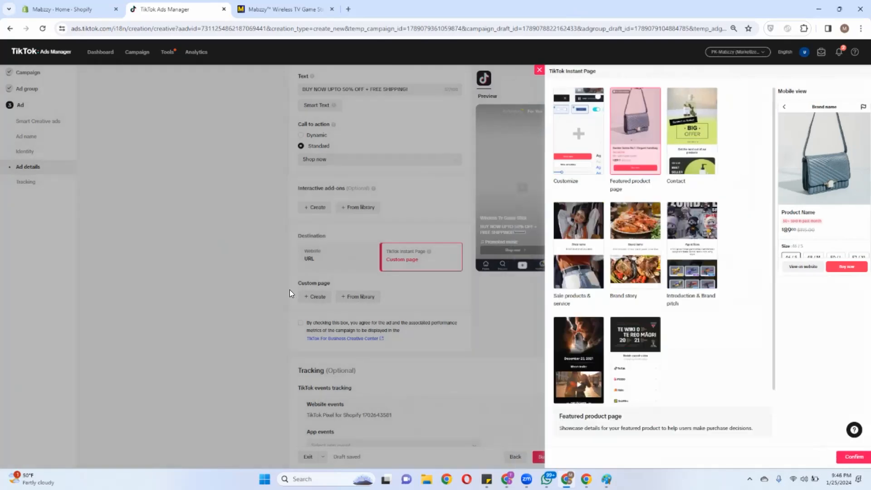
pyautogui.click(311, 256)
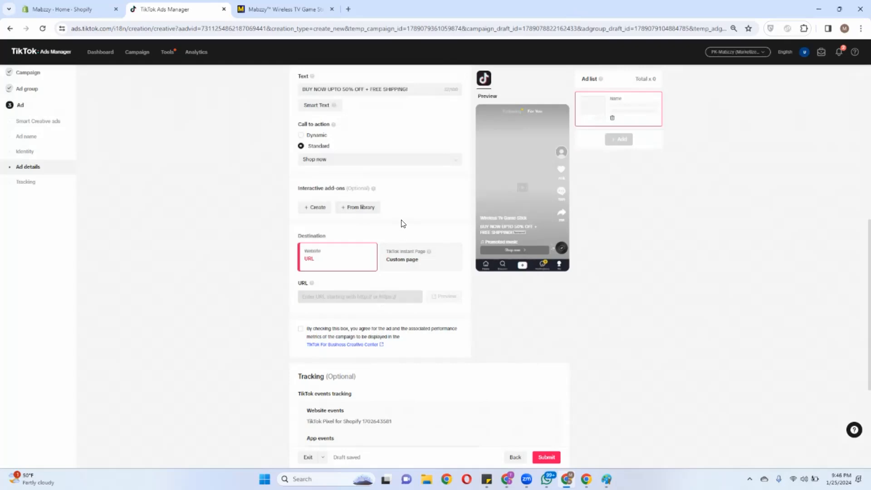
# Fill the destination URL with the saved mabzzy.com product link.
pyautogui.click(352, 298)
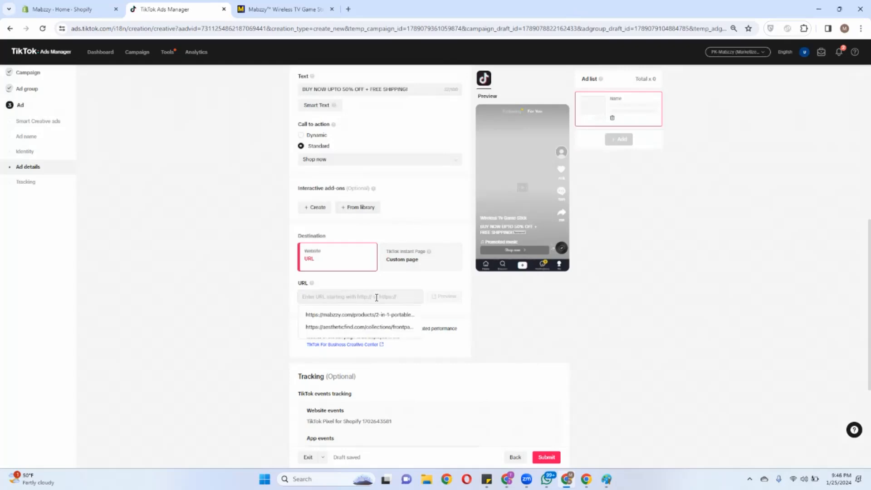
pyautogui.click(265, 6)
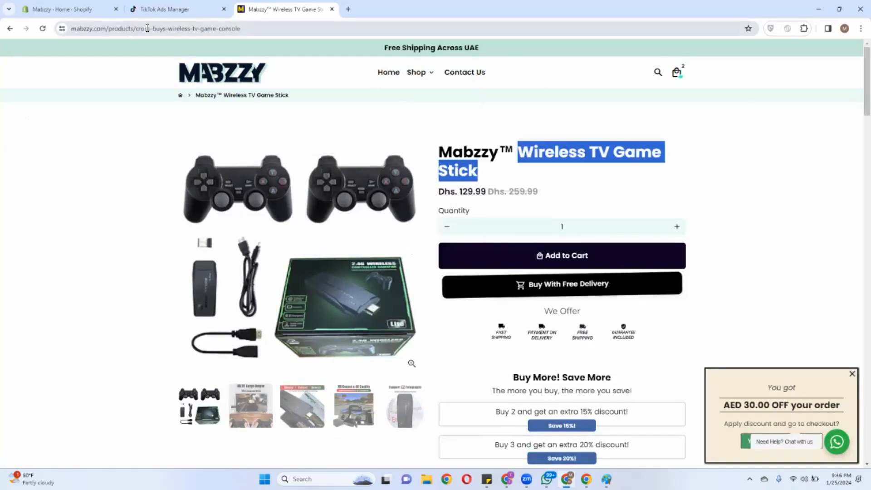
pyautogui.click(127, 32)
pyautogui.click(145, 8)
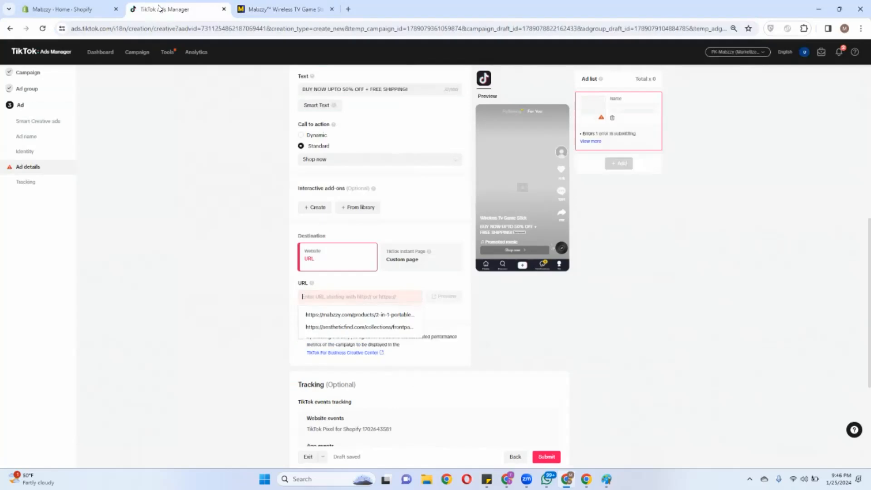
pyautogui.click(350, 299)
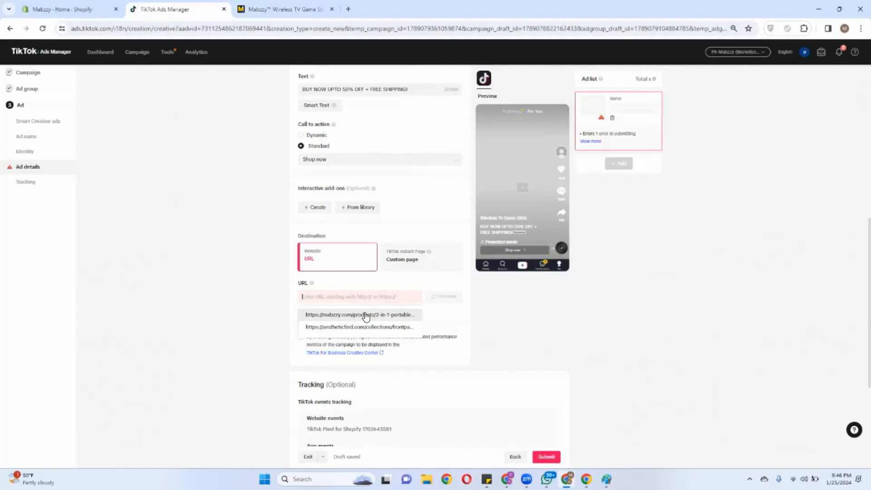
pyautogui.click(367, 314)
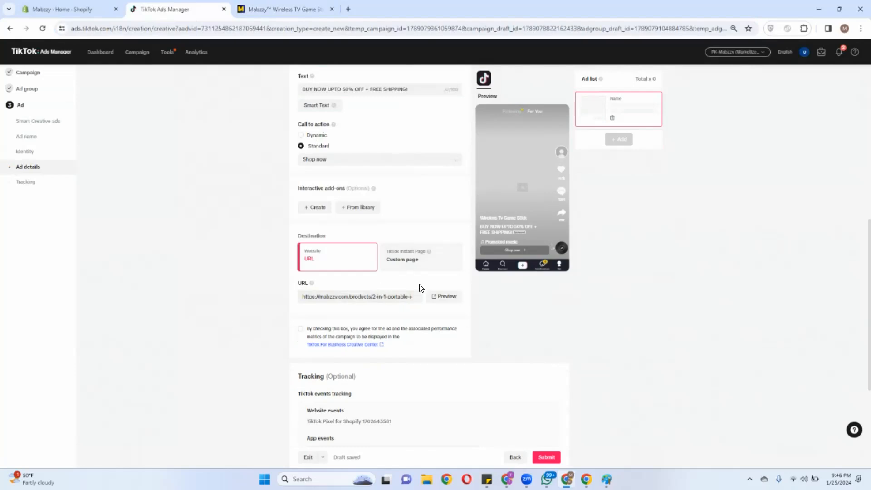
# Tick the agreement to display the ad in Creative Center.
pyautogui.scroll(-3, 471, 330)
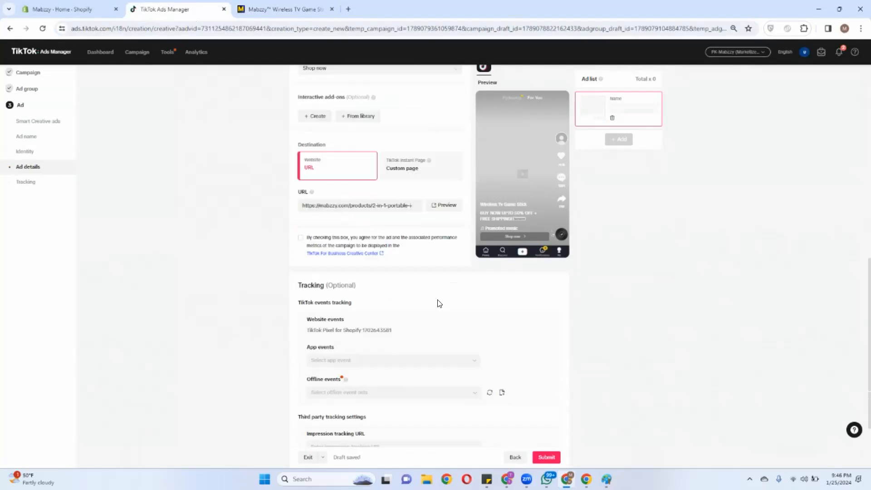
pyautogui.moveTo(296, 257); pyautogui.dragTo(394, 257)
pyautogui.moveTo(296, 236); pyautogui.dragTo(406, 235)
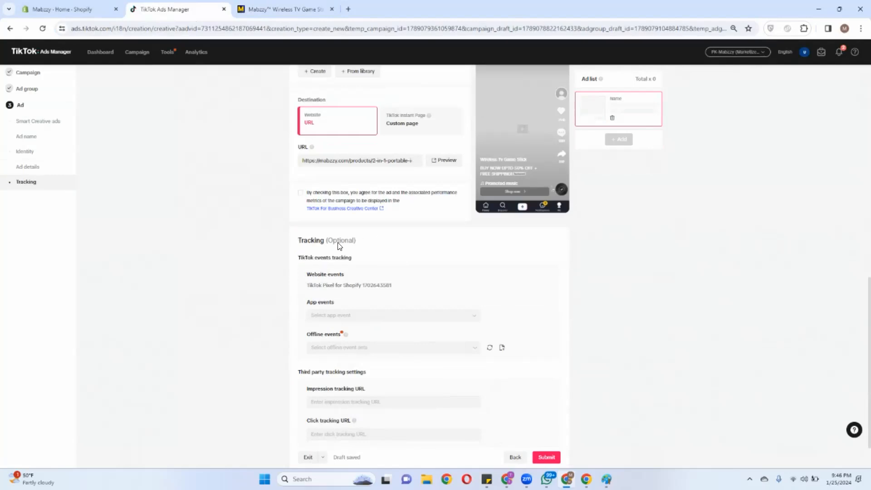
pyautogui.moveTo(301, 240); pyautogui.dragTo(370, 241)
pyautogui.click(387, 251)
pyautogui.click(301, 193)
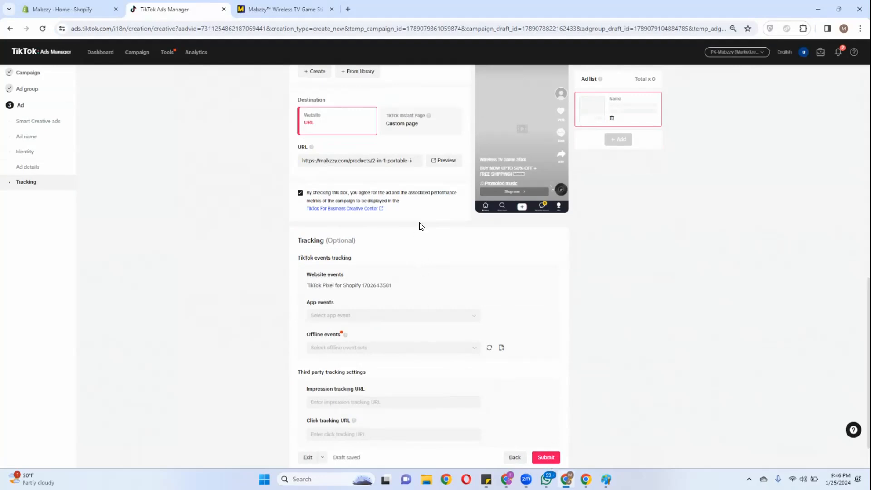
pyautogui.scroll(5, 451, 293)
pyautogui.scroll(6, 446, 301)
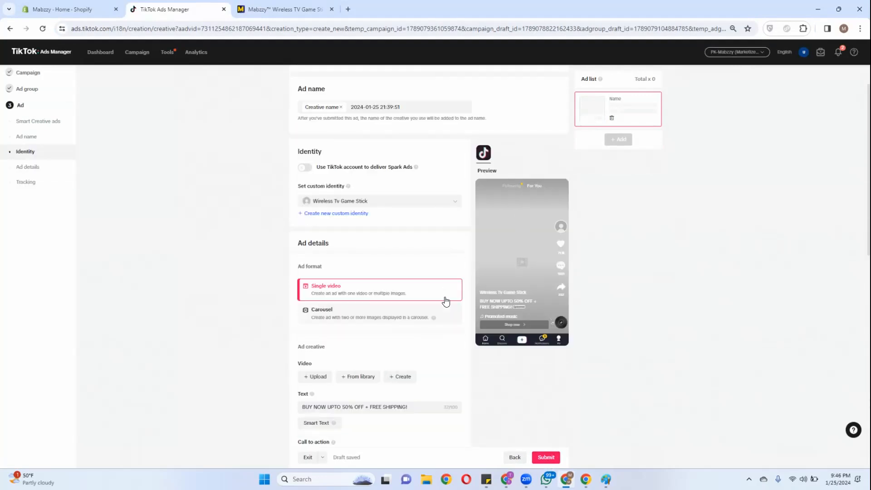
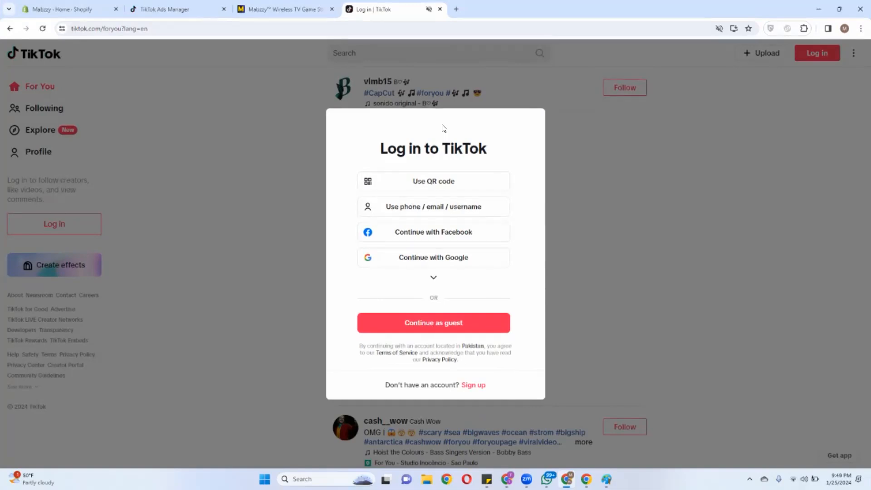
# Log in to TikTok with Continue with Google, using the store's Google account.
pyautogui.click(473, 386)
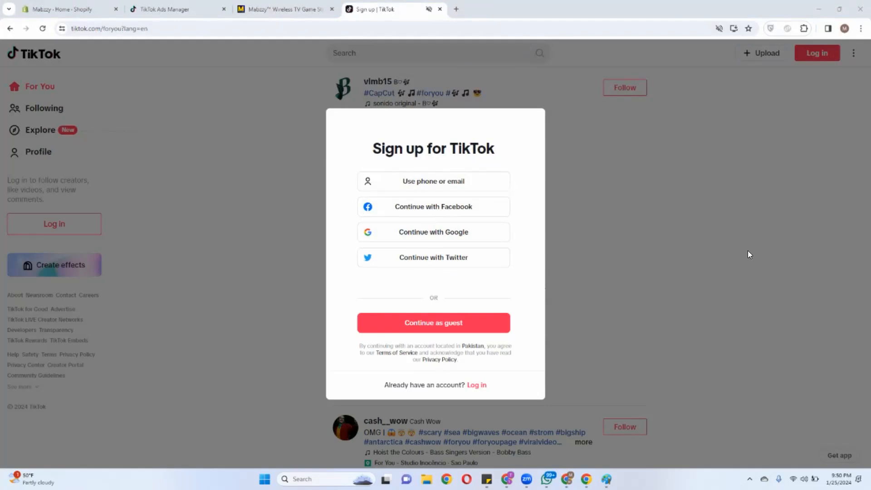
pyautogui.click(484, 385)
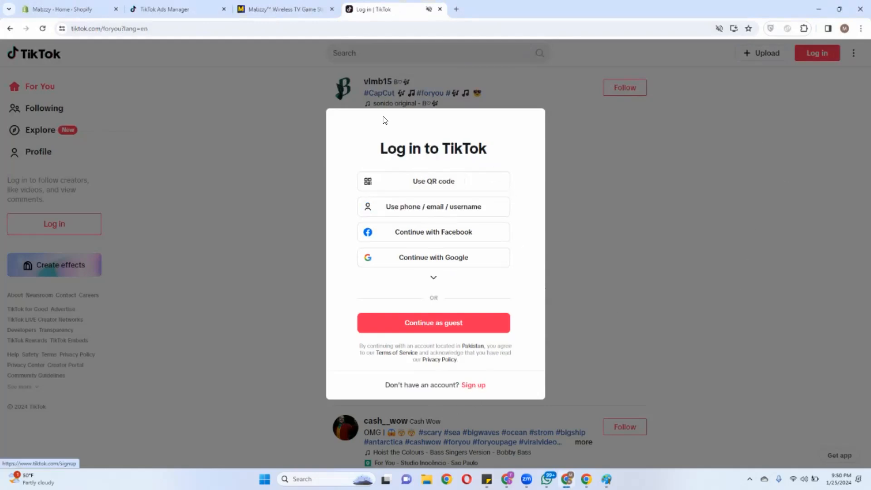
pyautogui.click(444, 259)
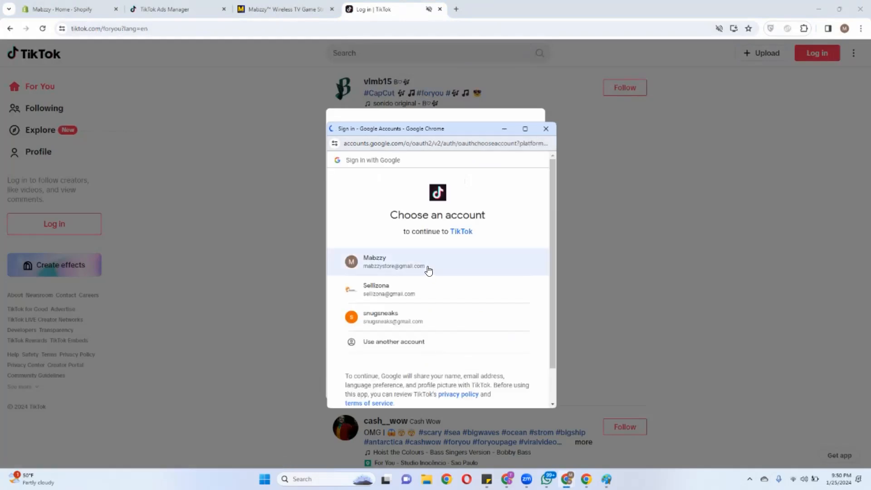
pyautogui.click(376, 262)
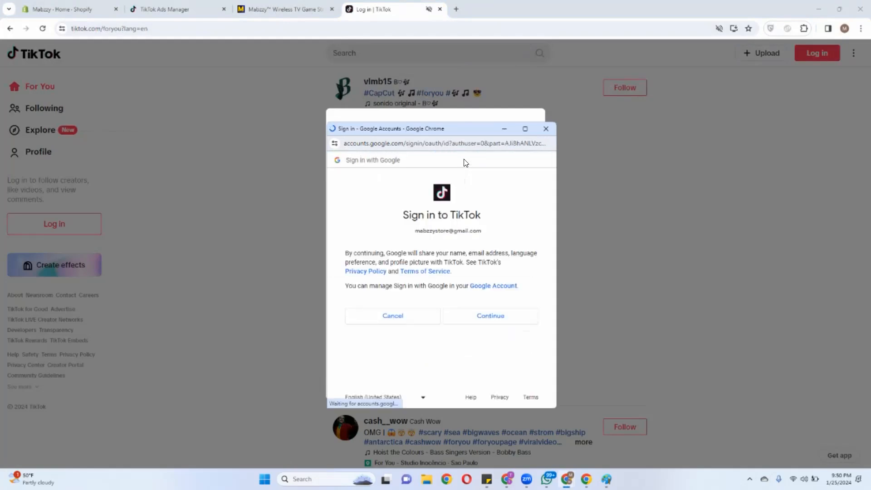
pyautogui.click(472, 318)
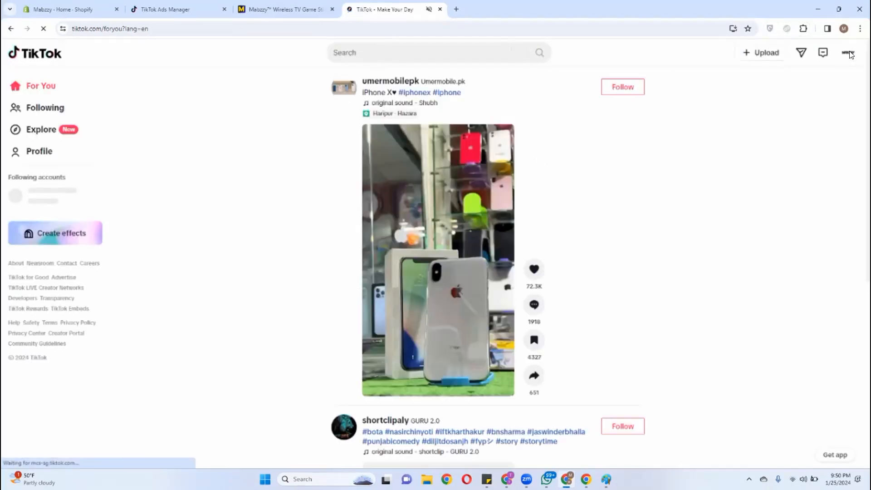
# In TikTok Settings, turn off Business account and confirm switching to a personal account.
pyautogui.moveTo(849, 53)
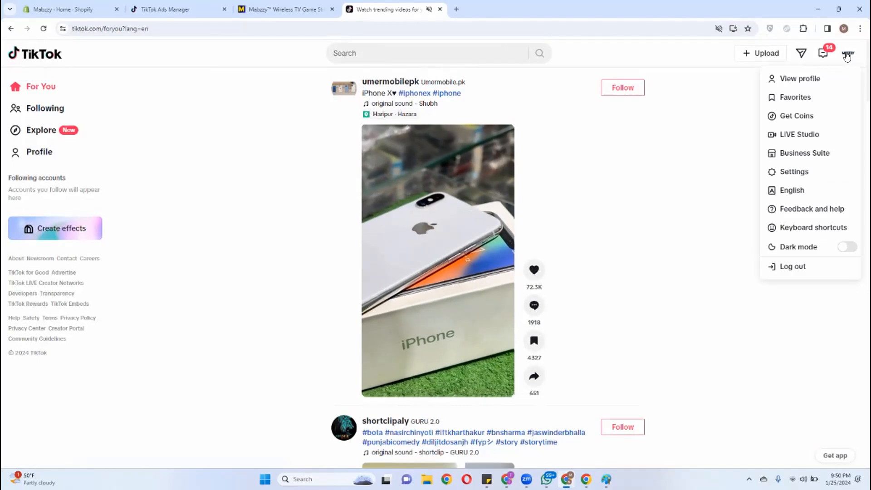
pyautogui.click(797, 174)
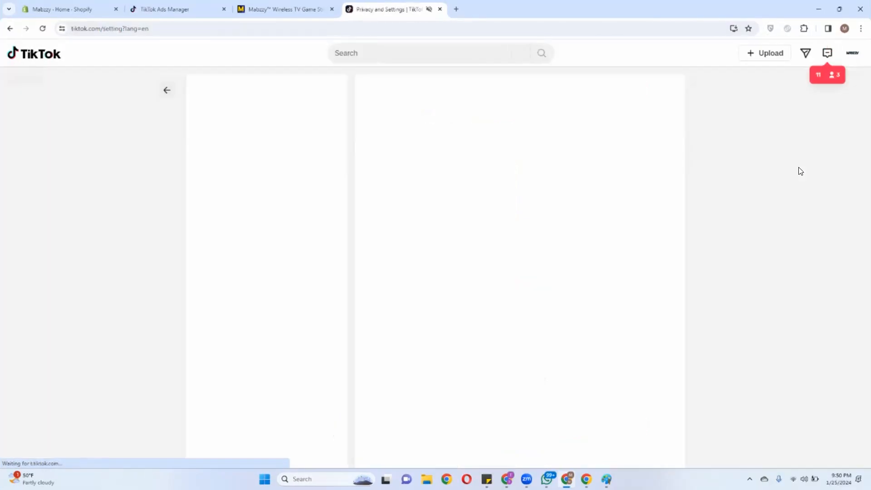
pyautogui.scroll(-4, 553, 253)
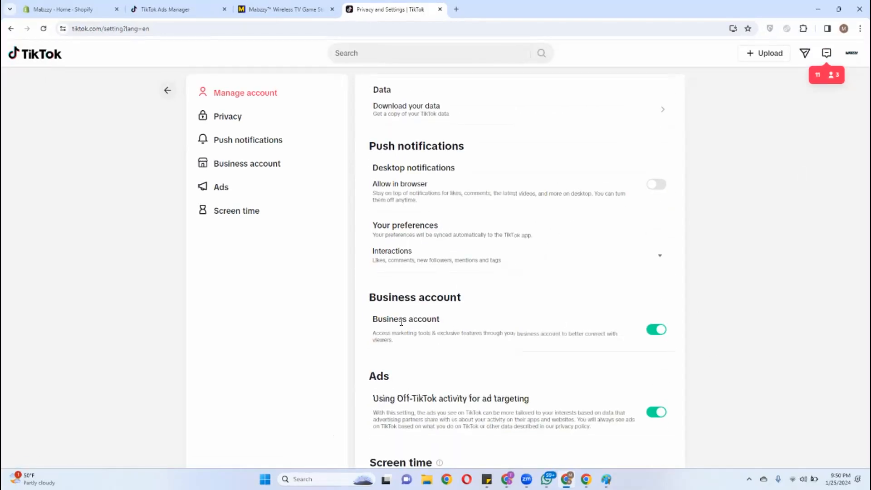
pyautogui.click(656, 330)
pyautogui.click(477, 287)
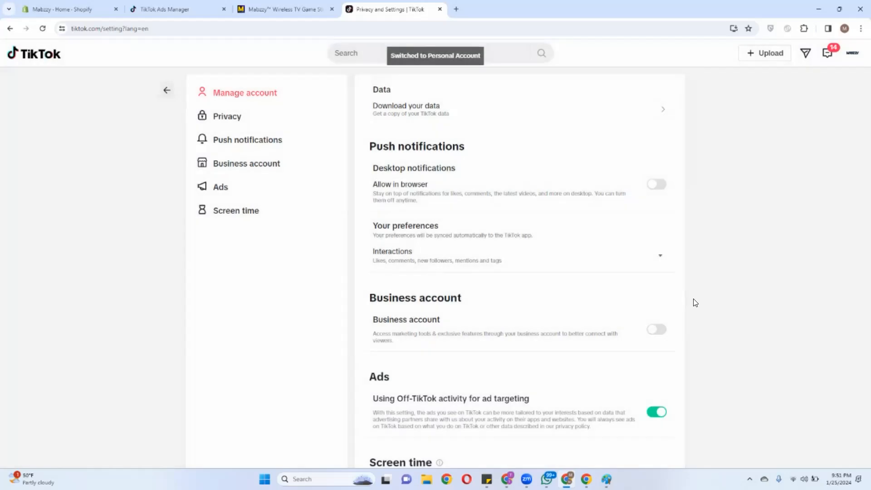
# Turn the Business account setting back on to start business onboarding.
pyautogui.scroll(5, 540, 317)
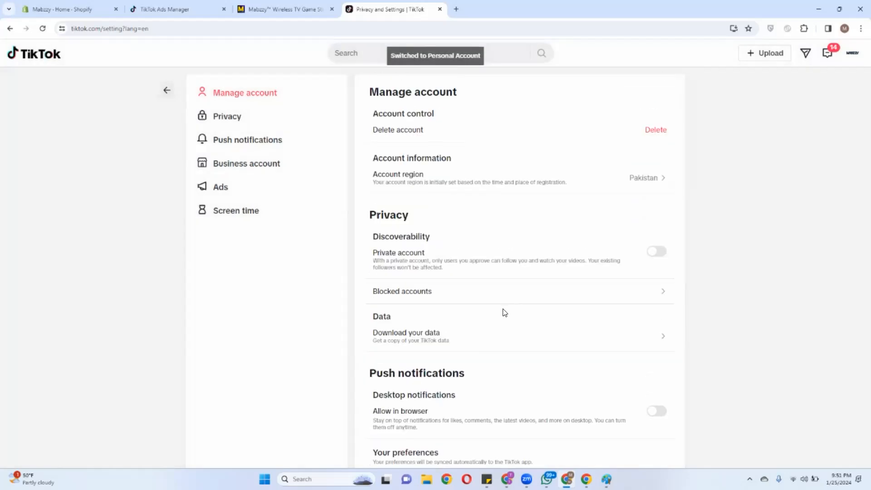
pyautogui.scroll(-3, 499, 218)
pyautogui.scroll(-4, 536, 297)
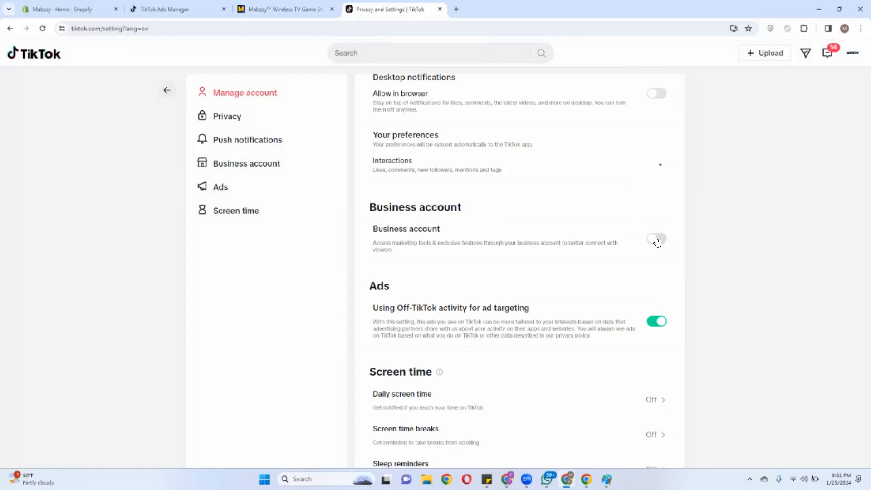
pyautogui.click(657, 239)
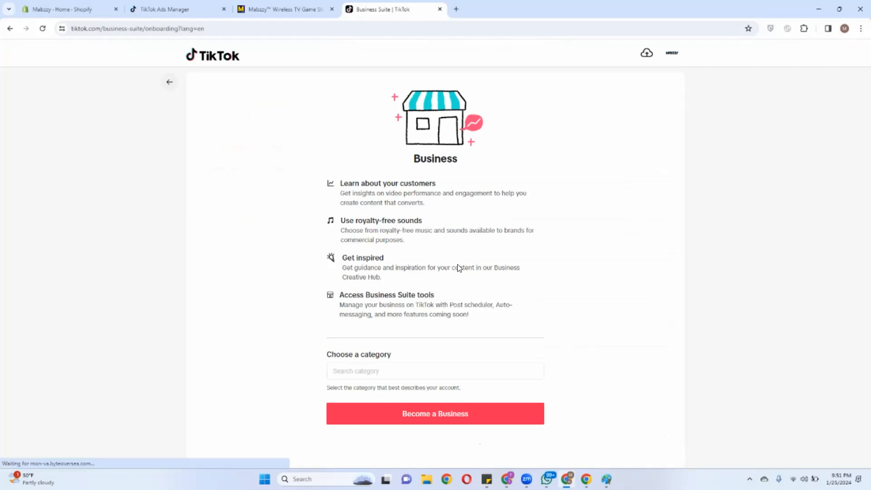
# Choose Clothing & Accessories as the category and become a Business Account.
pyautogui.click(431, 372)
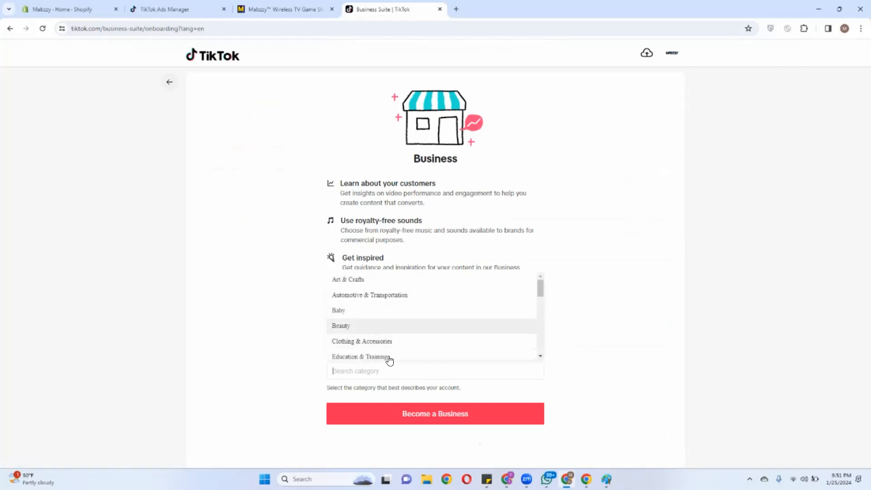
pyautogui.scroll(-1, 432, 328)
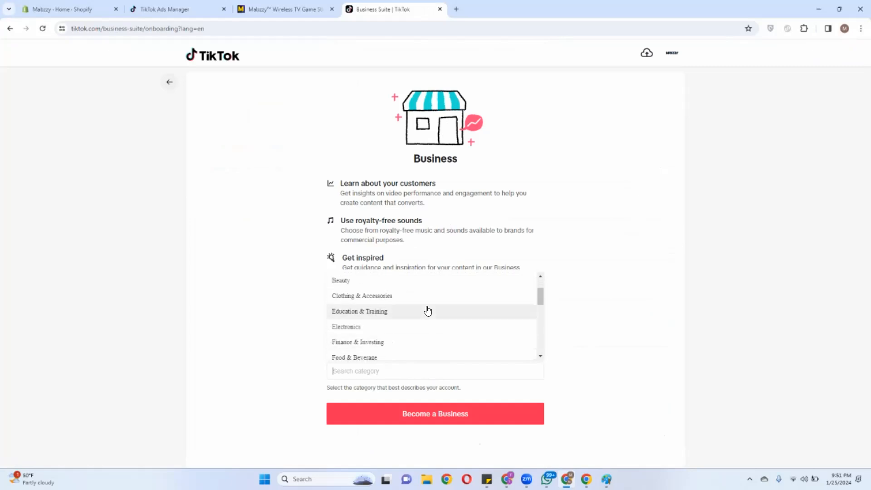
pyautogui.scroll(-2, 426, 317)
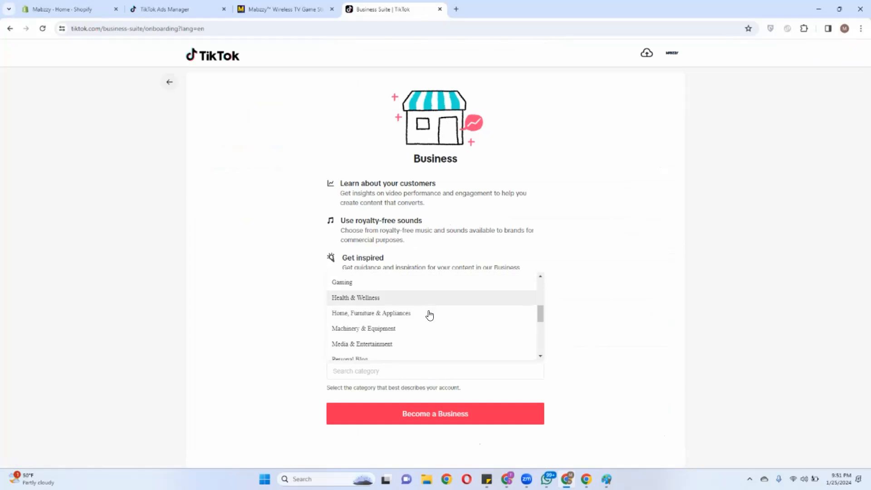
pyautogui.scroll(2, 416, 333)
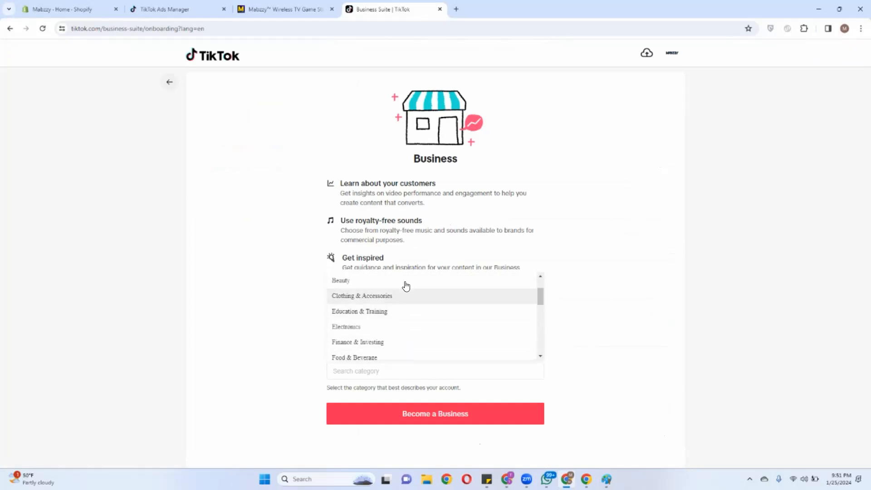
pyautogui.click(394, 295)
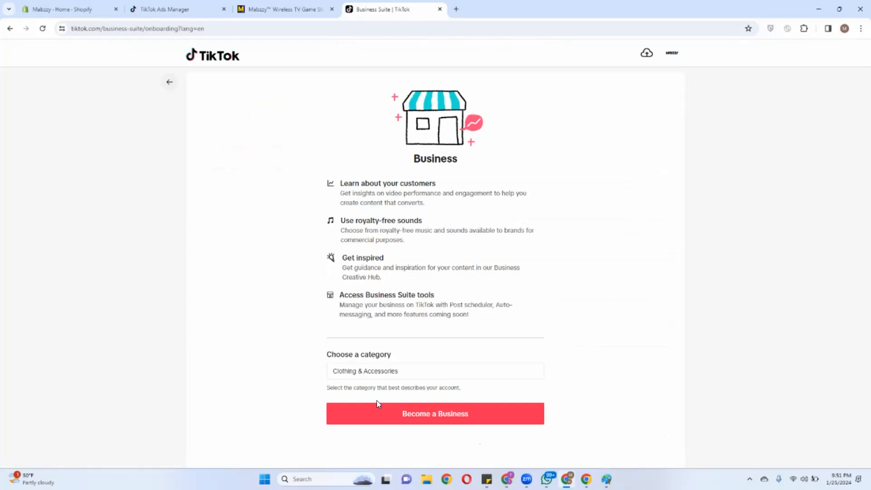
pyautogui.click(436, 411)
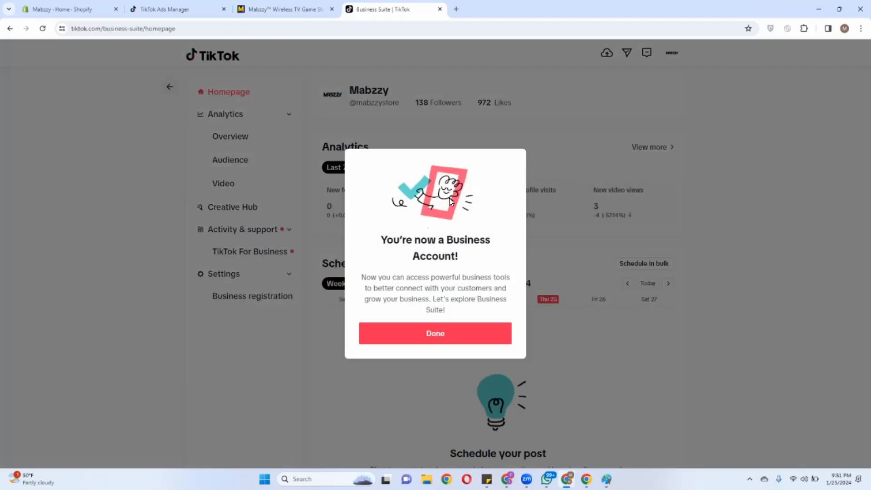
pyautogui.click(440, 336)
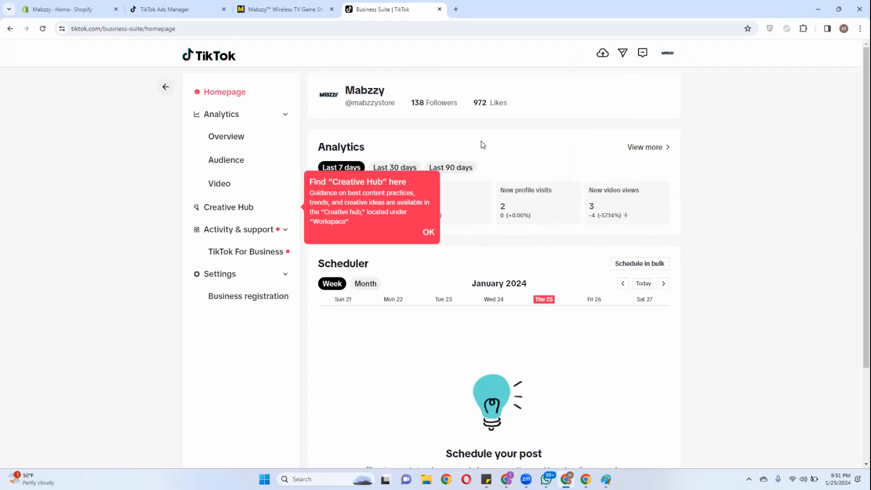
# Go to Shopify Settings > Apps and sales channels and open the Shopify App Store.
pyautogui.click(169, 9)
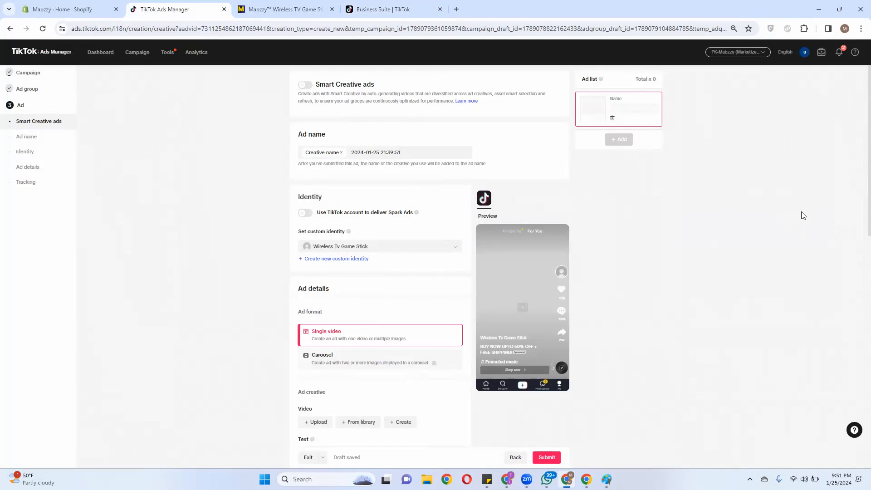
pyautogui.click(55, 10)
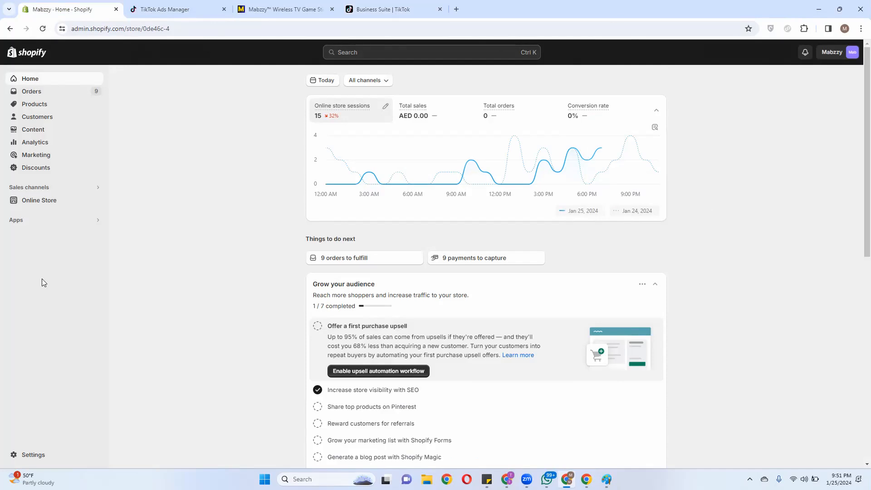
pyautogui.click(33, 455)
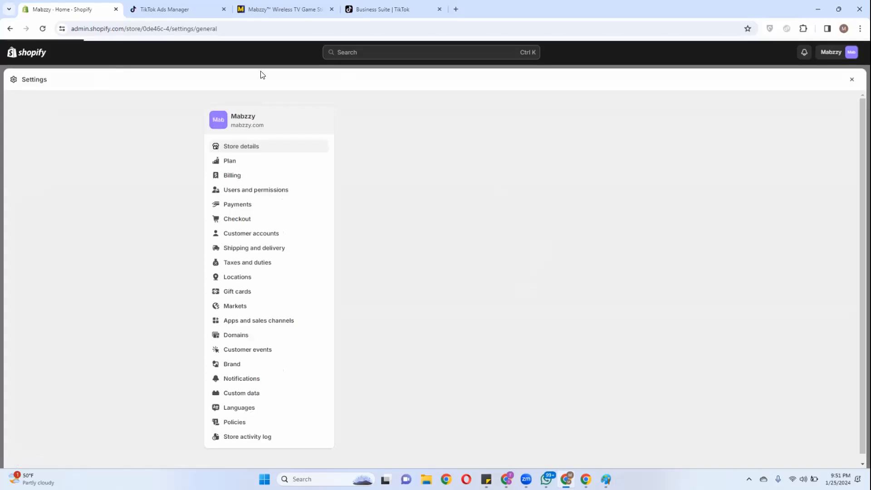
pyautogui.click(271, 323)
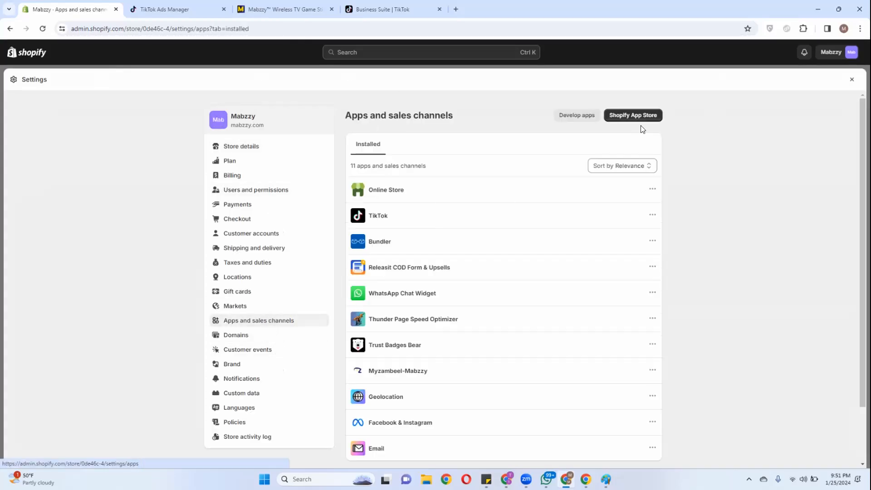
pyautogui.click(632, 116)
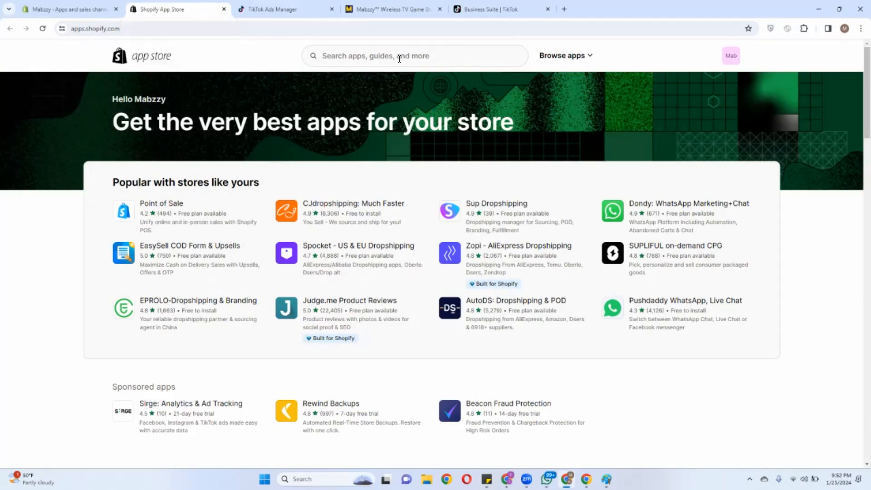
# Search the Shopify App Store for '1 pixel'.
pyautogui.click(81, 3)
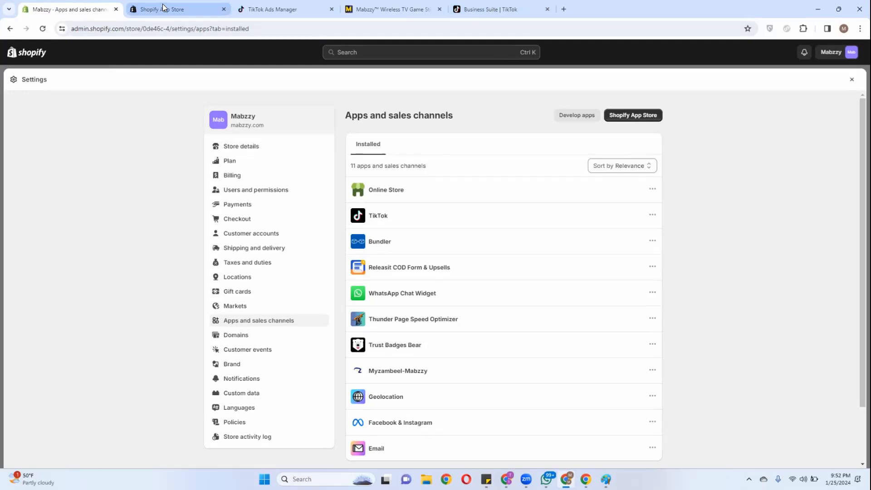
pyautogui.click(190, 8)
pyautogui.click(362, 57)
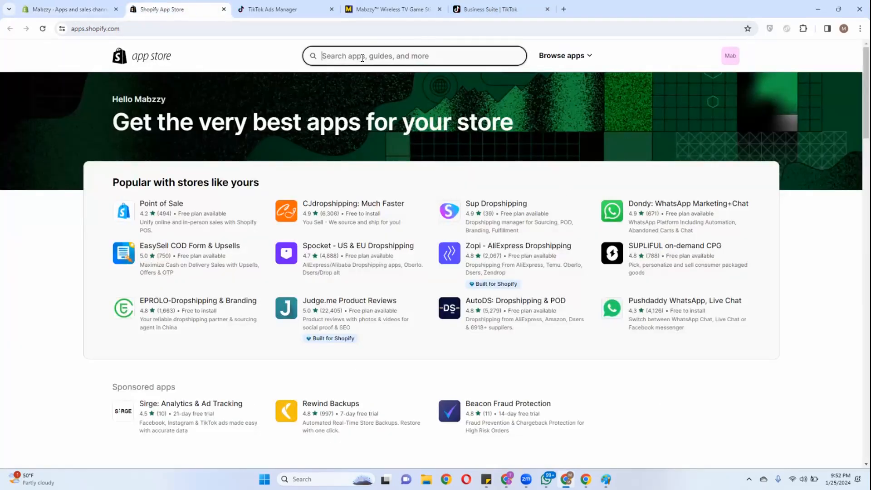
pyautogui.write('12p')
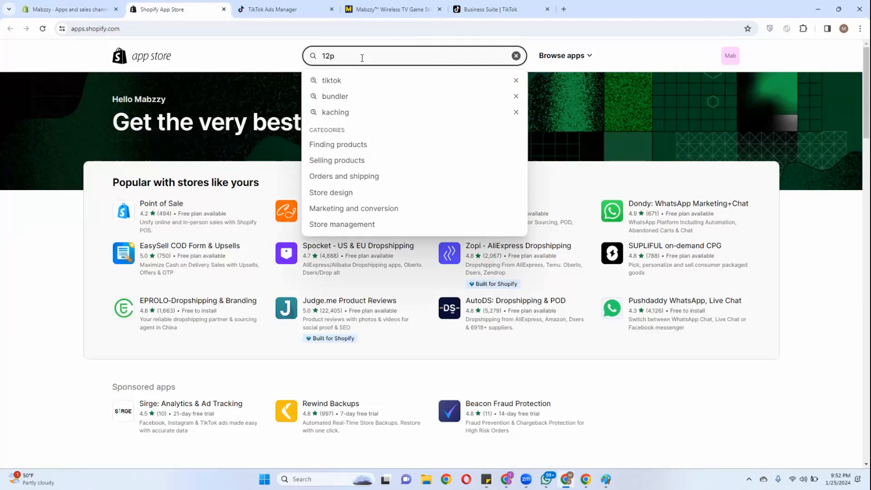
pyautogui.press('BackSpace')
pyautogui.write('pixel')
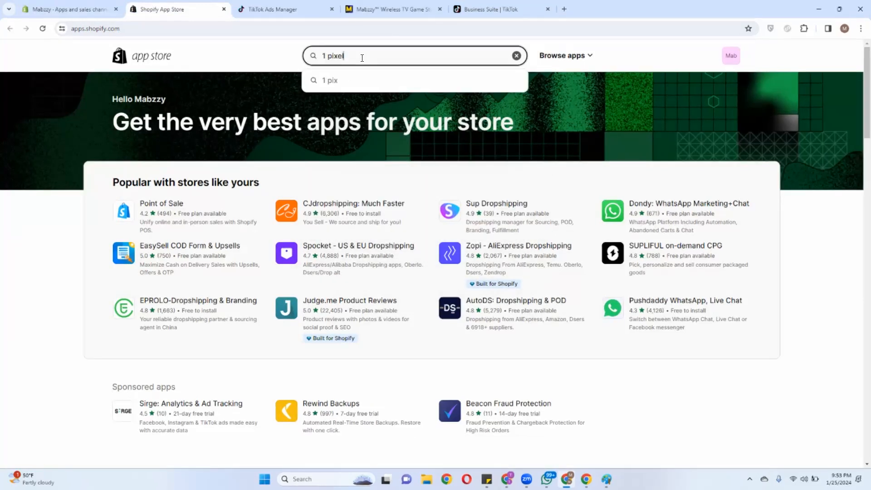
pyautogui.press('Return')
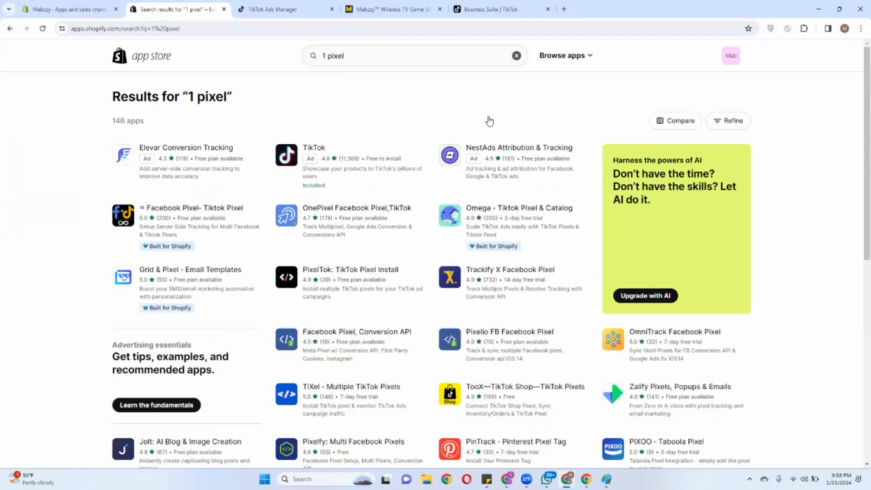
# Browse the 146 '1 pixel' results and select the leading '1' in the query.
pyautogui.scroll(-3, 403, 204)
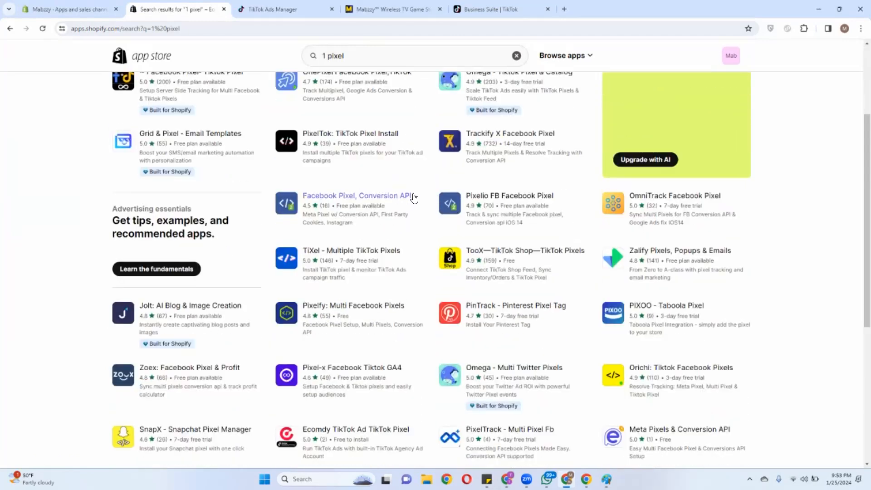
pyautogui.scroll(-2, 461, 368)
pyautogui.scroll(5, 389, 240)
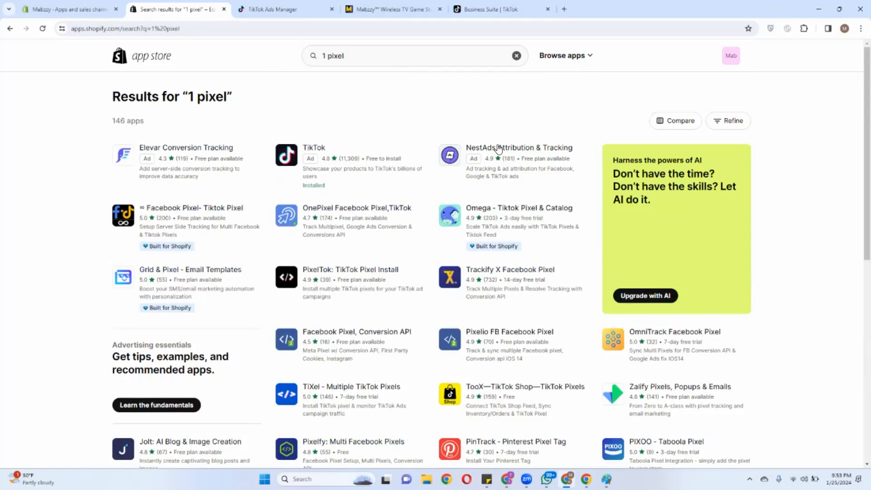
pyautogui.moveTo(327, 56); pyautogui.dragTo(311, 55)
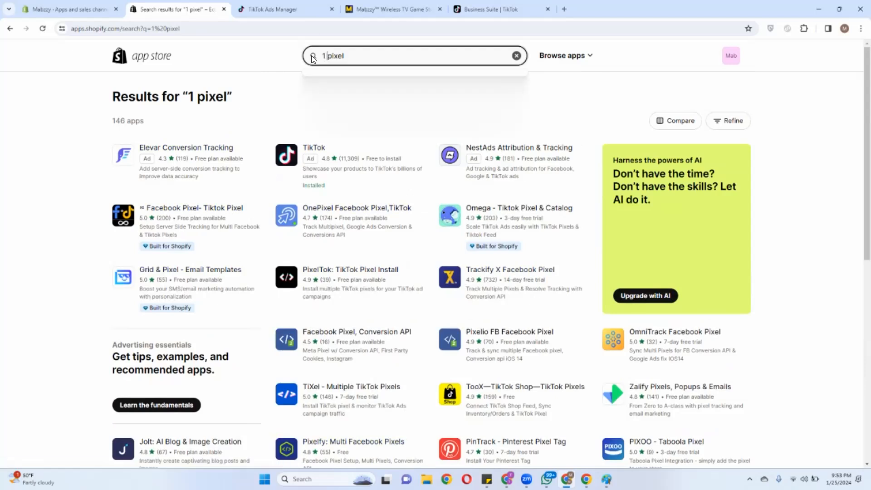
# Search for 'onepixel' and open the OnePixel Facebook Pixel,TikTok app page.
pyautogui.write('one')
pyautogui.press('Return')
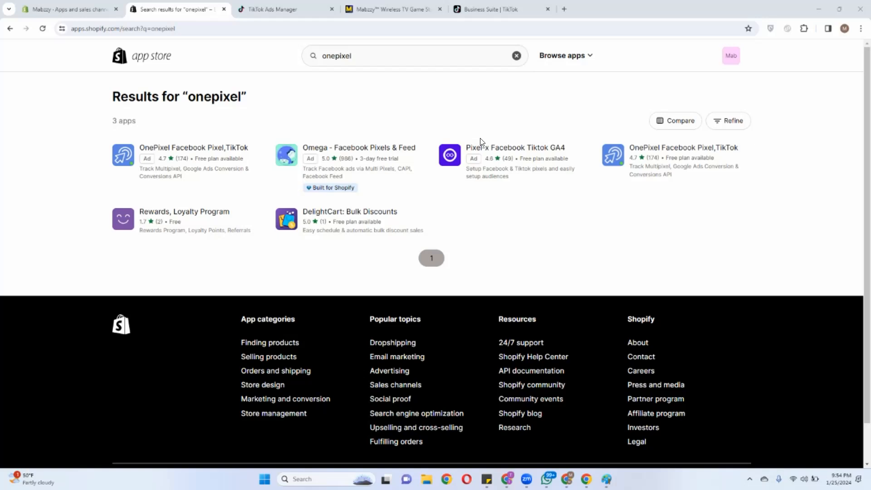
pyautogui.click(679, 150)
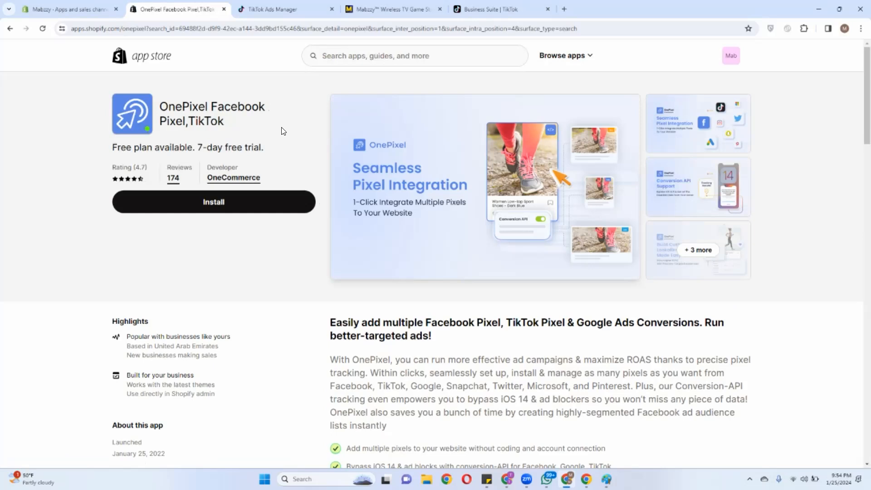
# Review the free Starter plan's 01 pixel limit, then begin installing OnePixel.
pyautogui.scroll(-10, 320, 235)
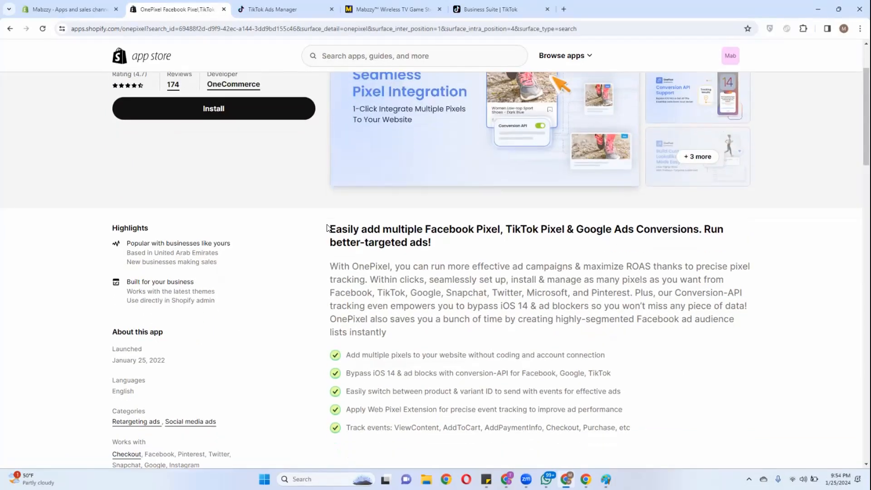
pyautogui.moveTo(165, 216); pyautogui.dragTo(104, 221)
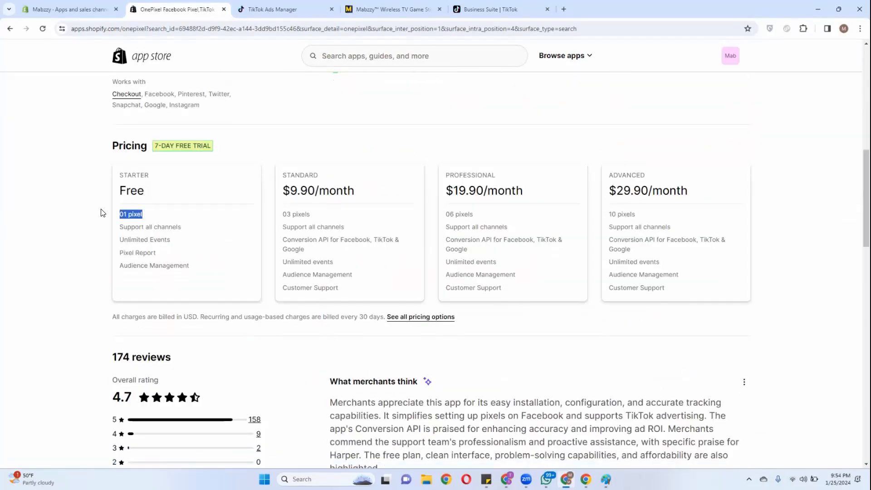
pyautogui.click(214, 199)
pyautogui.moveTo(146, 194); pyautogui.dragTo(109, 196)
pyautogui.click(219, 220)
pyautogui.scroll(10, 272, 189)
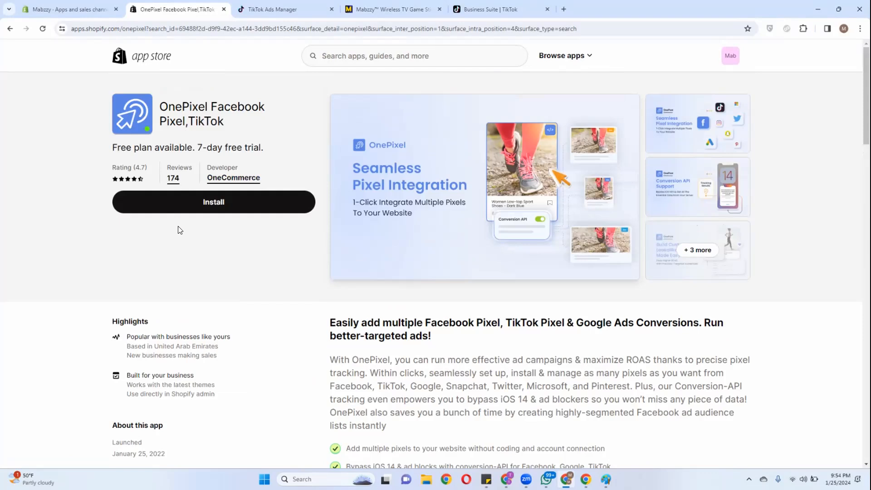
pyautogui.click(214, 203)
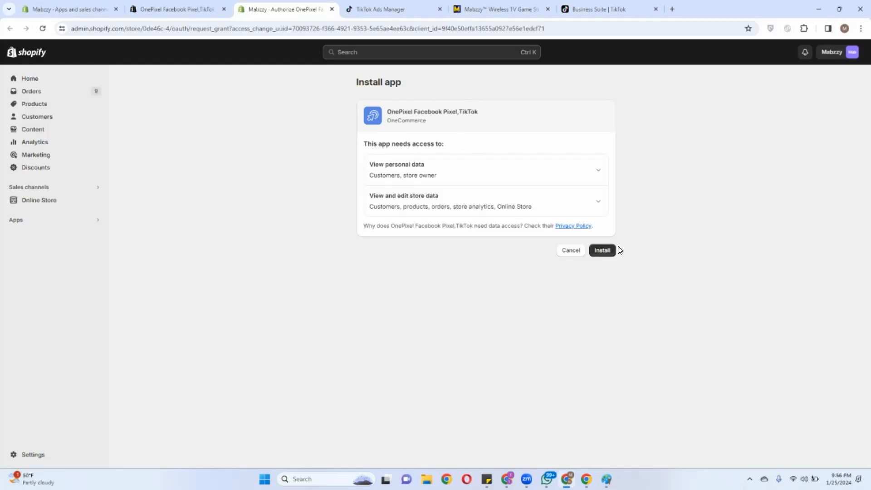
# Approve OnePixel's requested customer, product, order and analytics access and install it.
pyautogui.click(598, 250)
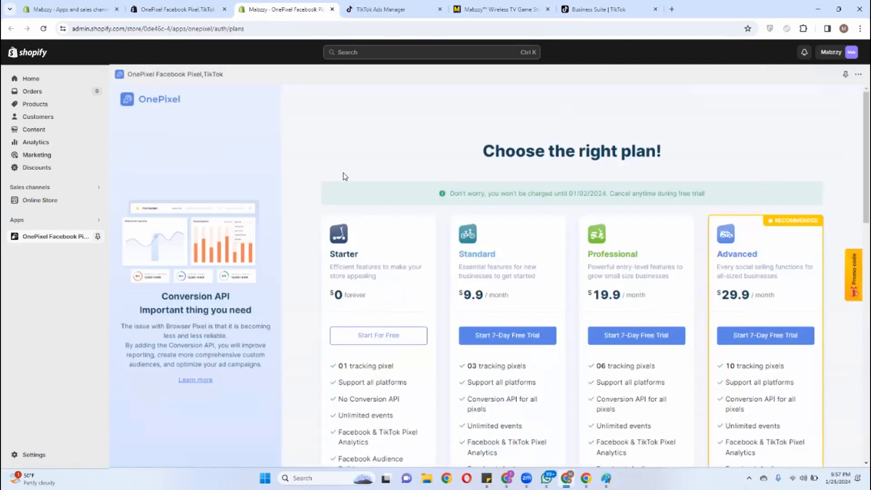
# Start OnePixel on the free Starter plan and go enable its theme app embed.
pyautogui.scroll(-5, 389, 259)
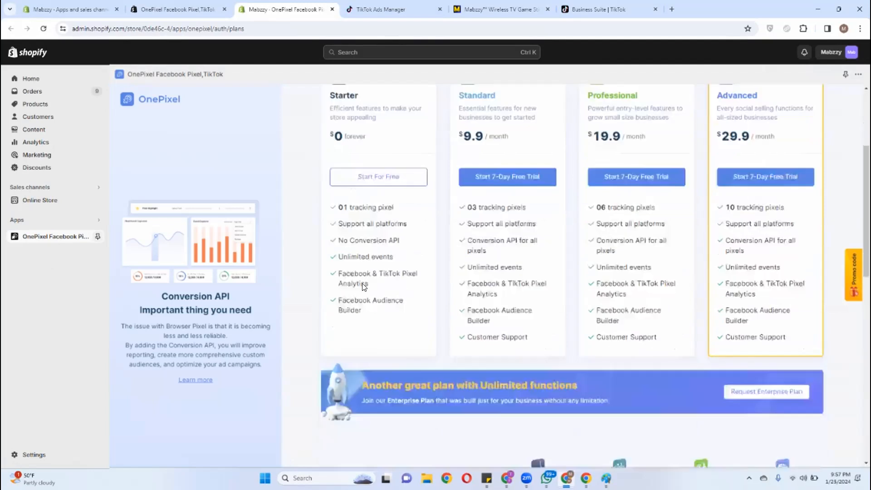
pyautogui.scroll(4, 388, 259)
pyautogui.scroll(-2, 395, 258)
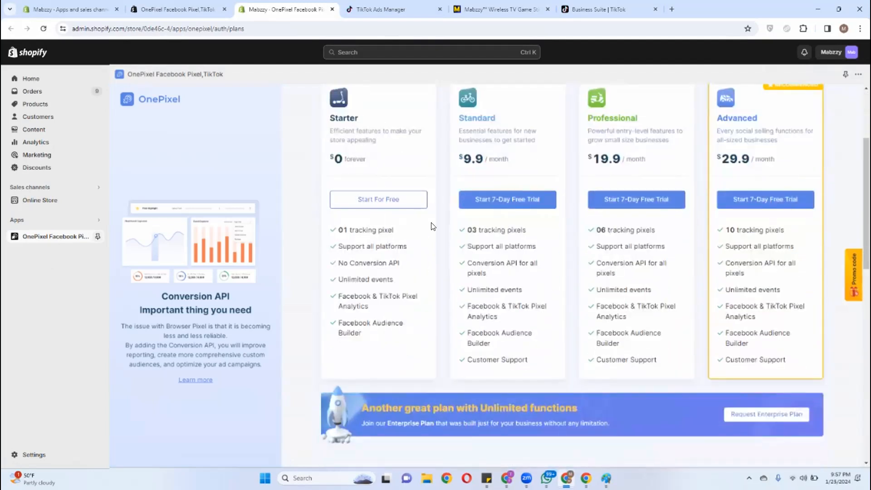
pyautogui.click(375, 200)
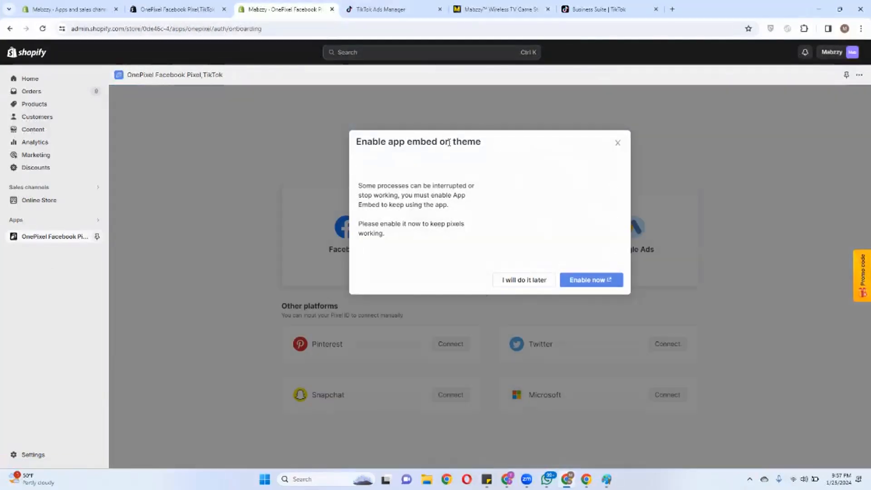
pyautogui.click(586, 280)
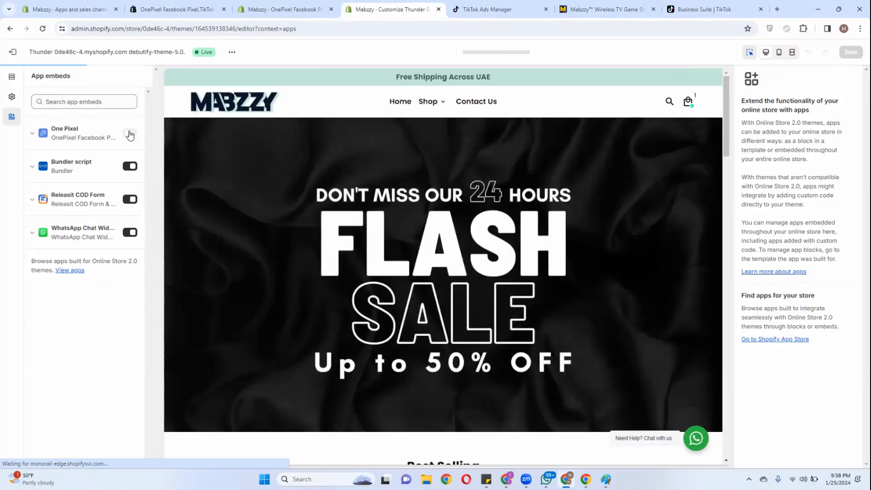
# Enable and save the One Pixel app embed, dismiss the trial notice, and return to OnePixel.
pyautogui.click(130, 135)
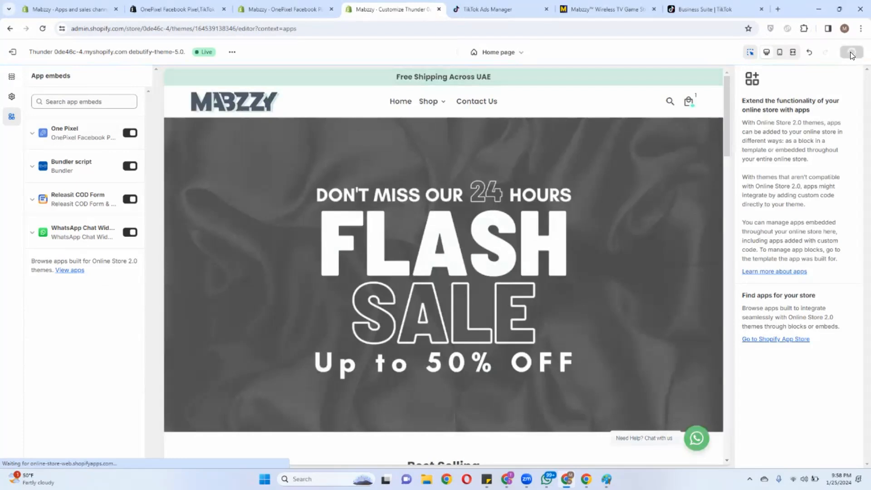
pyautogui.click(851, 51)
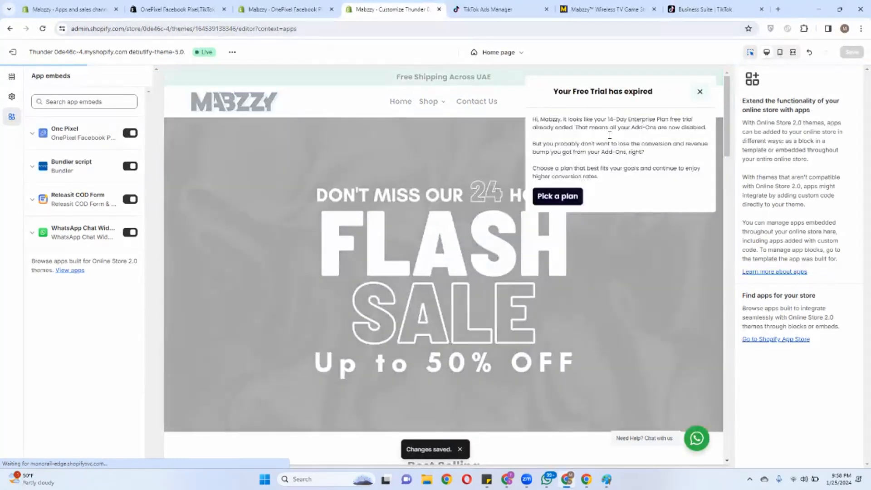
pyautogui.click(697, 96)
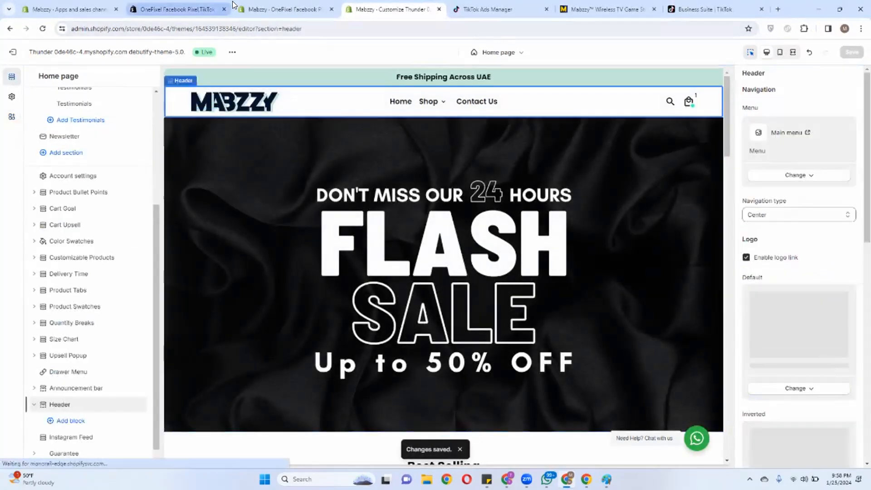
pyautogui.click(272, 9)
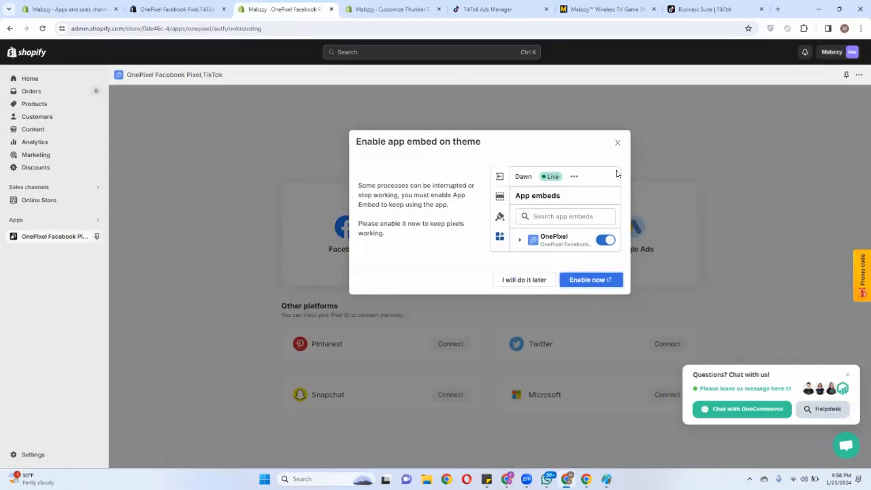
# Dismiss the Enable app embed dialog and choose Auto input pixel on OnePixel's TikTok card.
pyautogui.click(617, 143)
pyautogui.moveTo(520, 203)
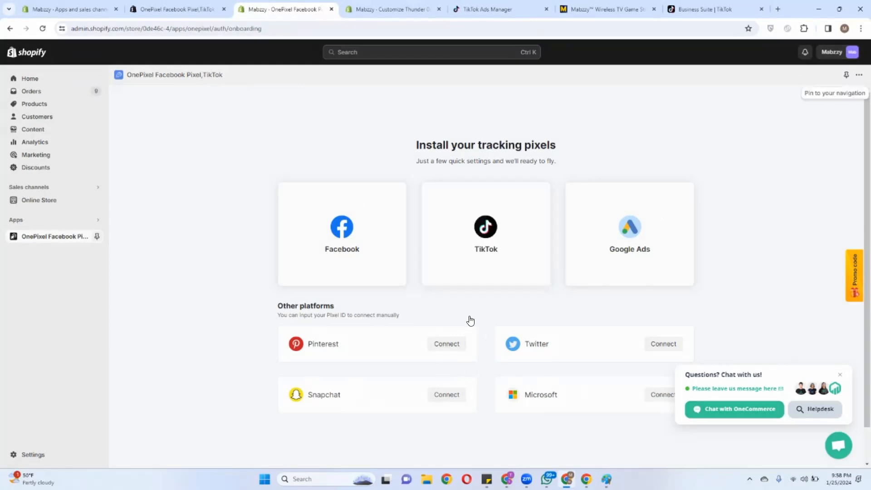
pyautogui.moveTo(471, 245)
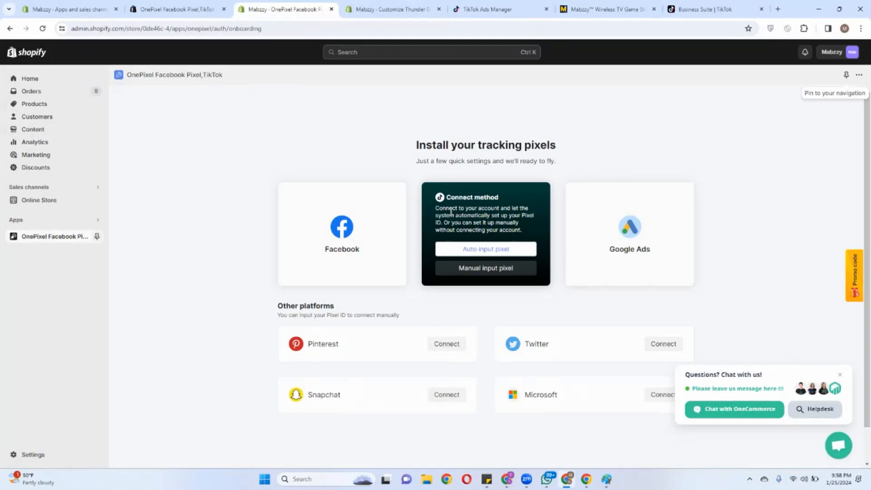
pyautogui.click(485, 251)
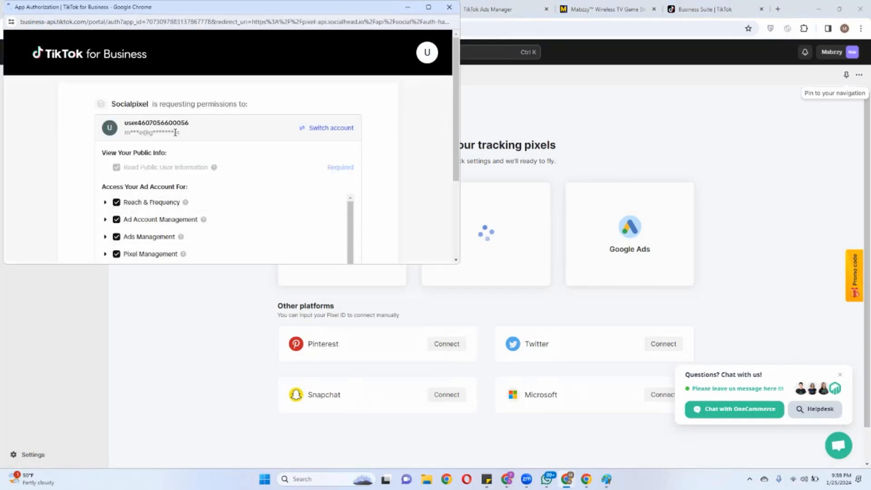
# Review Socialpixel's requested ad account permissions and confirm the authorization.
pyautogui.scroll(-1, 245, 170)
pyautogui.scroll(-3, 245, 170)
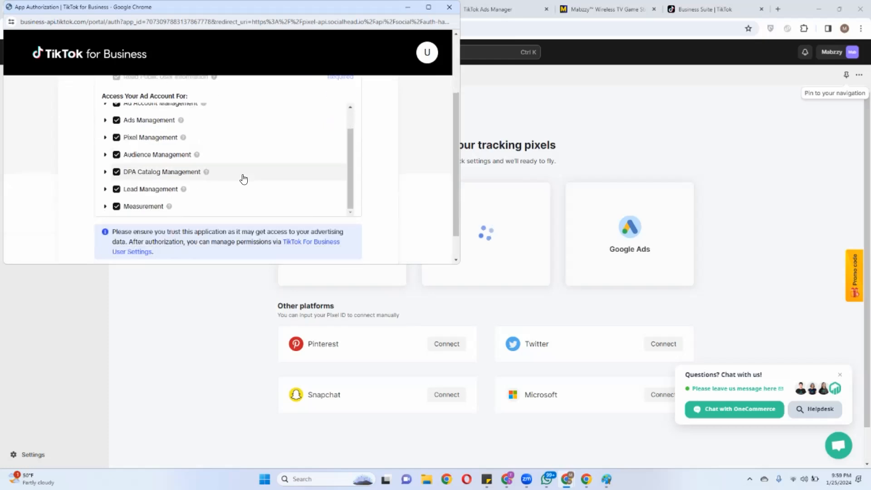
pyautogui.scroll(1, 263, 185)
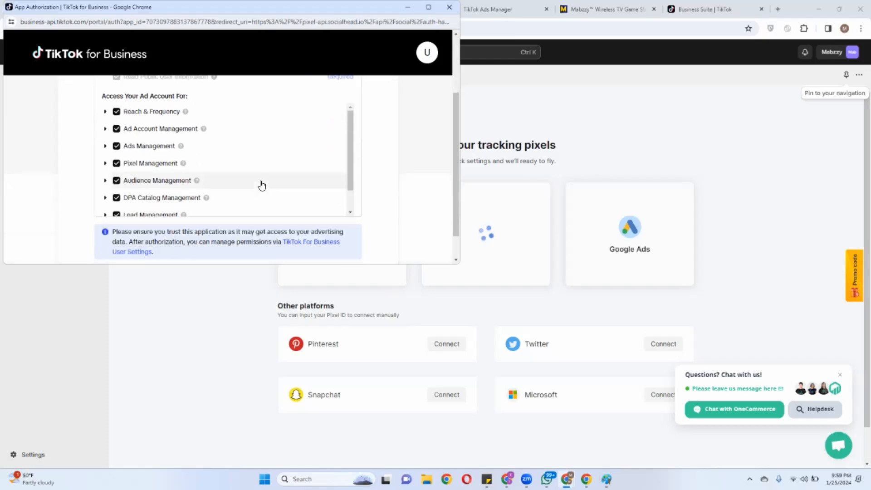
pyautogui.scroll(2, 284, 154)
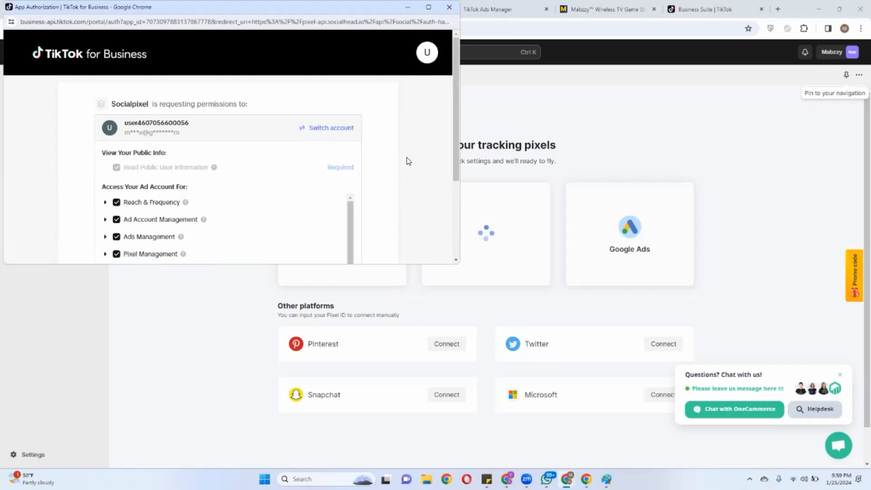
pyautogui.scroll(-5, 293, 175)
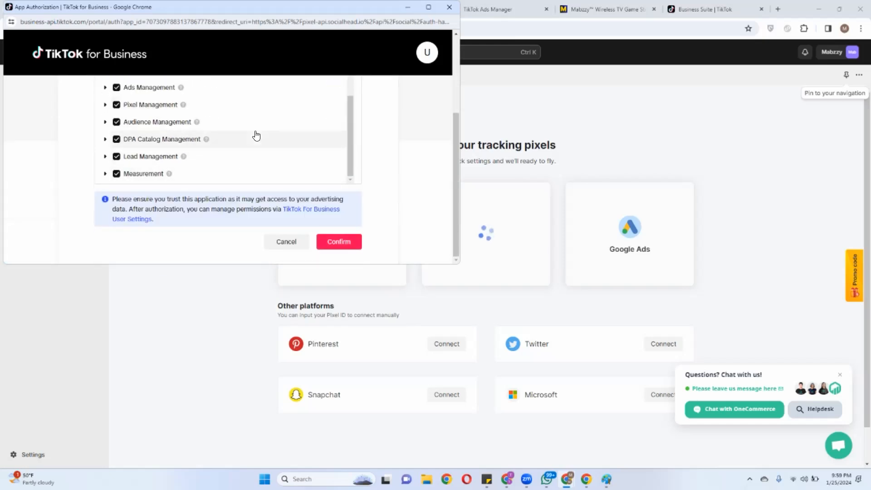
pyautogui.scroll(6, 250, 150)
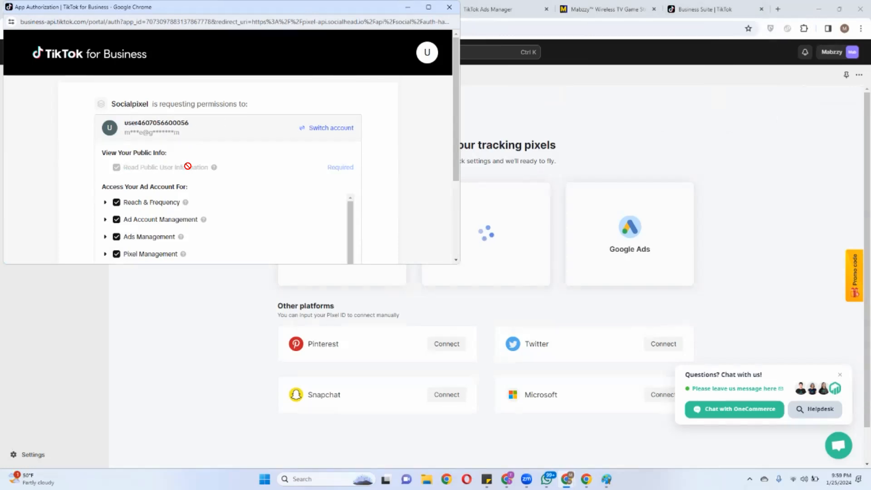
pyautogui.scroll(-3, 187, 167)
pyautogui.scroll(-1, 162, 170)
pyautogui.click(346, 241)
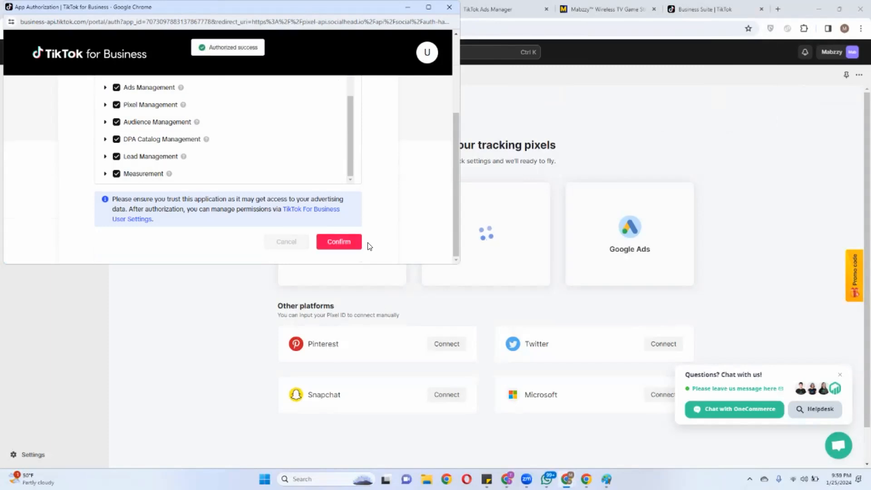
pyautogui.click(332, 236)
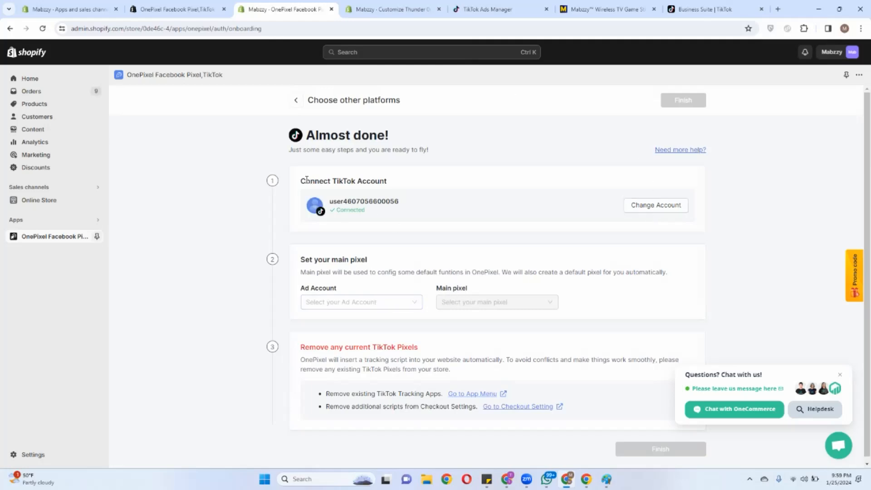
# Set PK-Mabzzy (Marketize Studio) as OnePixel's Ad Account, leaving Main pixel unselected.
pyautogui.moveTo(310, 180); pyautogui.dragTo(402, 183)
pyautogui.click(435, 181)
pyautogui.click(417, 304)
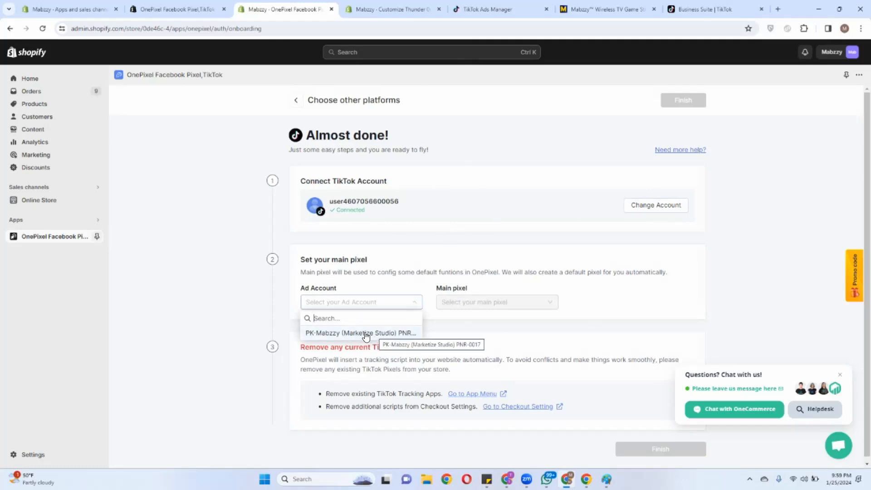
pyautogui.click(347, 333)
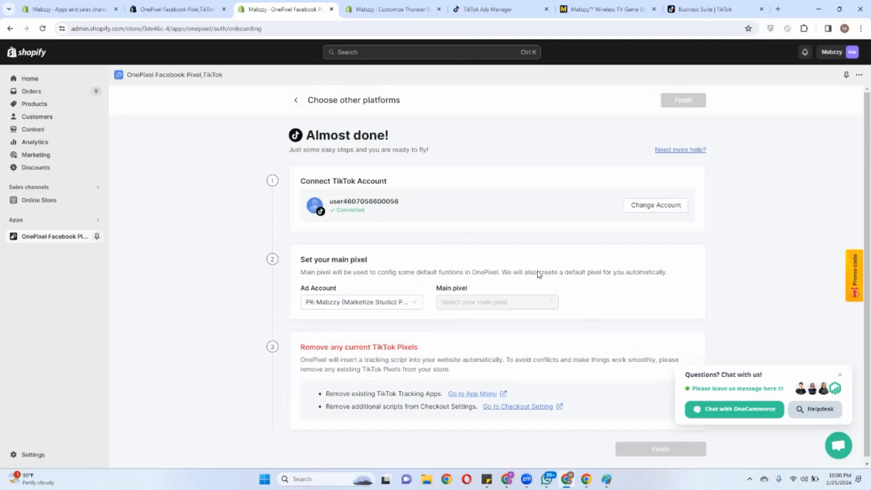
pyautogui.click(552, 305)
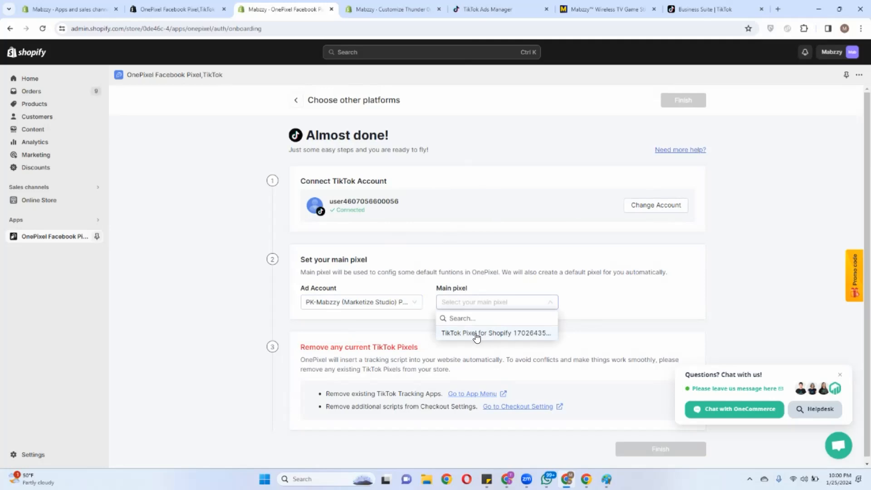
pyautogui.click(487, 261)
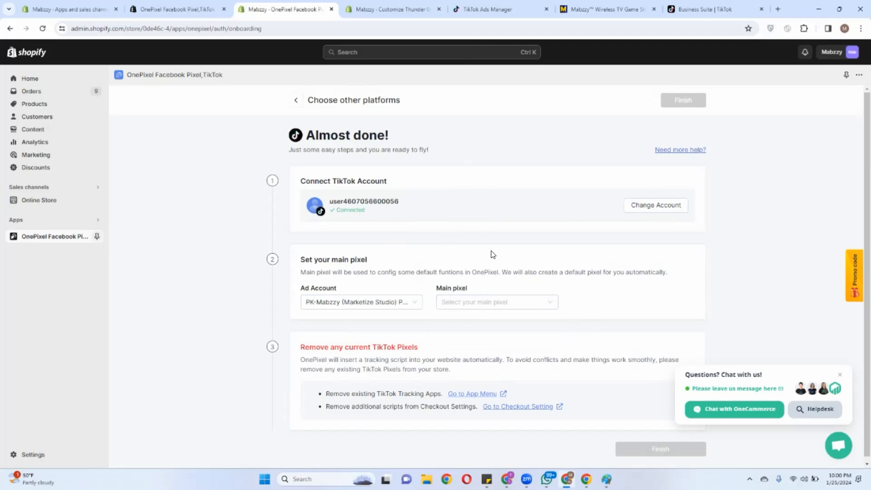
# In TikTok Ads Manager, go to Tools > Events and exit the unfinished ad draft.
pyautogui.click(492, 8)
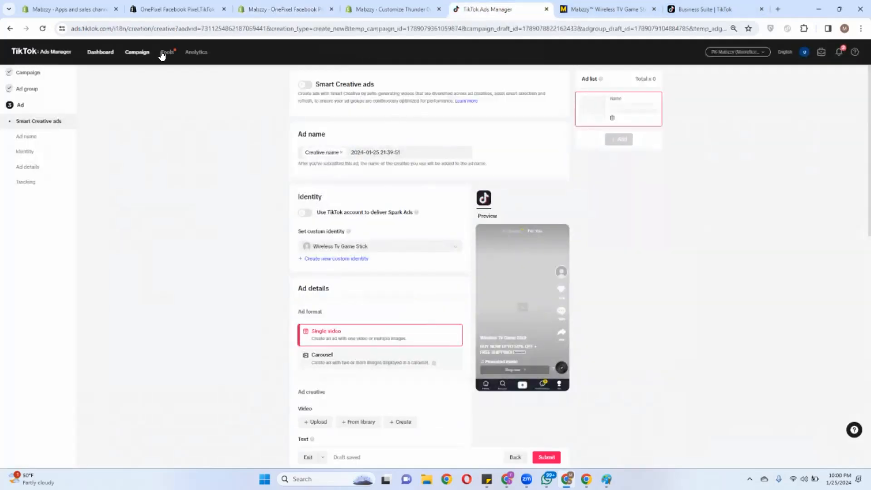
pyautogui.moveTo(171, 54)
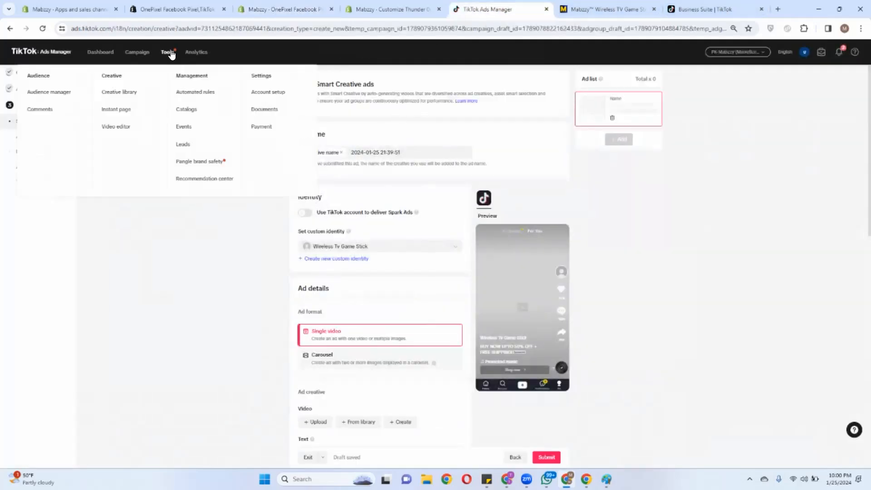
pyautogui.click(185, 128)
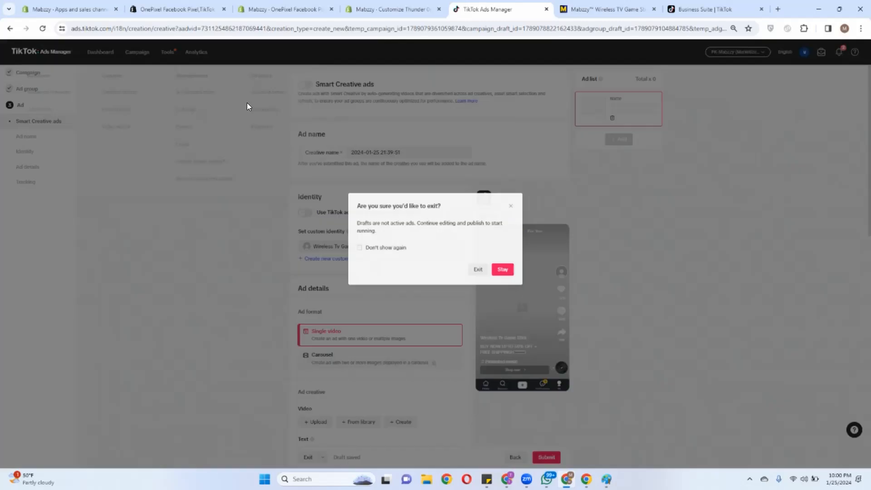
pyautogui.click(479, 271)
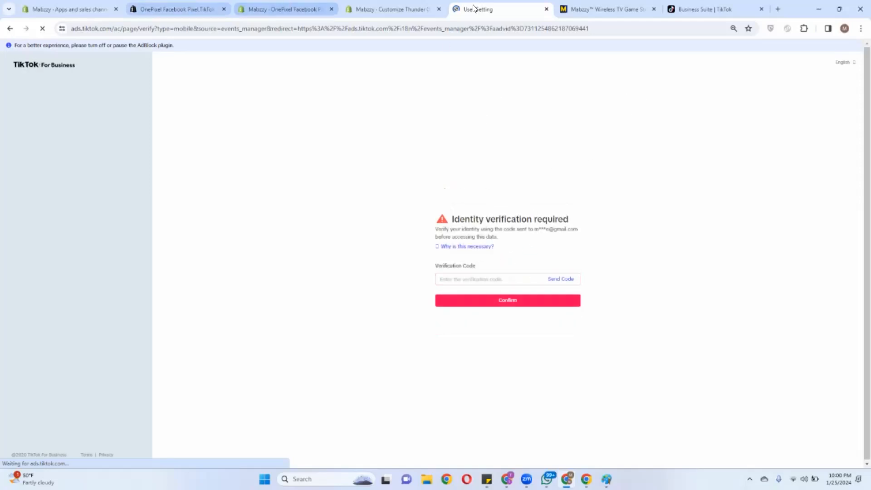
# Open Gmail in a new tab and view the TikTok for Business verification email.
pyautogui.click(777, 9)
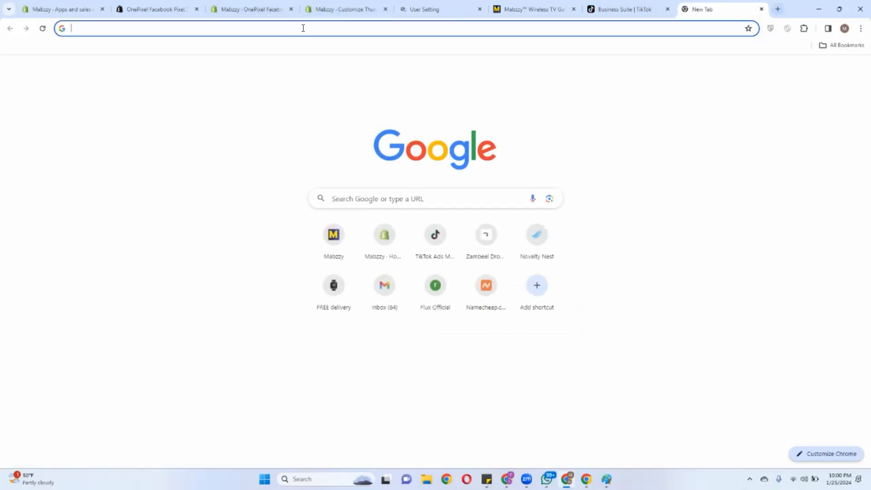
pyautogui.write('gmail.com')
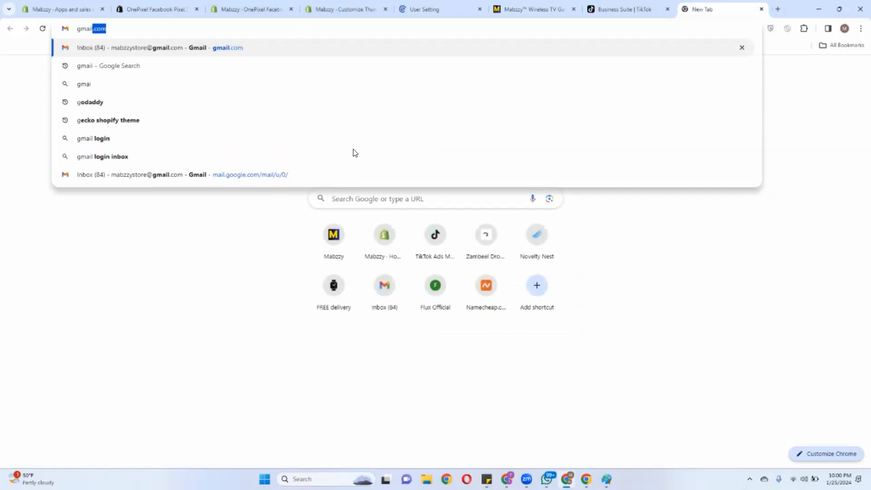
pyautogui.click(235, 48)
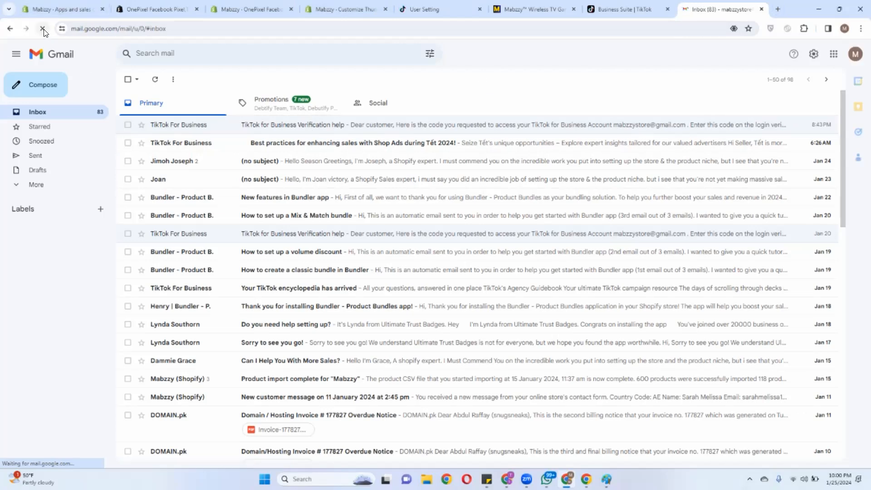
pyautogui.click(289, 109)
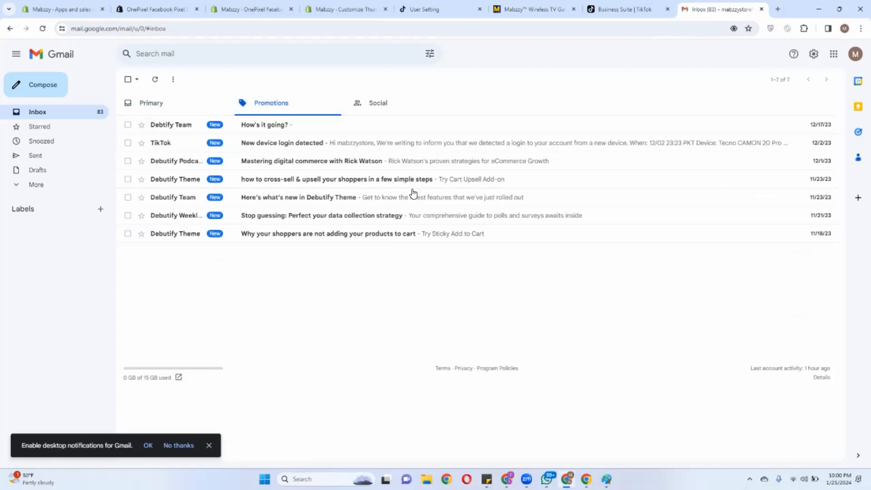
pyautogui.click(10, 30)
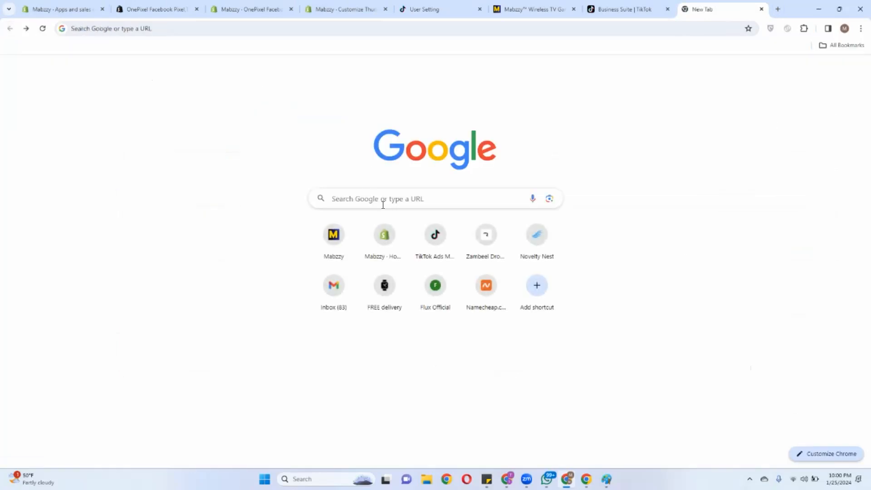
pyautogui.click(111, 28)
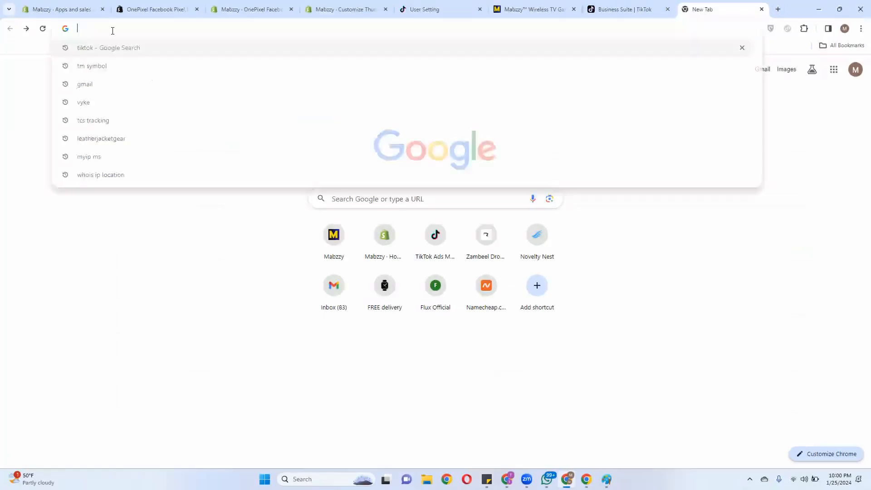
pyautogui.write('gmai')
pyautogui.press('Return')
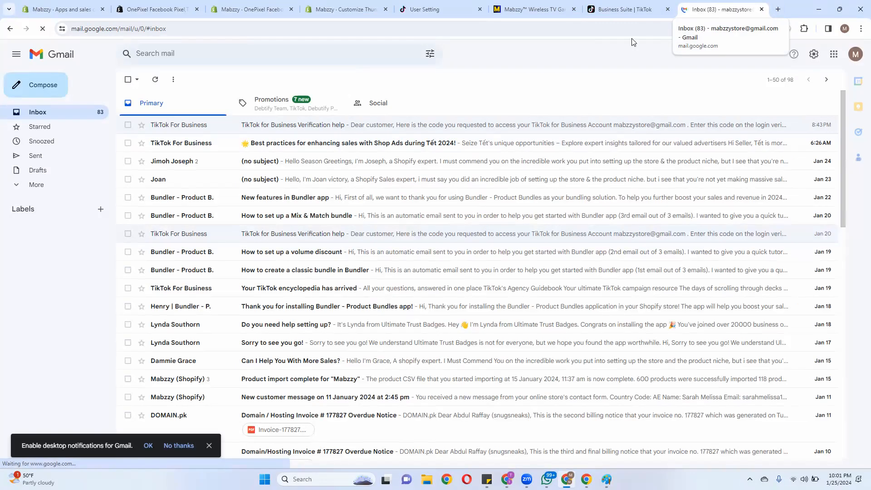
pyautogui.click(555, 128)
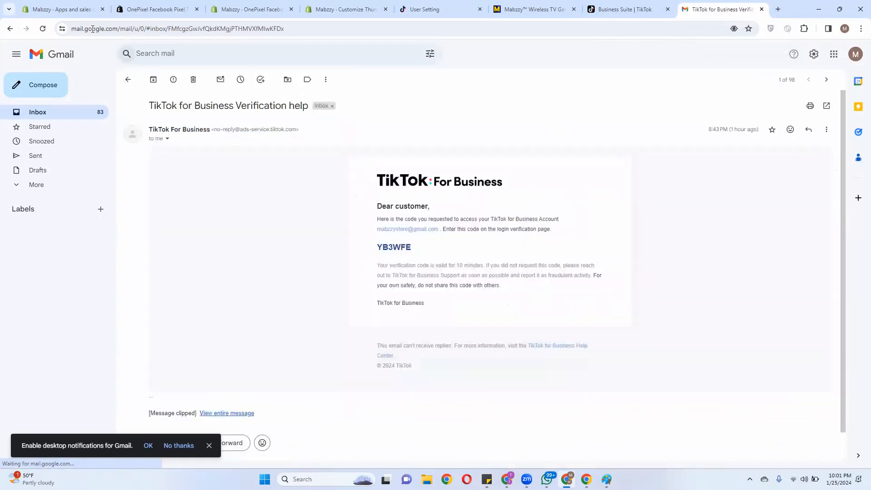
# Request a new verification code and open the newly arrived email in Gmail.
pyautogui.click(609, 10)
pyautogui.click(439, 9)
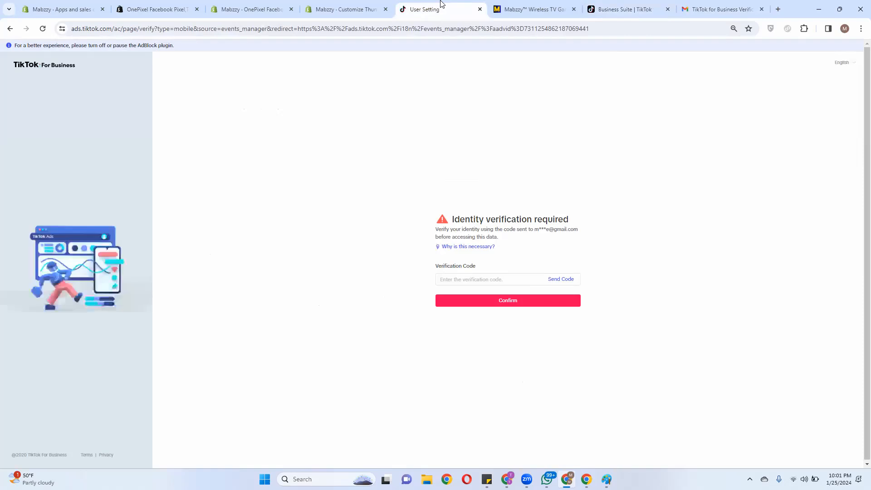
pyautogui.click(558, 280)
pyautogui.click(733, 9)
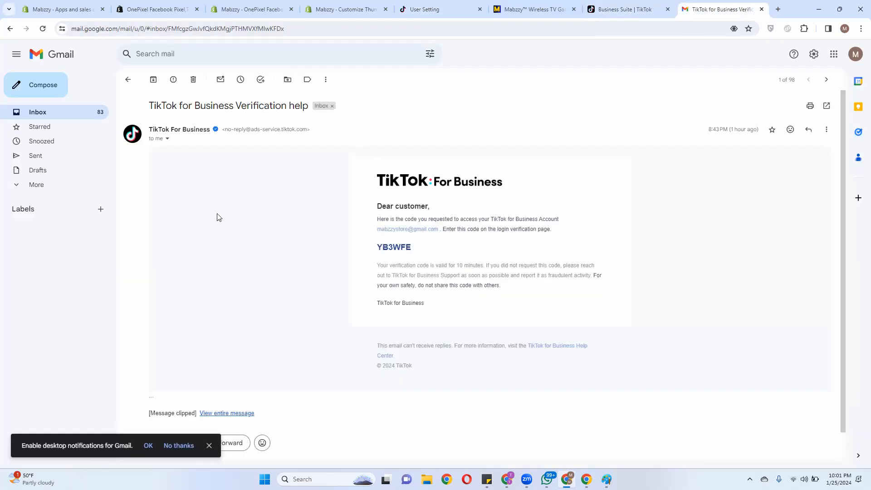
pyautogui.click(128, 80)
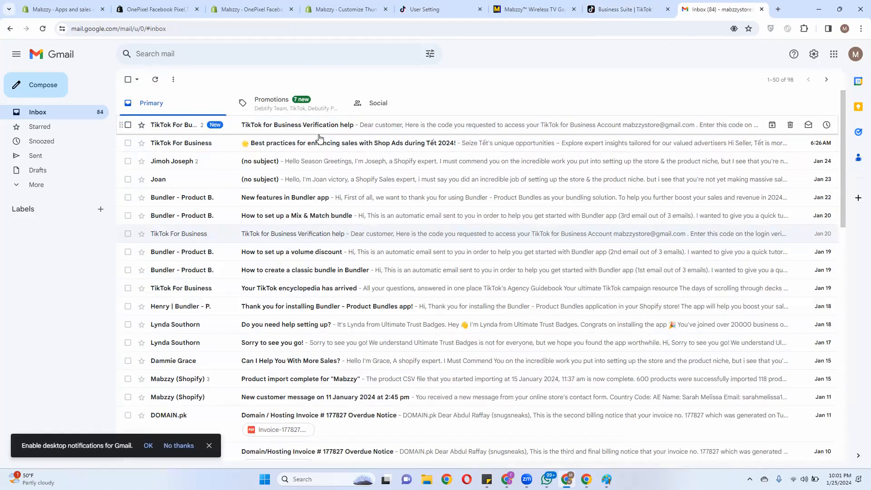
pyautogui.click(383, 129)
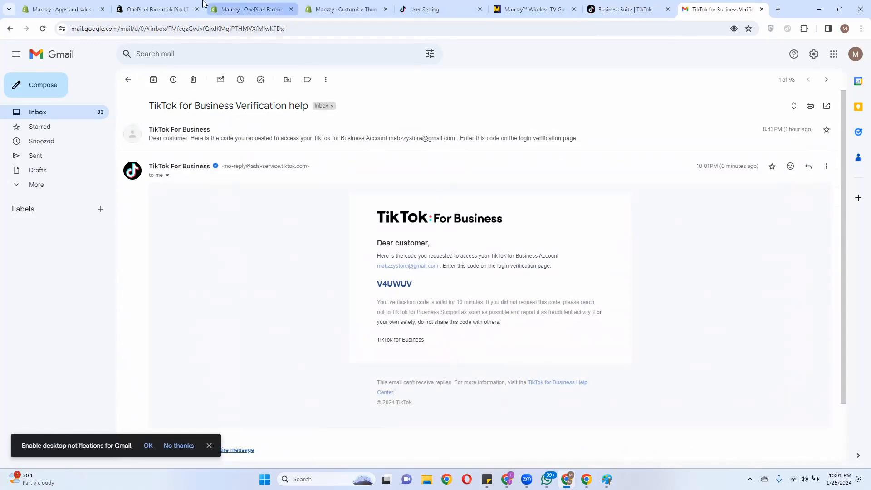
# Copy the new code from the email, paste it into the verification field and confirm.
pyautogui.click(624, 9)
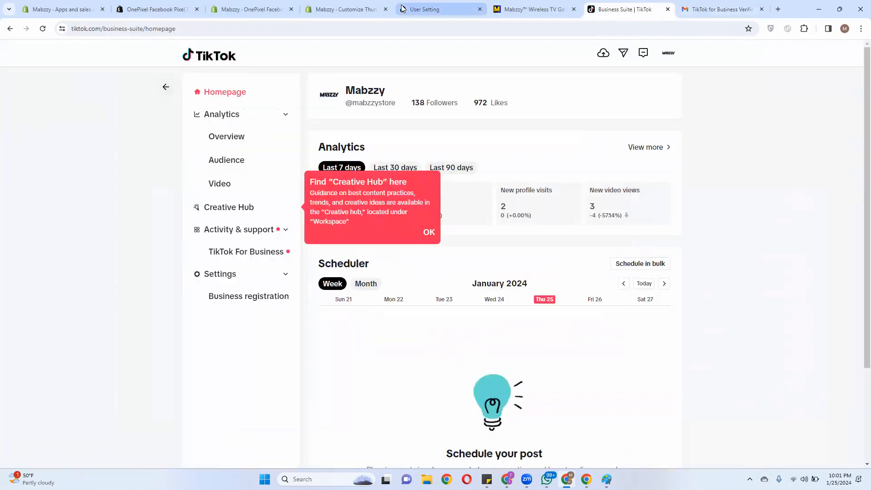
pyautogui.click(435, 9)
pyautogui.click(483, 277)
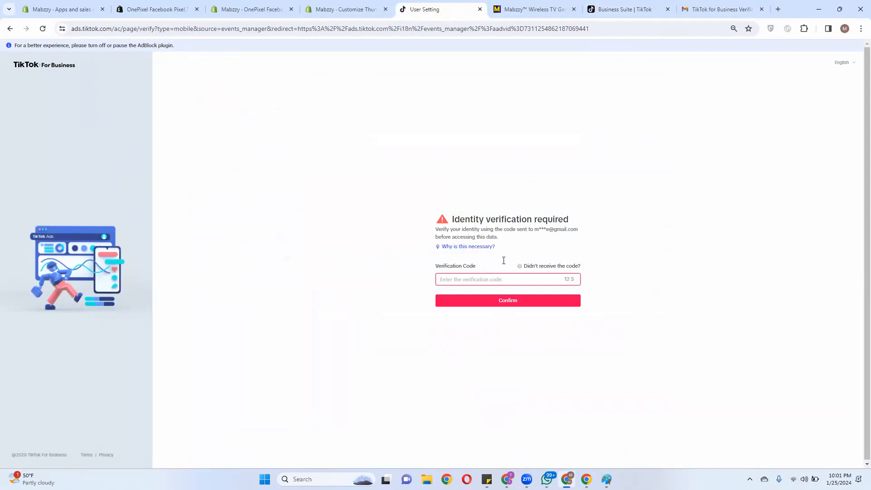
pyautogui.click(680, 5)
pyautogui.moveTo(414, 283); pyautogui.dragTo(375, 287)
pyautogui.hotkey('ctrl', 'c')
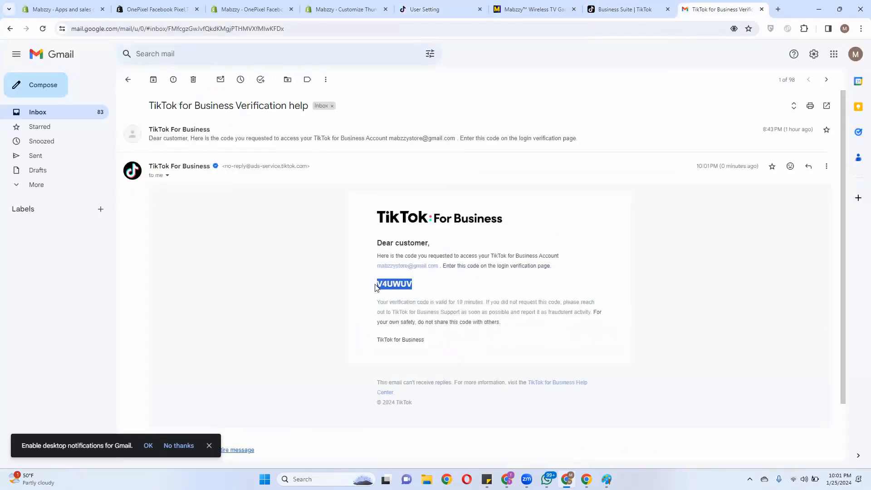
pyautogui.click(424, 9)
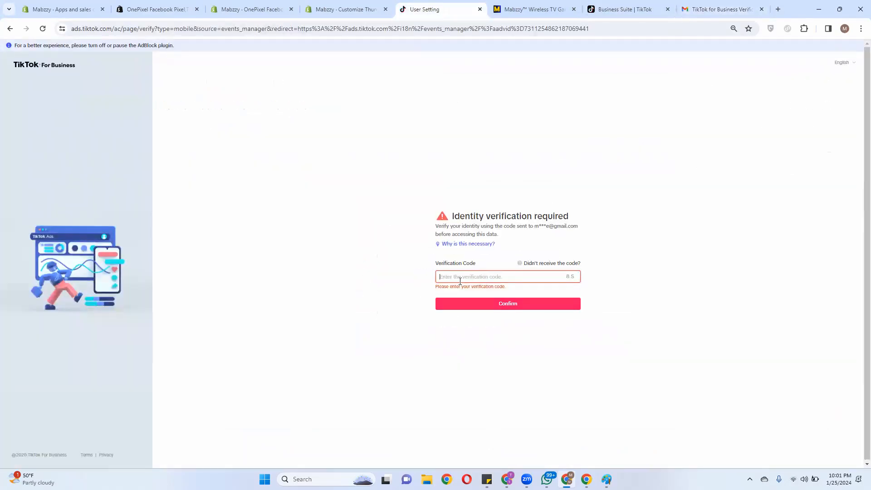
pyautogui.hotkey('ctrl', 'v')
pyautogui.click(510, 305)
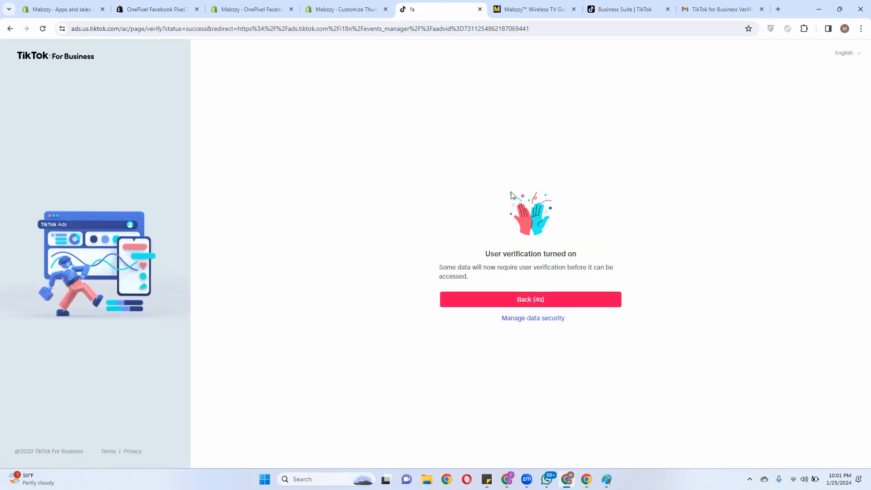
# Go back from the verification success screen and dismiss the Automatic Advanced Matching prompt.
pyautogui.click(534, 307)
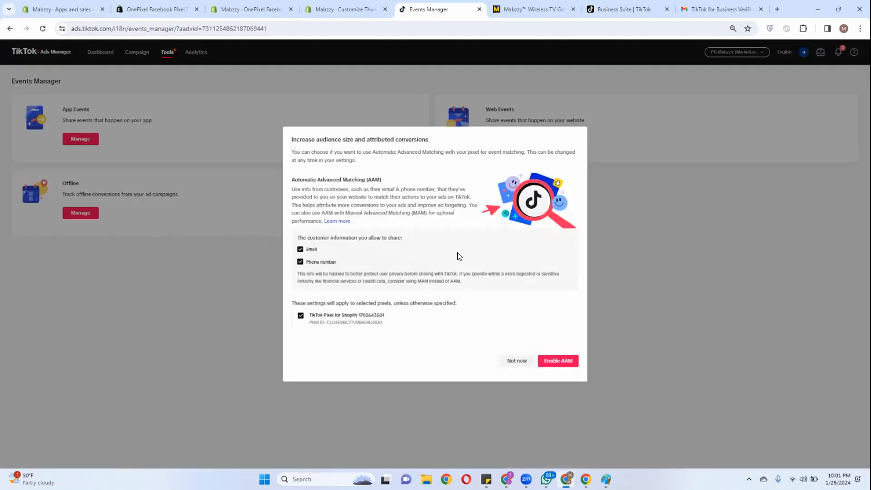
pyautogui.click(519, 365)
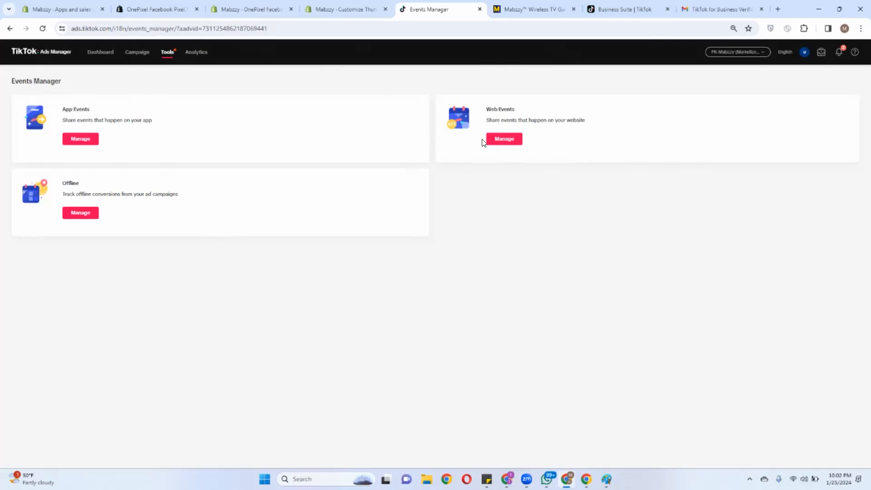
# Attempt to delete the existing Shopify pixel under Web Events, then close the confirmation.
pyautogui.click(504, 141)
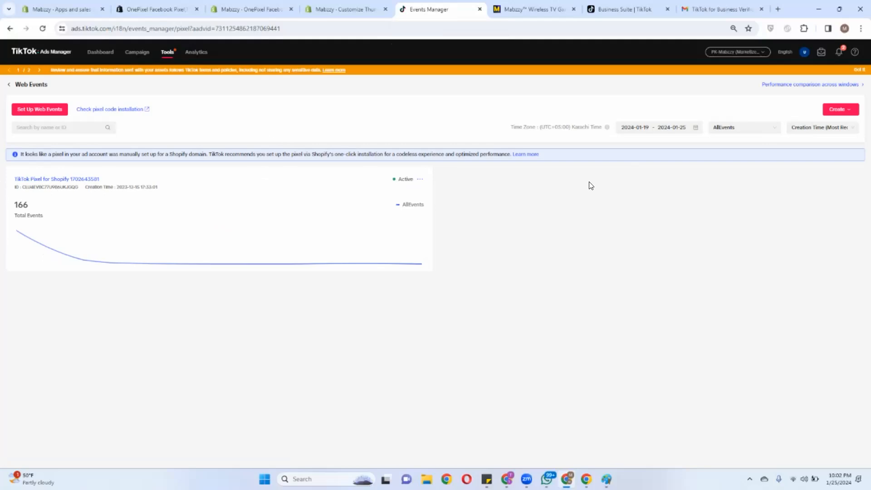
pyautogui.click(847, 113)
pyautogui.click(414, 194)
pyautogui.click(486, 272)
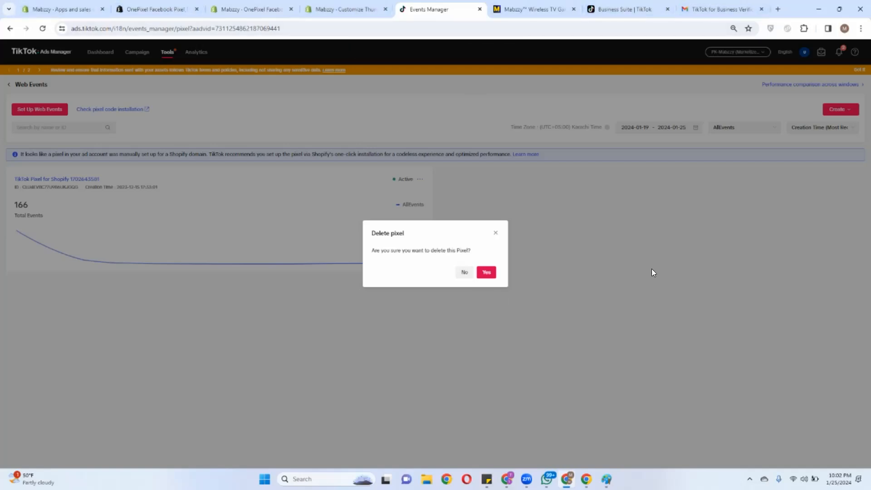
pyautogui.click(496, 236)
# Delete the campaign drafts and the Ice Ball | CBO | 15 Dec campaign.
pyautogui.rightClick(140, 53)
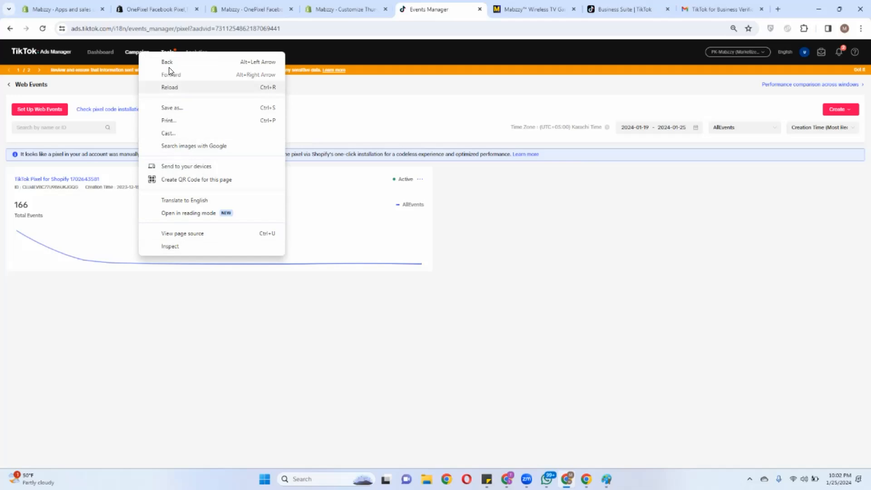
pyautogui.click(665, 311)
pyautogui.rightClick(134, 54)
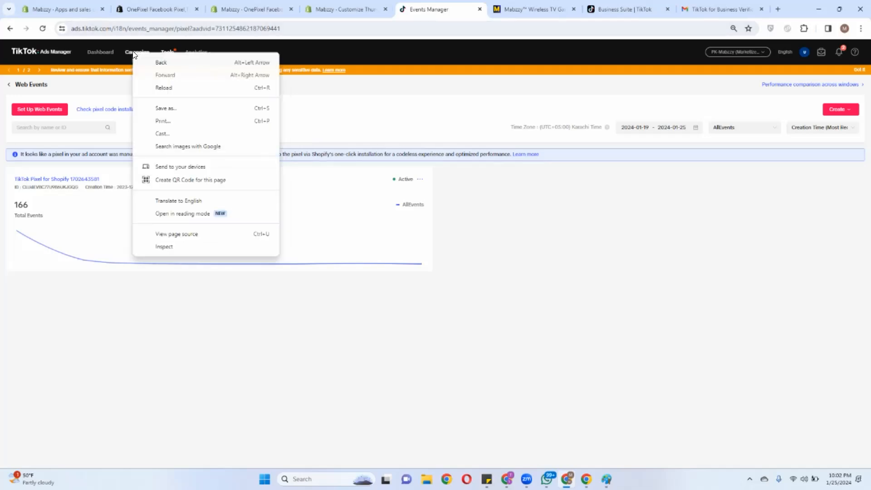
pyautogui.click(478, 254)
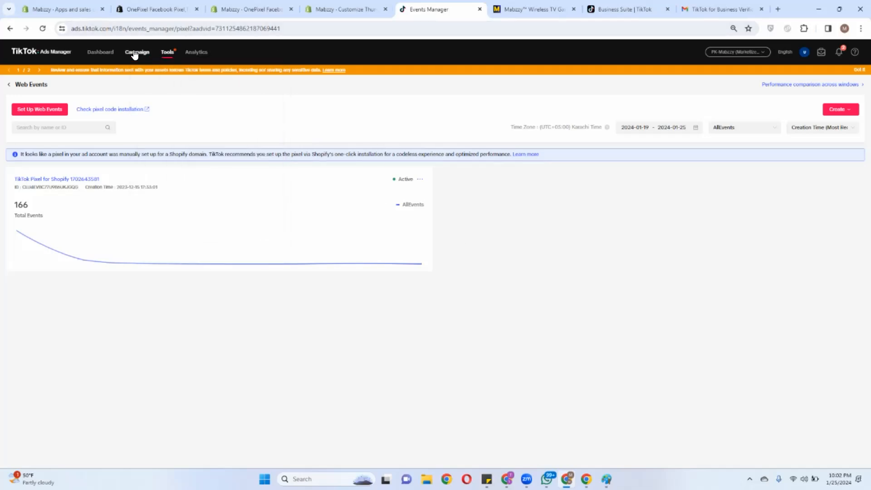
pyautogui.click(133, 53)
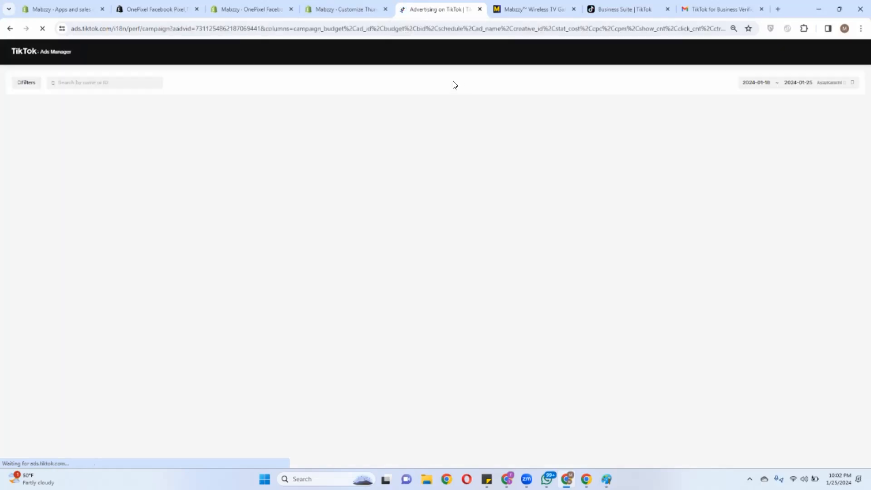
pyautogui.click(14, 160)
pyautogui.click(15, 176)
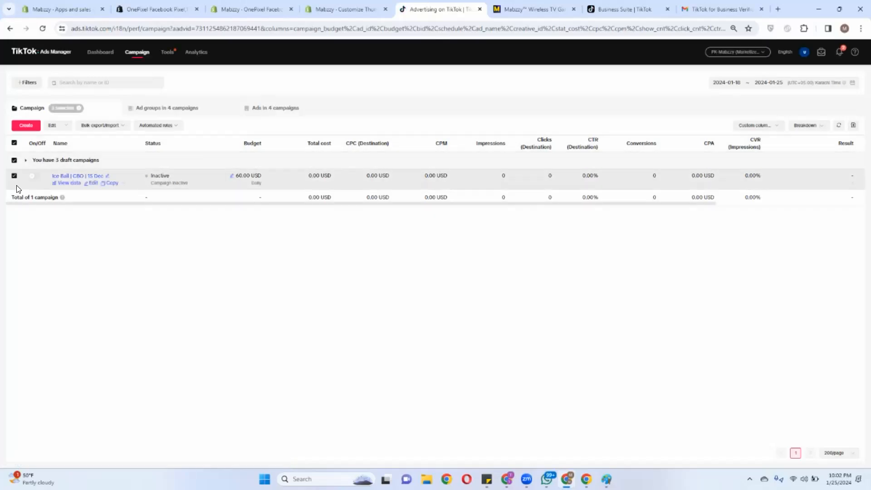
pyautogui.click(60, 125)
pyautogui.click(64, 174)
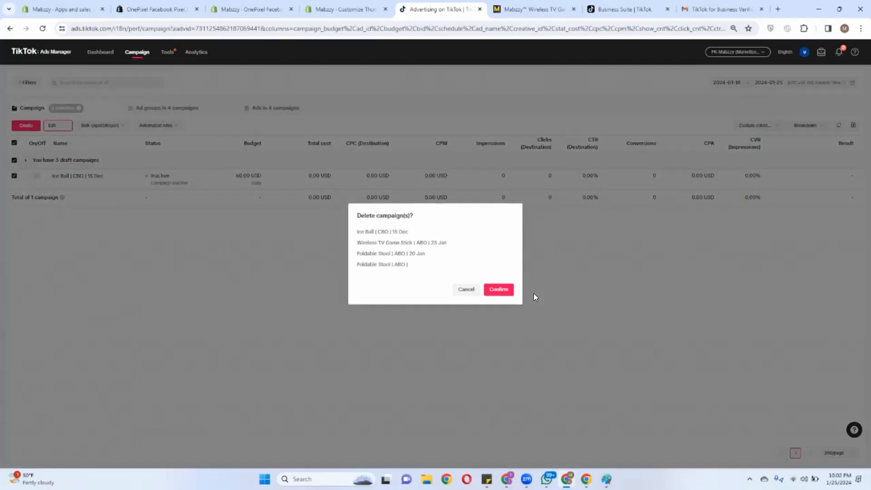
pyautogui.click(500, 290)
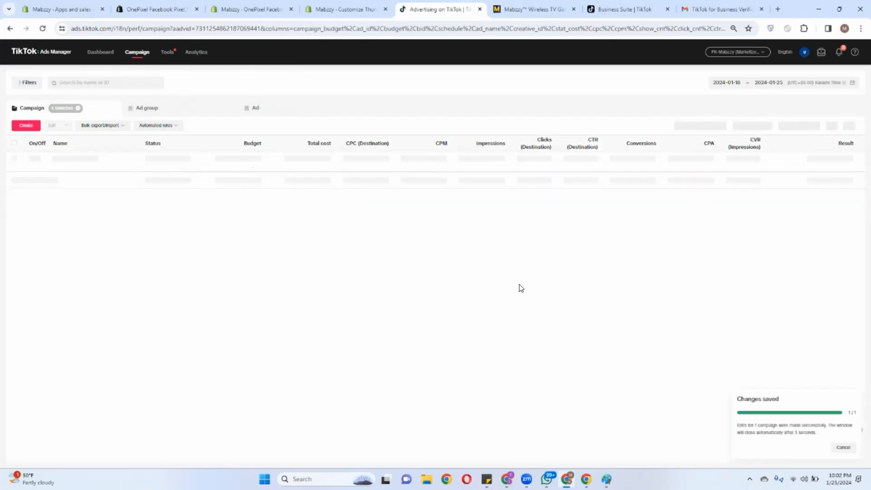
# Delete the old Shopify pixel from Events Manager's Web Events page.
pyautogui.moveTo(166, 52)
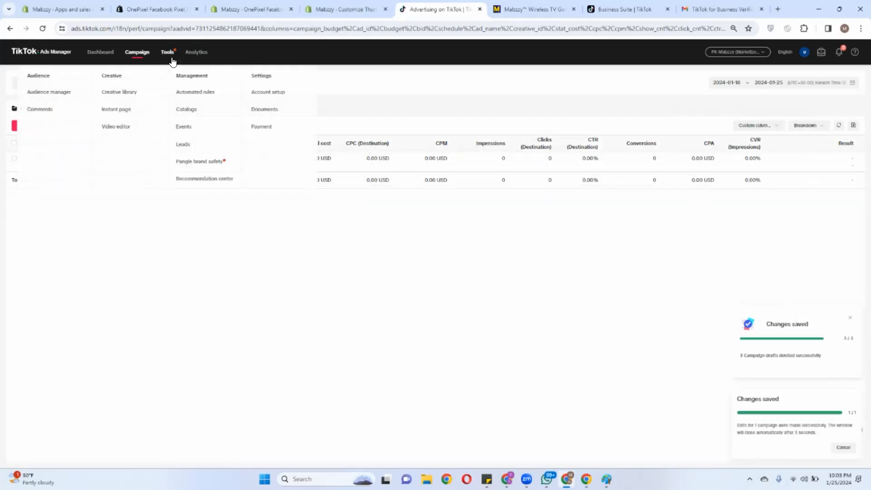
pyautogui.click(184, 128)
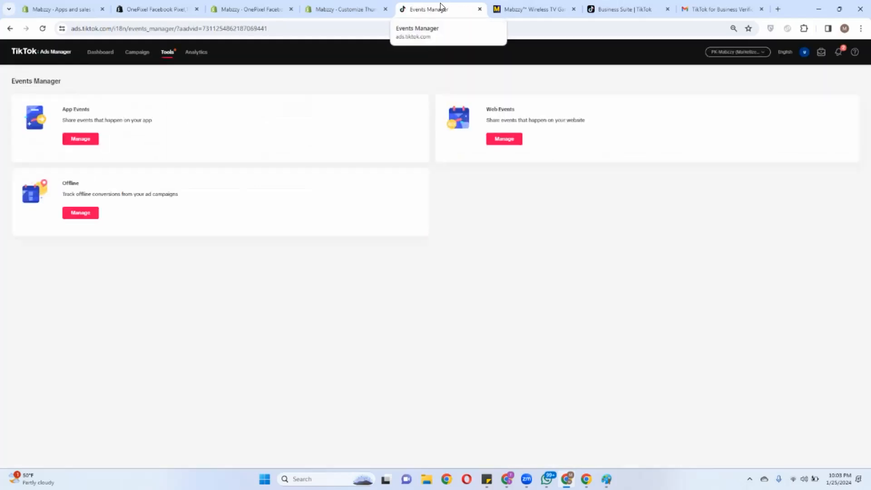
pyautogui.click(507, 140)
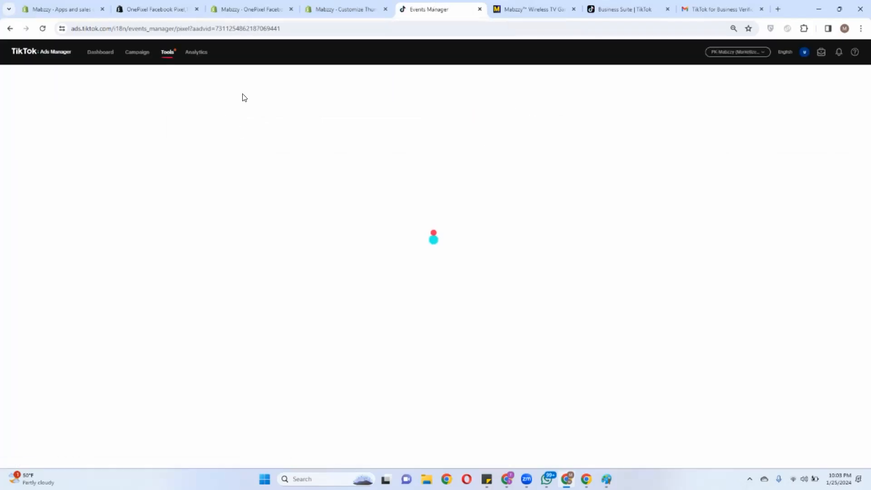
pyautogui.click(420, 179)
pyautogui.click(407, 193)
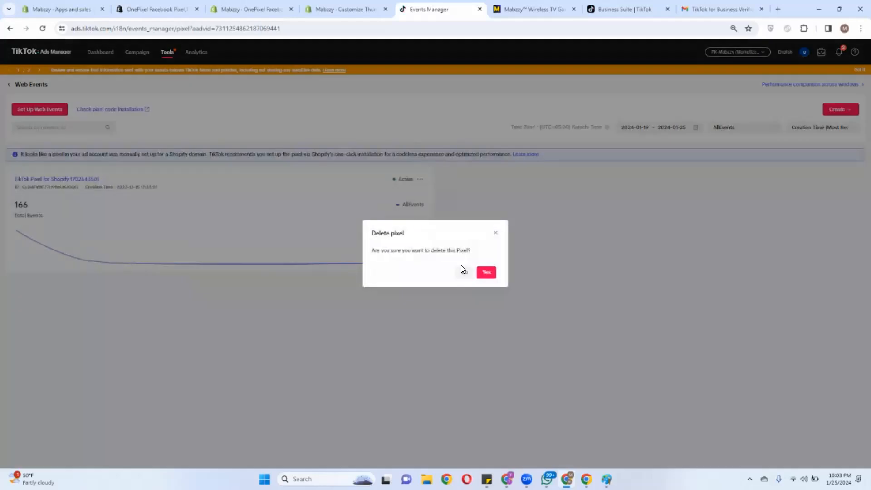
pyautogui.click(487, 273)
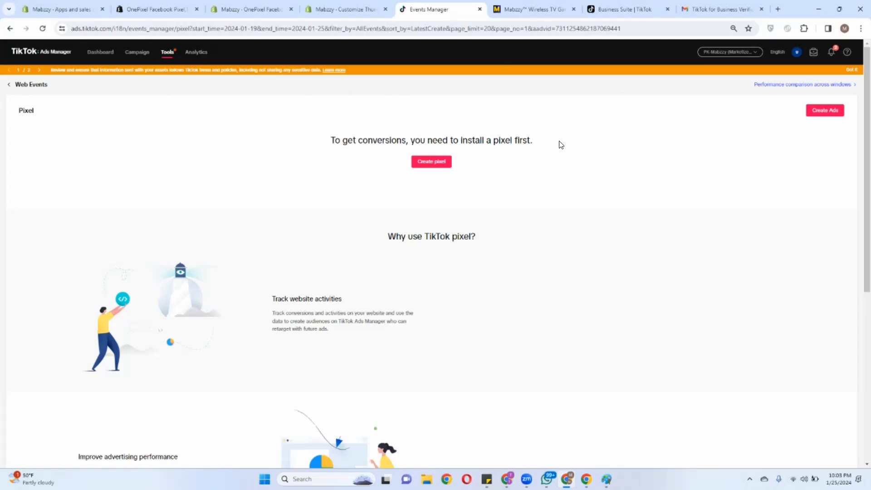
pyautogui.moveTo(325, 142); pyautogui.dragTo(562, 140)
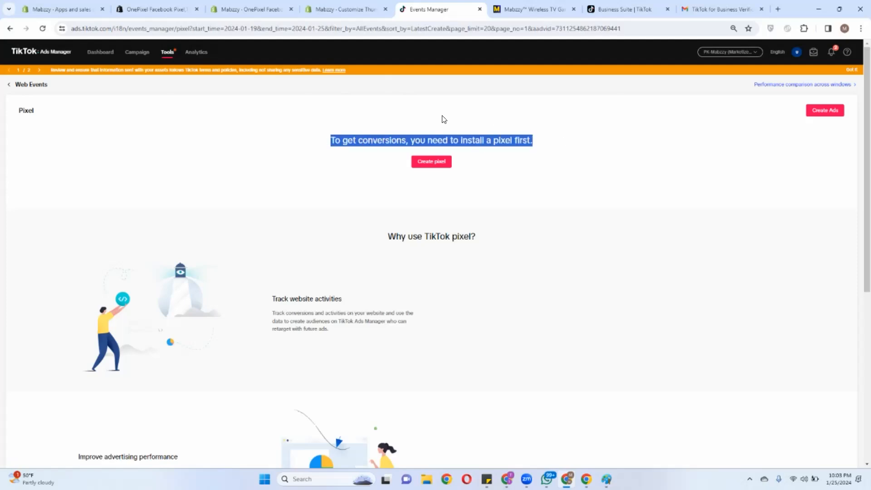
pyautogui.click(632, 122)
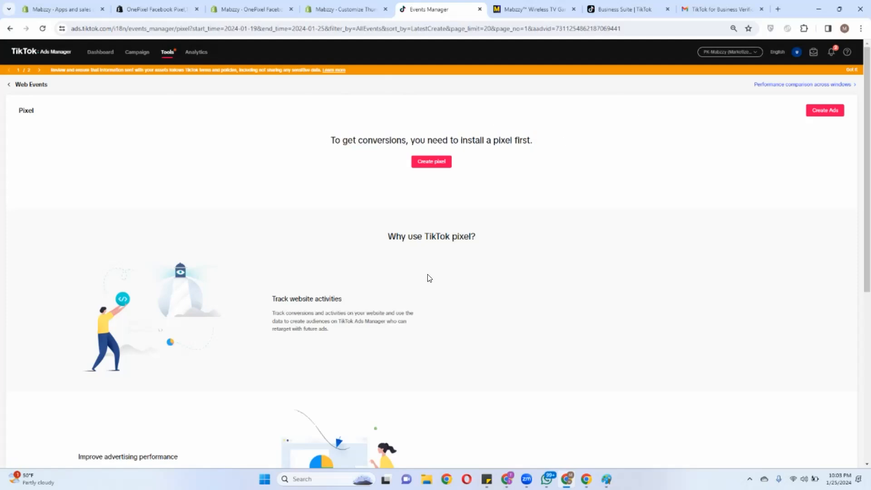
# Create a new manual-setup pixel named 'Mabzzy Pixel'.
pyautogui.click(432, 162)
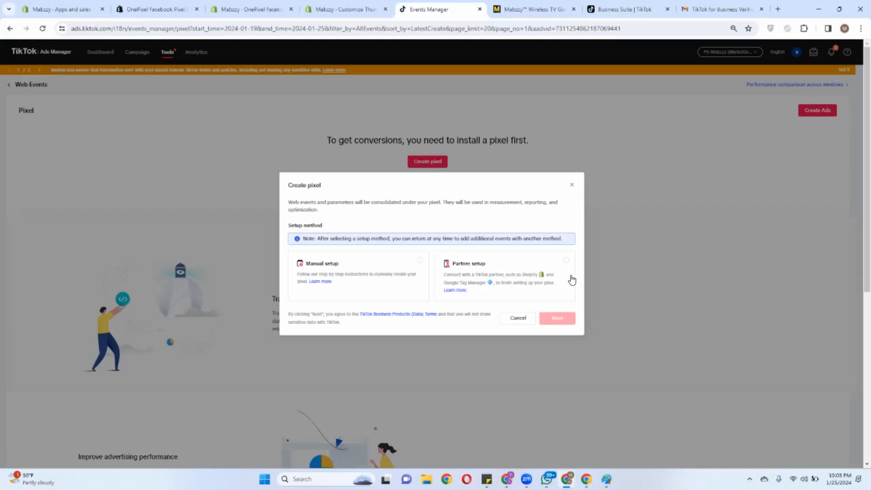
pyautogui.click(420, 262)
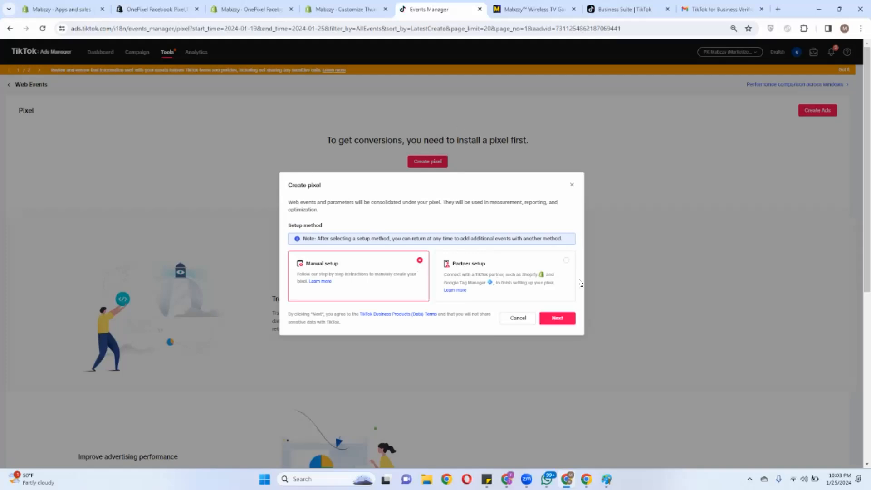
pyautogui.click(559, 318)
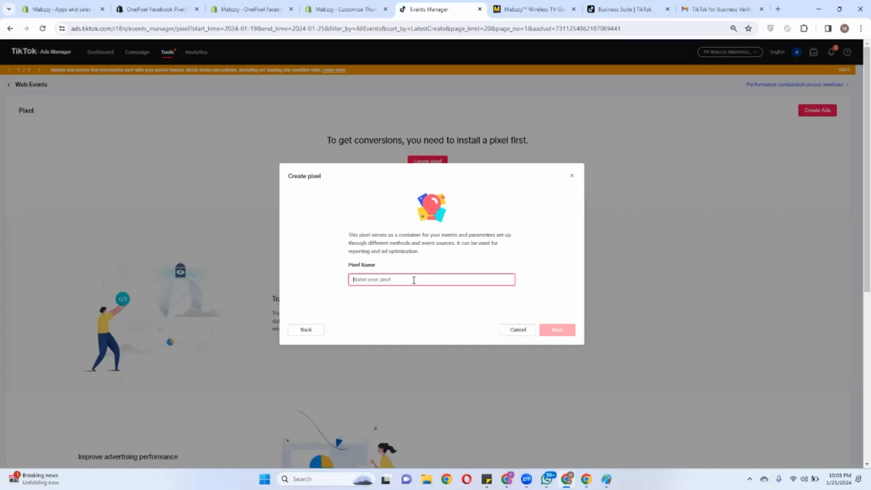
pyautogui.write('Mabzzy B')
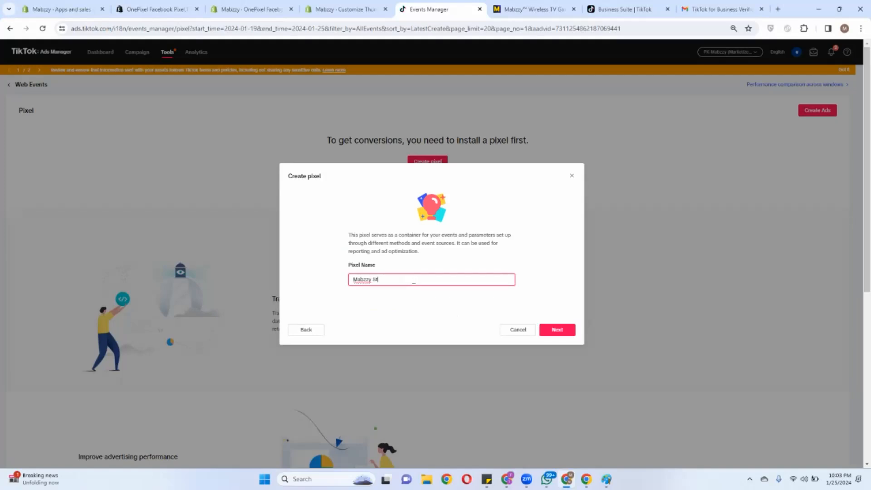
pyautogui.press('BackSpace')
pyautogui.press('BackSpace')
pyautogui.write('Pixell')
pyautogui.click(456, 199)
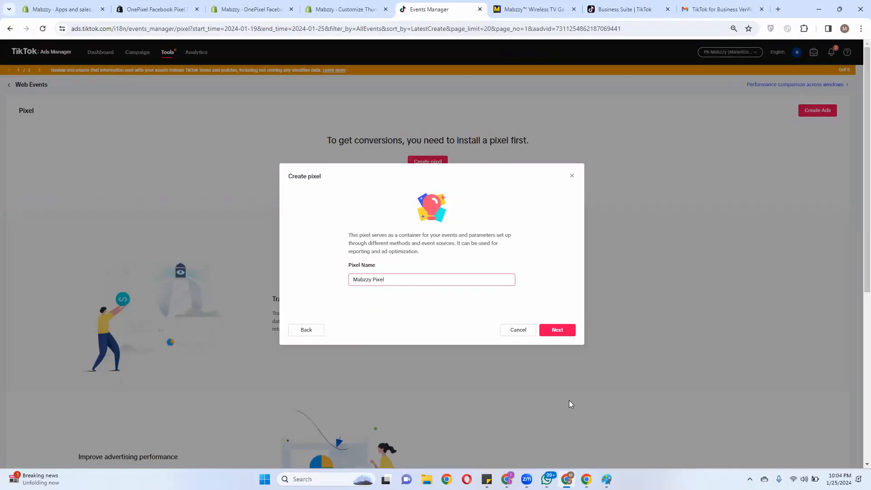
pyautogui.click(559, 330)
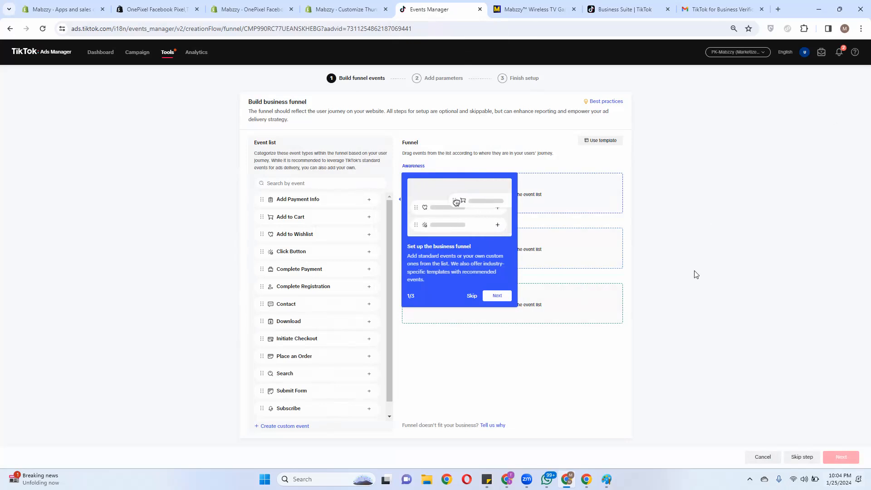
# Skip the business funnel and choose Event Builder as the only event setup method.
pyautogui.click(799, 458)
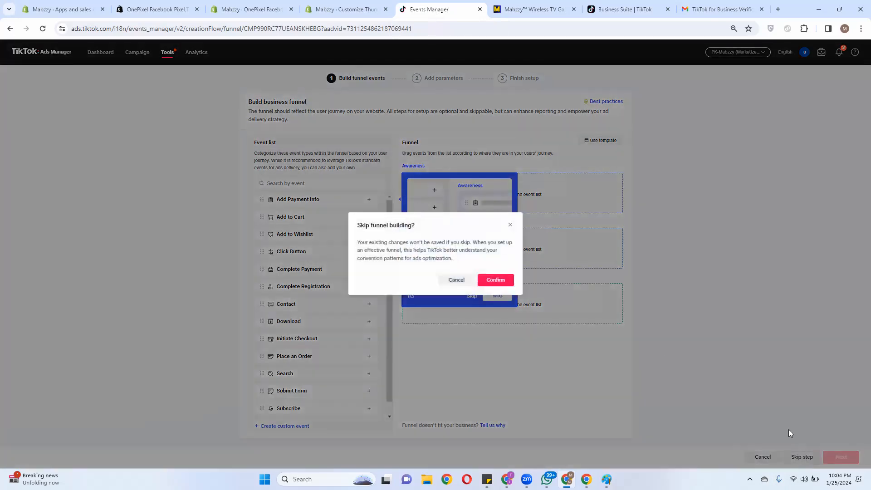
pyautogui.click(496, 281)
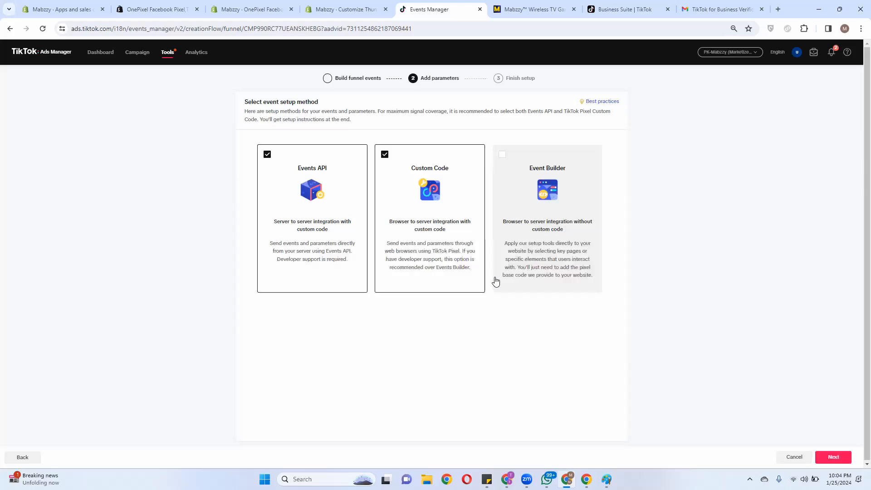
pyautogui.click(384, 155)
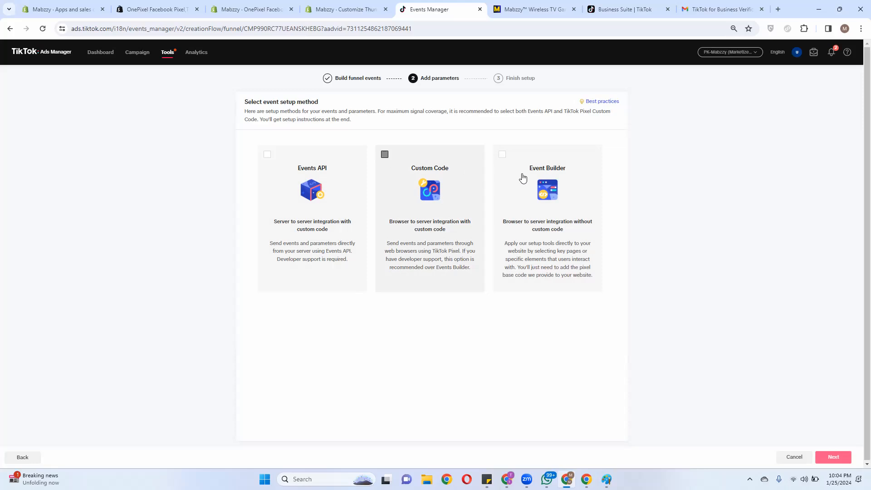
pyautogui.click(502, 155)
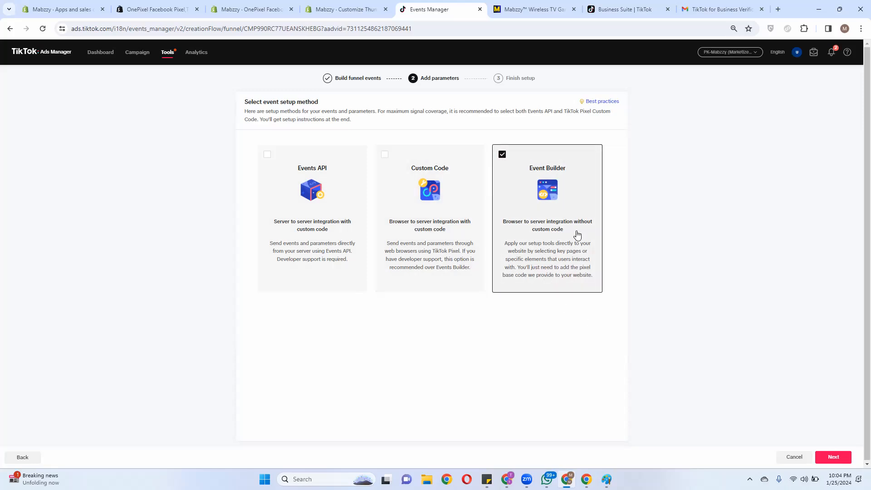
pyautogui.click(830, 456)
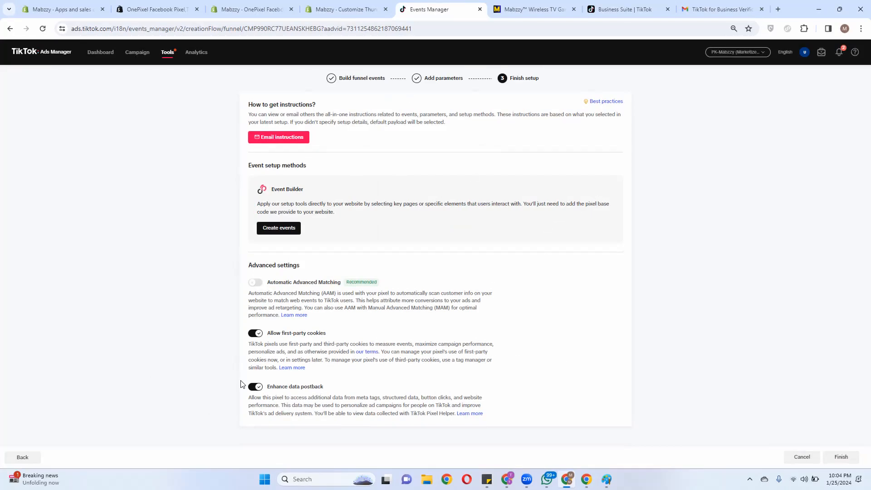
# Turn on Automatic Advanced Matching and start creating events for the pixel.
pyautogui.click(256, 283)
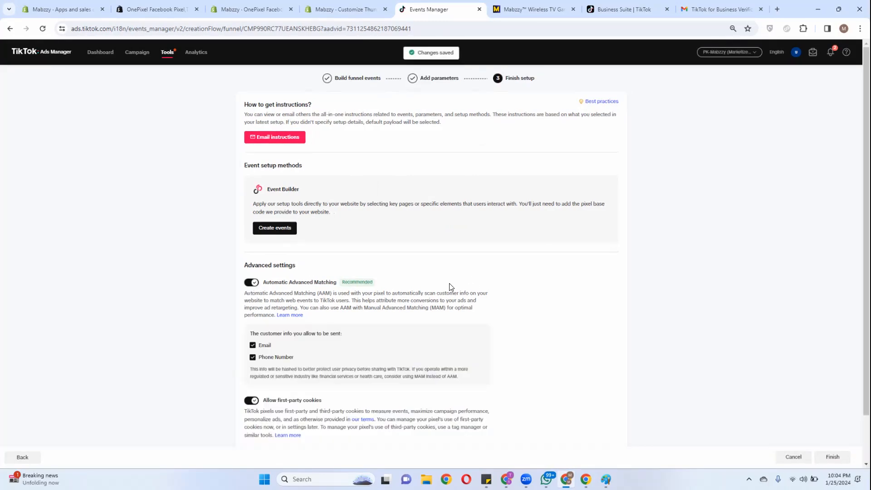
pyautogui.click(275, 228)
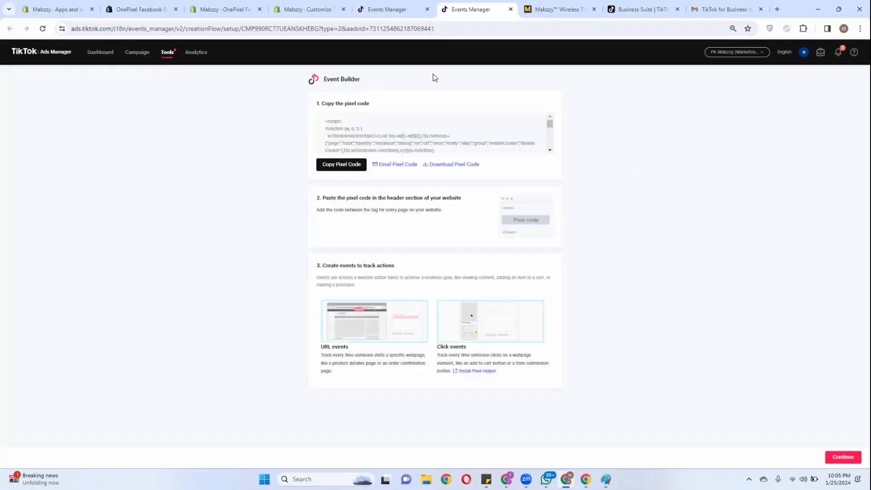
pyautogui.moveTo(428, 139)
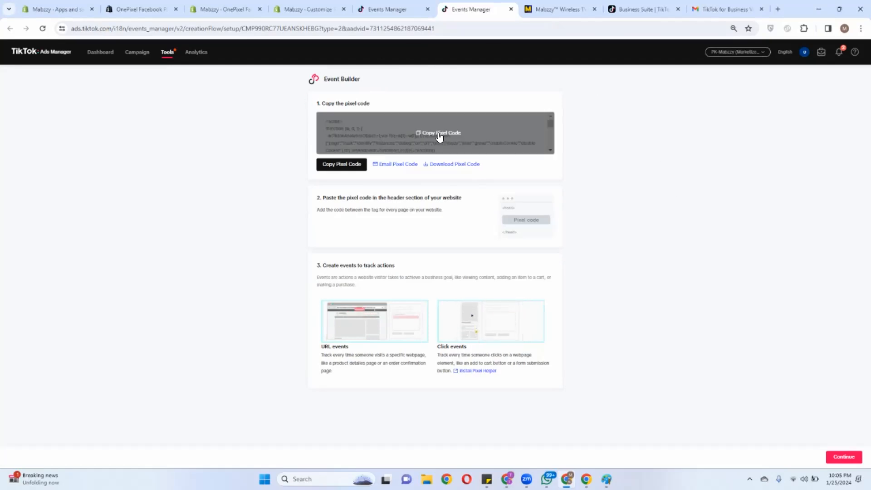
pyautogui.click(73, 3)
# Open the current Shopify theme's theme.liquid layout file in the code editor.
pyautogui.click(854, 81)
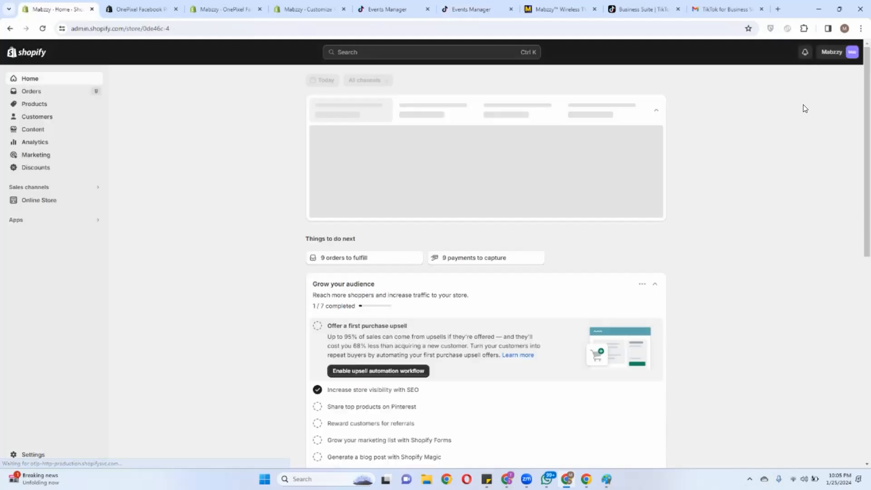
pyautogui.click(49, 204)
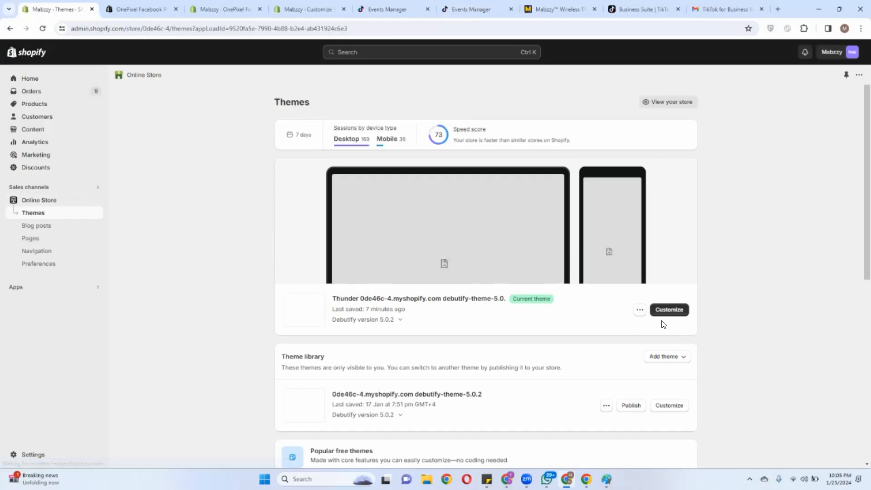
pyautogui.click(640, 310)
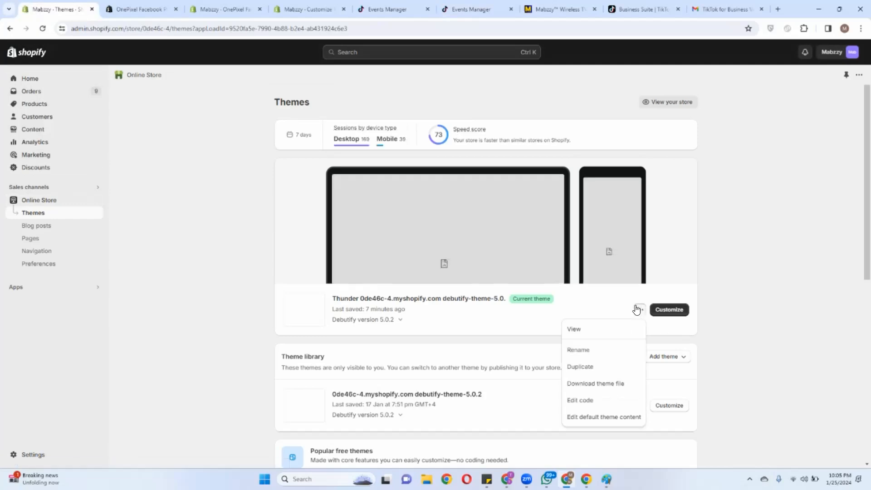
pyautogui.click(589, 401)
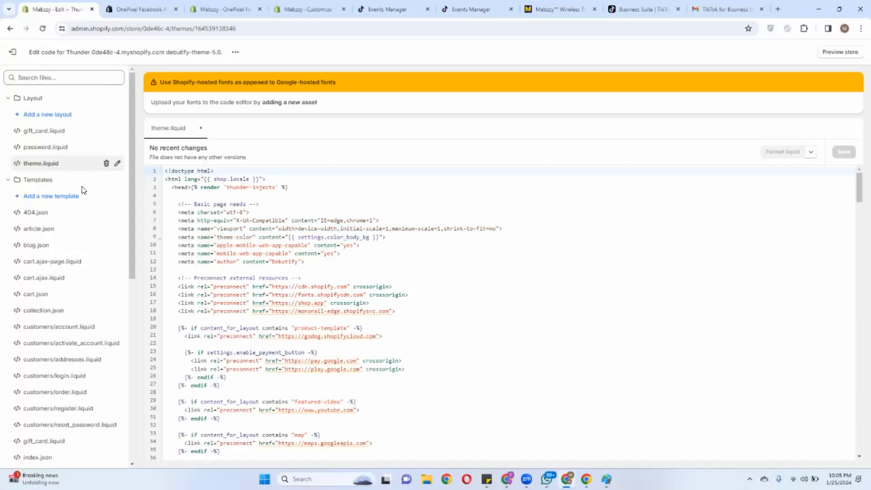
pyautogui.click(36, 166)
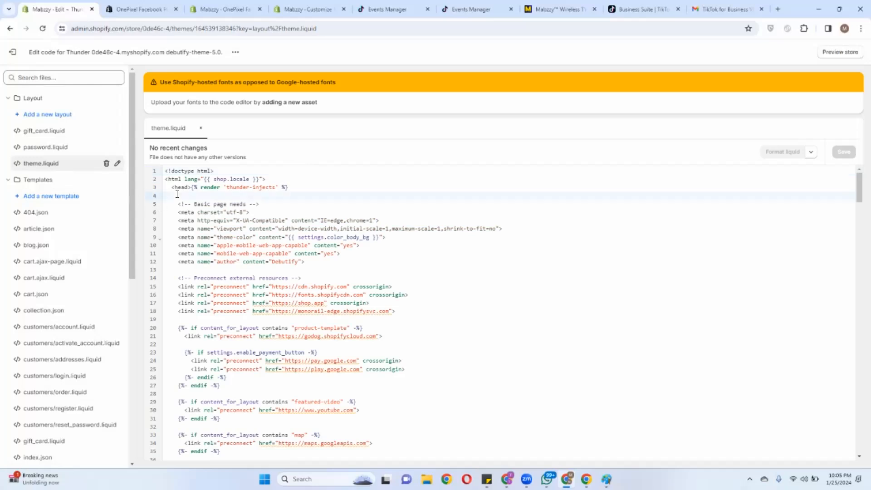
# Paste the TikTok pixel code into the theme.liquid head and save the file.
pyautogui.hotkey('ctrl', 'v')
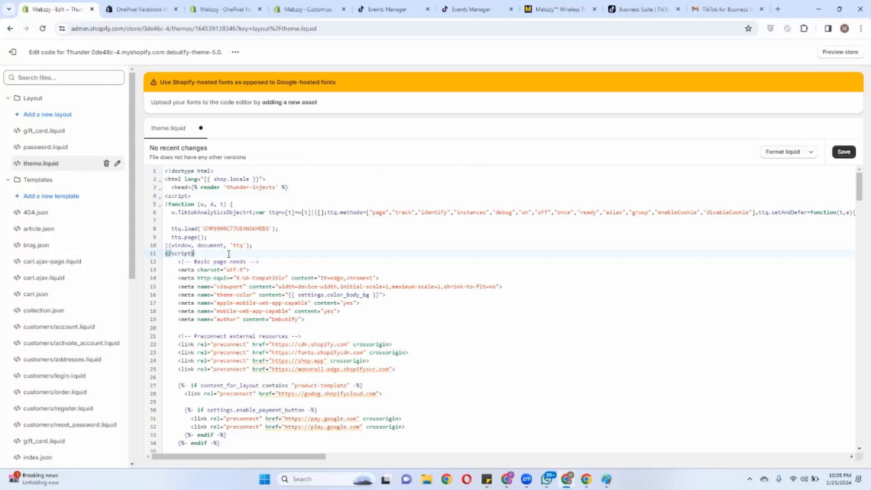
pyautogui.click(842, 153)
pyautogui.click(484, 4)
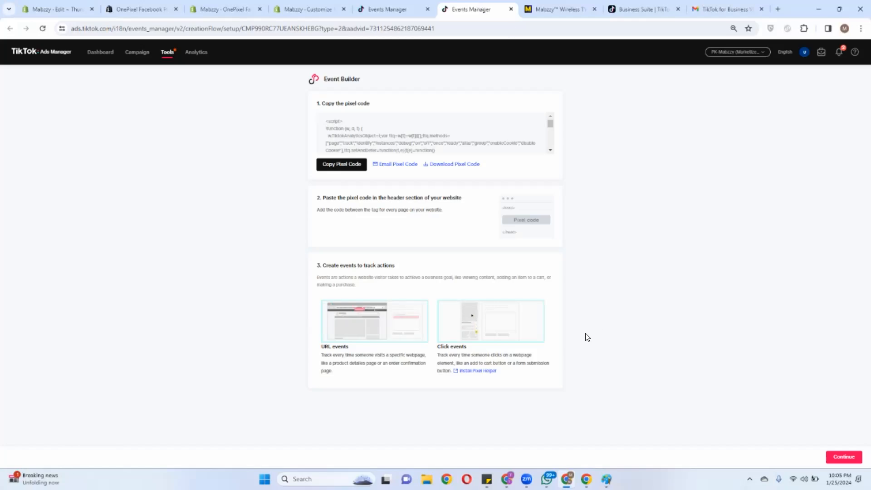
# Continue to Create events and set the event type to Add to Cart.
pyautogui.click(844, 457)
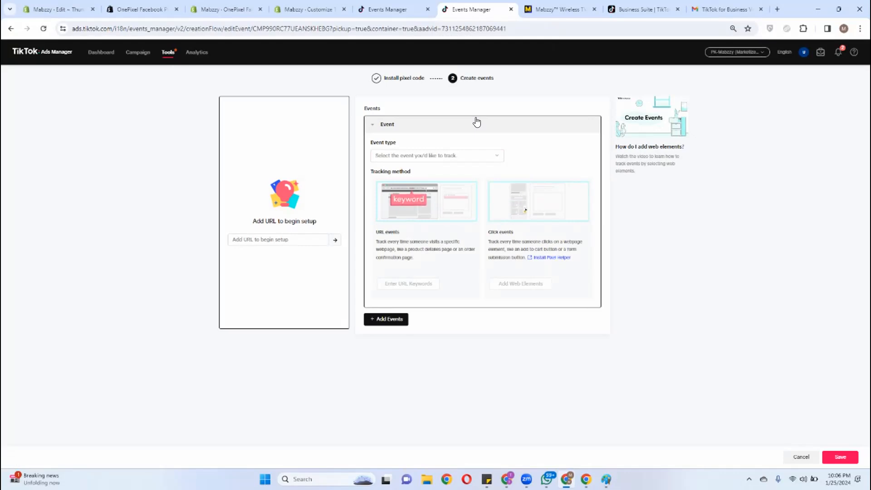
pyautogui.click(474, 155)
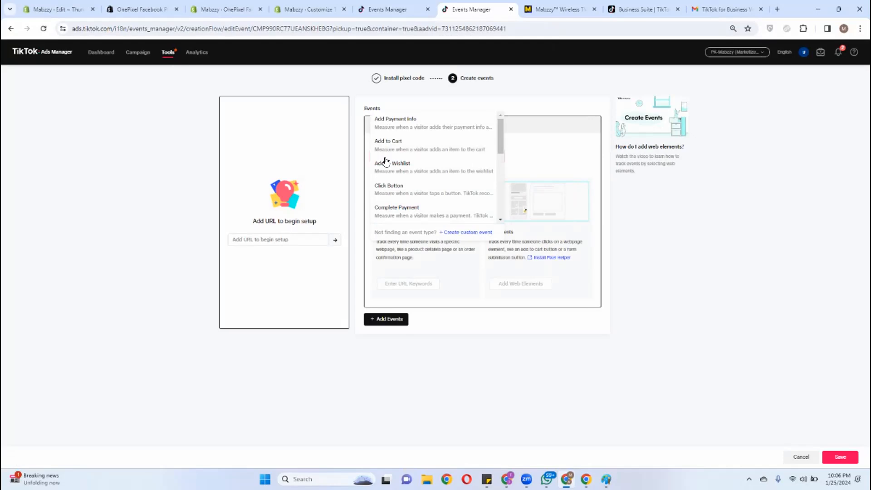
pyautogui.click(425, 148)
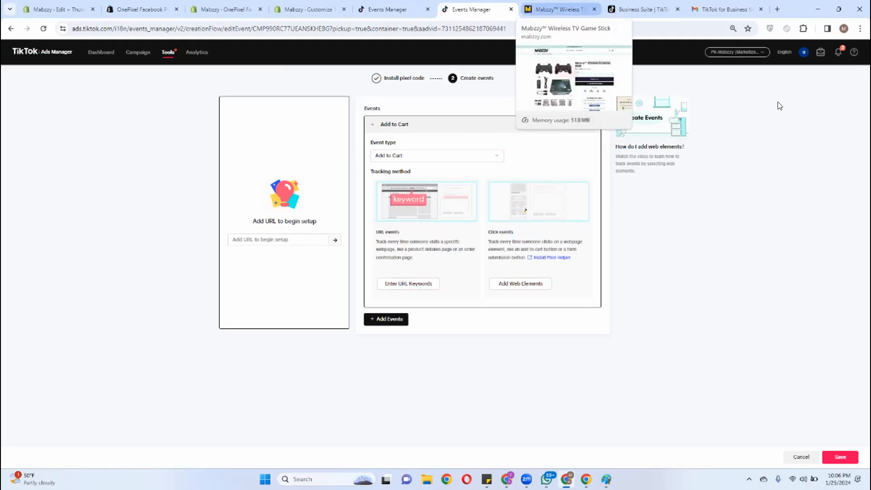
pyautogui.click(573, 8)
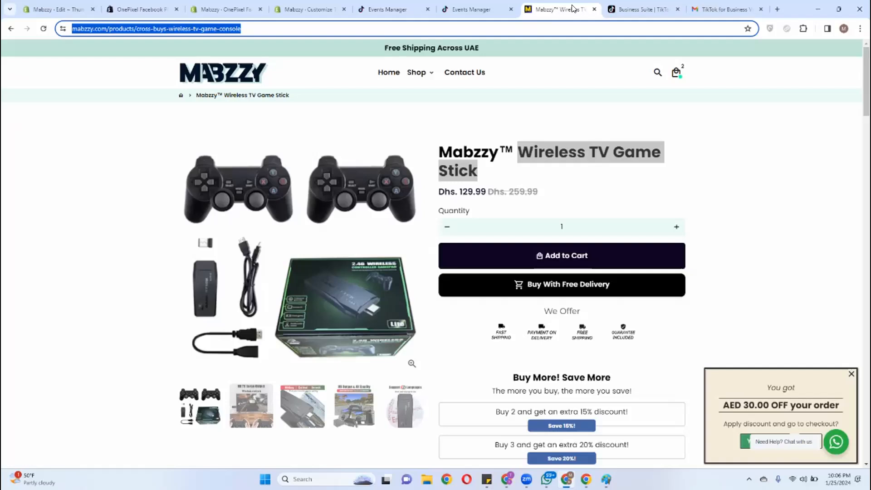
# Browse the store's full Shop collection and open the Mabzzy™ Kids Prayer Mat page.
pyautogui.click(779, 177)
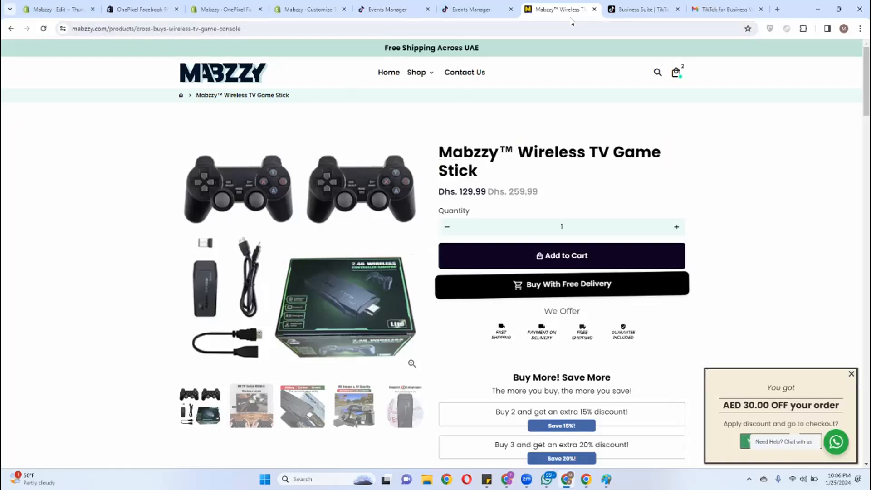
pyautogui.click(11, 29)
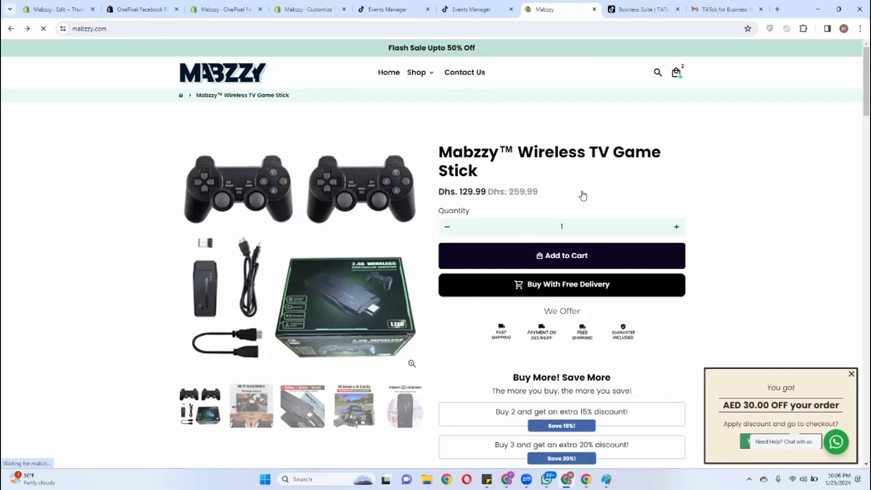
pyautogui.scroll(10, 384, 221)
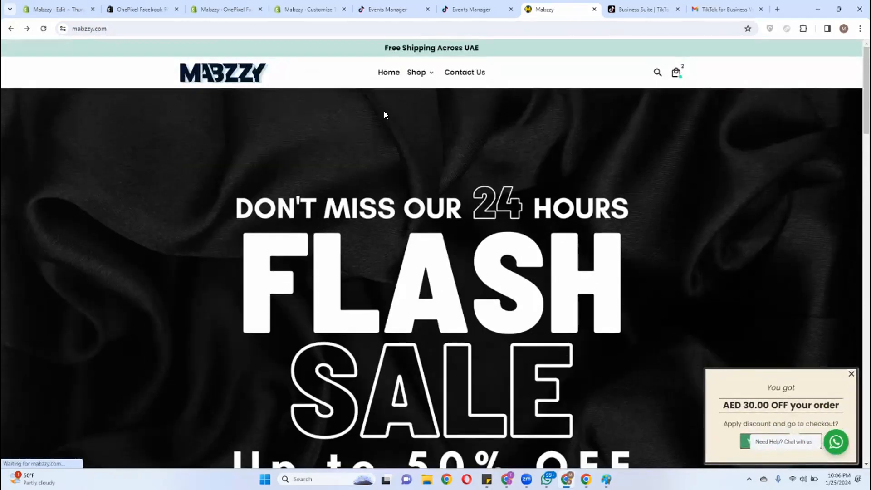
pyautogui.click(416, 73)
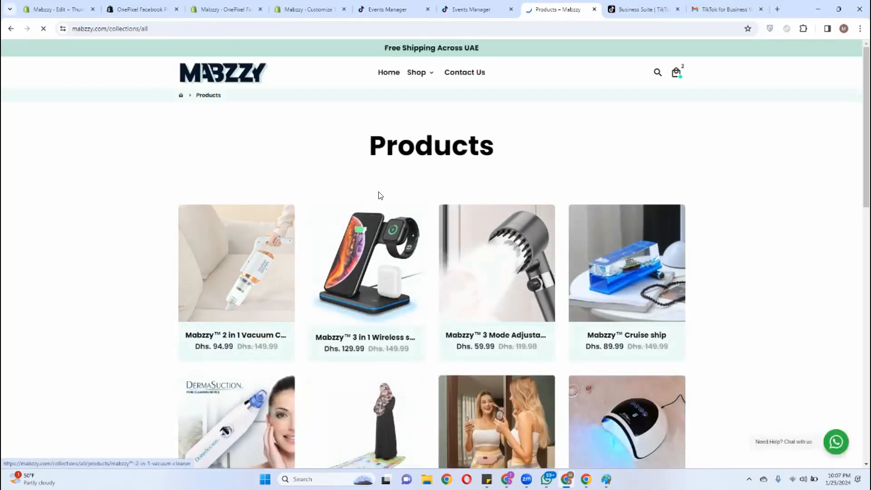
pyautogui.scroll(-5, 654, 213)
pyautogui.scroll(-5, 654, 213)
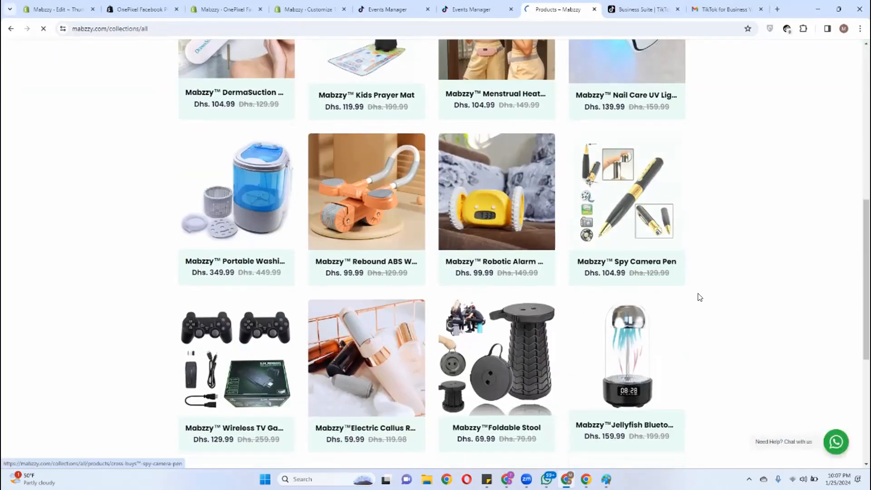
pyautogui.scroll(4, 395, 290)
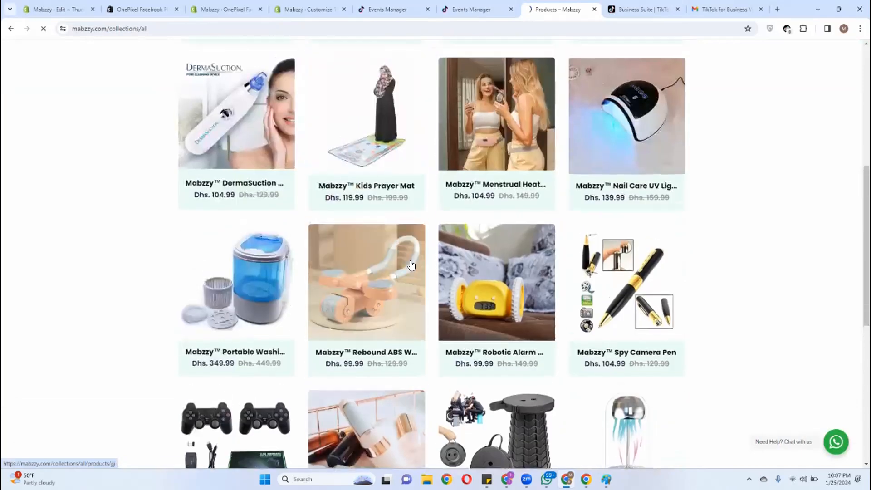
pyautogui.scroll(-2, 358, 337)
pyautogui.scroll(5, 399, 313)
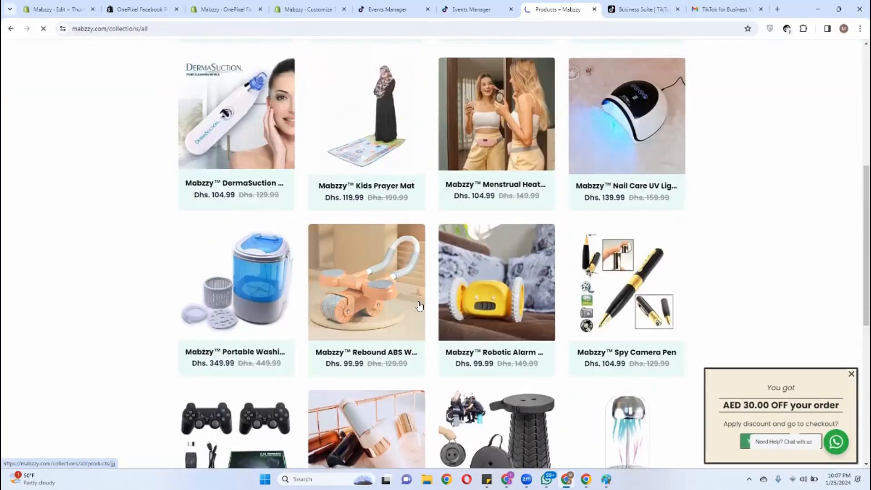
pyautogui.scroll(-3, 387, 299)
pyautogui.scroll(7, 409, 268)
pyautogui.scroll(-14, 459, 246)
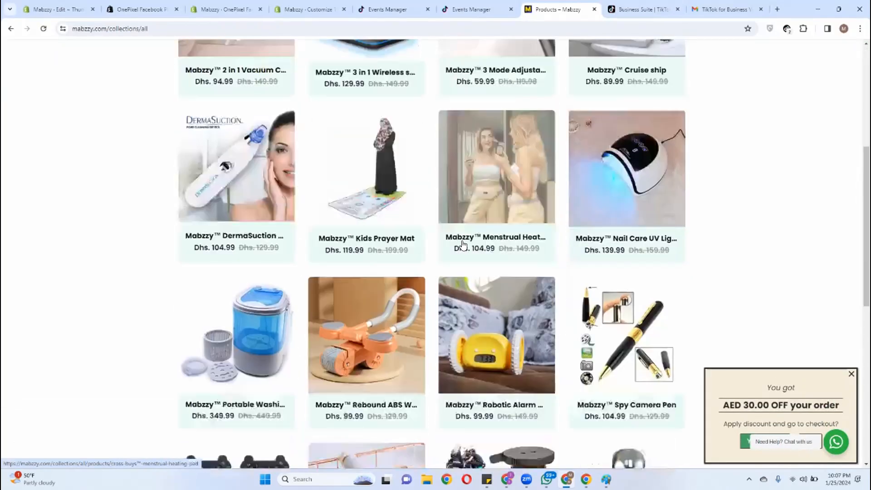
pyautogui.scroll(12, 628, 229)
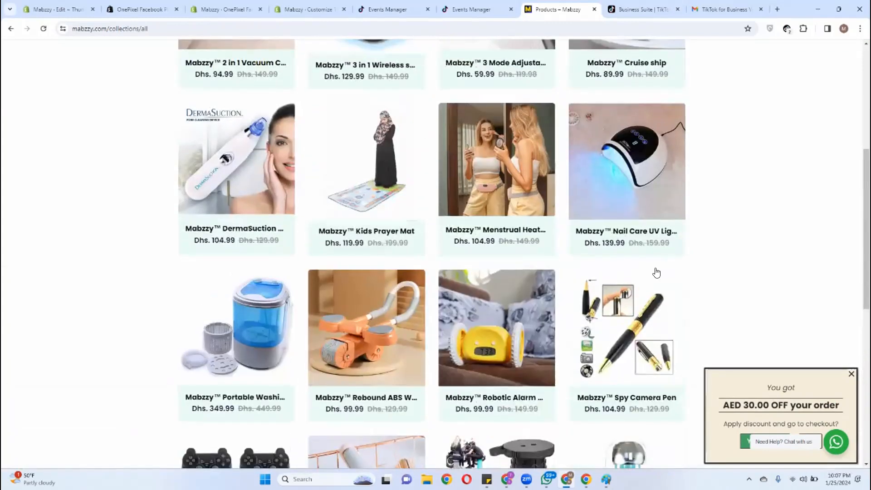
pyautogui.scroll(2, 668, 256)
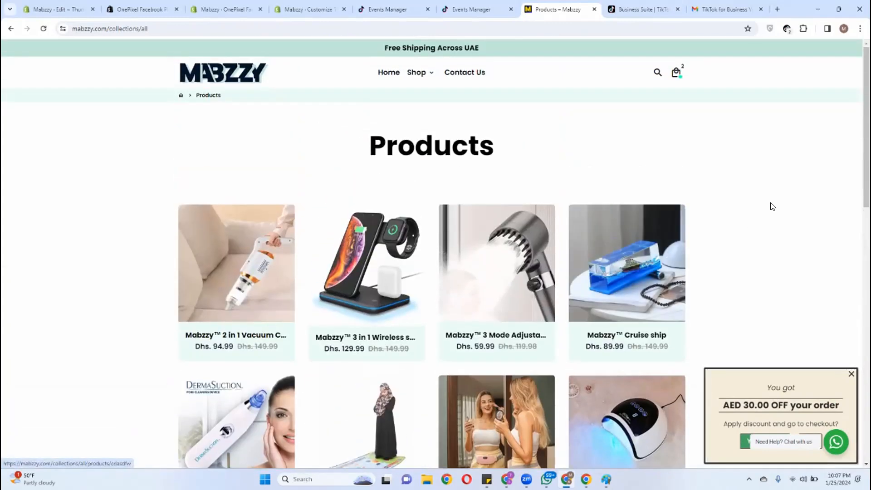
pyautogui.scroll(-3, 208, 259)
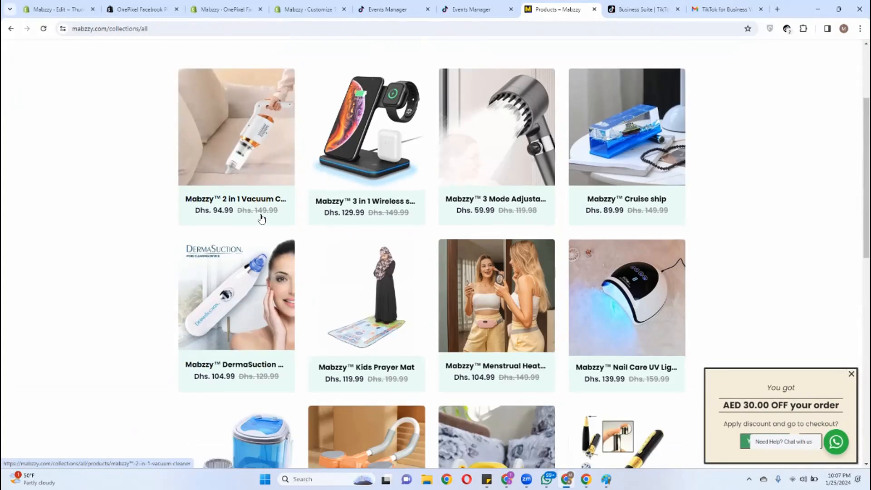
pyautogui.click(380, 308)
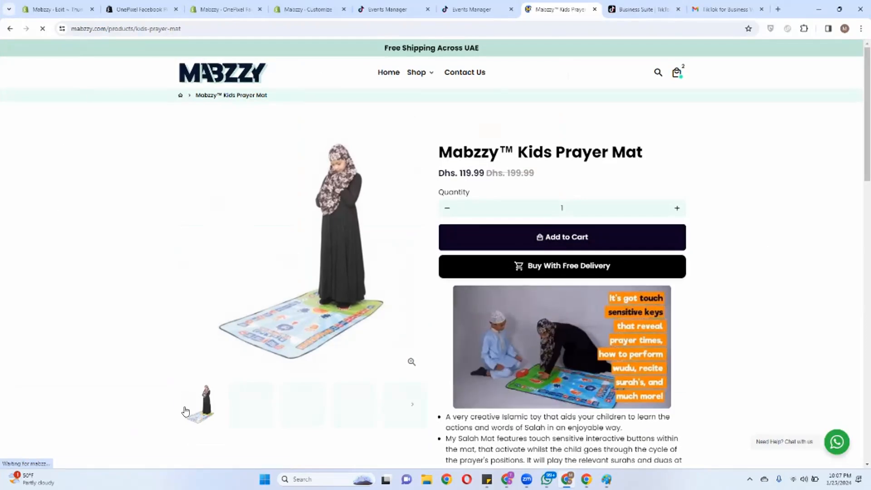
# Add the Kids Prayer Mat to the cart (3 items, Dhs. 255.97), try checkout, then open a new tab.
pyautogui.click(552, 235)
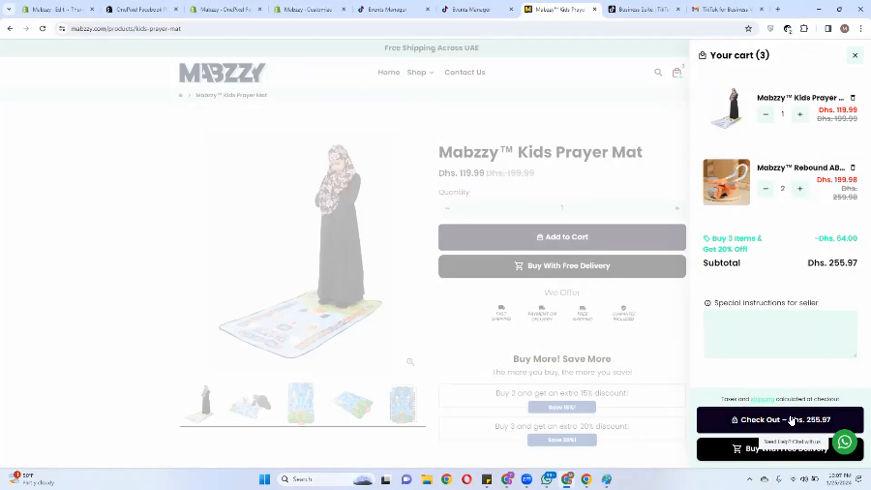
pyautogui.click(795, 97)
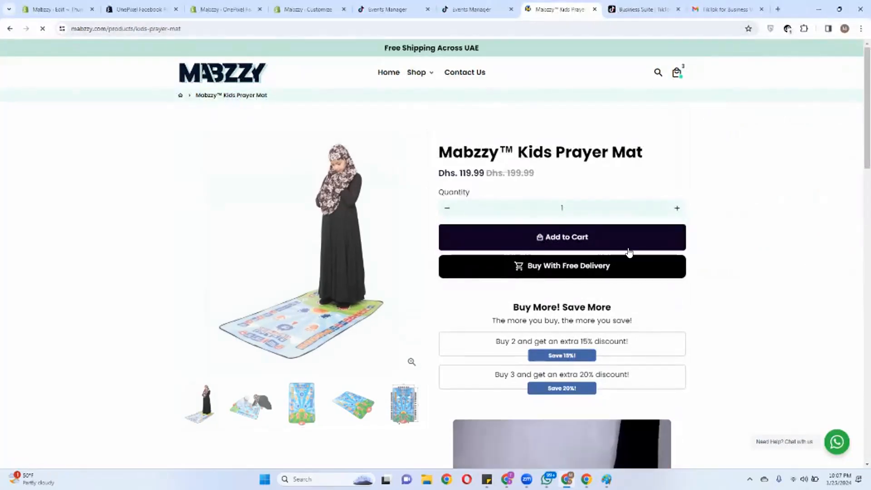
pyautogui.click(678, 71)
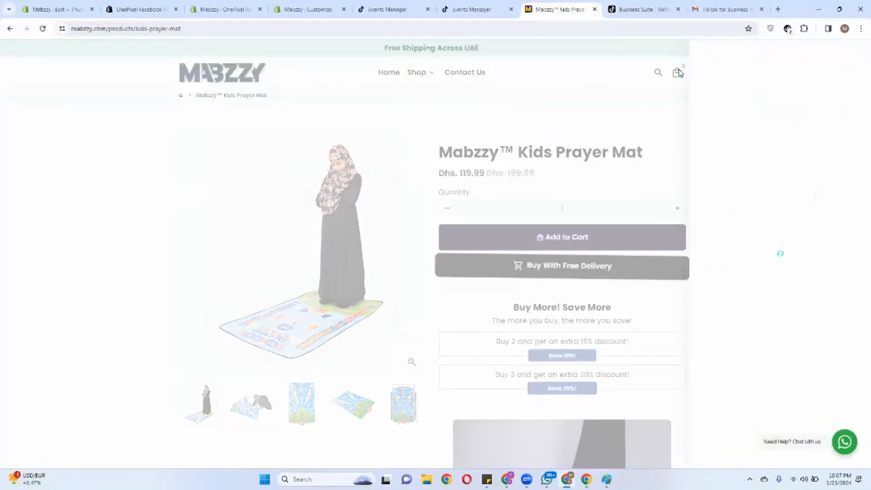
pyautogui.click(771, 417)
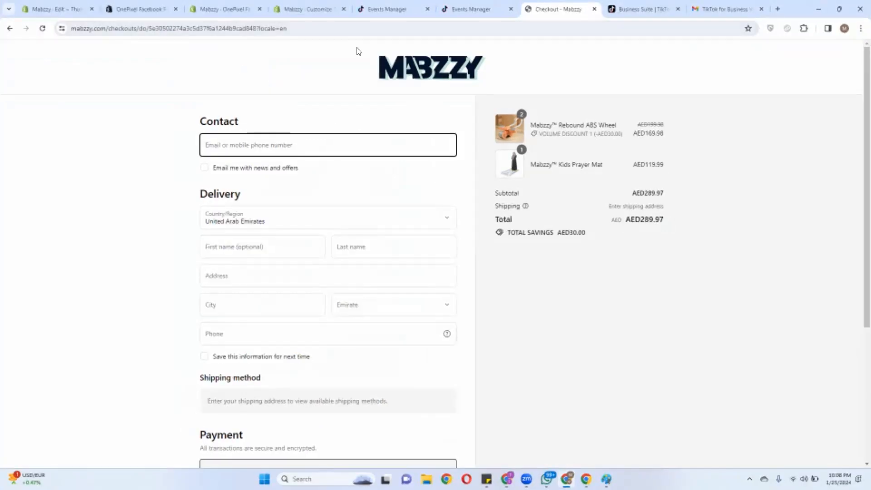
pyautogui.click(10, 28)
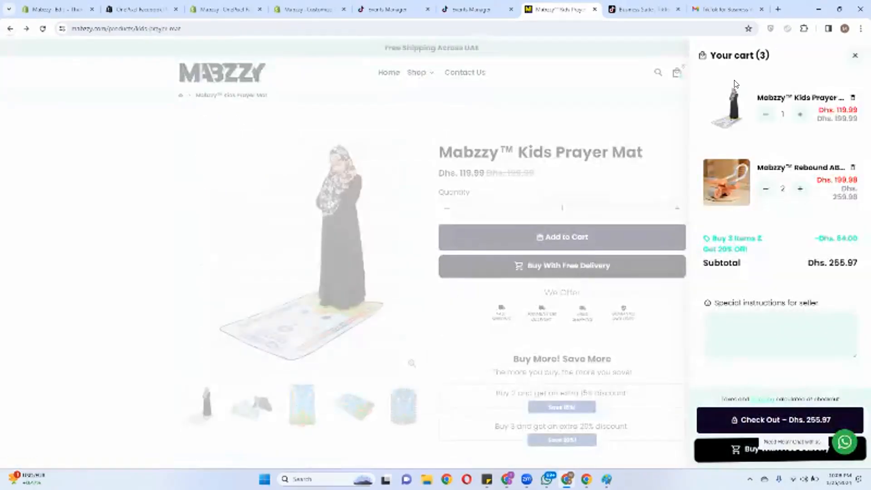
pyautogui.hotkey('ctrl', 't')
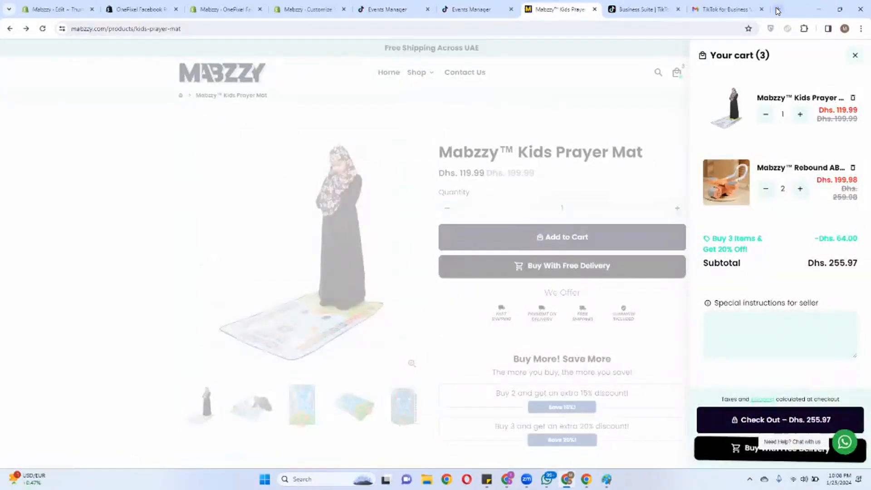
pyautogui.click(282, 28)
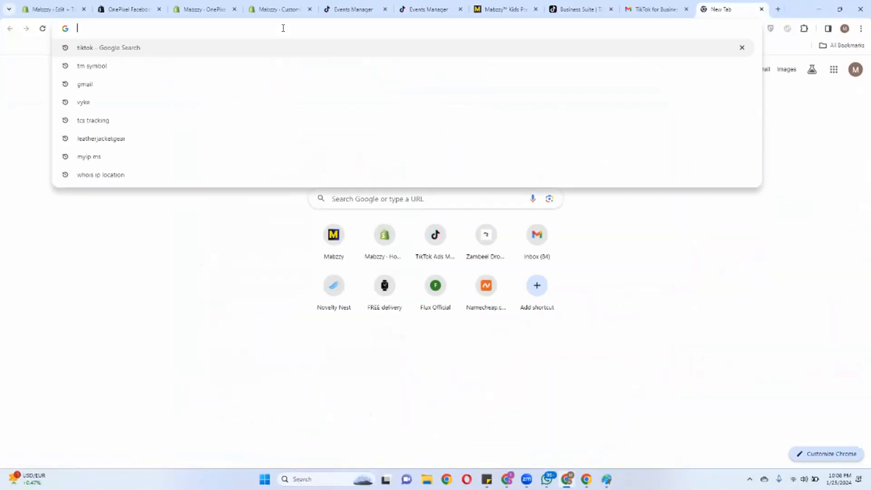
# Load noveltynest.co and start checkout for its one-item MagicBook Copybook Set cart.
pyautogui.write('novel')
pyautogui.press('Right')
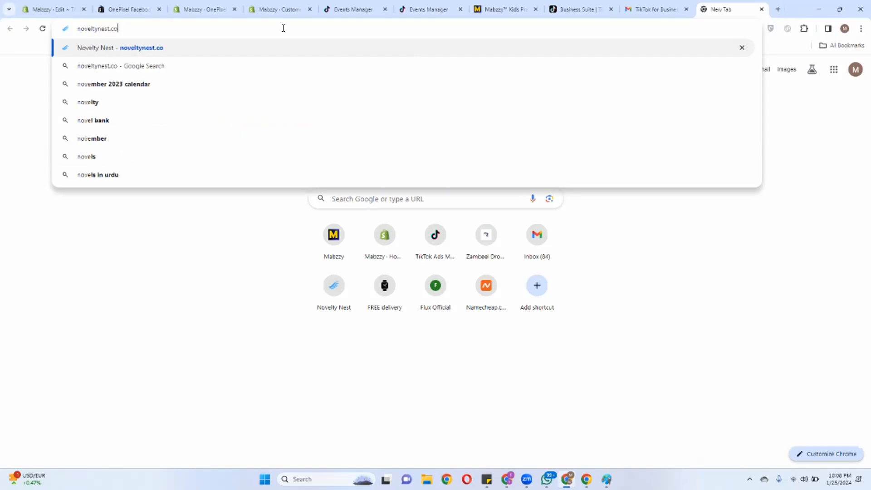
pyautogui.press('Return')
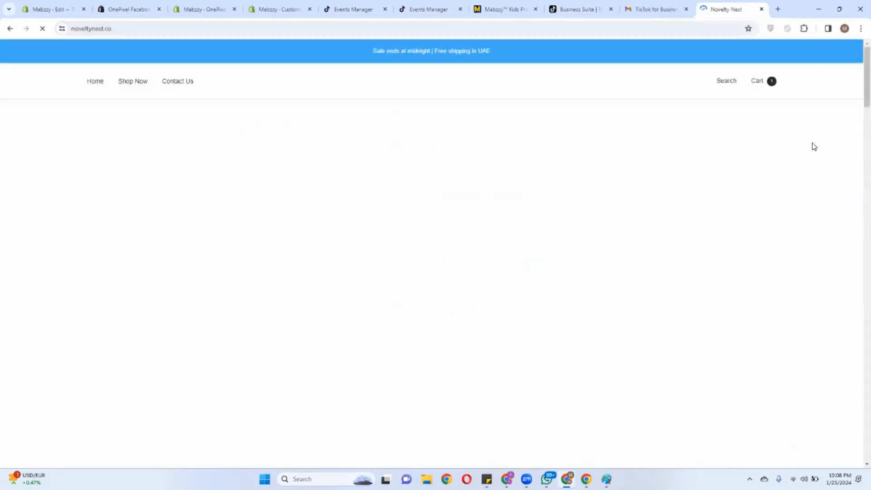
pyautogui.click(756, 85)
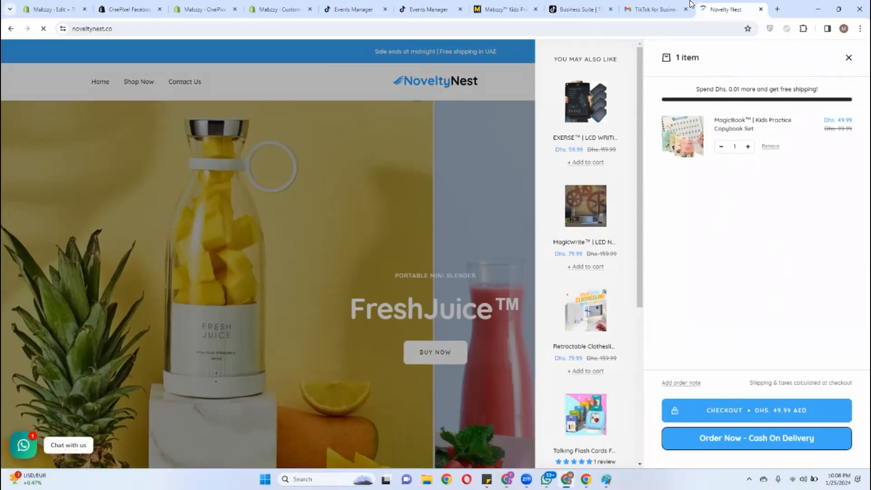
pyautogui.click(788, 404)
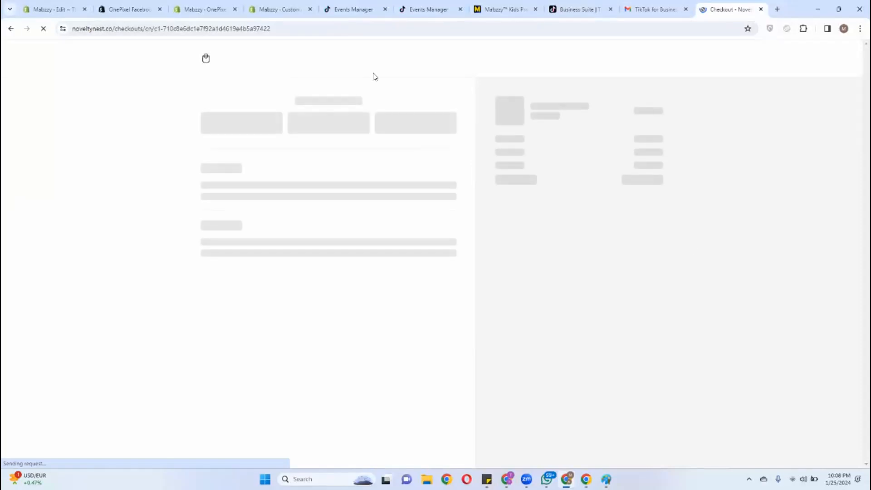
pyautogui.doubleClick(145, 29)
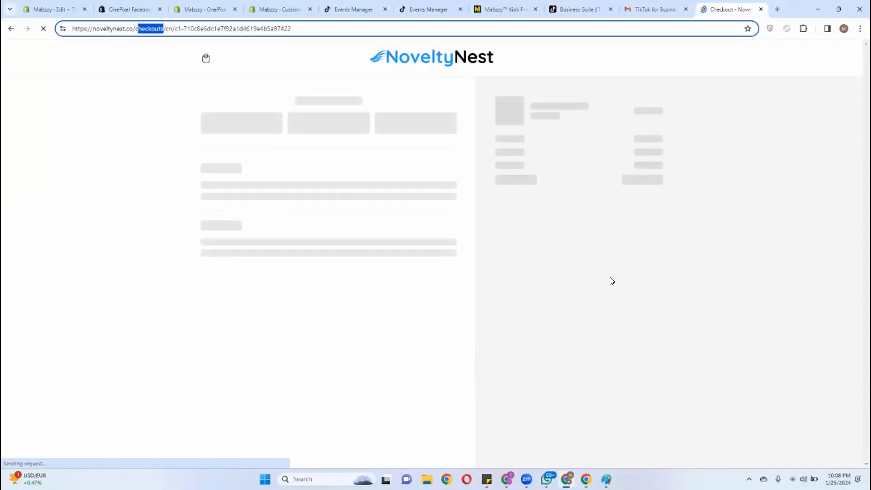
pyautogui.click(136, 9)
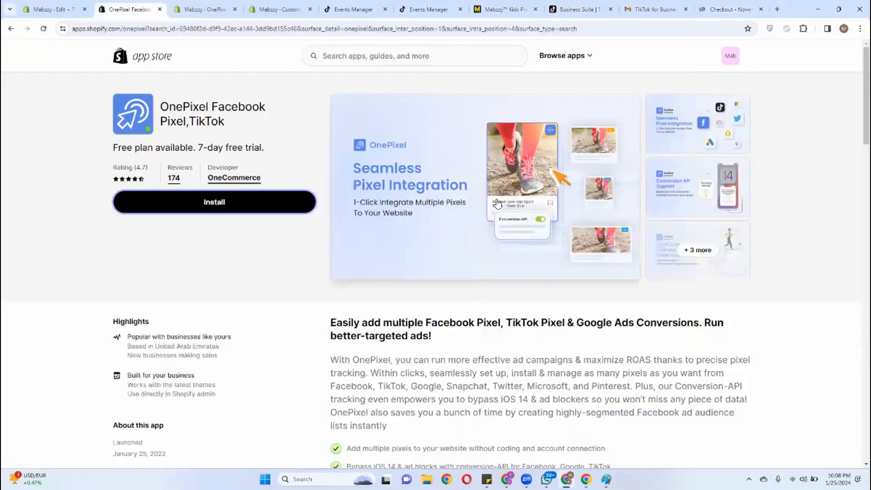
# Track the Add to Cart event by URL keywords with 'cart' as the URL contains value.
pyautogui.click(350, 9)
pyautogui.click(437, 4)
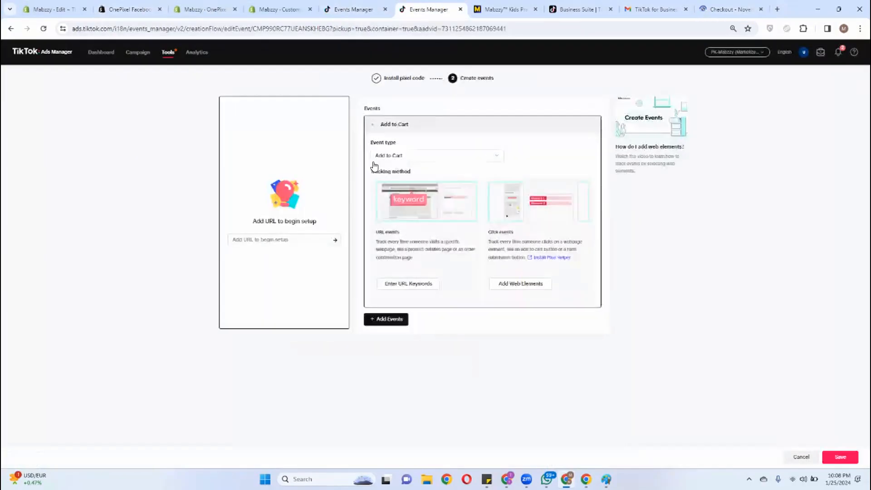
pyautogui.click(406, 286)
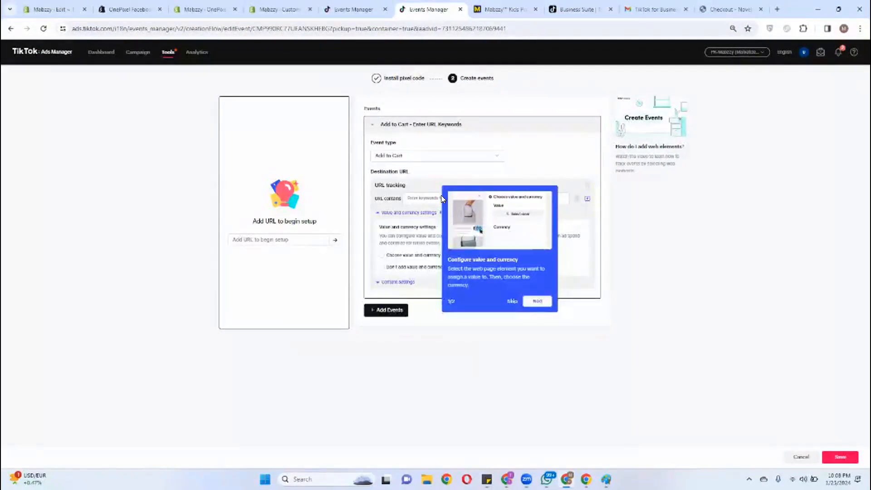
pyautogui.click(416, 197)
pyautogui.write('cart')
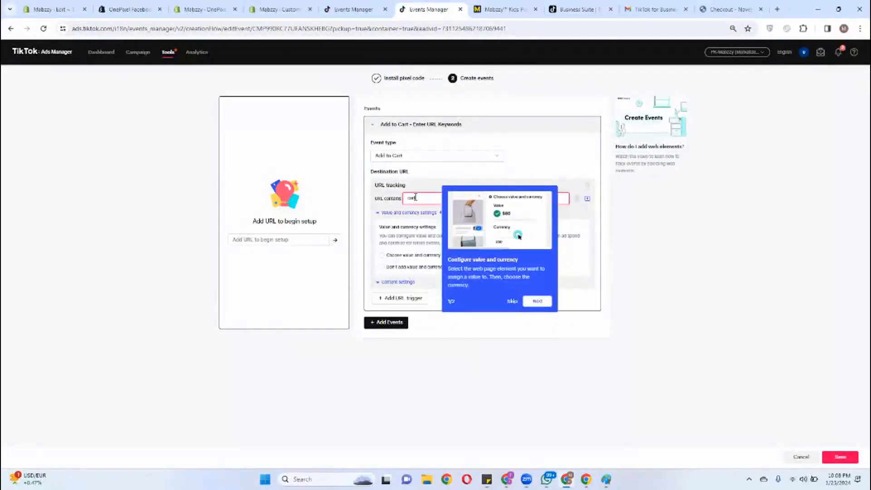
pyautogui.click(517, 301)
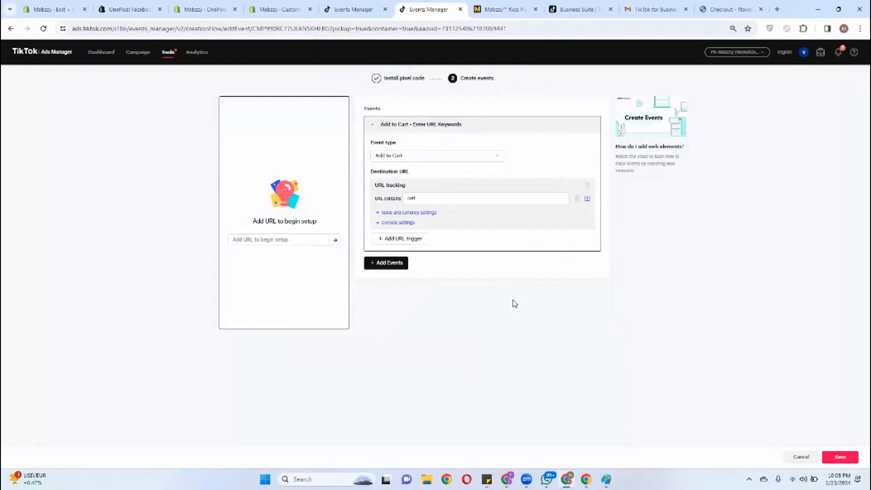
pyautogui.click(417, 199)
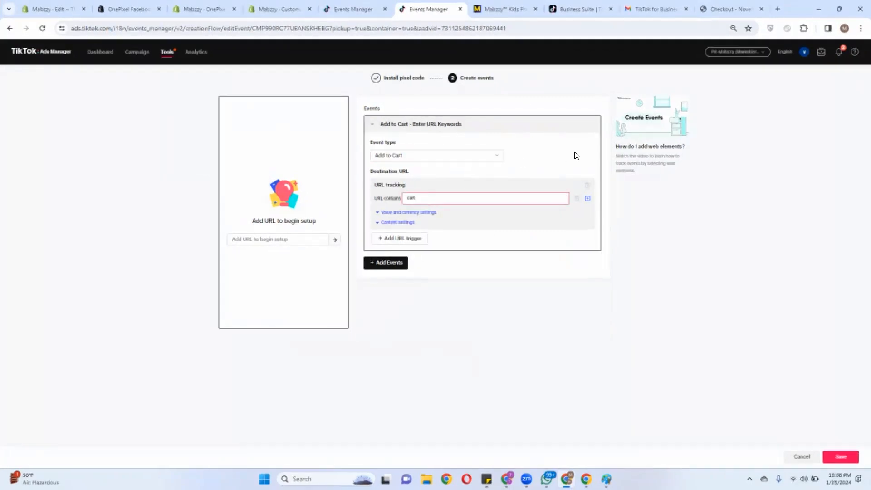
# Add a second pixel event with Initiate Checkout as its type.
pyautogui.click(404, 271)
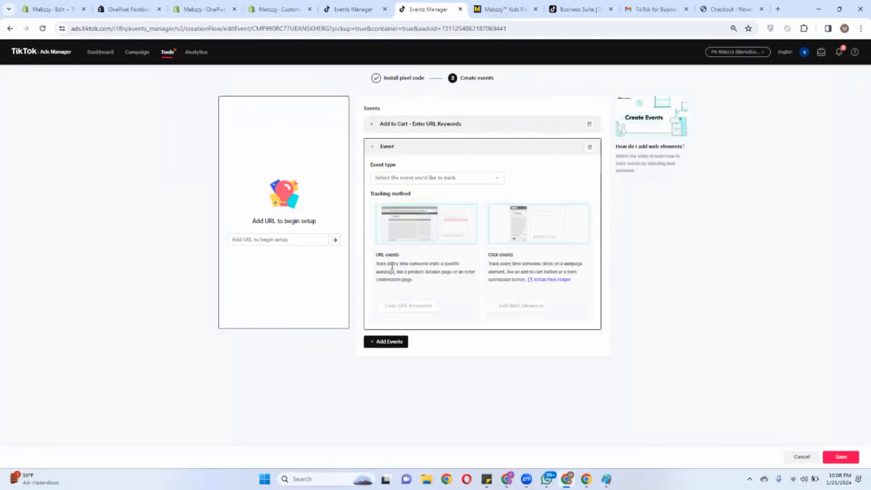
pyautogui.click(418, 176)
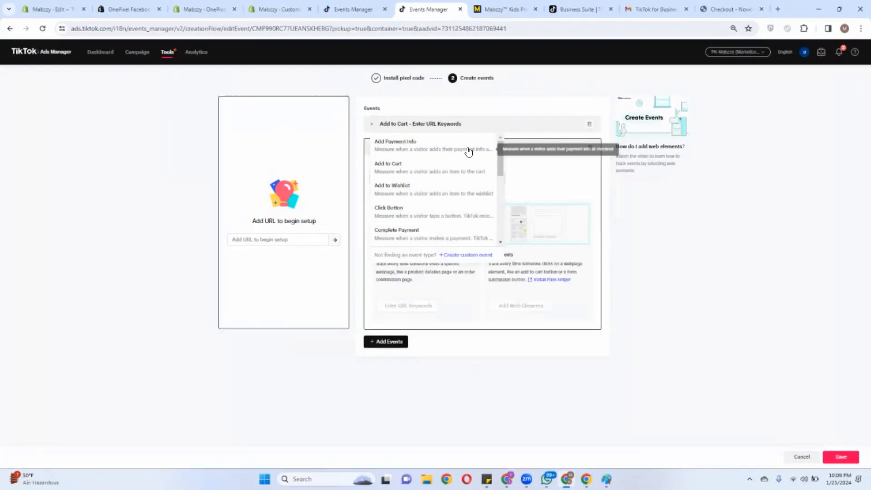
pyautogui.scroll(-2, 436, 205)
pyautogui.scroll(-2, 431, 199)
pyautogui.click(424, 191)
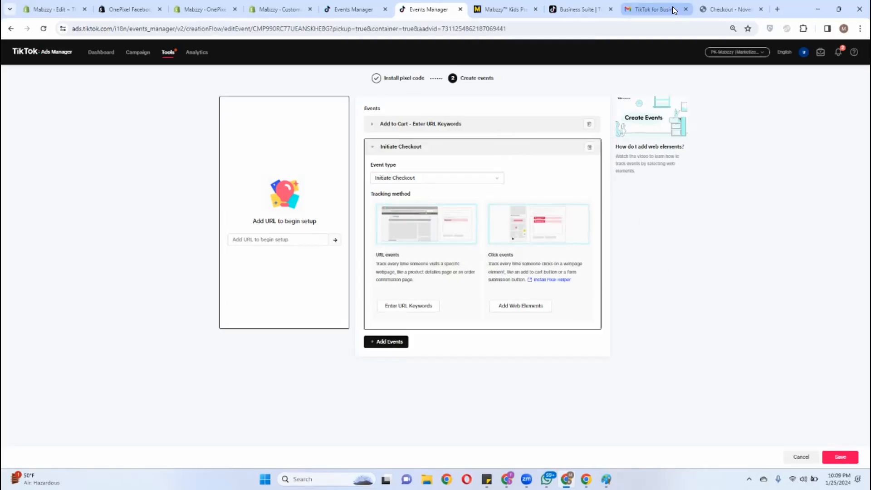
# Track Initiate Checkout by URL keywords, entering 'checkout' taken from the store's checkout address.
pyautogui.click(504, 10)
pyautogui.click(794, 417)
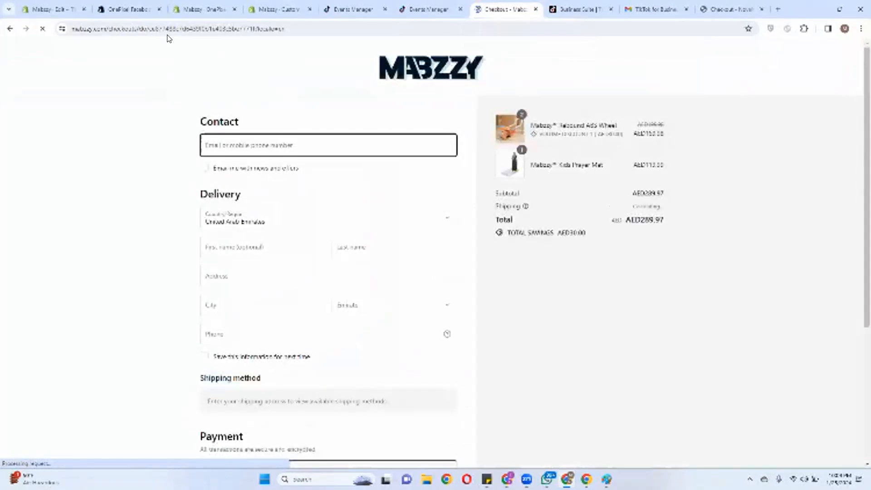
pyautogui.moveTo(107, 28); pyautogui.dragTo(135, 30)
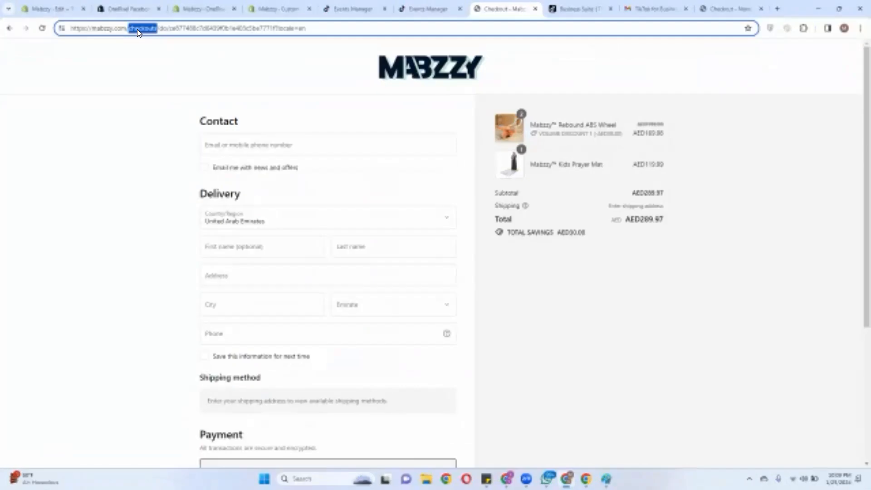
pyautogui.click(402, 4)
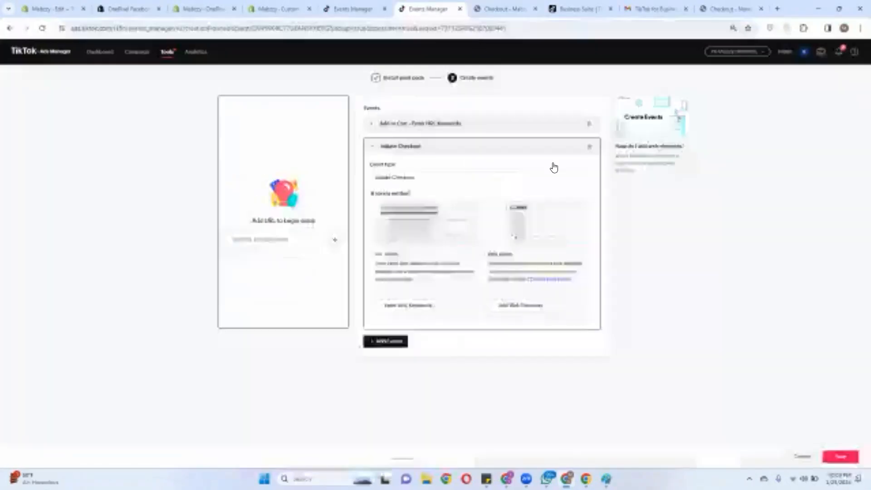
pyautogui.click(406, 306)
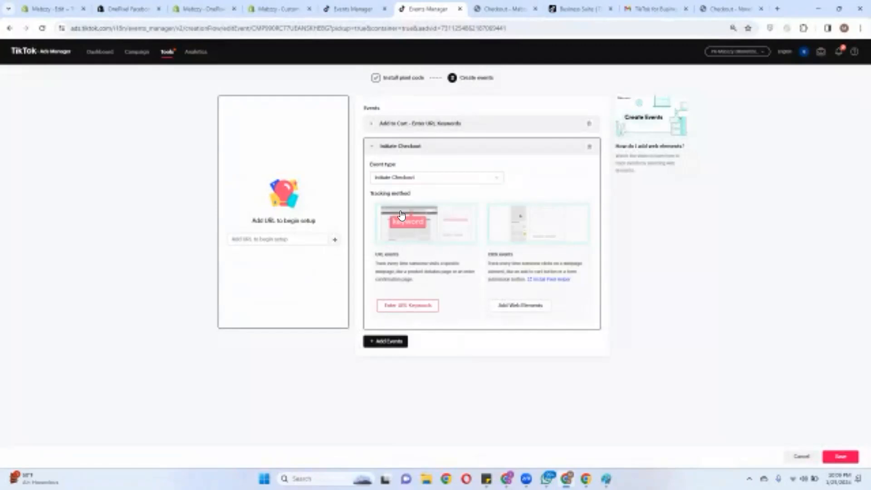
pyautogui.click(506, 6)
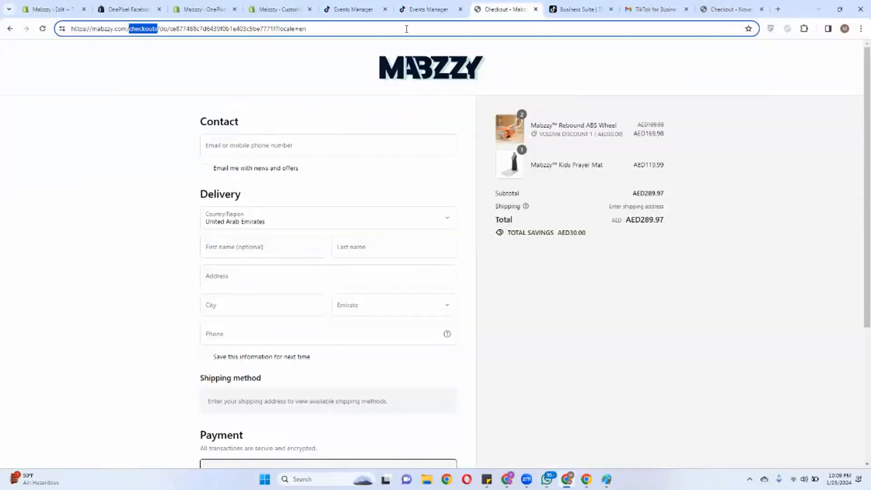
pyautogui.click(258, 81)
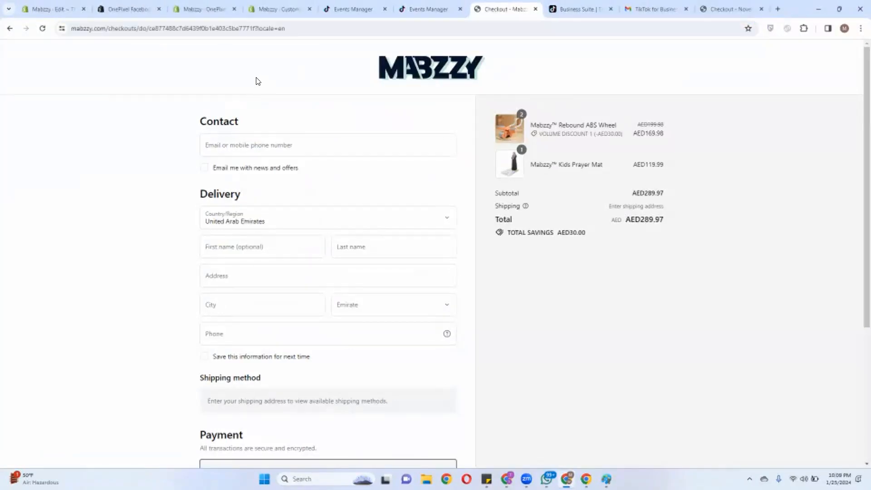
pyautogui.moveTo(108, 28); pyautogui.dragTo(126, 30)
pyautogui.hotkey('ctrl', 'c')
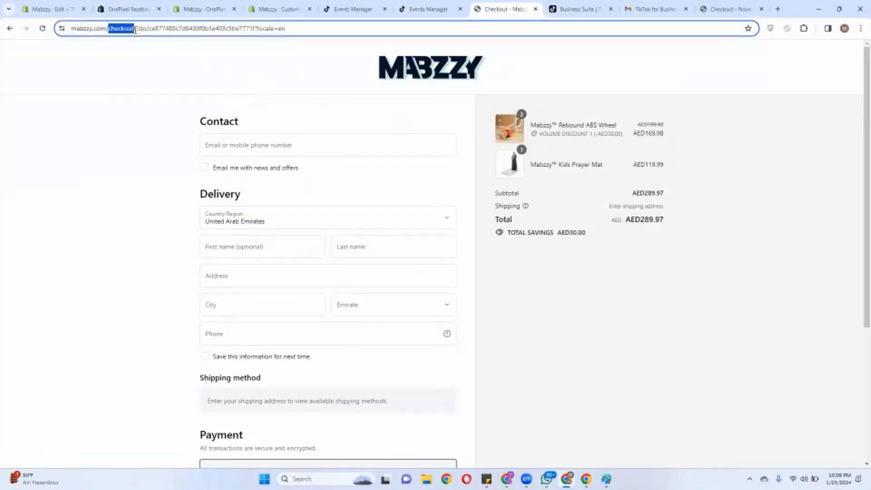
pyautogui.click(422, 10)
pyautogui.click(426, 219)
pyautogui.hotkey('ctrl', 'v')
pyautogui.write('kout')
pyautogui.click(492, 200)
# Add a third event set to Place an Order, tracked by URL keywords, and start its keyword.
pyautogui.click(388, 285)
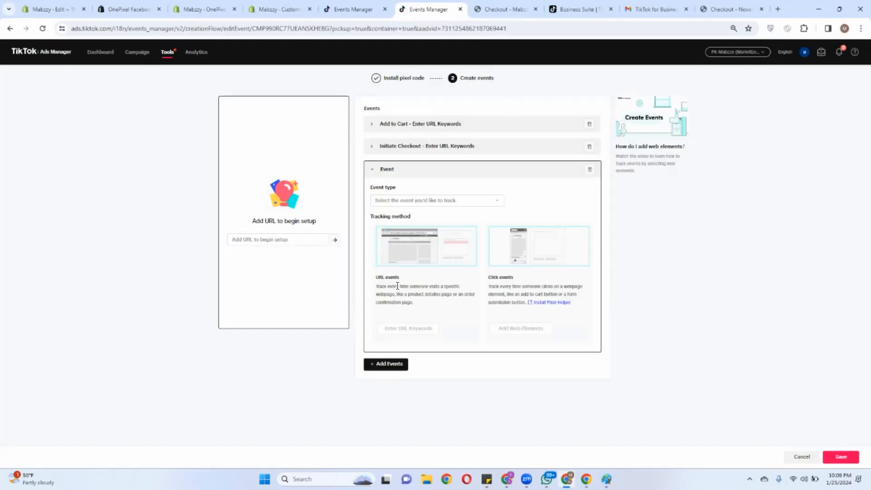
pyautogui.click(426, 203)
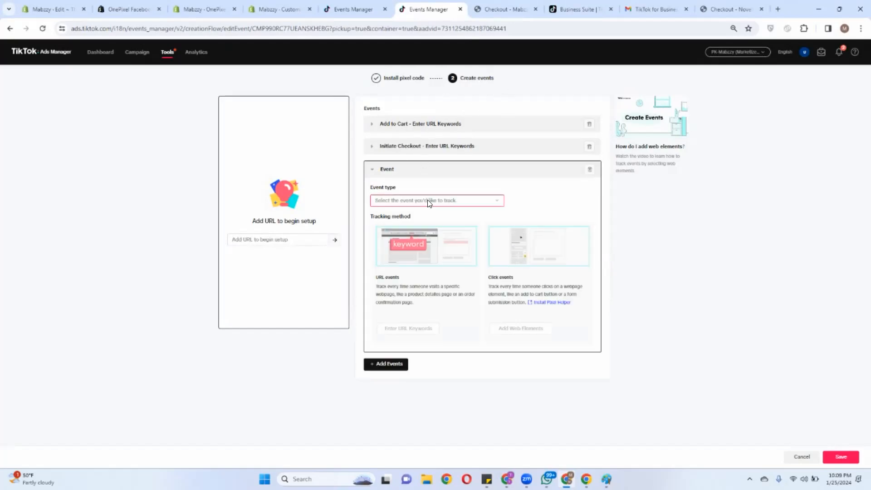
pyautogui.scroll(-3, 436, 213)
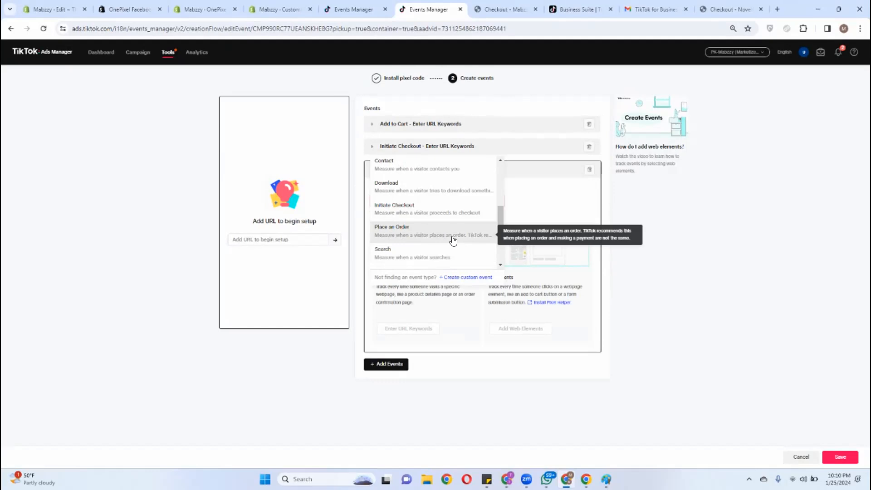
pyautogui.click(418, 237)
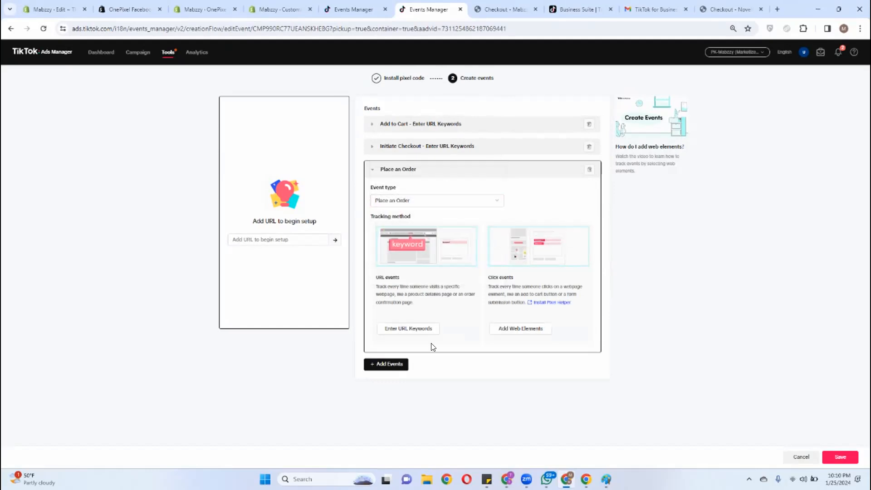
pyautogui.click(395, 328)
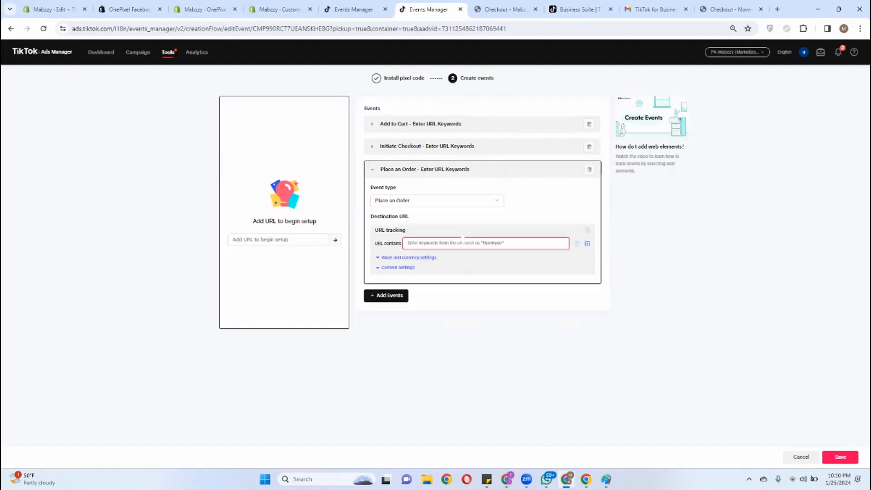
pyautogui.write('thank_you')
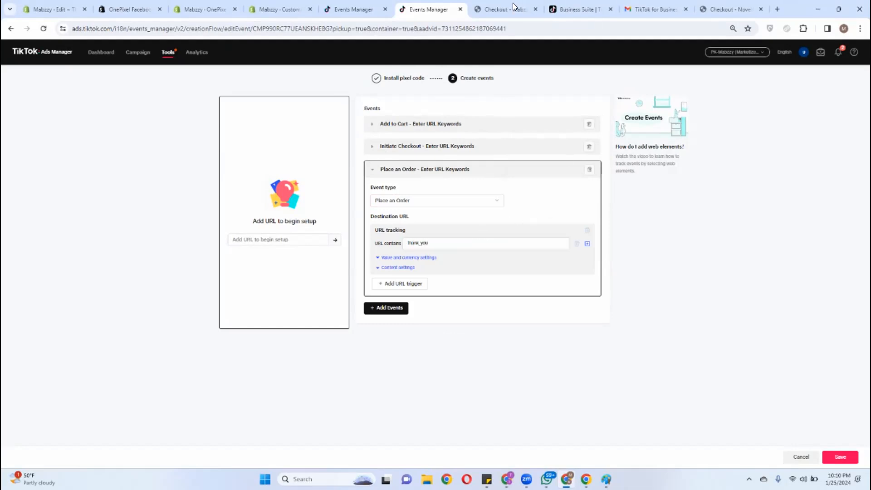
# Autofill the checkout's contact and delivery details from saved information.
pyautogui.click(510, 5)
pyautogui.click(281, 143)
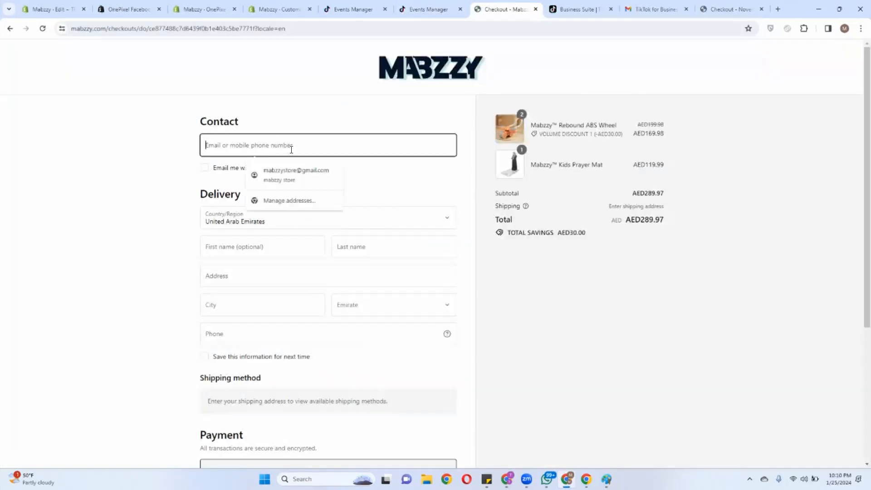
pyautogui.click(271, 244)
pyautogui.click(280, 273)
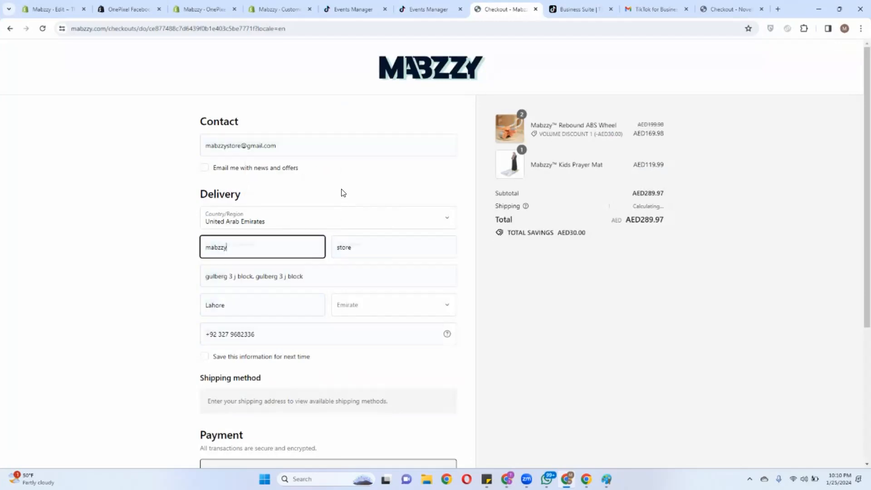
pyautogui.click(390, 204)
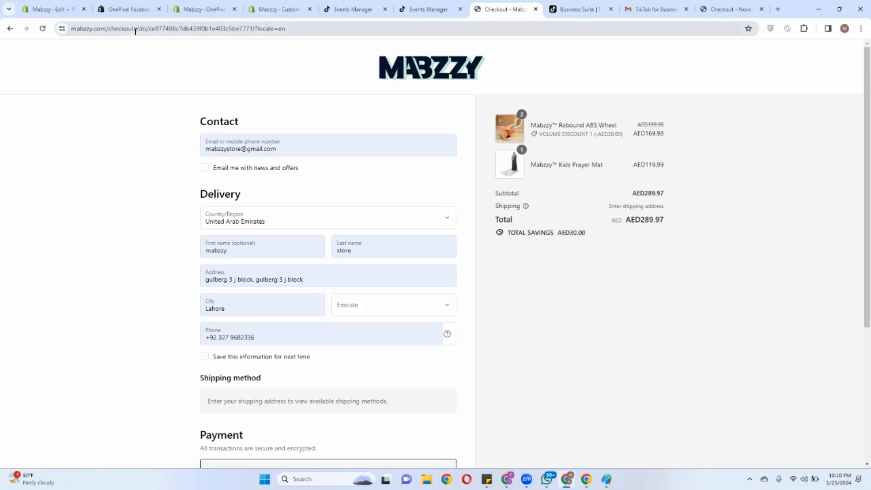
# Examine the checkout page address and compare it with the Place an Order event setup.
pyautogui.click(112, 28)
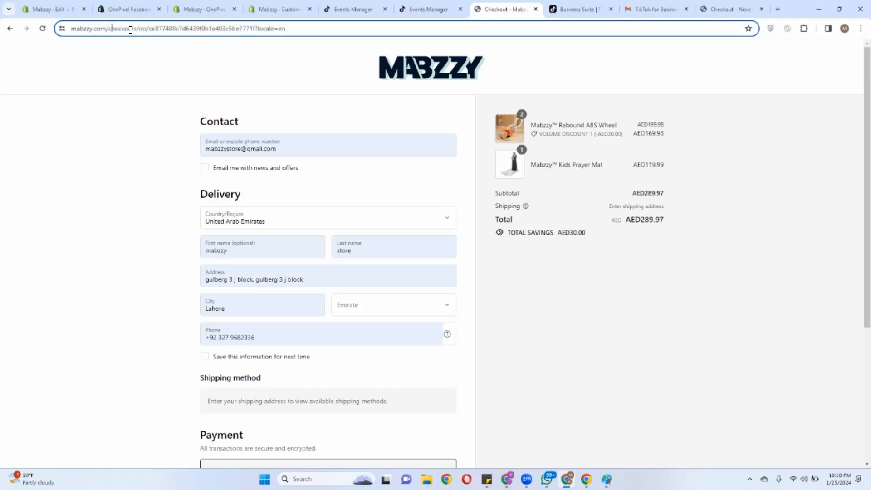
pyautogui.doubleClick(133, 29)
pyautogui.click(204, 64)
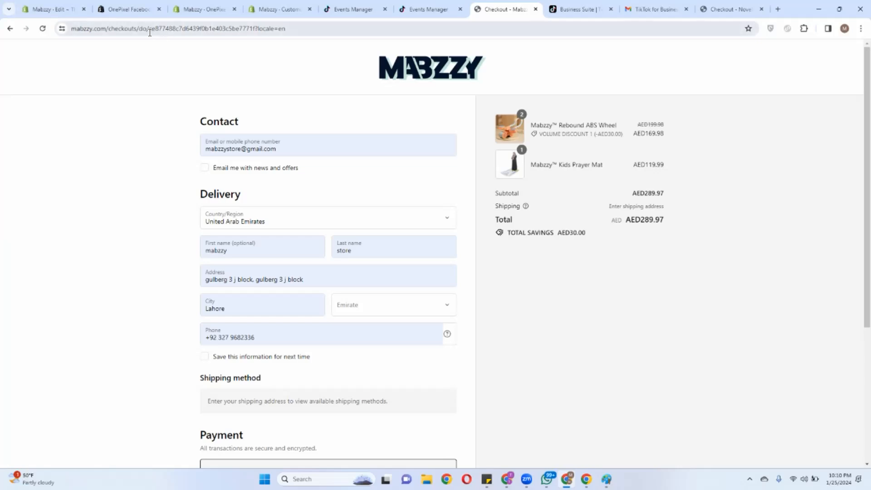
pyautogui.moveTo(109, 30); pyautogui.dragTo(135, 29)
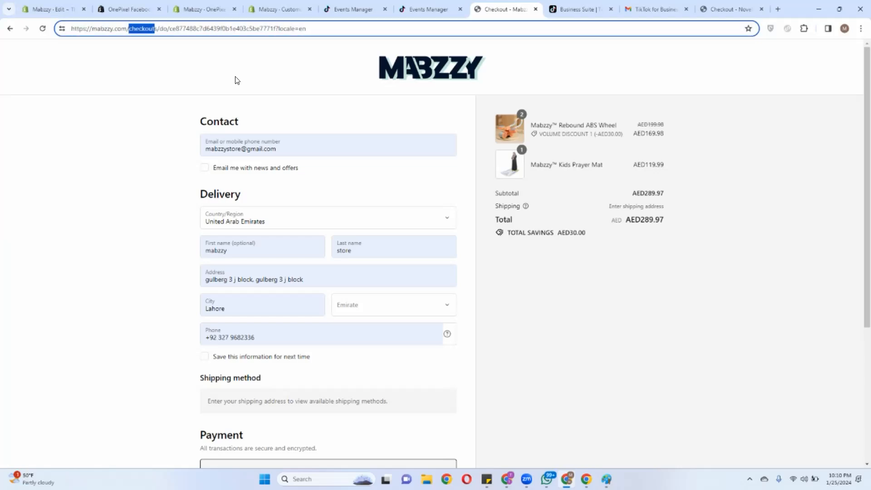
pyautogui.click(270, 80)
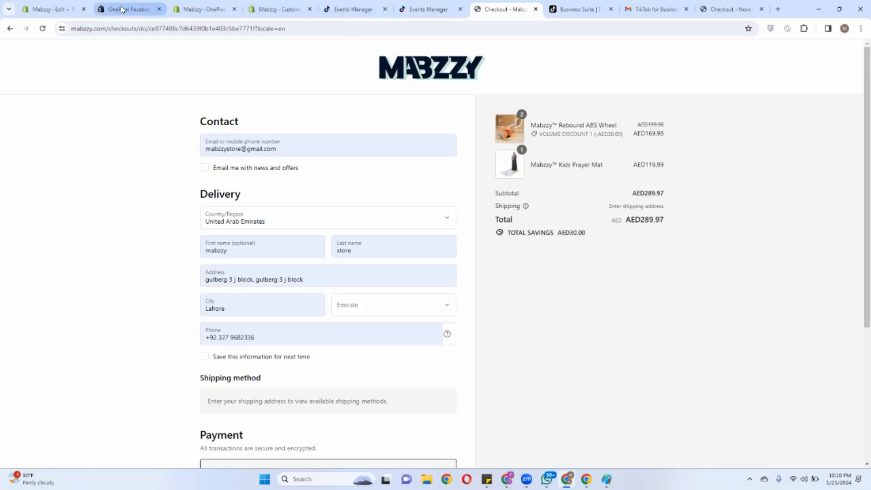
pyautogui.click(450, 8)
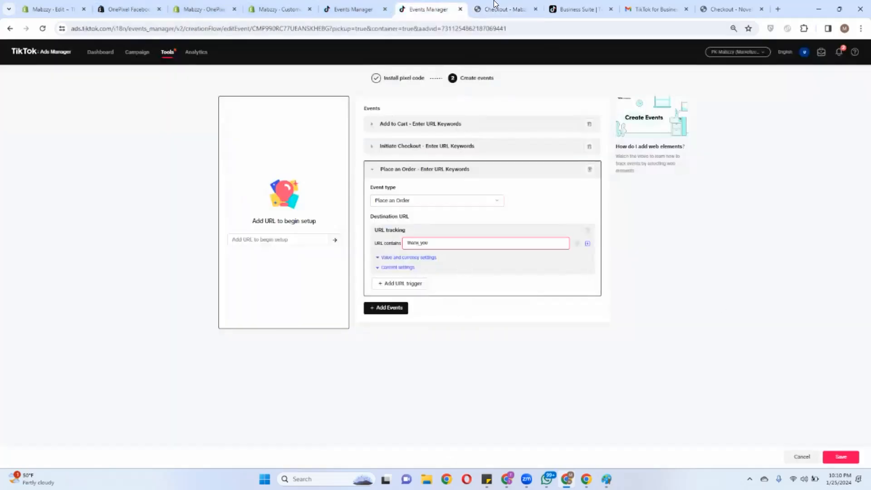
pyautogui.click(509, 7)
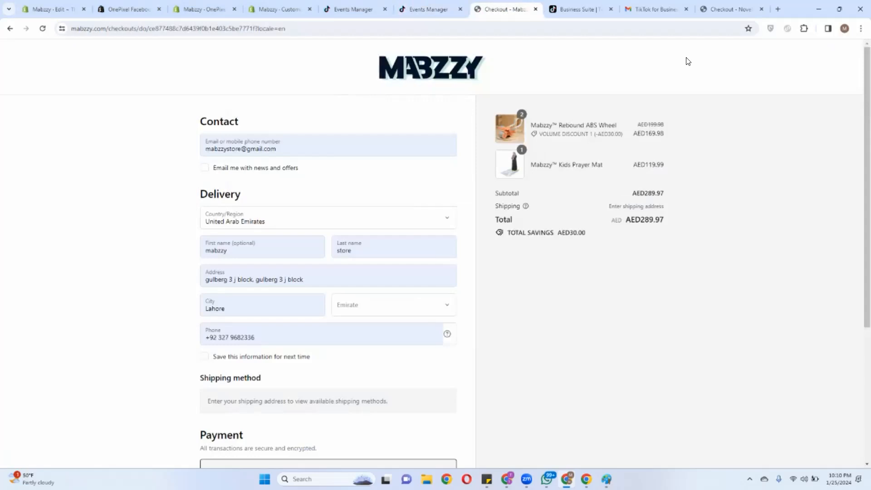
# Choose Dubai as the emirate and complete the cash-on-delivery test order.
pyautogui.scroll(-2, 367, 141)
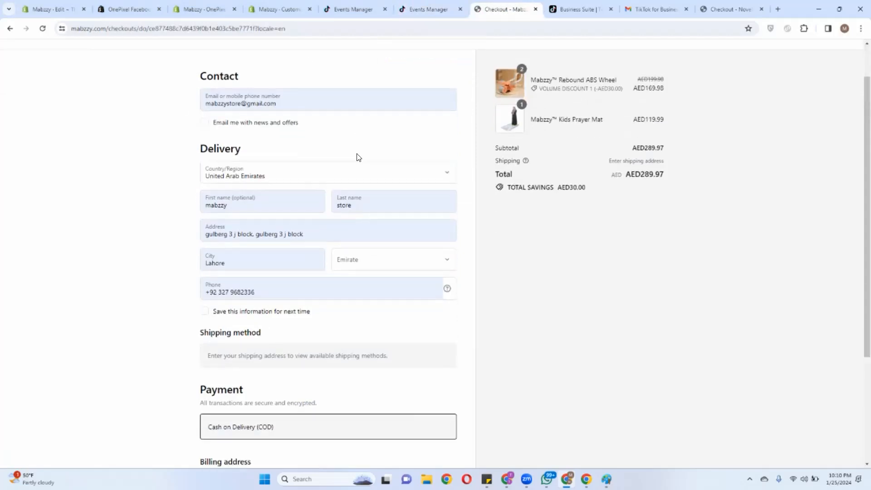
pyautogui.scroll(2, 337, 277)
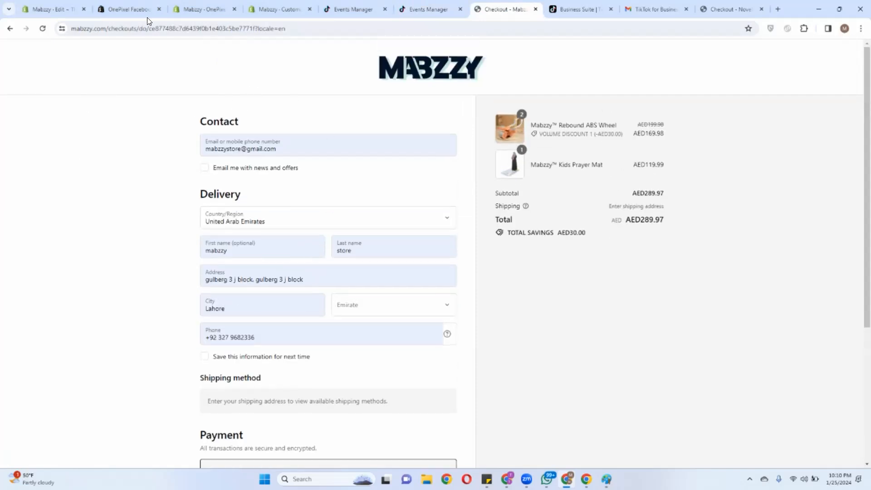
pyautogui.scroll(-4, 279, 167)
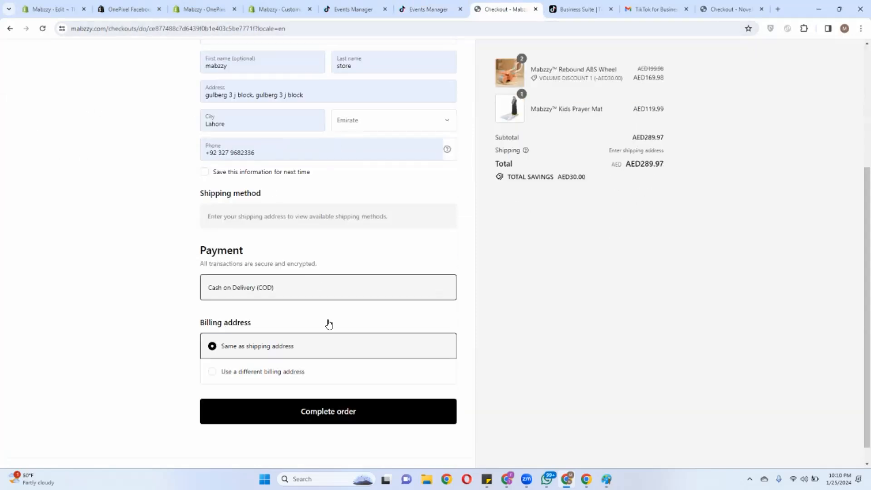
pyautogui.scroll(-1, 294, 210)
pyautogui.scroll(4, 295, 169)
pyautogui.scroll(-4, 348, 404)
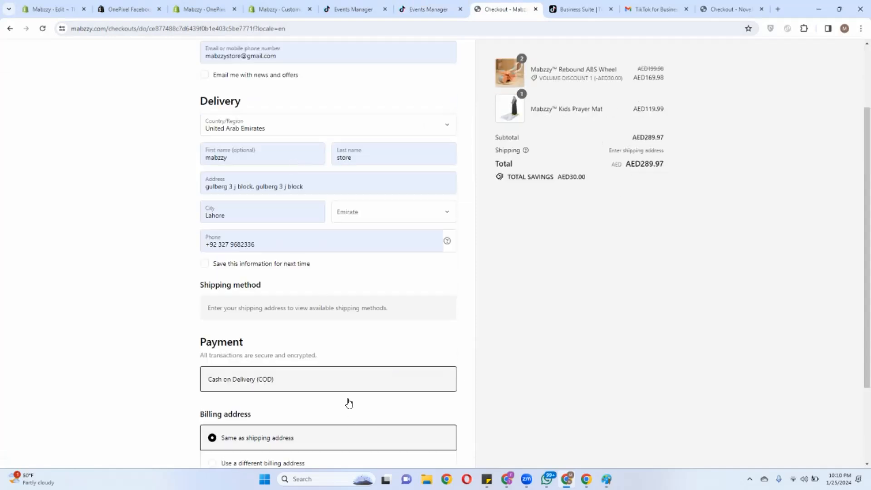
pyautogui.click(317, 393)
pyautogui.click(360, 242)
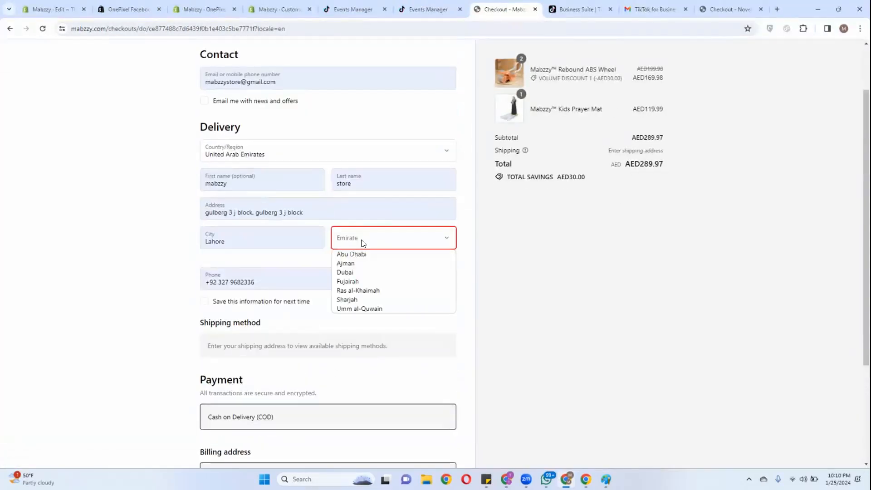
pyautogui.click(359, 272)
pyautogui.scroll(-3, 306, 338)
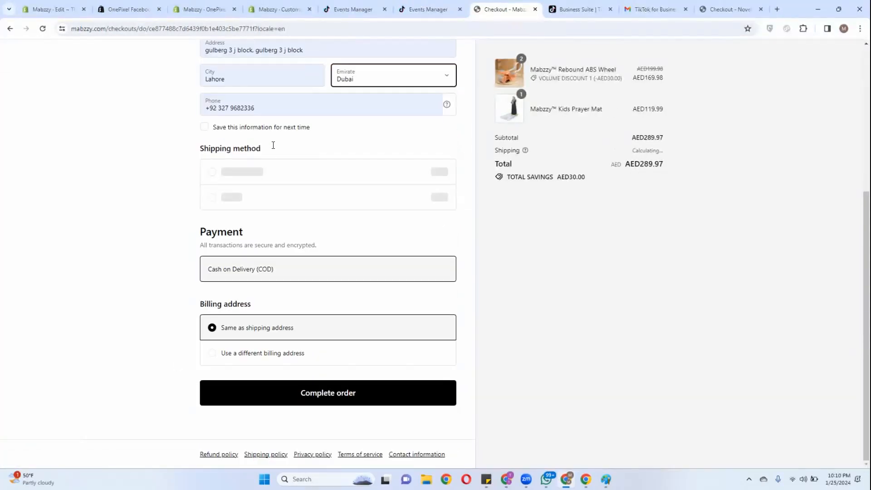
pyautogui.click(322, 393)
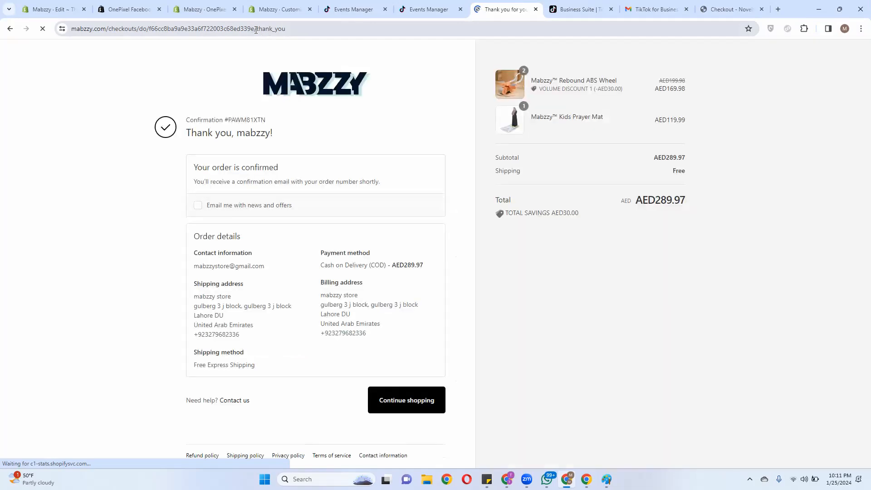
# Verify the Place an Order URL keyword reads 'thank_you', matching the confirmation page address.
pyautogui.moveTo(253, 29); pyautogui.dragTo(286, 29)
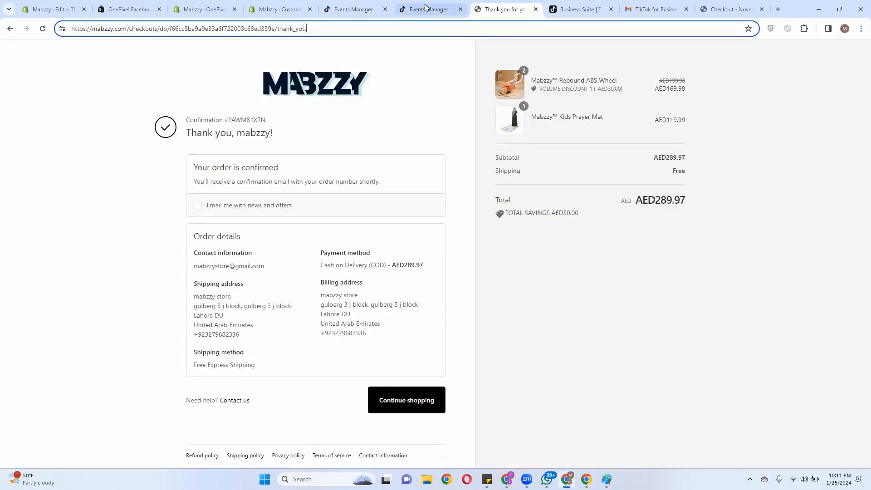
pyautogui.click(429, 9)
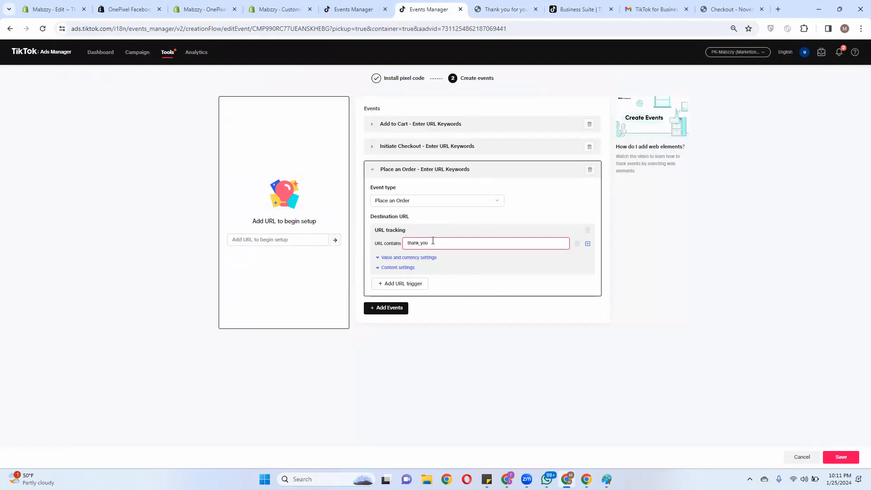
pyautogui.hotkey('ctrl', 'a')
pyautogui.click(491, 284)
pyautogui.click(428, 246)
pyautogui.click(534, 203)
pyautogui.click(511, 10)
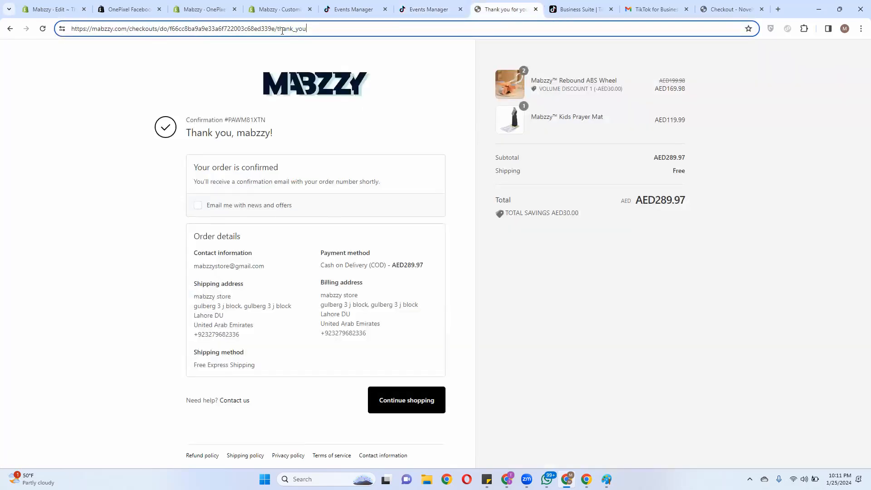
pyautogui.moveTo(279, 29)
pyautogui.mouseDown()
pyautogui.moveTo(315, 30)
pyautogui.moveTo(277, 29)
pyautogui.mouseUp()
pyautogui.click(436, 8)
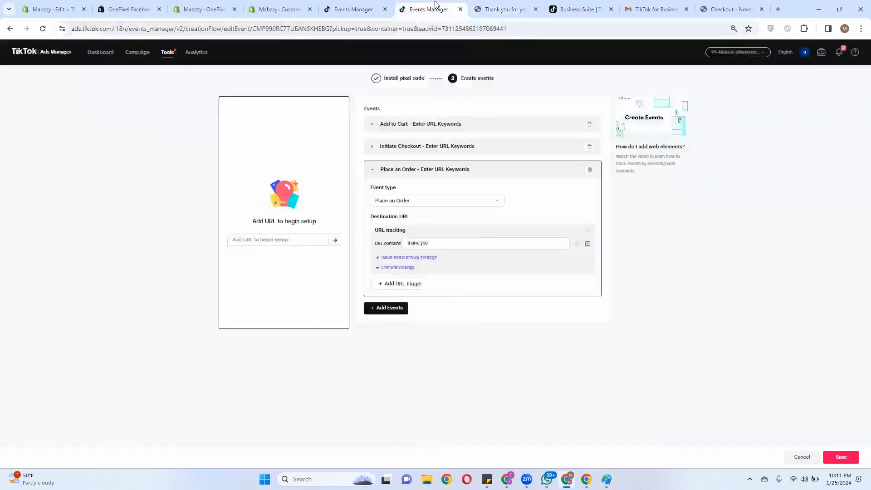
# Add a blank fourth event to the pixel and return to the mabzzy.com store homepage.
pyautogui.click(388, 308)
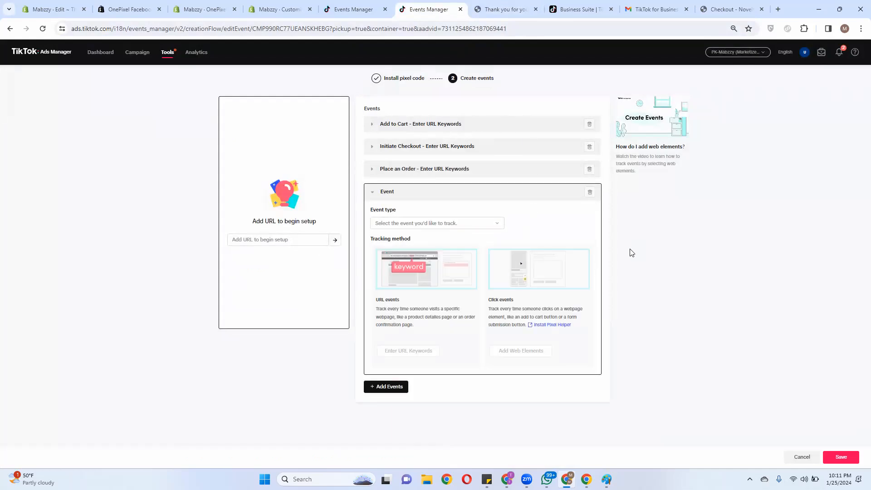
pyautogui.click(515, 12)
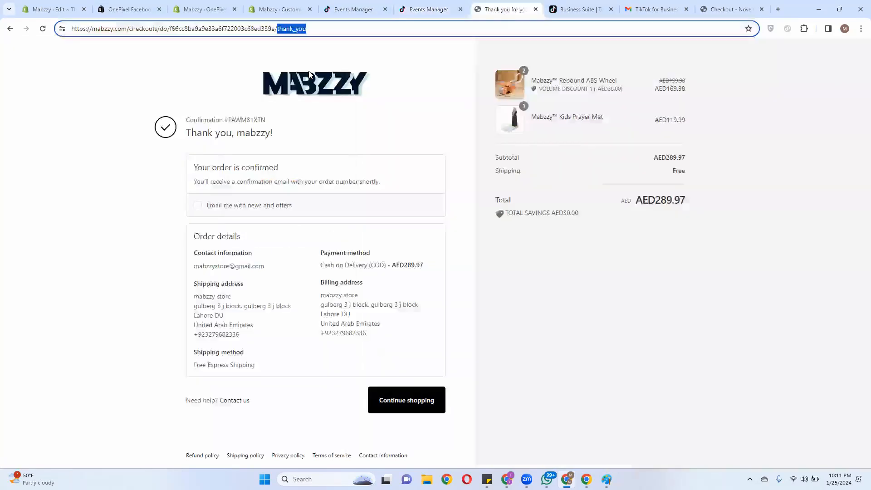
pyautogui.click(330, 93)
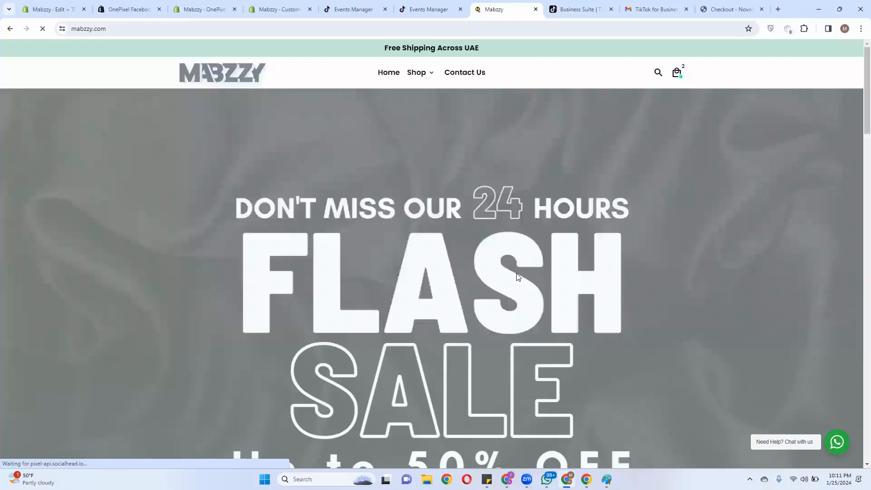
pyautogui.scroll(-10, 500, 243)
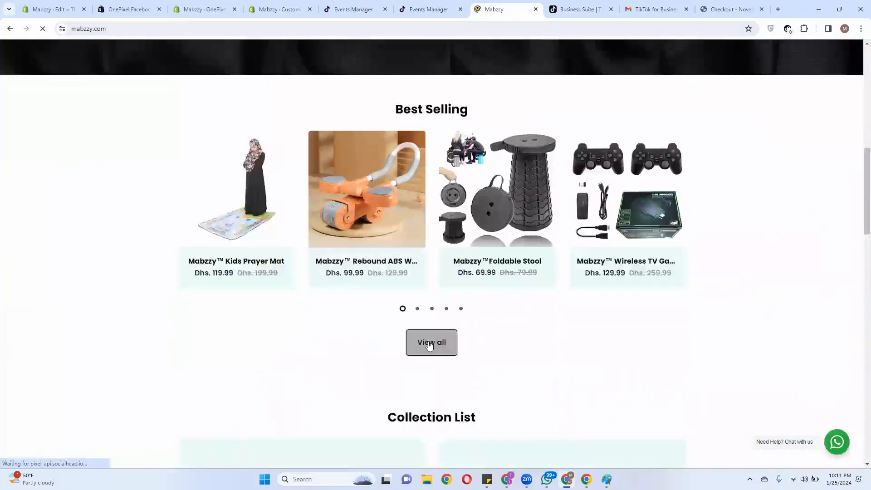
# Open Kids Prayer Mat from the Best Selling collection and note 'products' in its URL.
pyautogui.click(430, 347)
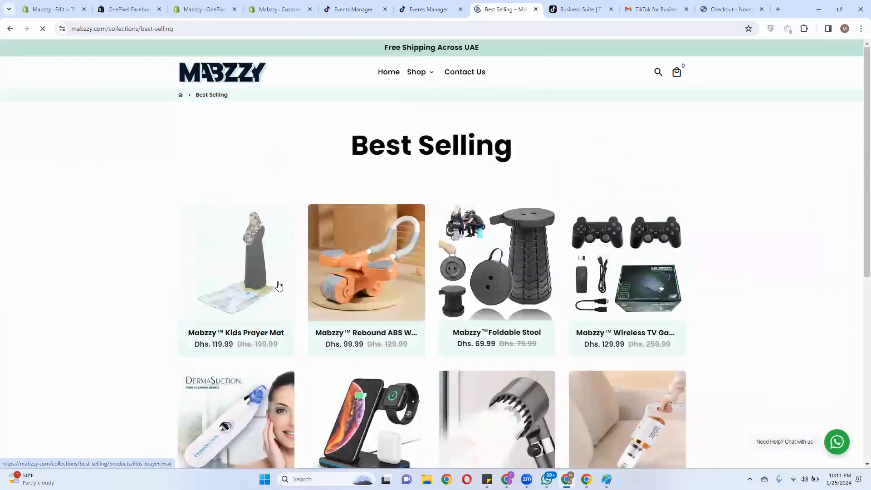
pyautogui.scroll(-2, 273, 253)
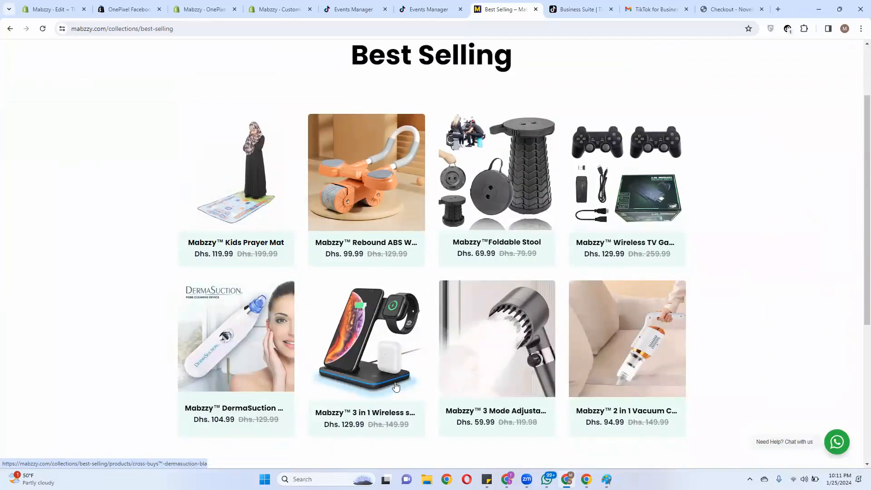
pyautogui.click(237, 245)
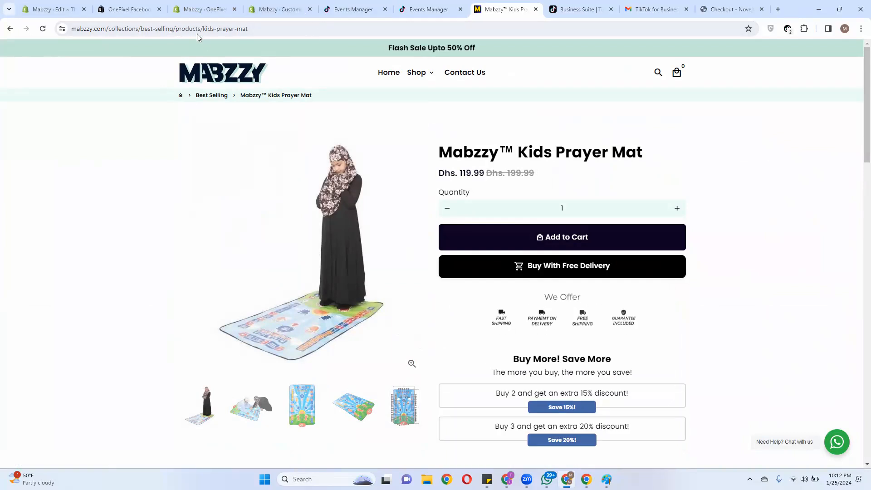
pyautogui.doubleClick(123, 29)
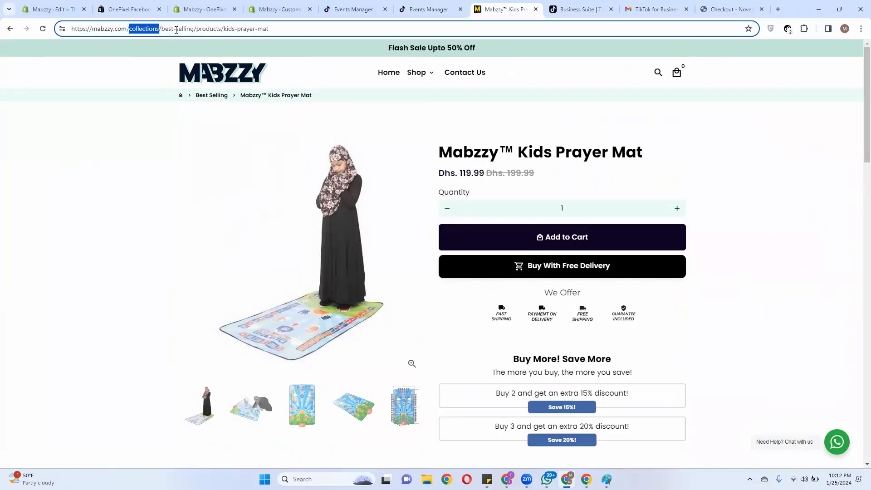
pyautogui.doubleClick(200, 29)
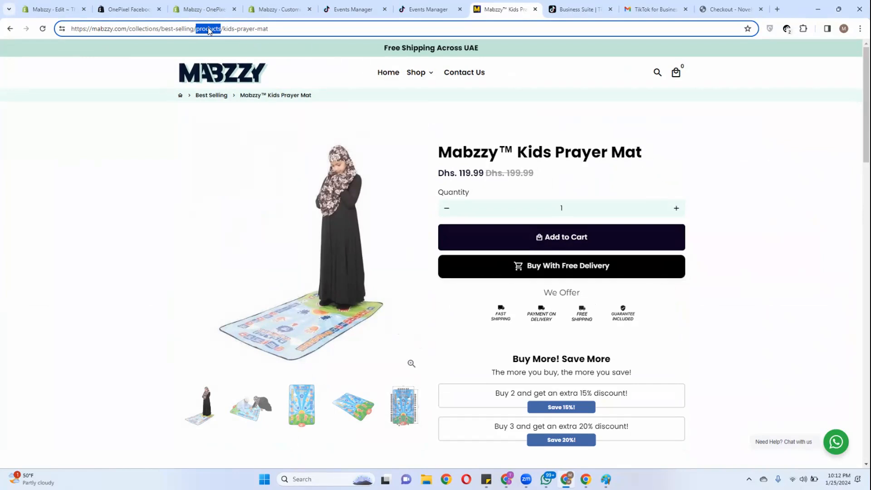
pyautogui.click(426, 9)
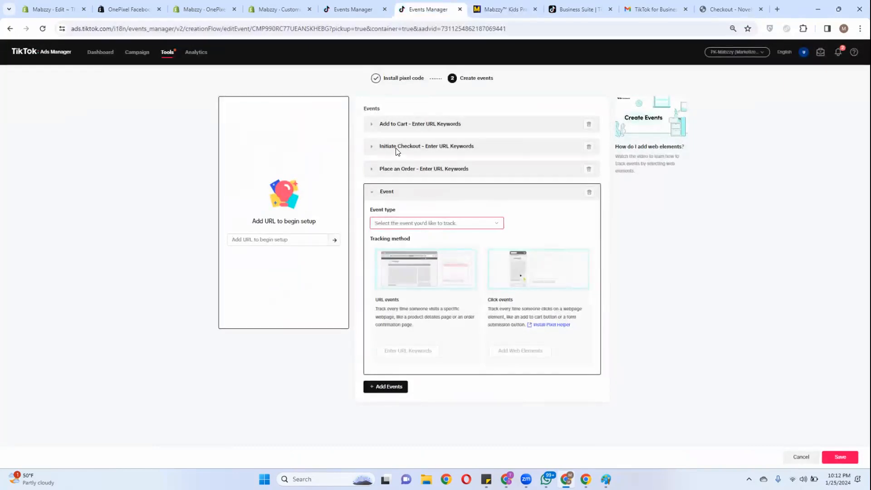
# Set the new event's type to View Content.
pyautogui.click(411, 225)
pyautogui.scroll(-1, 447, 254)
pyautogui.scroll(-5, 448, 258)
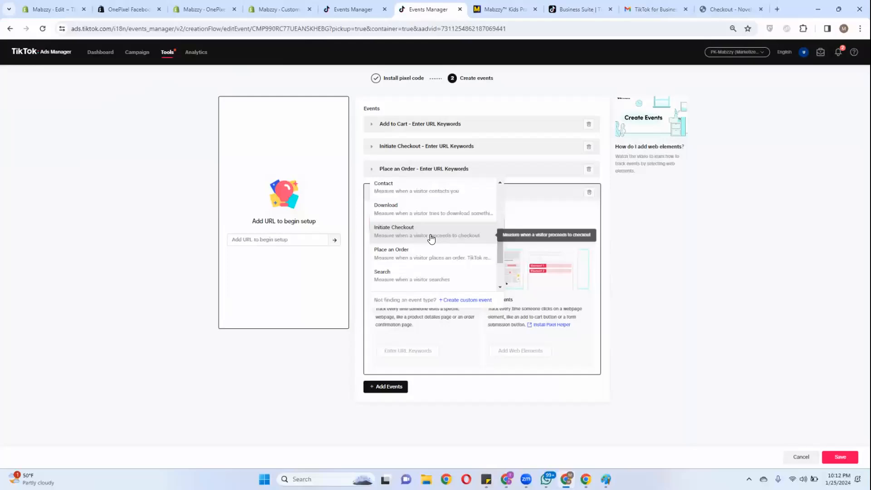
pyautogui.scroll(-2, 450, 254)
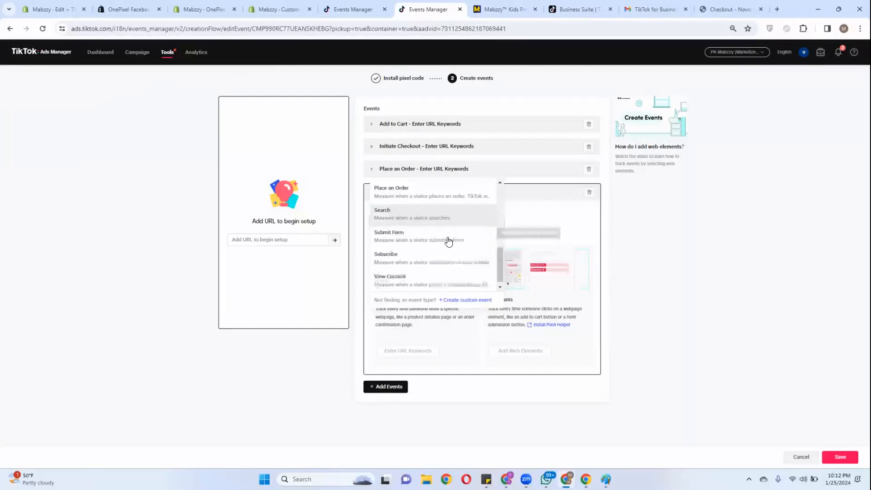
pyautogui.click(420, 276)
# Track View Content by URL keyword, URL contains 'products', and save the events.
pyautogui.click(418, 351)
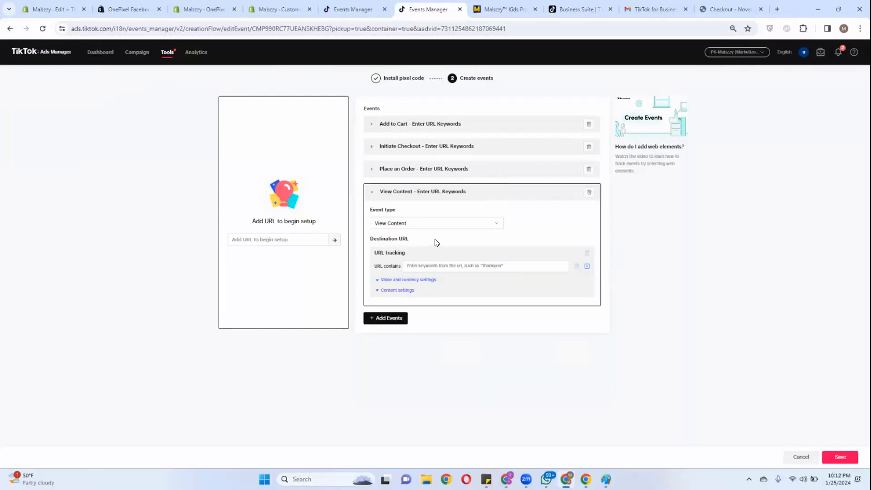
pyautogui.click(452, 266)
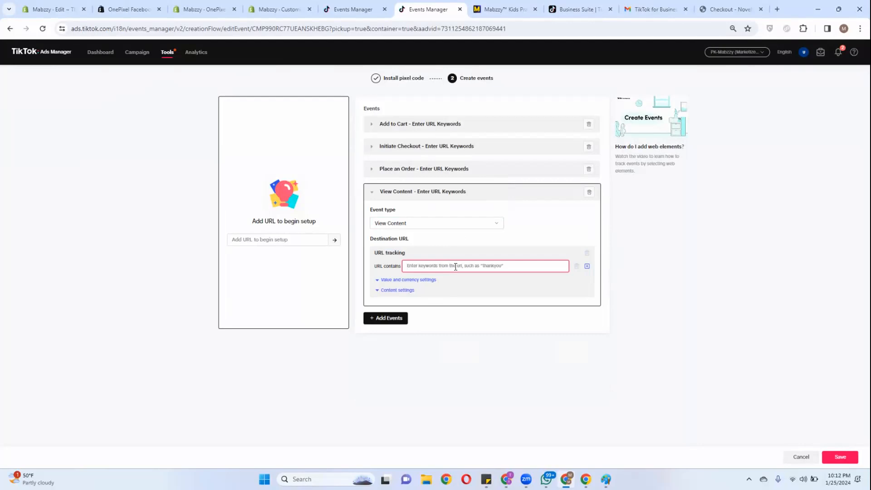
pyautogui.write('product')
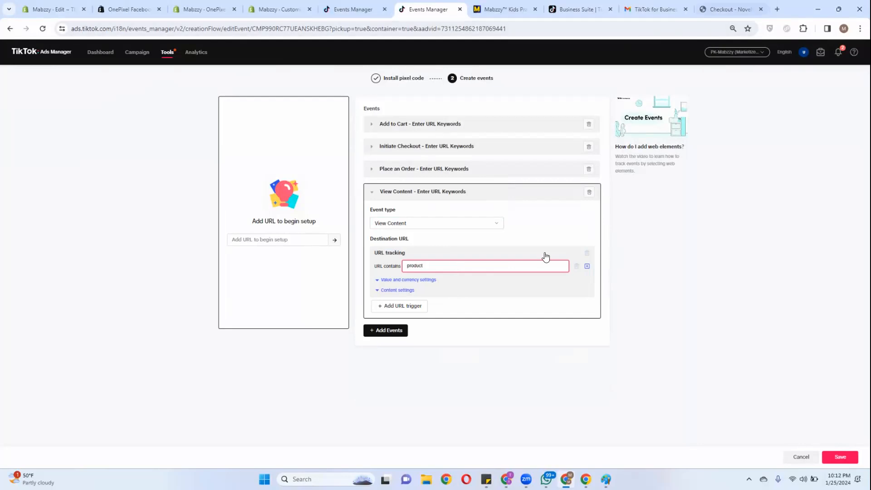
pyautogui.click(504, 9)
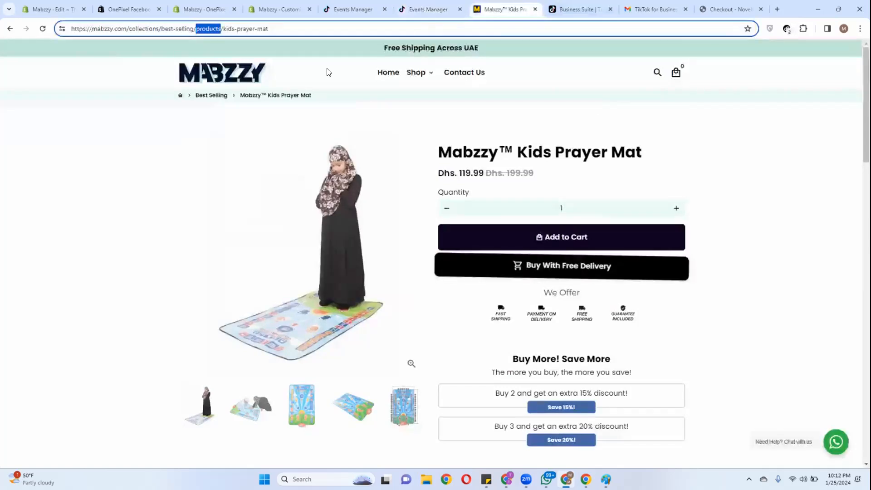
pyautogui.write('s')
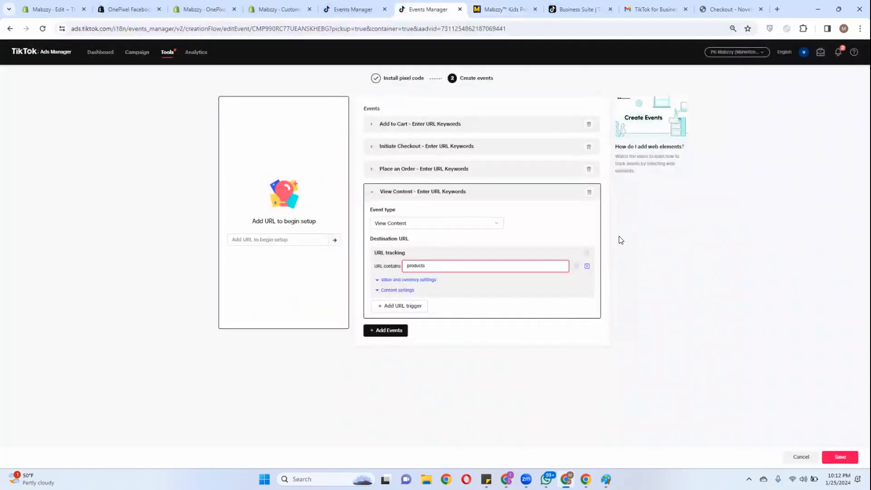
pyautogui.click(840, 458)
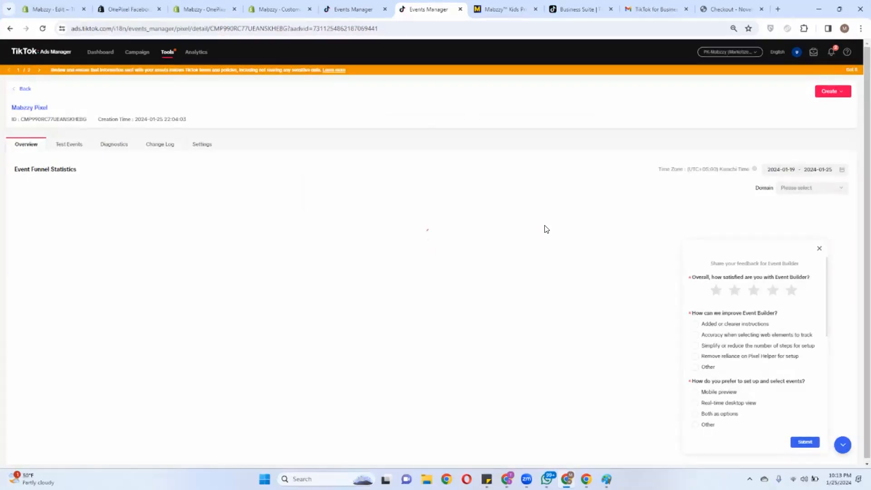
# Dismiss the feedback survey on the pixel overview.
pyautogui.click(820, 250)
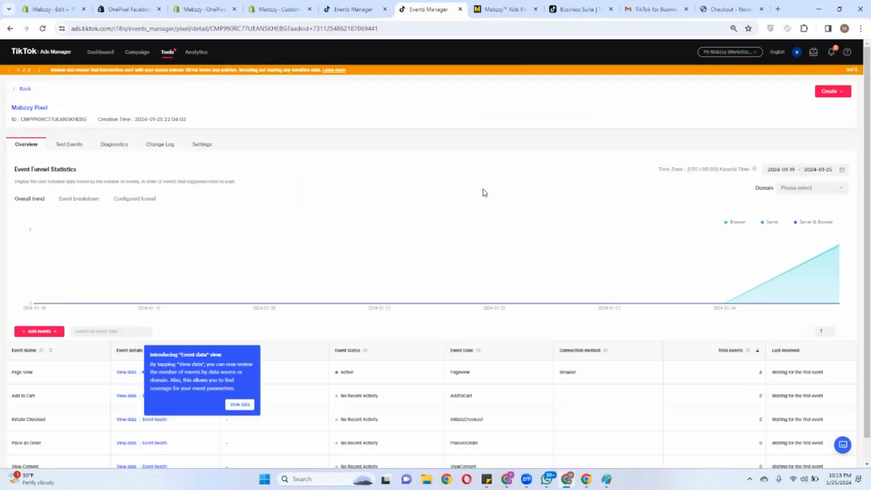
pyautogui.scroll(-1, 484, 192)
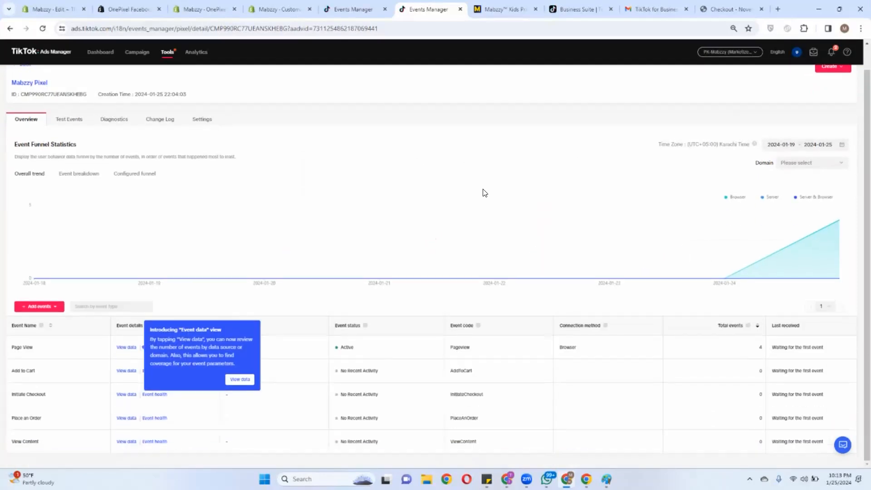
pyautogui.scroll(1, 484, 191)
pyautogui.scroll(-1, 484, 191)
pyautogui.scroll(1, 558, 180)
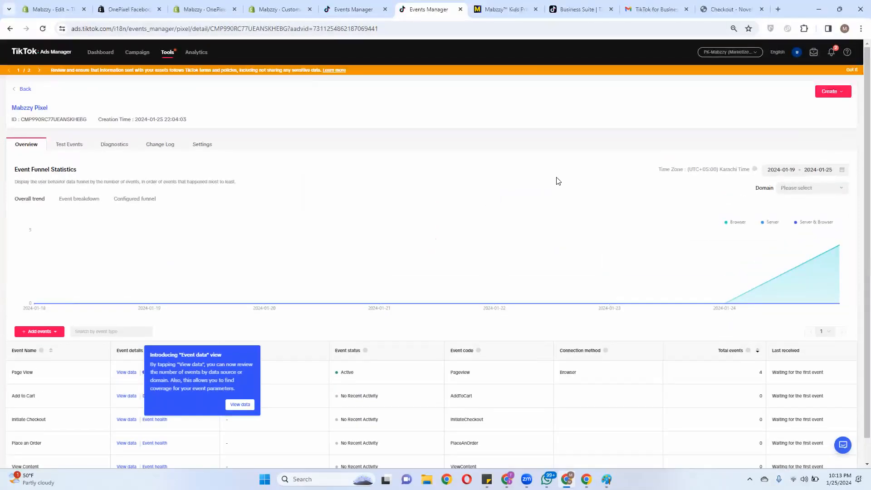
# Finish the pixel setup in the other Events Manager tab and dismiss the funnel setup survey.
pyautogui.click(347, 11)
pyautogui.scroll(-2, 524, 250)
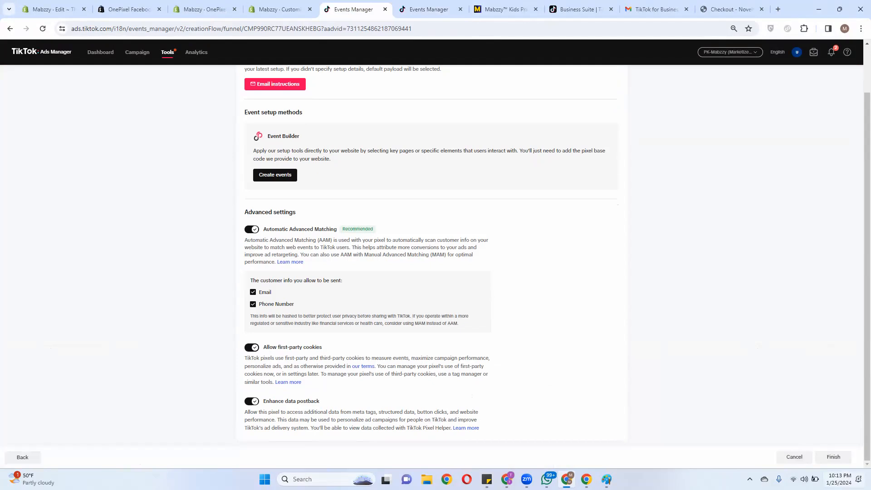
pyautogui.click(832, 457)
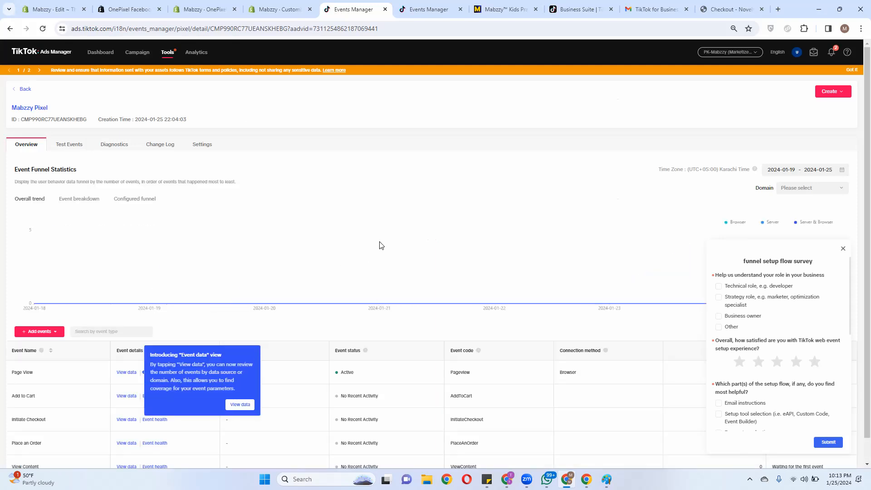
pyautogui.scroll(-1, 409, 280)
pyautogui.click(843, 249)
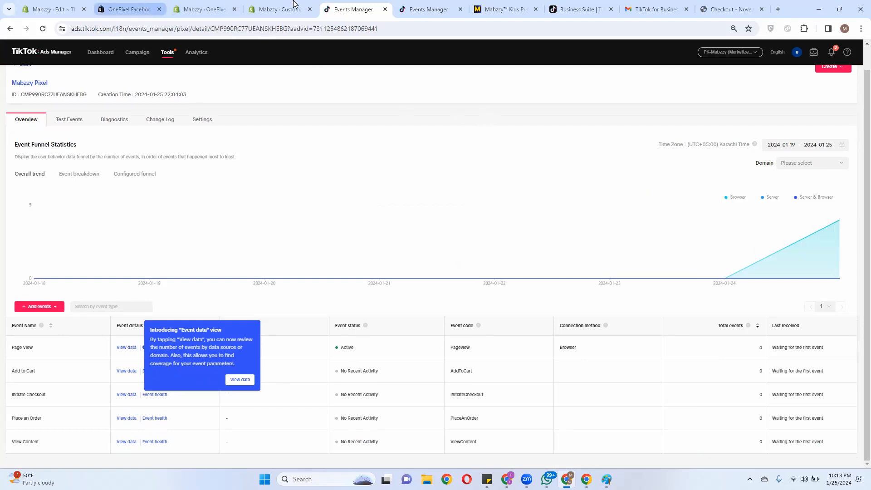
# Reload the OnePixel onboarding page in Shopify and dismiss the app embed prompt.
pyautogui.click(293, 7)
pyautogui.click(212, 9)
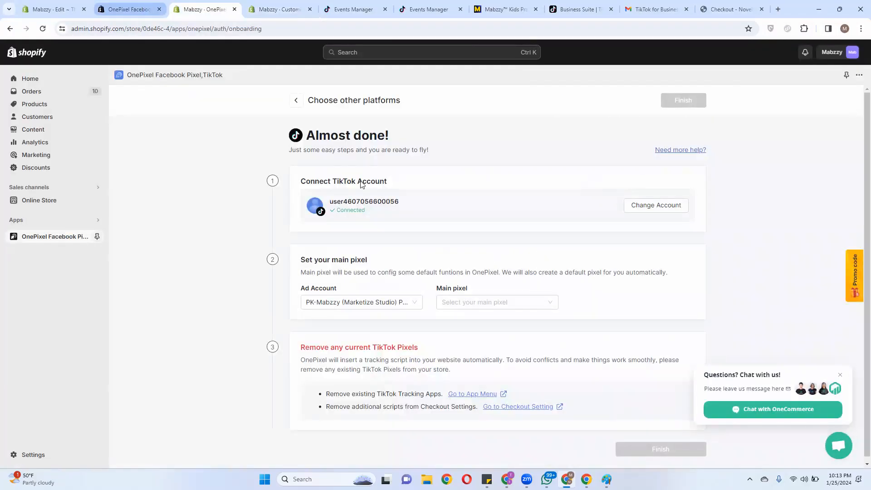
pyautogui.click(493, 304)
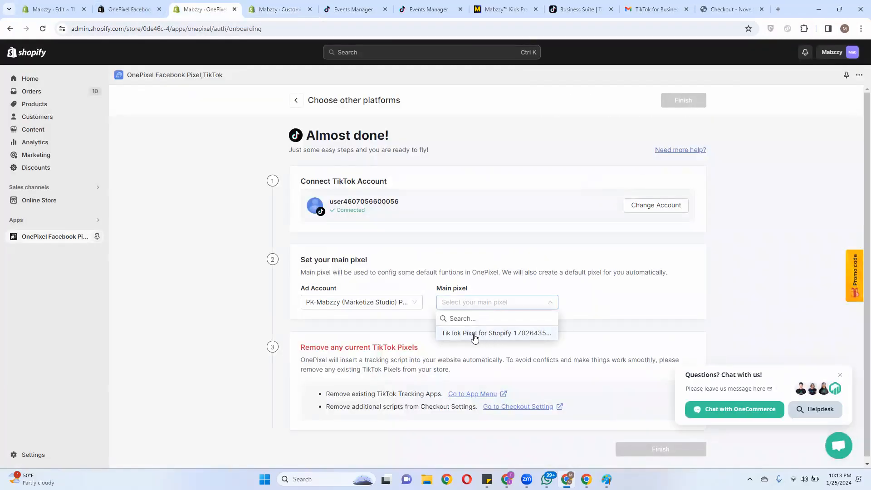
pyautogui.click(44, 37)
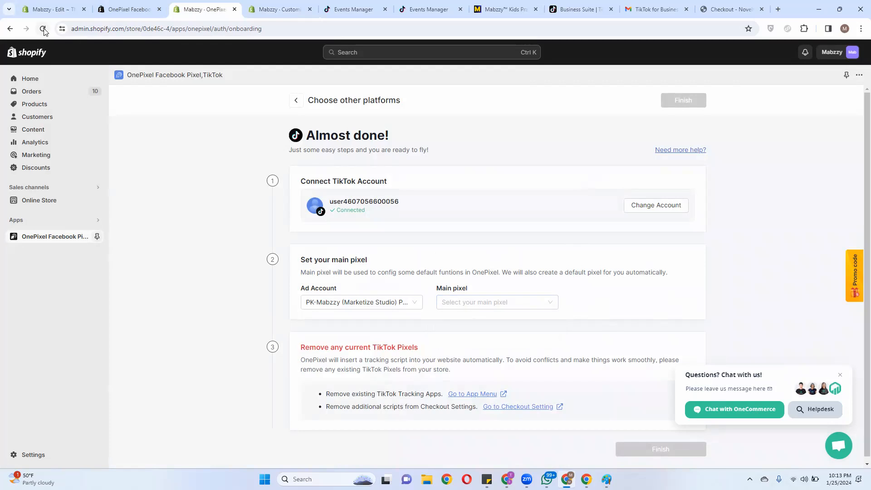
pyautogui.click(43, 29)
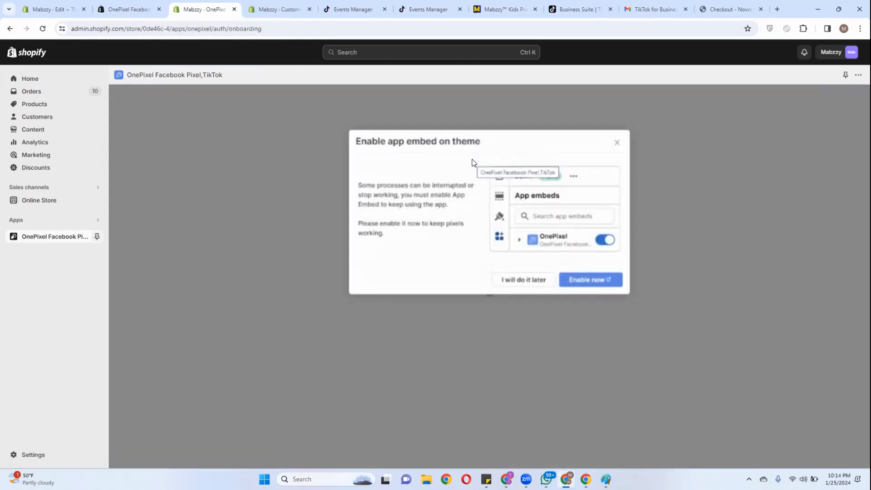
pyautogui.click(617, 143)
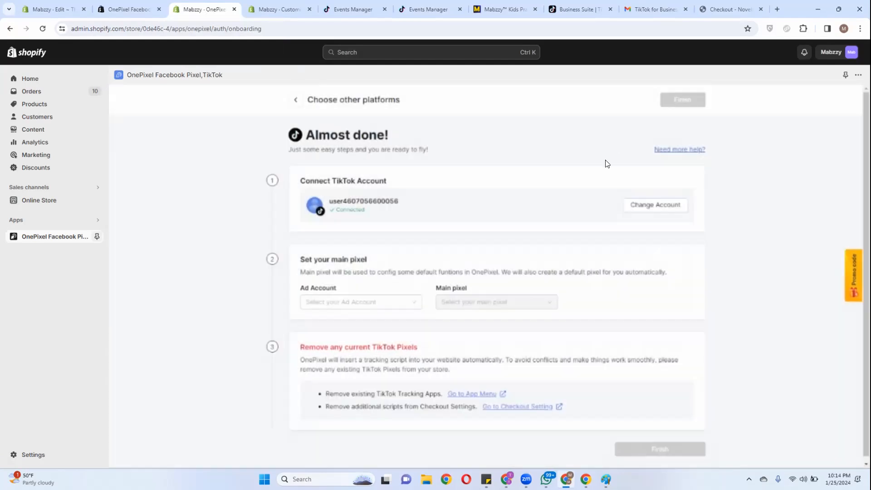
# Choose the store's ad account, set Mabzzy Pixel as main pixel, and finish.
pyautogui.click(386, 302)
pyautogui.click(375, 332)
pyautogui.click(553, 304)
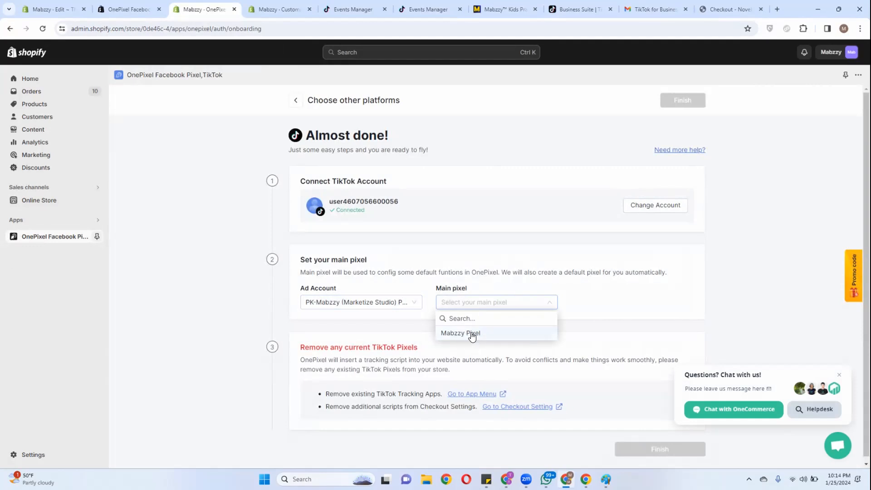
pyautogui.click(472, 333)
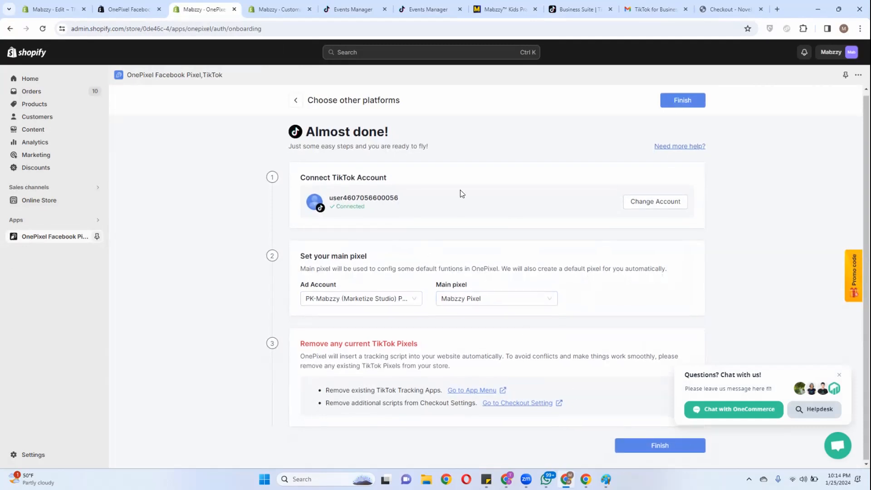
pyautogui.click(660, 445)
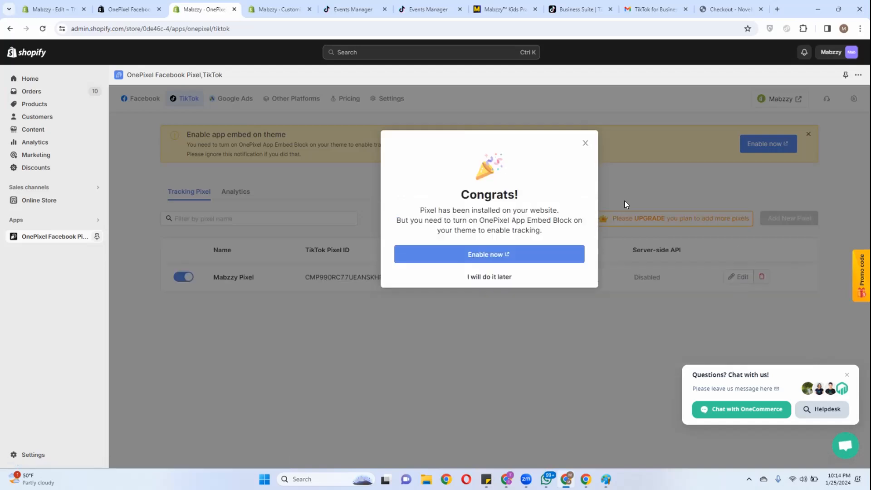
# Enable the OnePixel app embed in the theme editor, close that tab, and dismiss Congrats.
pyautogui.click(291, 9)
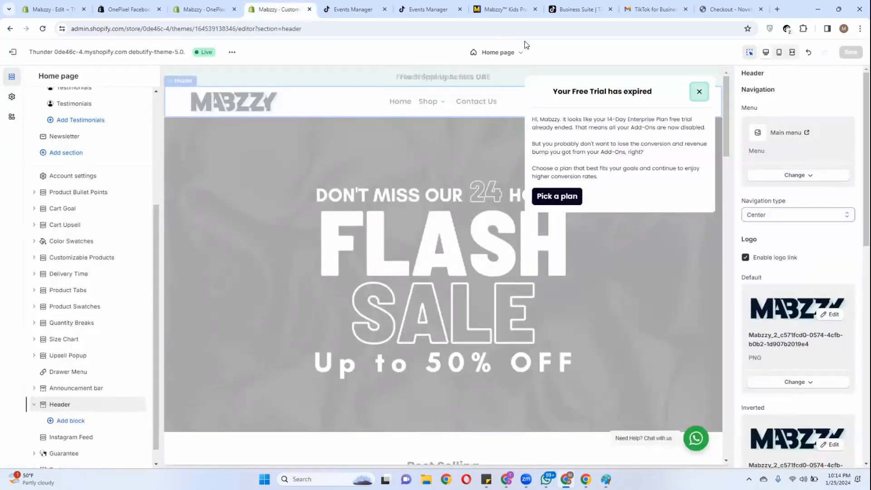
pyautogui.click(205, 9)
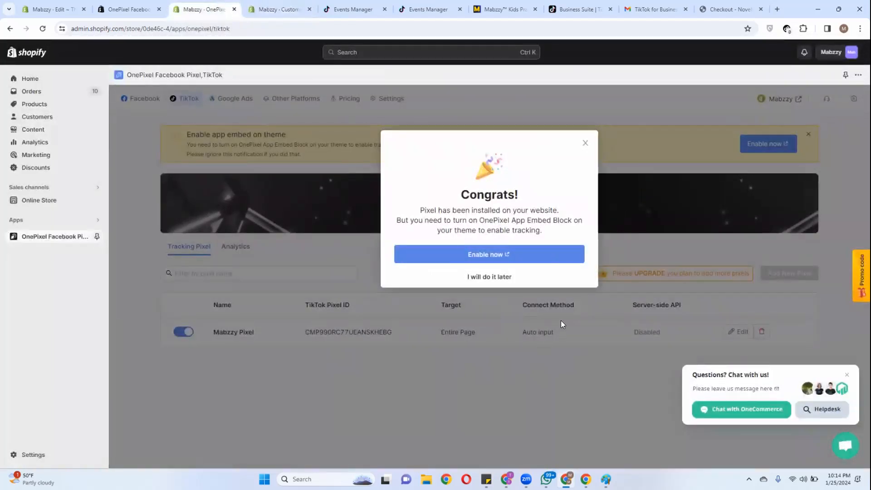
pyautogui.click(488, 253)
pyautogui.click(349, 9)
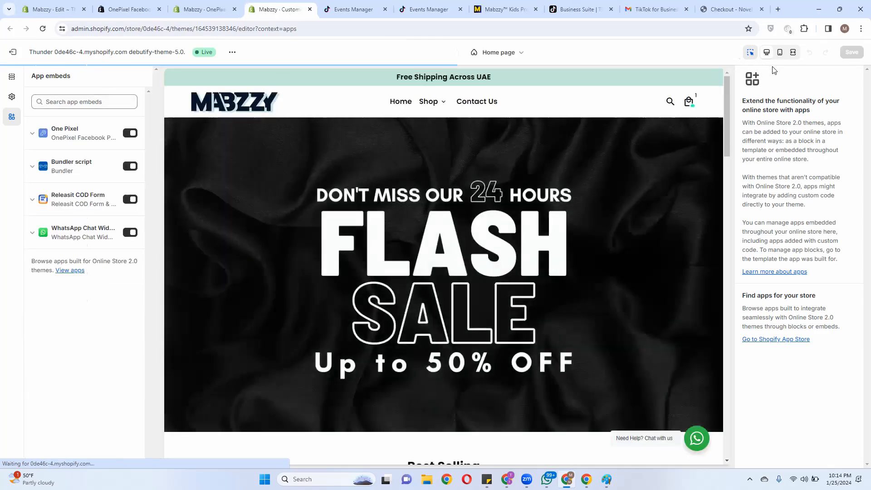
pyautogui.click(202, 9)
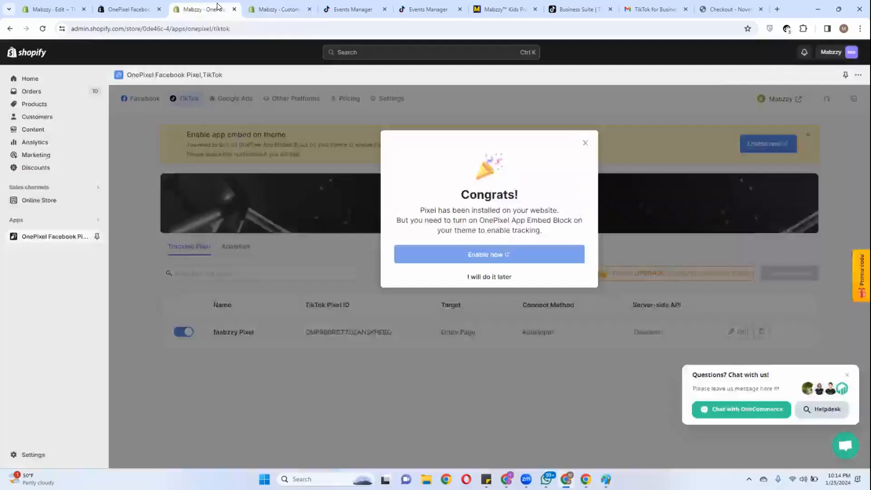
pyautogui.click(586, 143)
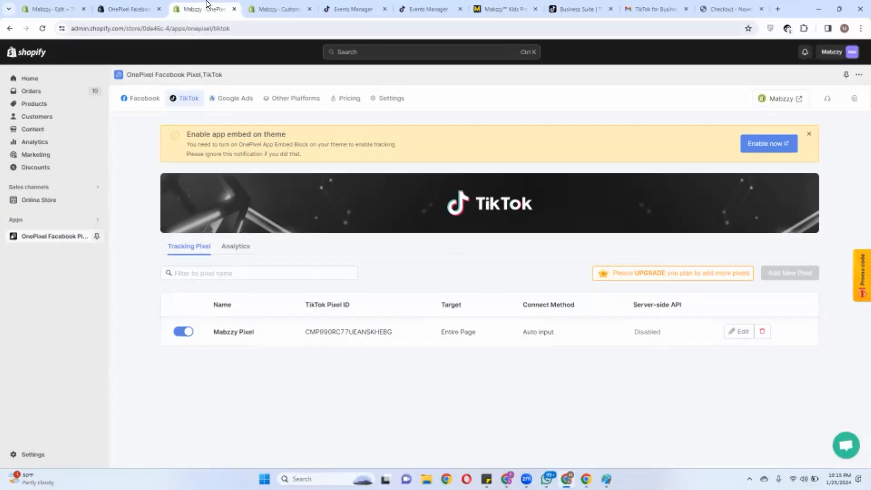
# Reload Kids Prayer Mat and confirm in Pixel Helper that Pageview and ViewContent fire.
pyautogui.click(506, 9)
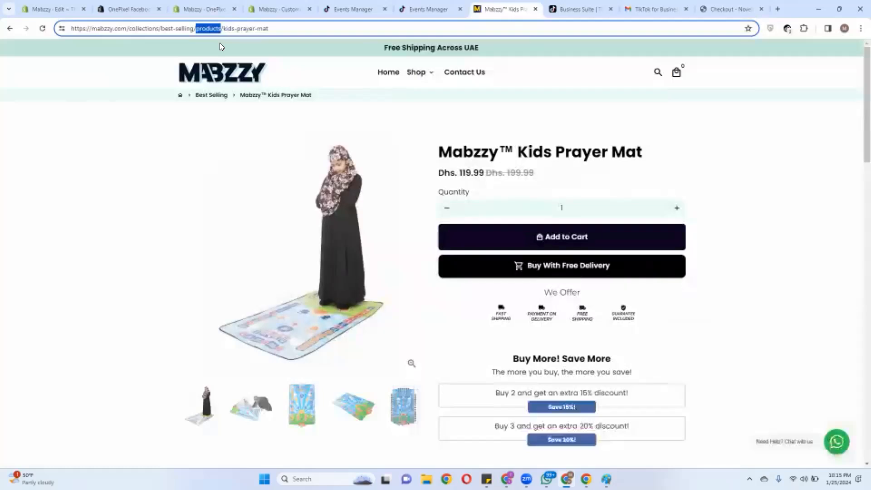
pyautogui.click(43, 29)
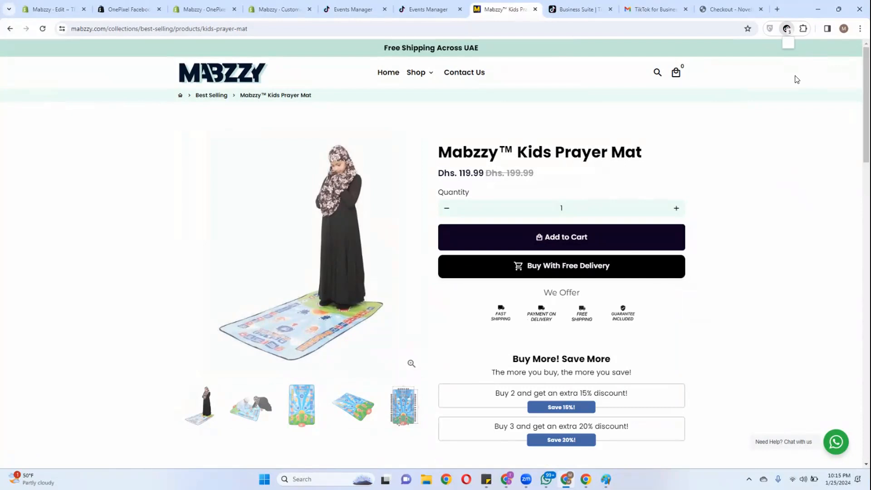
pyautogui.click(786, 29)
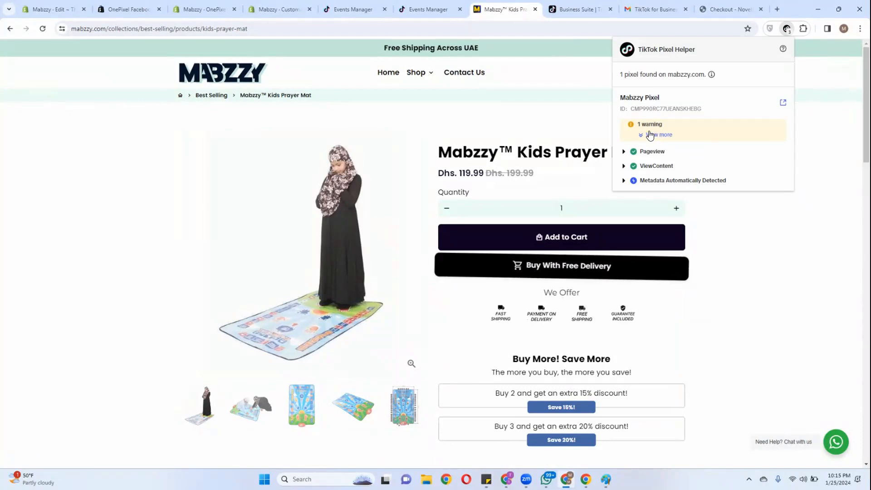
pyautogui.click(624, 152)
pyautogui.click(624, 152)
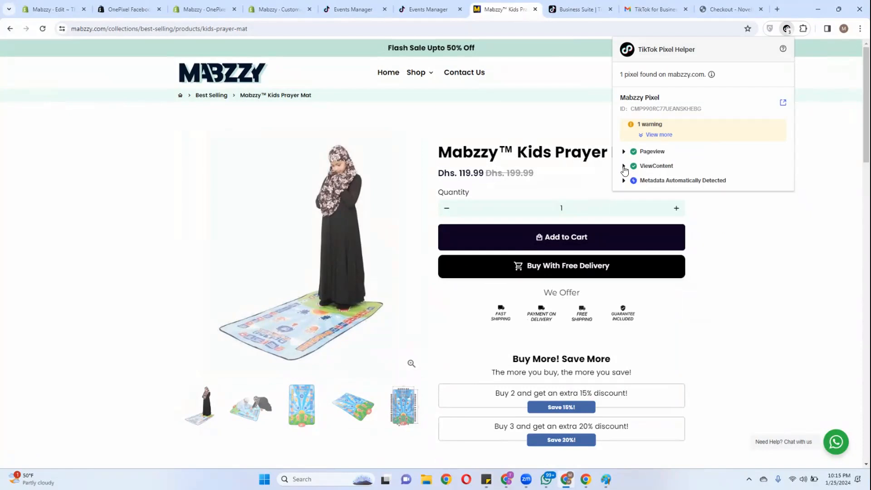
pyautogui.click(624, 167)
pyautogui.click(814, 168)
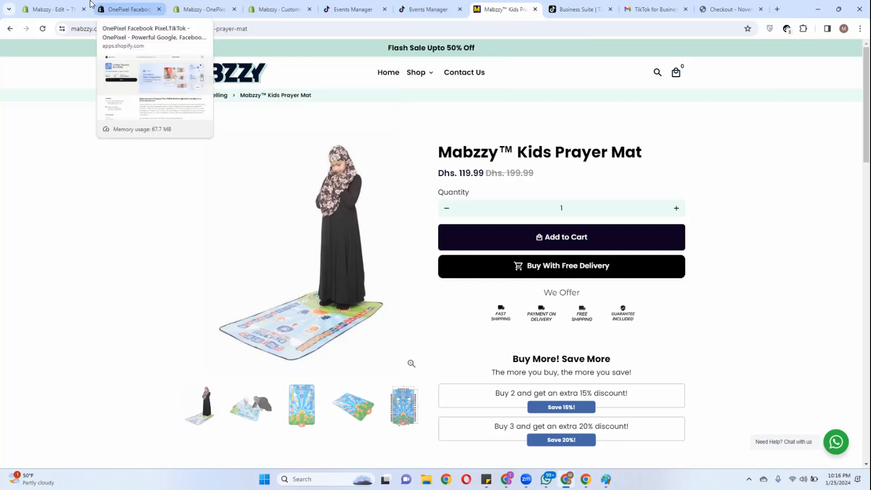
# Check the Business Suite profile menu, then open the account menu on the Mabzzy Pixel events page.
pyautogui.click(127, 8)
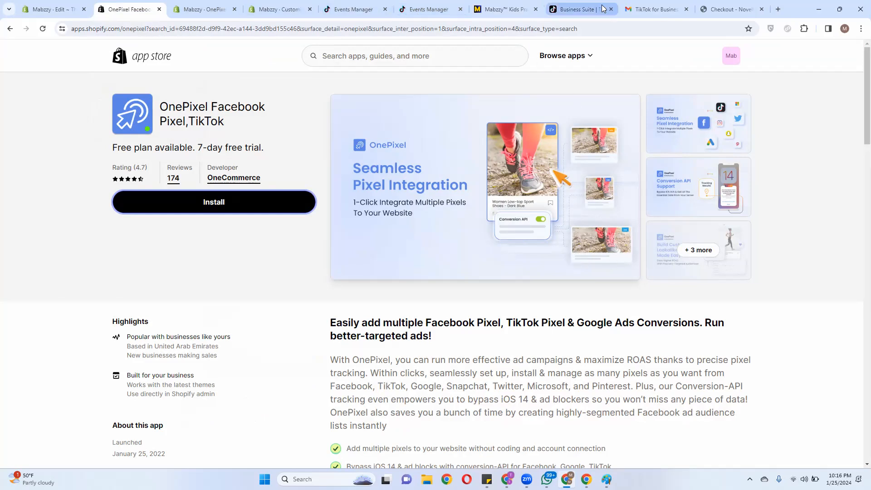
pyautogui.click(590, 9)
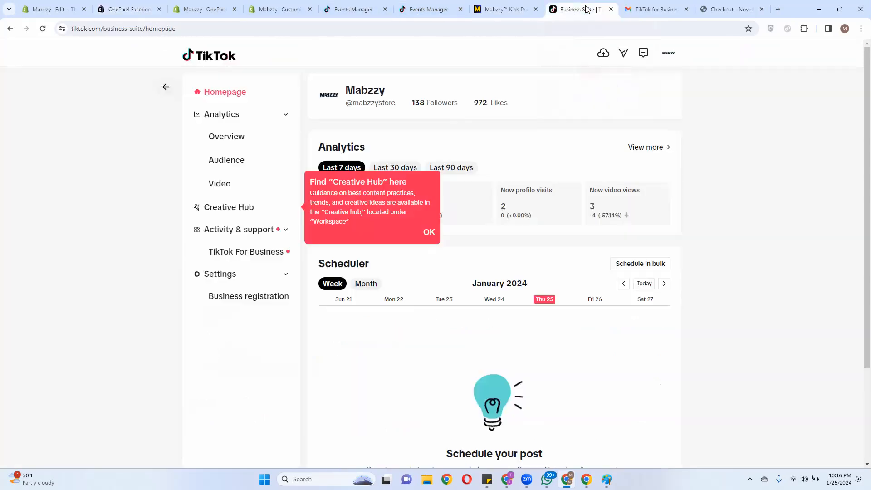
pyautogui.click(667, 54)
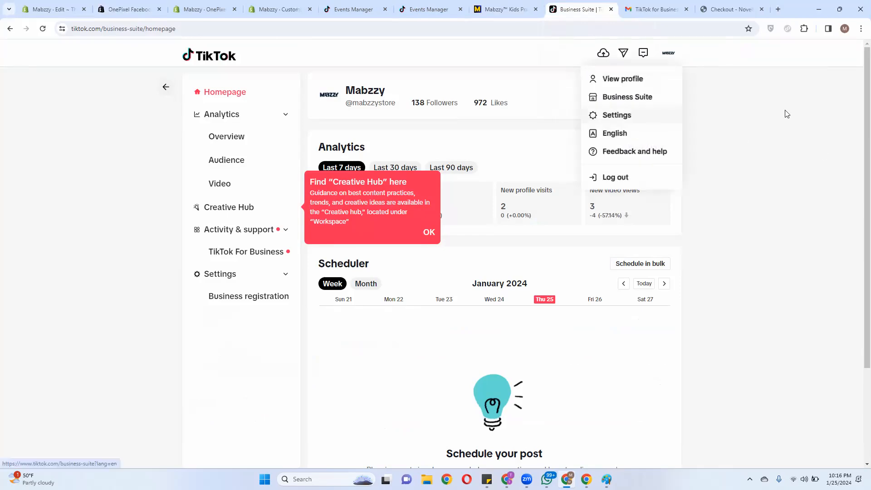
pyautogui.click(773, 137)
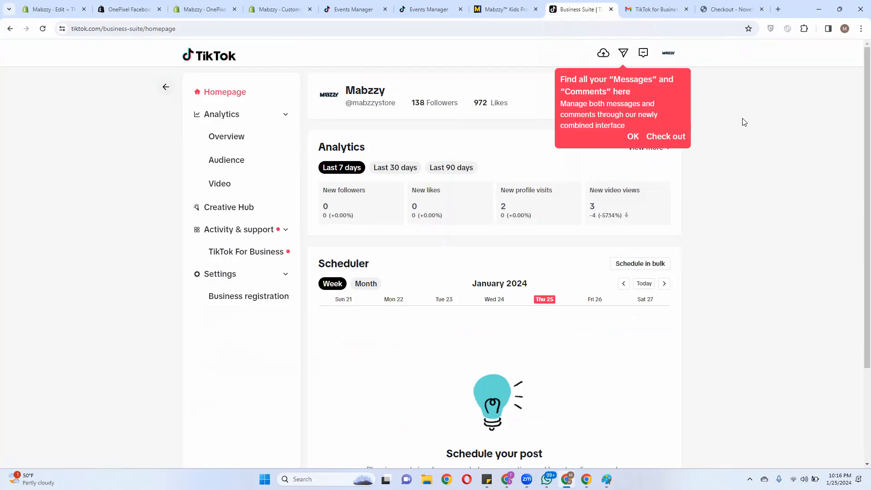
pyautogui.click(426, 9)
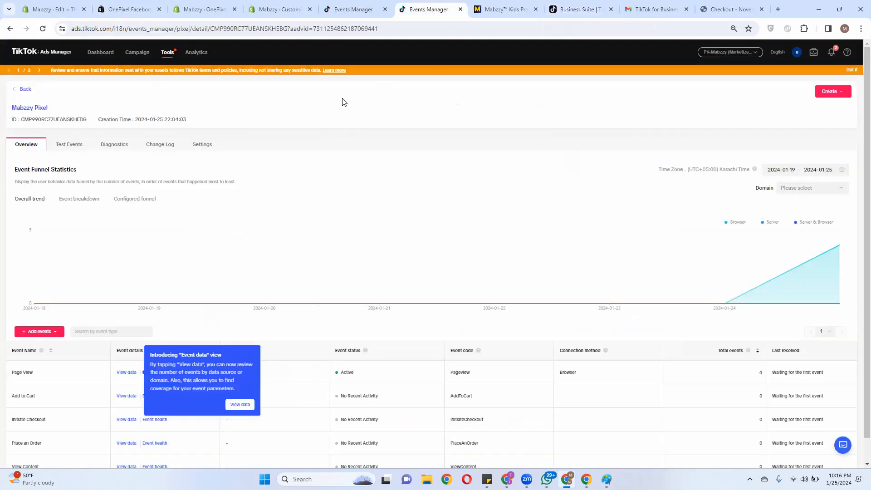
pyautogui.click(797, 53)
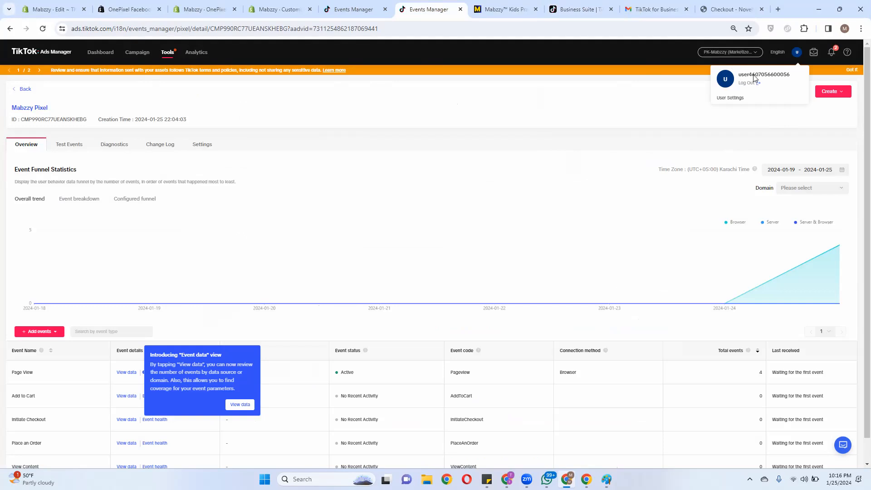
# Open User Settings and review Personal Info showing the store's linked TikTok Business Account.
pyautogui.click(730, 99)
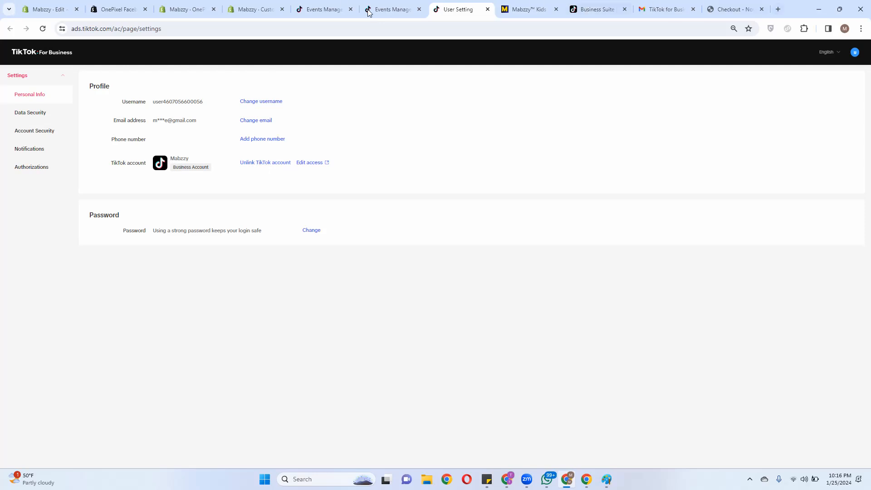
pyautogui.click(607, 9)
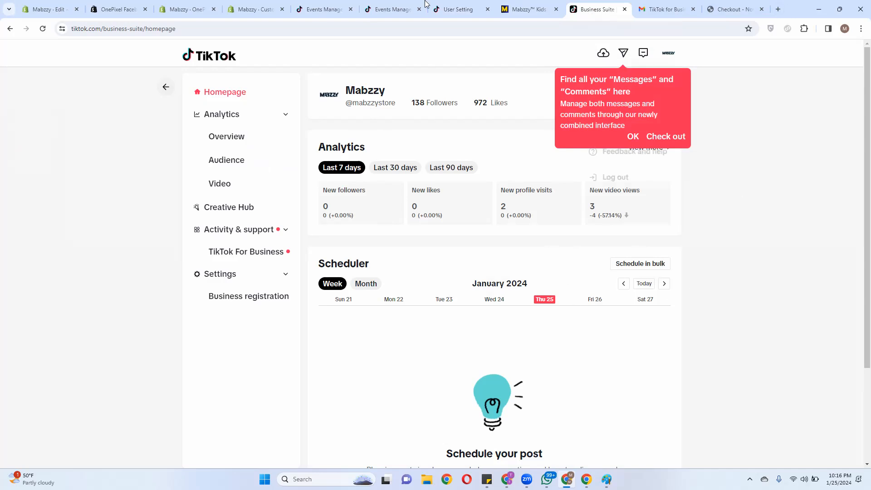
pyautogui.click(448, 6)
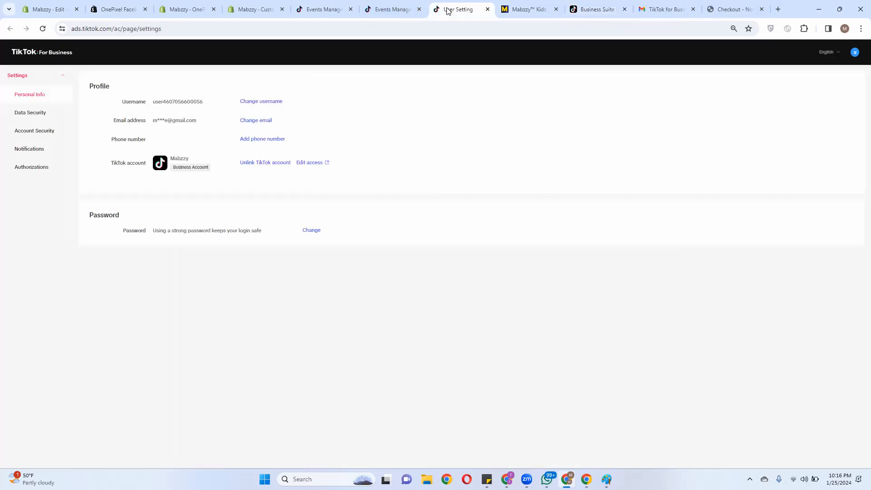
pyautogui.moveTo(210, 168); pyautogui.dragTo(169, 160)
pyautogui.click(502, 131)
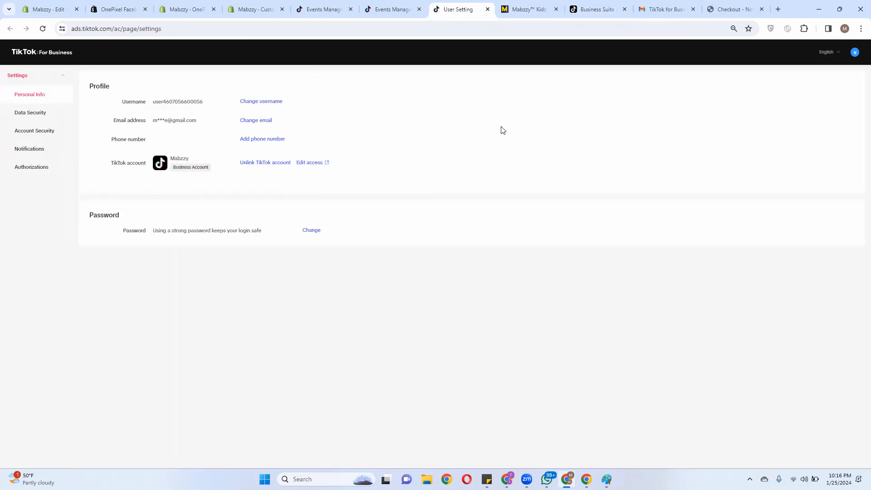